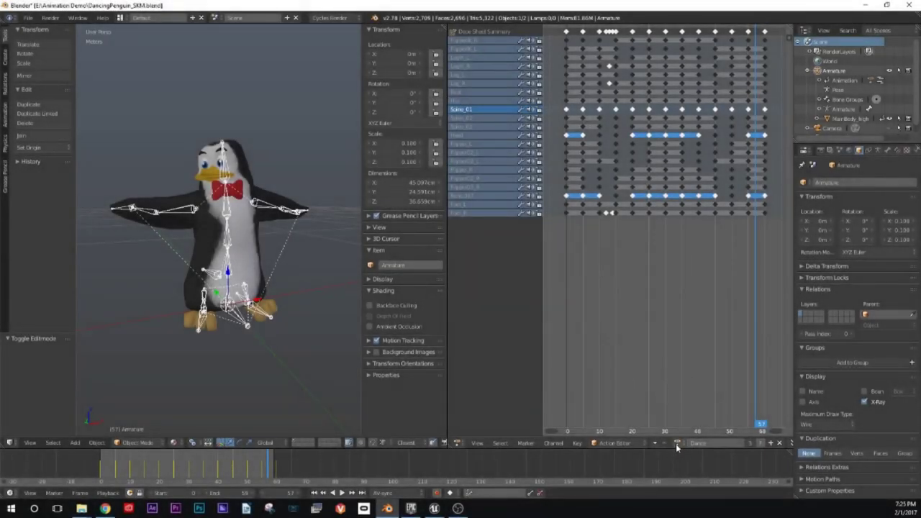
Step: Play the penguin's Dance action from frame 0 in front view and stop it at frame 55
{"action": "left_click", "coordinate": [676, 444]}
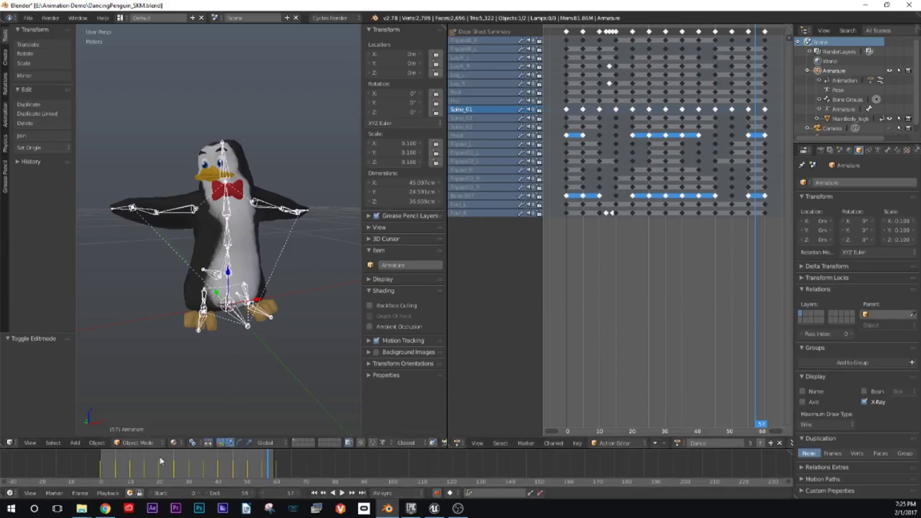
{"action": "left_click_drag", "start_coordinate": [163, 461], "coordinate": [87, 457]}
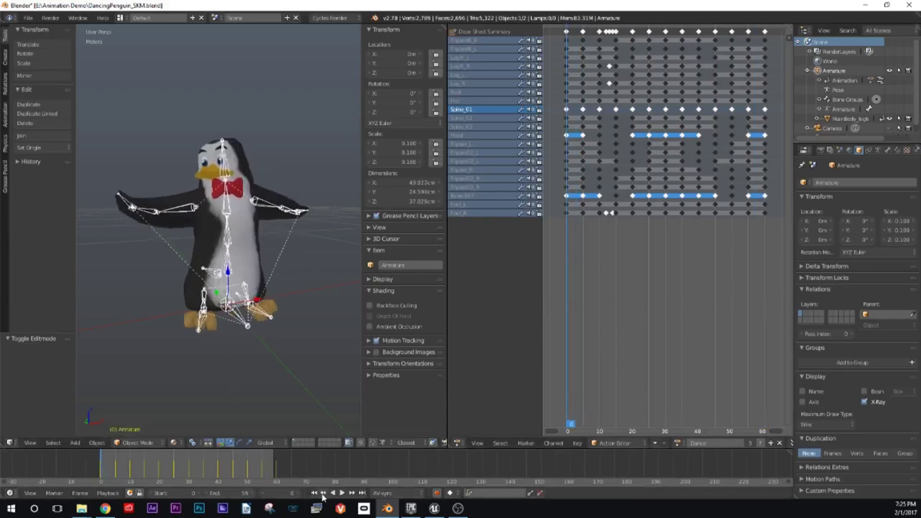
{"action": "left_click", "coordinate": [341, 493]}
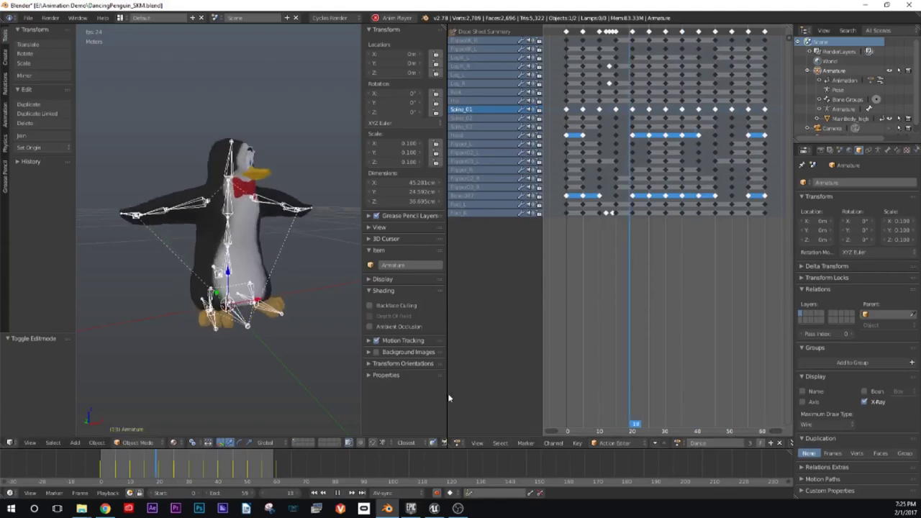
{"action": "left_click_drag", "start_coordinate": [447, 387], "coordinate": [652, 383]}
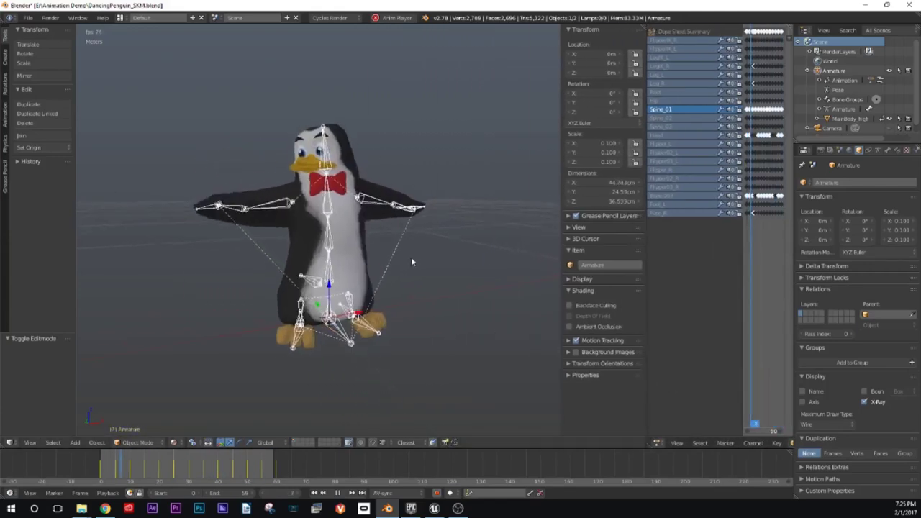
{"action": "key", "text": "KP_1"}
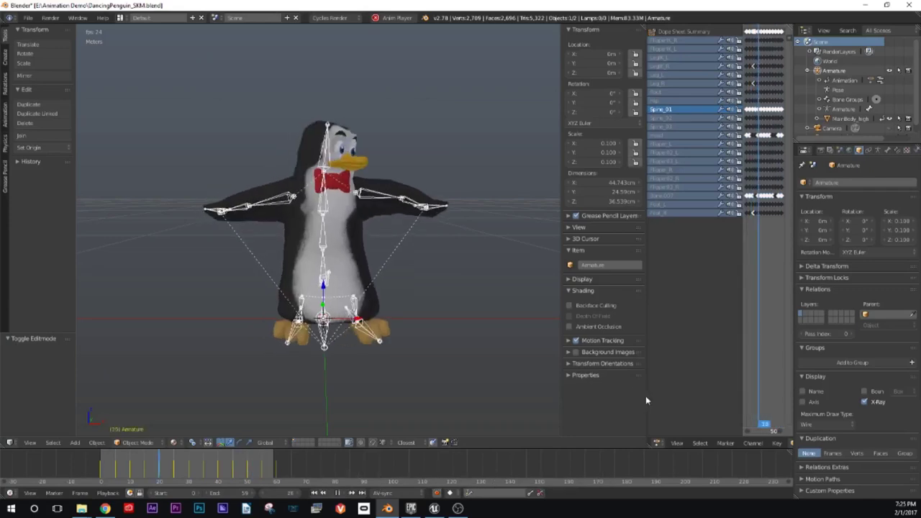
{"action": "left_click_drag", "start_coordinate": [645, 396], "coordinate": [508, 386]}
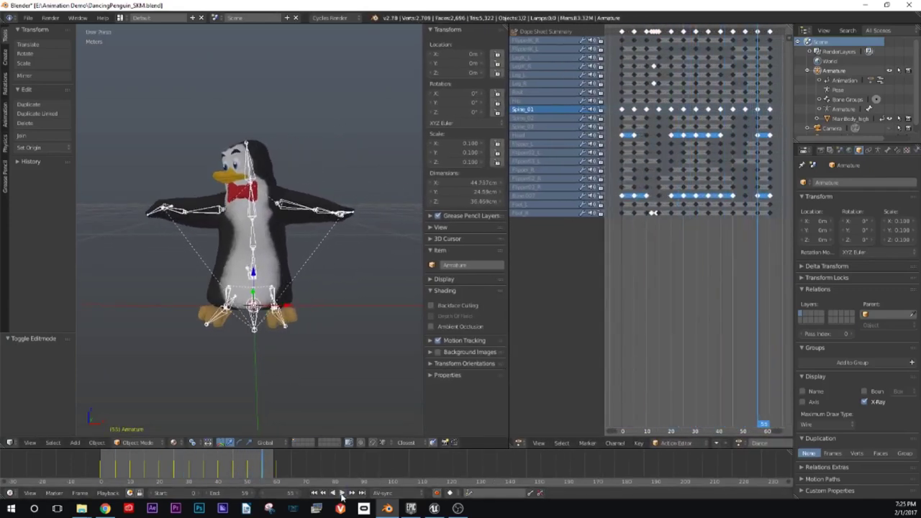
{"action": "key", "text": "alt+a"}
{"action": "mouse_move", "coordinate": [704, 333]}
{"action": "middle_mouse_down"}
{"action": "mouse_move", "coordinate": [688, 301]}
{"action": "mouse_move", "coordinate": [707, 319]}
{"action": "middle_mouse_up"}
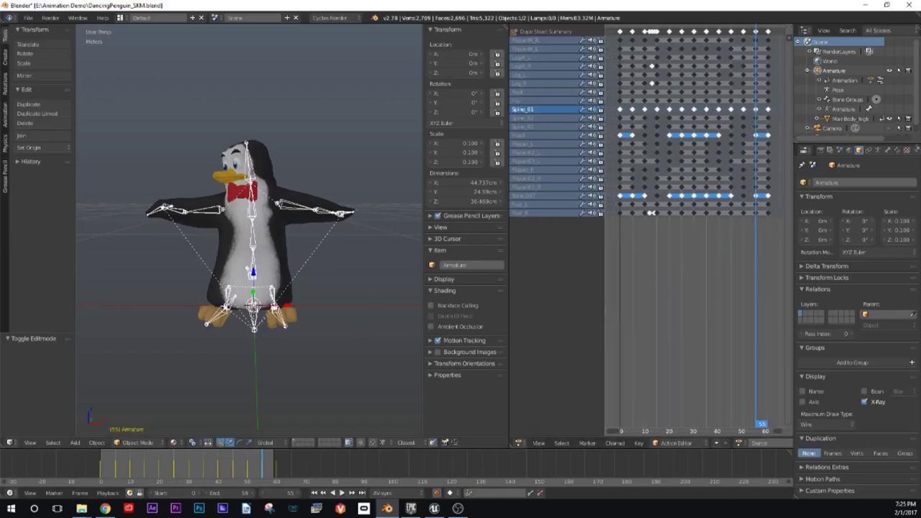
Step: Bring the Unreal Project Browser window to the centre of the screen
{"action": "key", "text": "alt+Tab"}
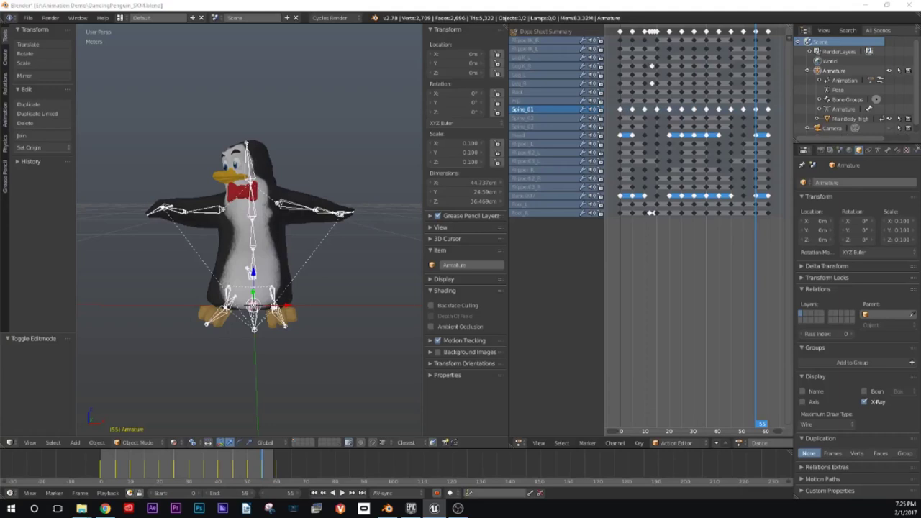
{"action": "key", "text": "alt+Tab"}
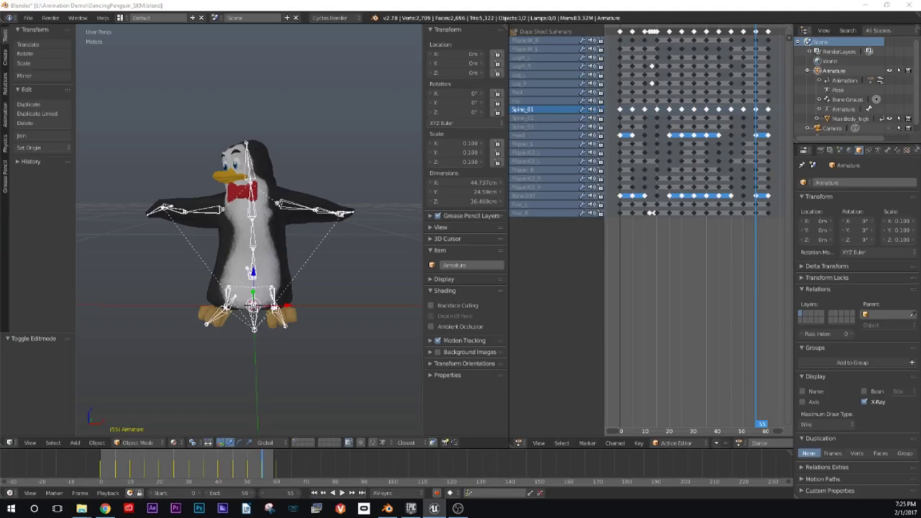
{"action": "left_click_drag", "start_coordinate": [2, 65], "coordinate": [459, 52]}
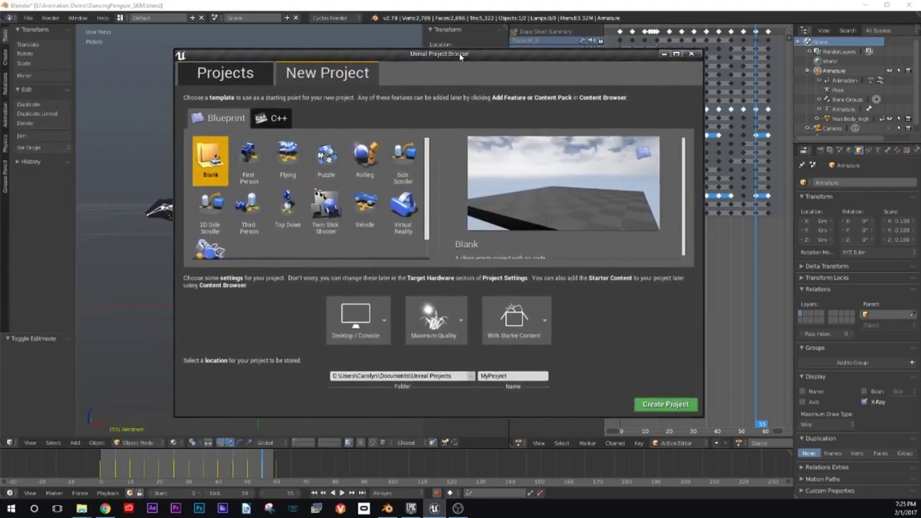
Step: Create a new Unreal project from the First Person Blueprint template
{"action": "left_click", "coordinate": [249, 160]}
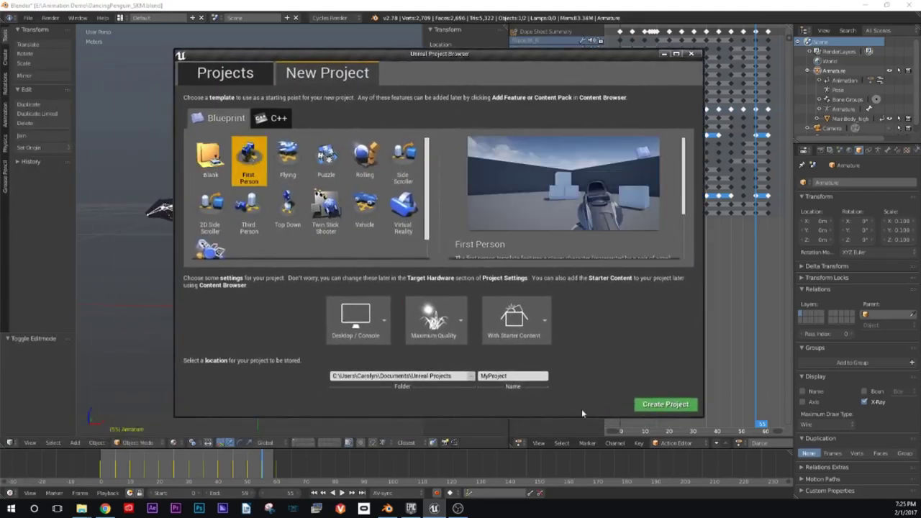
{"action": "left_click", "coordinate": [646, 406]}
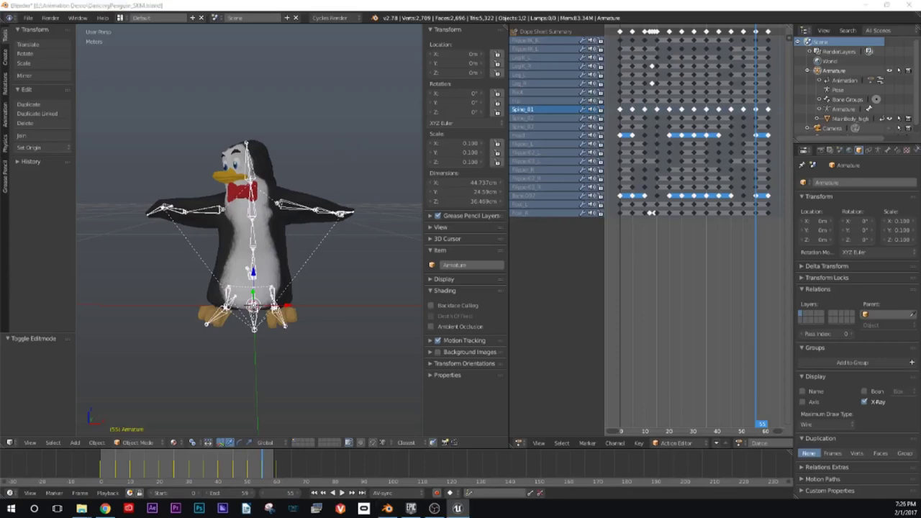
Step: Keep the armature in Object Mode and deselect everything in the scene
{"action": "mouse_move", "coordinate": [329, 272]}
{"action": "middle_mouse_down"}
{"action": "mouse_move", "coordinate": [300, 291]}
{"action": "mouse_move", "coordinate": [273, 282]}
{"action": "middle_mouse_up"}
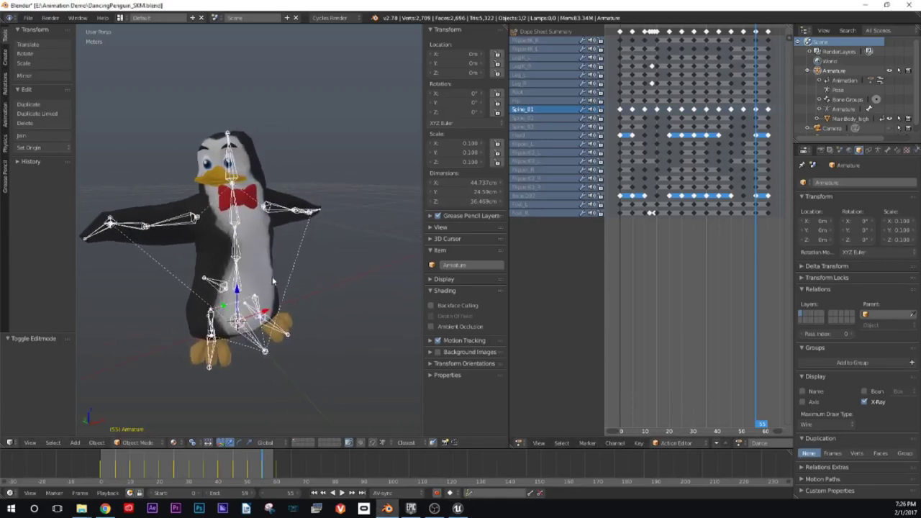
{"action": "left_click", "coordinate": [139, 442]}
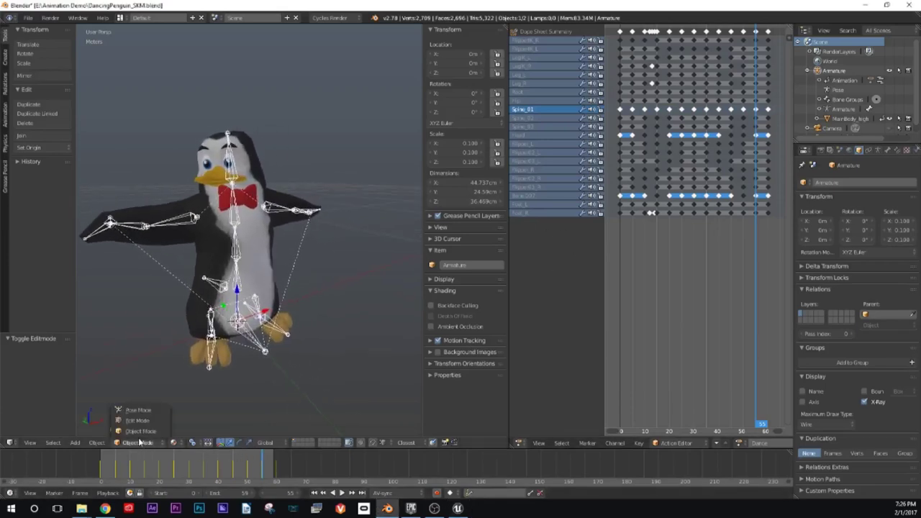
{"action": "left_click", "coordinate": [139, 436]}
{"action": "middle_click_drag", "start_coordinate": [273, 332], "coordinate": [281, 247]}
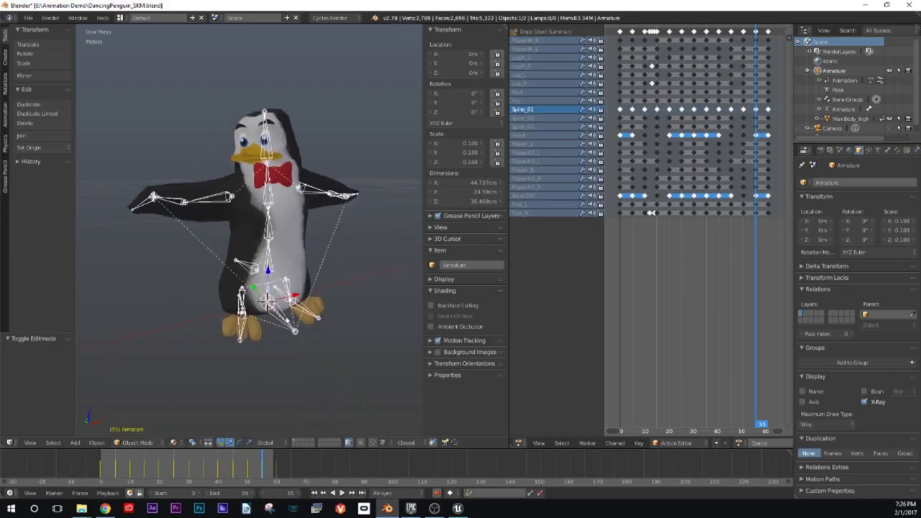
{"action": "key", "text": "a"}
Step: Orbit around the penguin rig, then look over the new First Person project in Unreal Editor
{"action": "middle_click_drag", "start_coordinate": [293, 350], "coordinate": [298, 304]}
{"action": "scroll", "coordinate": [295, 309], "scroll_direction": "up", "scroll_amount": 5}
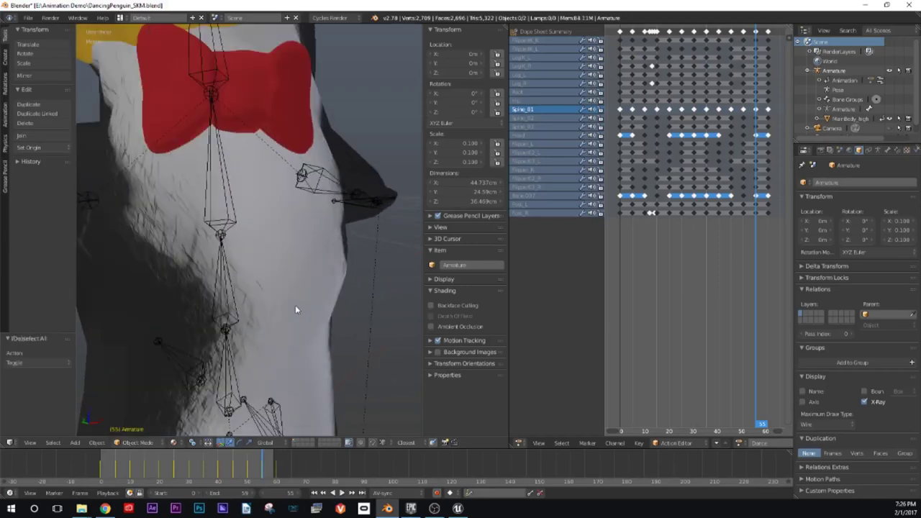
{"action": "scroll", "coordinate": [287, 320], "scroll_direction": "down", "scroll_amount": 7}
{"action": "middle_click_drag", "start_coordinate": [274, 335], "coordinate": [282, 337]}
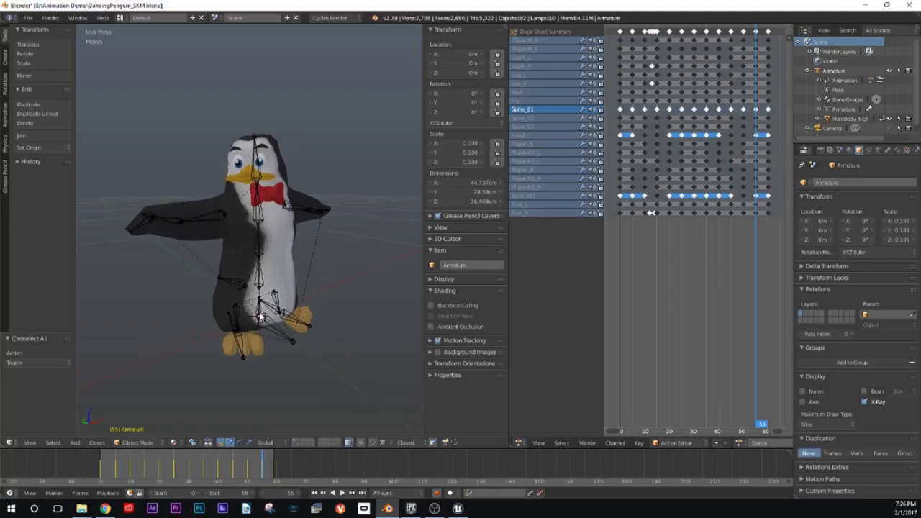
{"action": "middle_click_drag", "start_coordinate": [296, 290], "coordinate": [291, 302]}
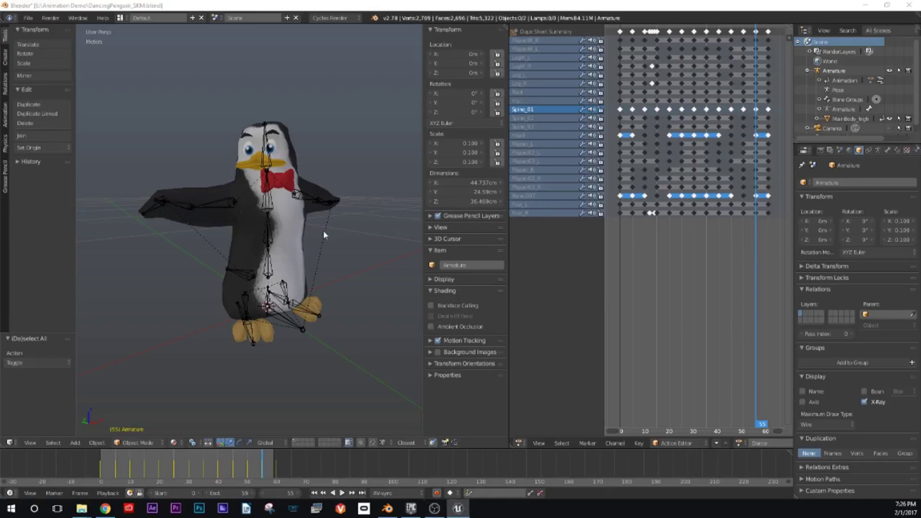
{"action": "mouse_move", "coordinate": [324, 231]}
{"action": "middle_mouse_down"}
{"action": "mouse_move", "coordinate": [304, 319]}
{"action": "mouse_move", "coordinate": [342, 316]}
{"action": "middle_mouse_up"}
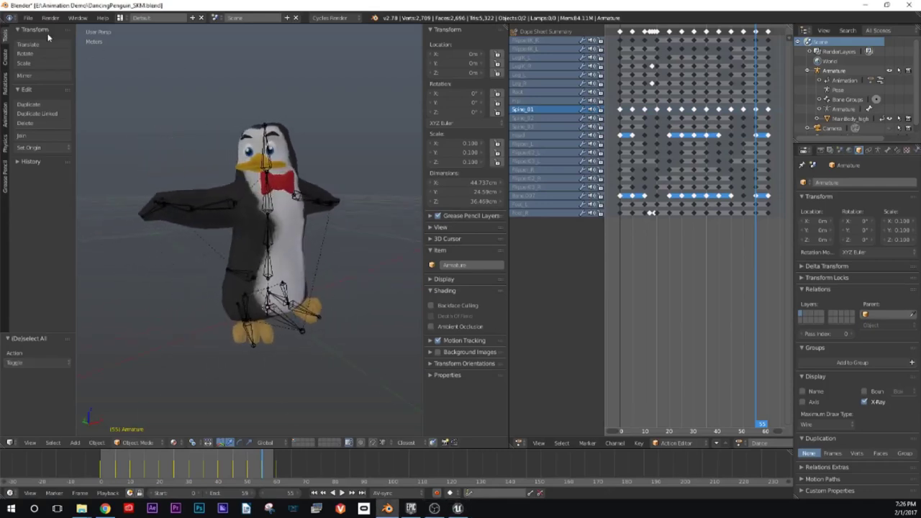
{"action": "middle_click_drag", "start_coordinate": [288, 215], "coordinate": [269, 130]}
{"action": "left_click", "coordinate": [458, 508]}
{"action": "mouse_move", "coordinate": [79, 92]}
{"action": "left_mouse_down"}
{"action": "mouse_move", "coordinate": [171, 90]}
{"action": "mouse_move", "coordinate": [154, 1]}
{"action": "left_mouse_up"}
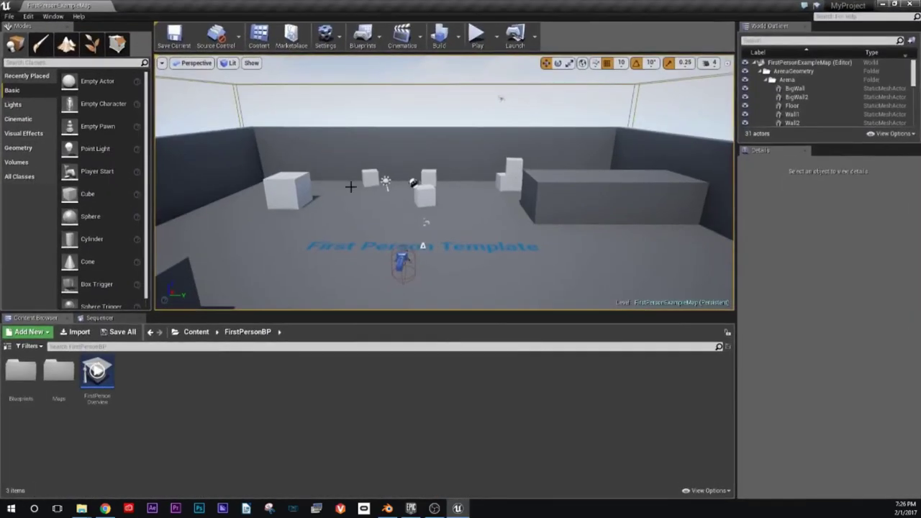
Step: Return to Blender and select the penguin's armature, passing over the MainBody_high mesh
{"action": "left_click", "coordinate": [883, 4]}
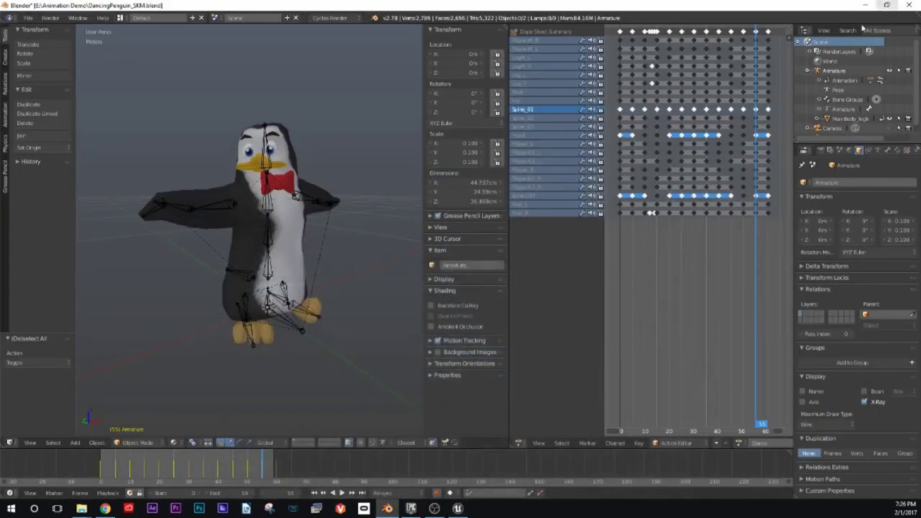
{"action": "mouse_move", "coordinate": [462, 509]}
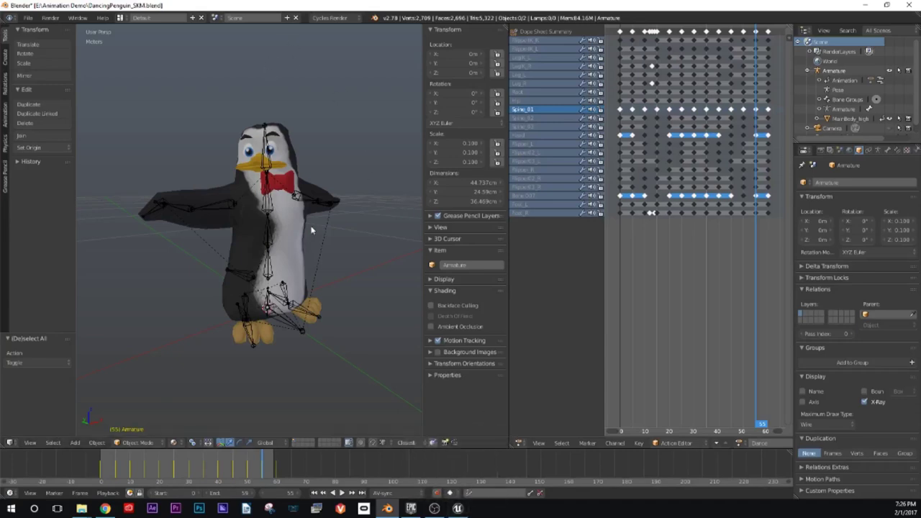
{"action": "mouse_move", "coordinate": [380, 230]}
{"action": "middle_mouse_down"}
{"action": "mouse_move", "coordinate": [337, 239]}
{"action": "mouse_move", "coordinate": [303, 269]}
{"action": "middle_mouse_up"}
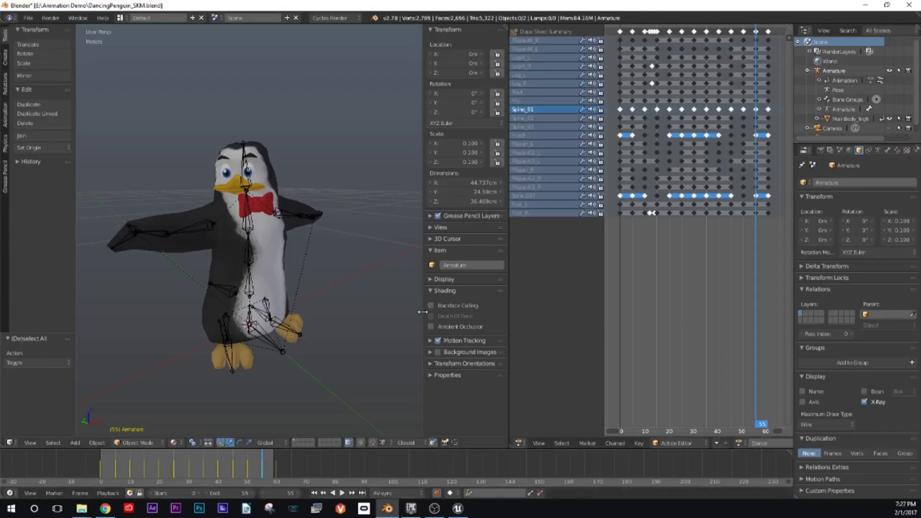
{"action": "right_click", "coordinate": [292, 280]}
{"action": "right_click", "coordinate": [273, 358]}
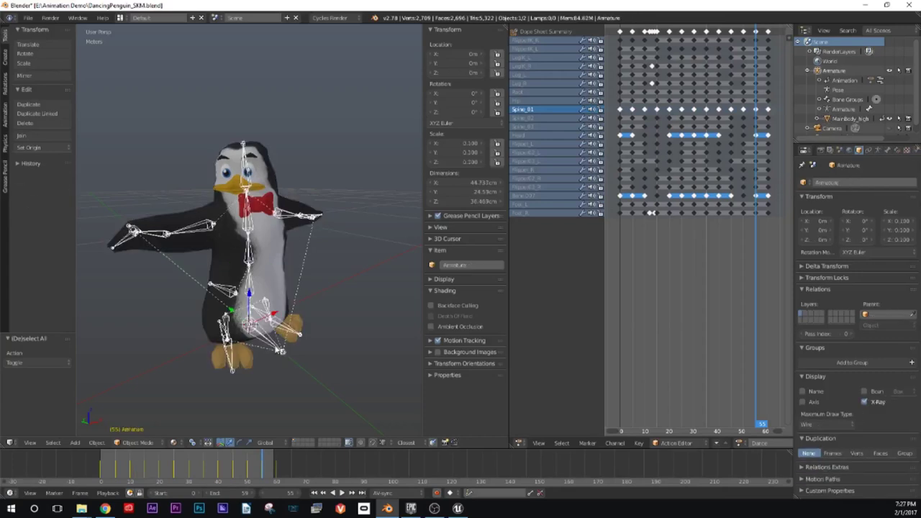
Step: Switch the armature to the T_Pose action, then reselect both the penguin mesh and armature
{"action": "left_click", "coordinate": [739, 443]}
{"action": "left_click", "coordinate": [761, 358]}
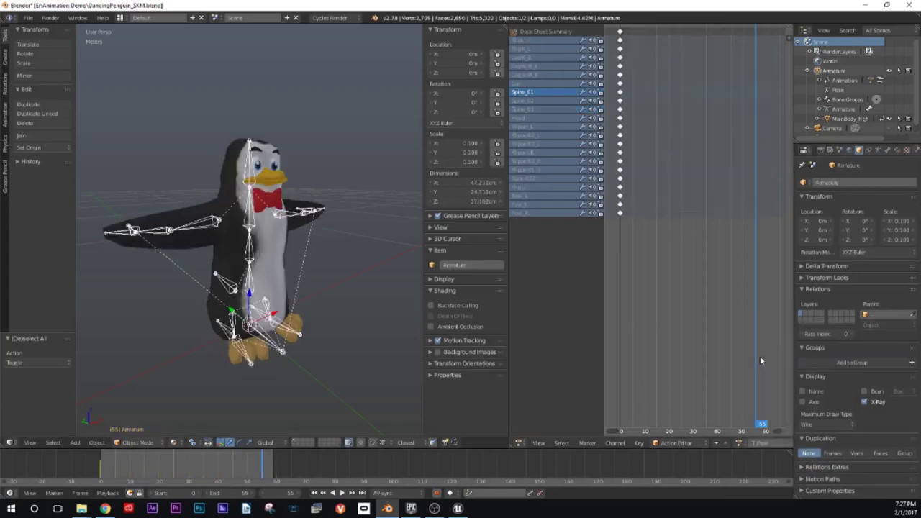
{"action": "middle_click_drag", "start_coordinate": [409, 232], "coordinate": [336, 247]}
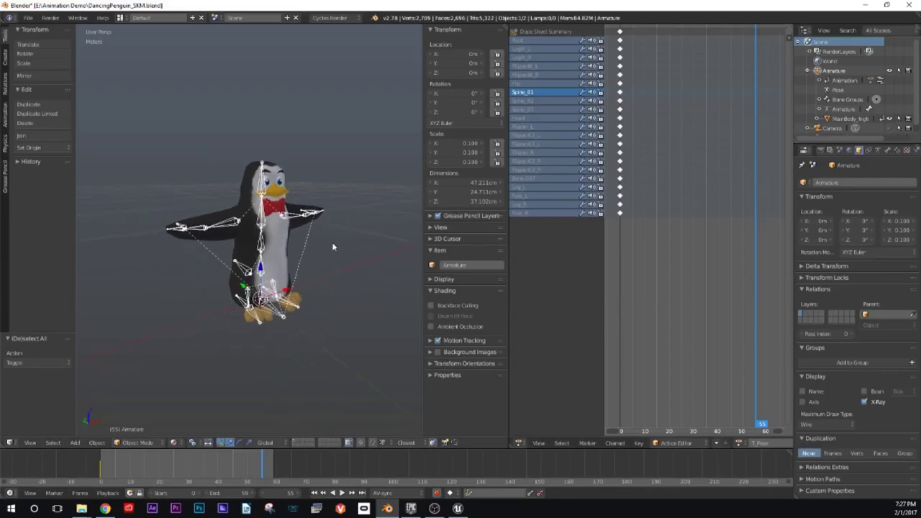
{"action": "middle_click_drag", "start_coordinate": [334, 248], "coordinate": [328, 249]}
{"action": "key", "text": "a"}
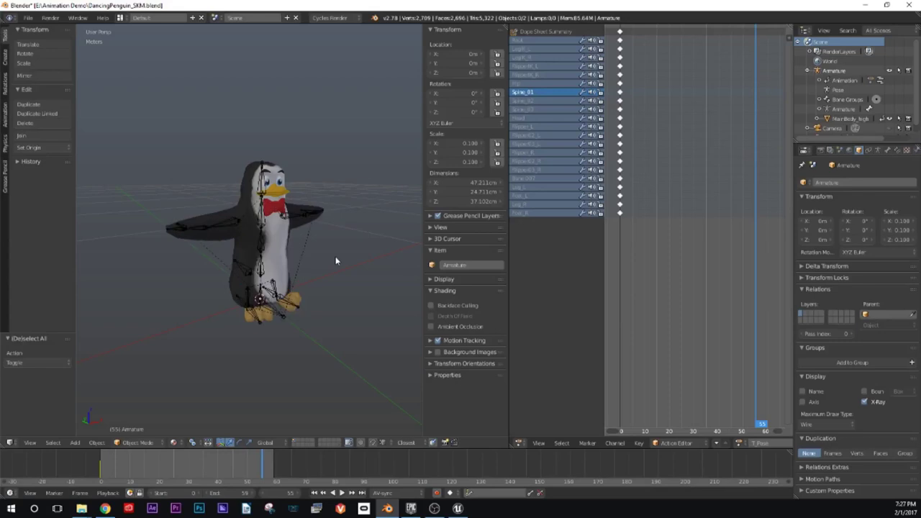
{"action": "key", "text": "a"}
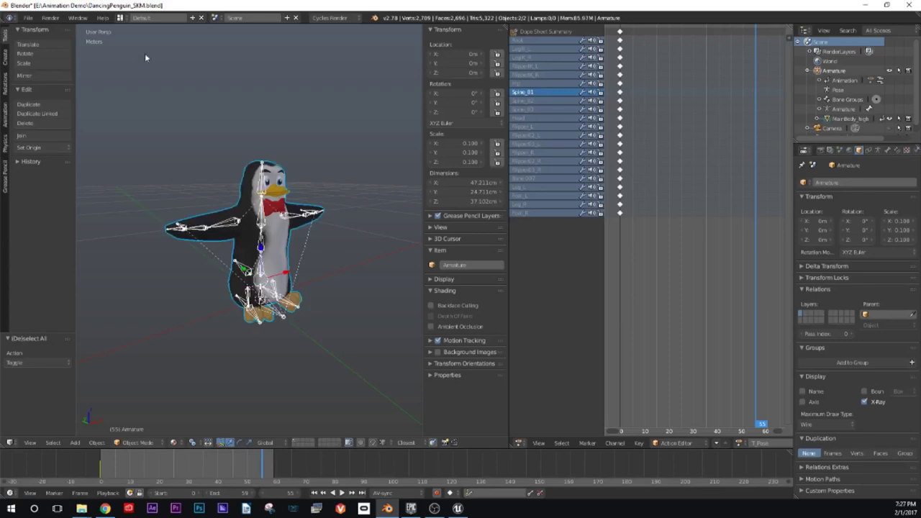
Step: Start an FBX export with Armature and Mesh object types and Selected Objects only
{"action": "left_click", "coordinate": [29, 19]}
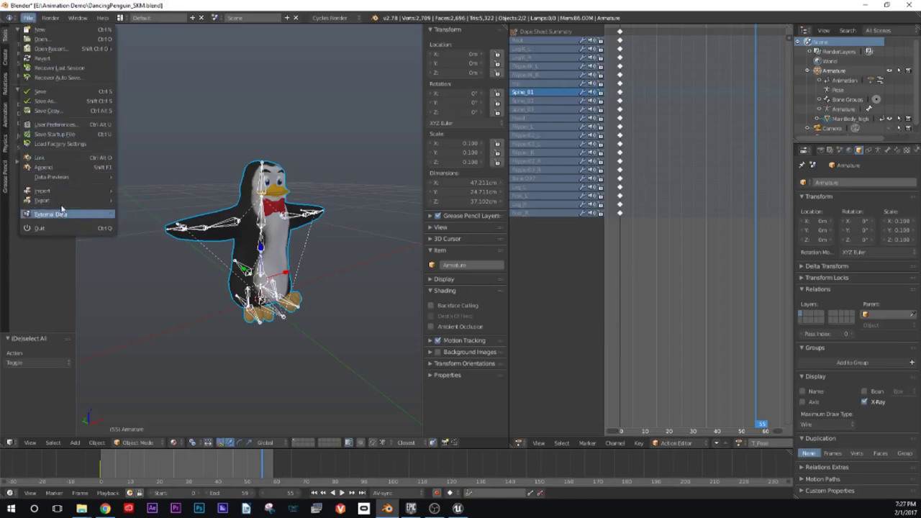
{"action": "mouse_move", "coordinate": [62, 202]}
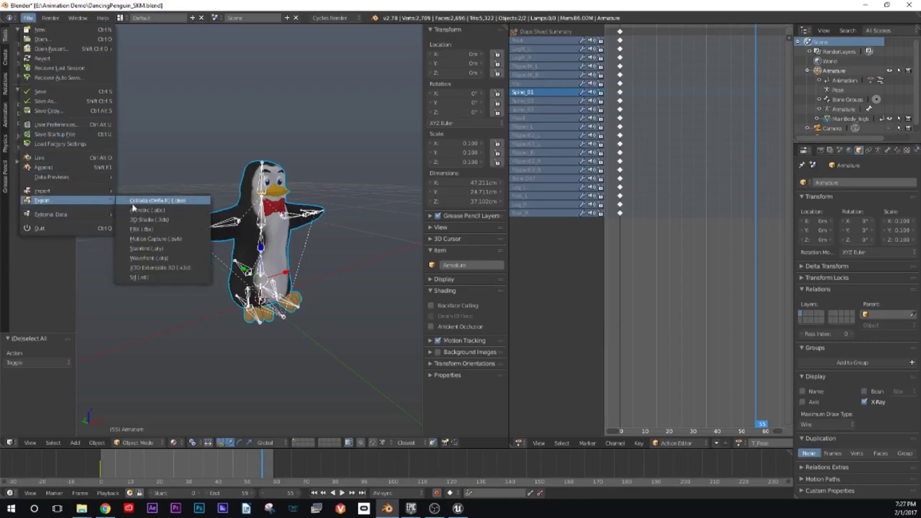
{"action": "left_click", "coordinate": [160, 229]}
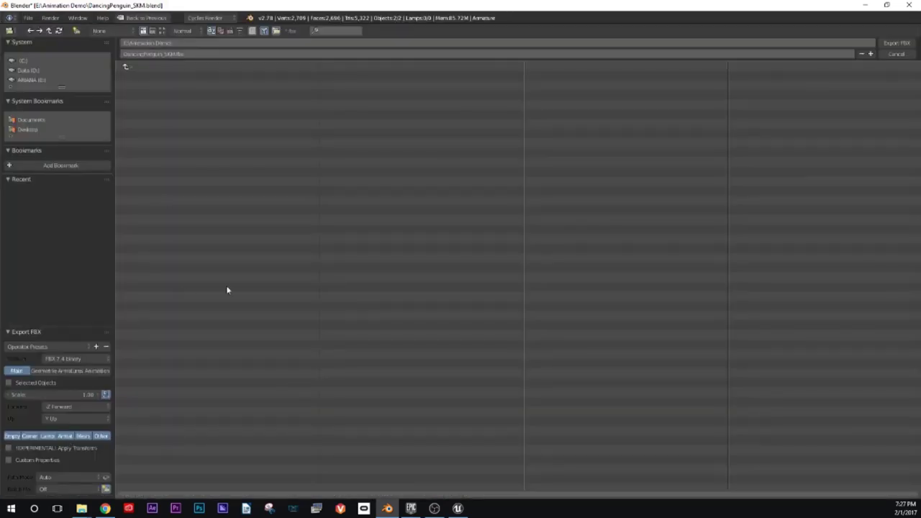
{"action": "left_click", "coordinate": [67, 438]}
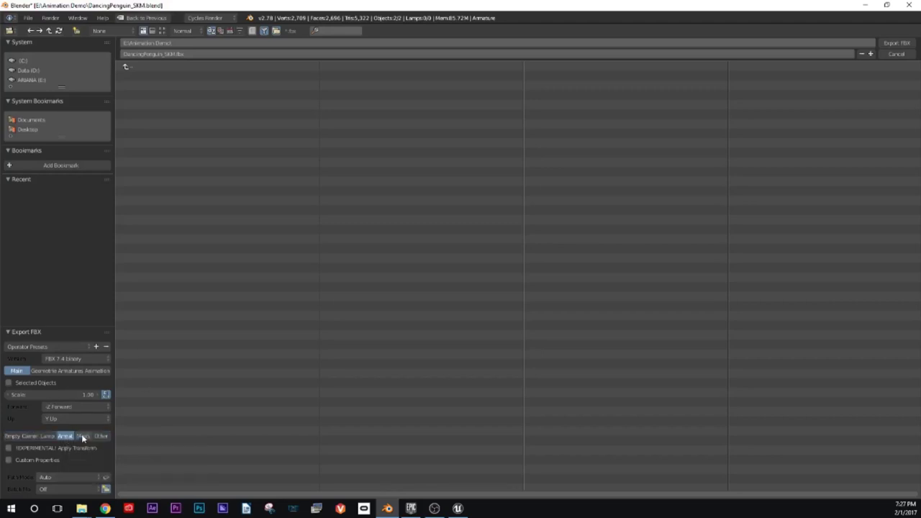
{"action": "left_click", "coordinate": [83, 438], "text": "shift"}
{"action": "left_click", "coordinate": [10, 382]}
Step: Set FBX geometry Smoothing to Face, then review the Armature and Animation export settings
{"action": "left_click", "coordinate": [52, 372]}
{"action": "left_click", "coordinate": [91, 393]}
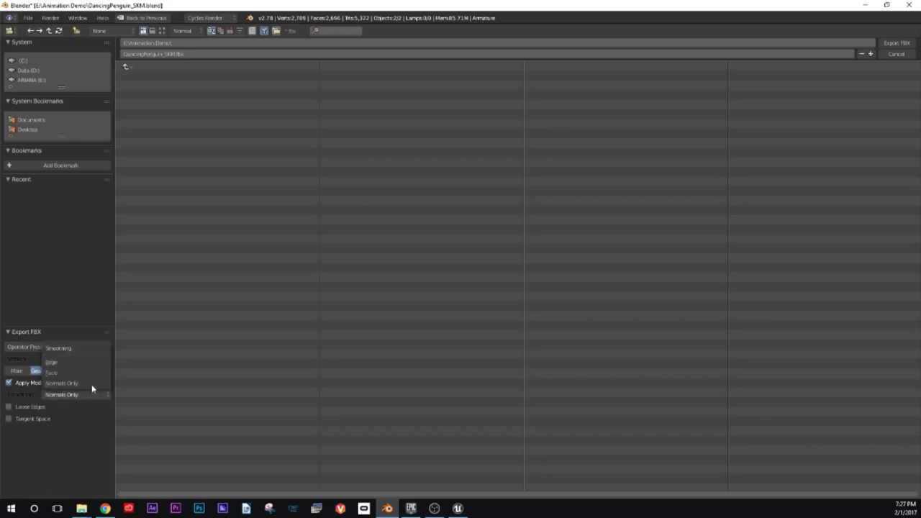
{"action": "left_click", "coordinate": [61, 372]}
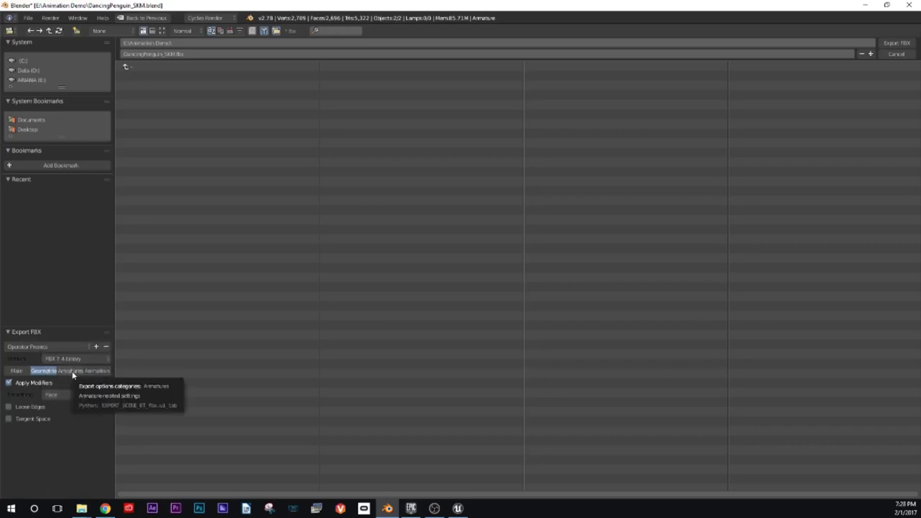
{"action": "left_click", "coordinate": [66, 395]}
{"action": "left_click", "coordinate": [71, 371]}
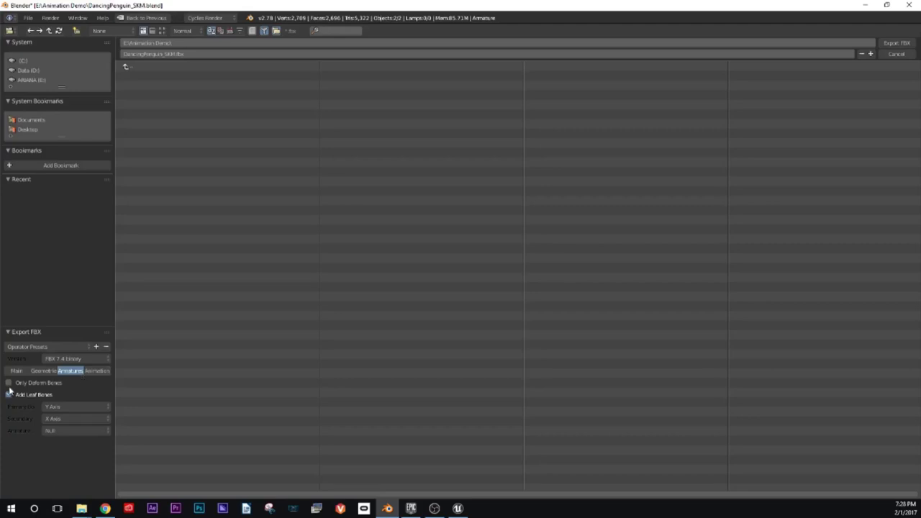
{"action": "left_click", "coordinate": [96, 371]}
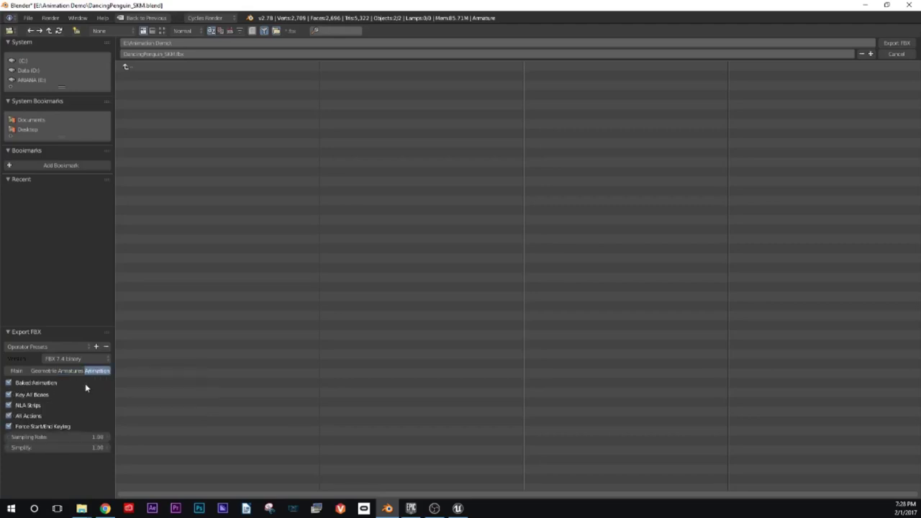
Step: Untick NLA Strips and All Actions, then export DancingPenguin_SKM.fbx to the Desktop
{"action": "left_click", "coordinate": [10, 406]}
{"action": "left_click", "coordinate": [9, 416]}
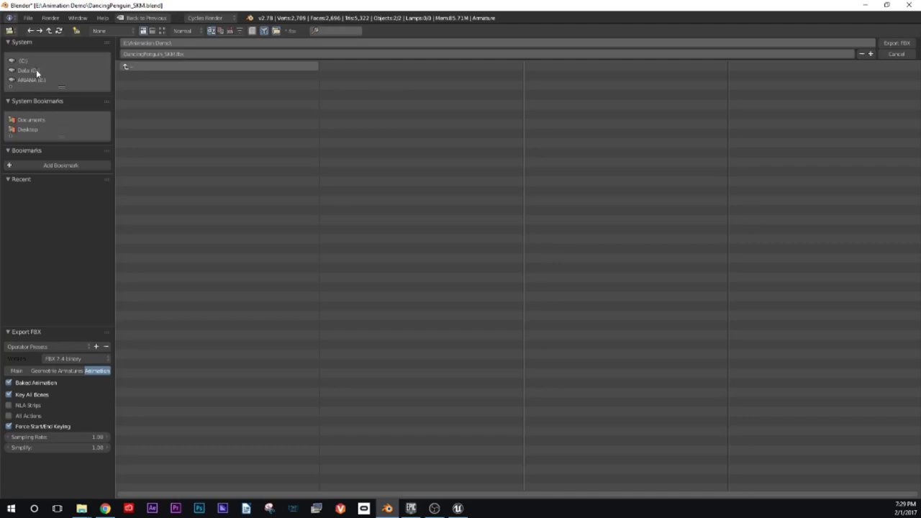
{"action": "left_click", "coordinate": [30, 129]}
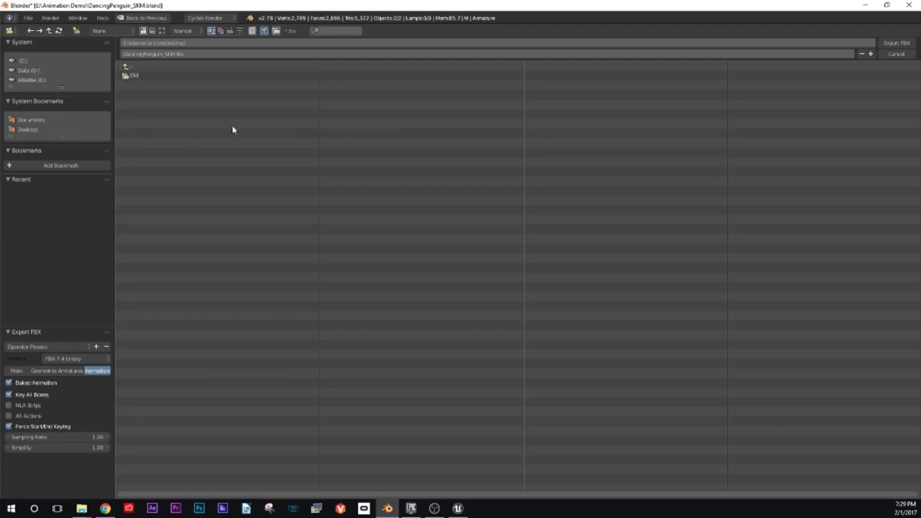
{"action": "left_click", "coordinate": [895, 44]}
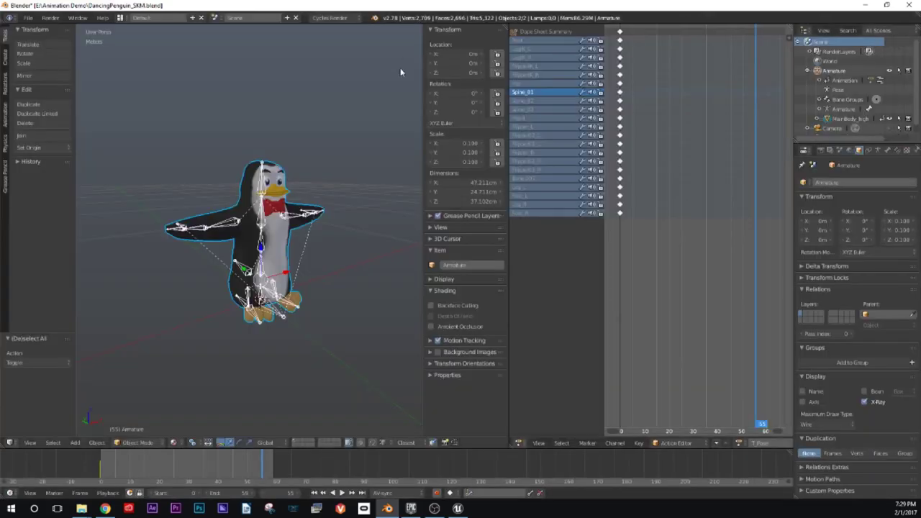
Step: In Unreal's Content Browser, import DancingPenguin_SKM.fbx from the Desktop
{"action": "left_click", "coordinate": [458, 508]}
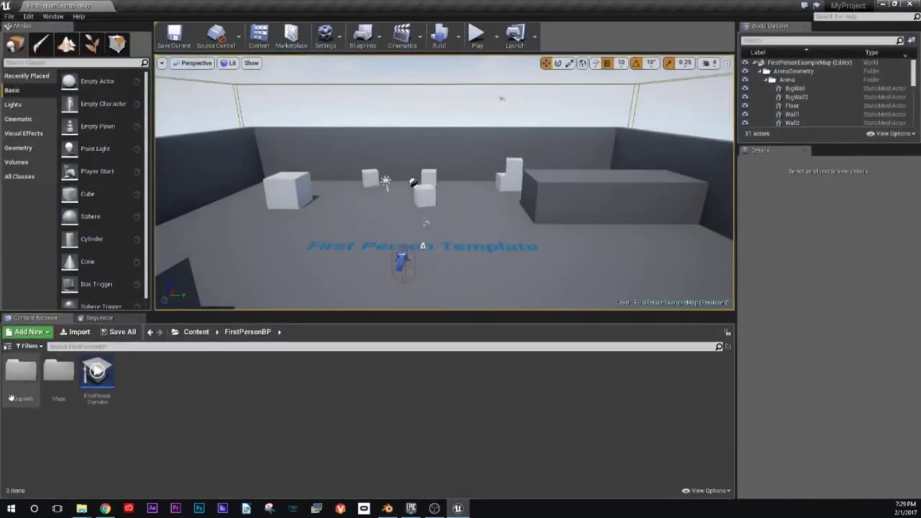
{"action": "left_click", "coordinate": [77, 333]}
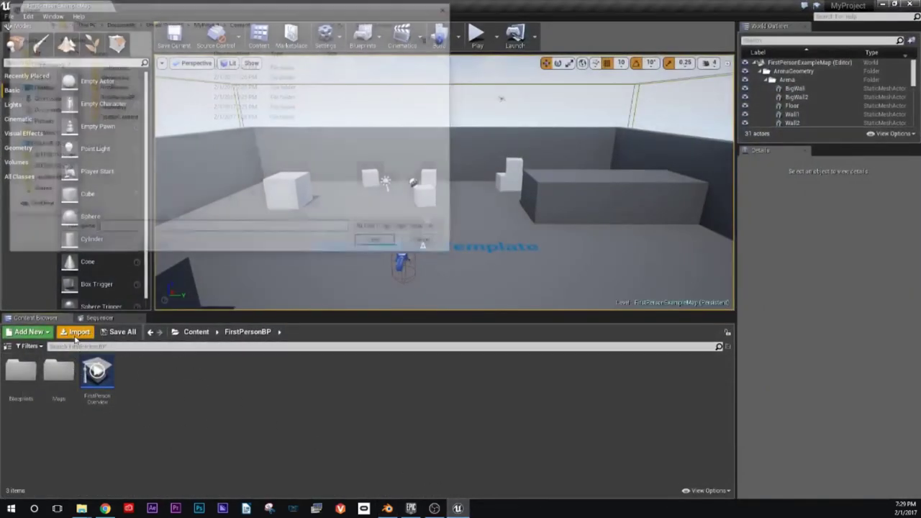
{"action": "scroll", "coordinate": [47, 143], "scroll_direction": "up", "scroll_amount": 2}
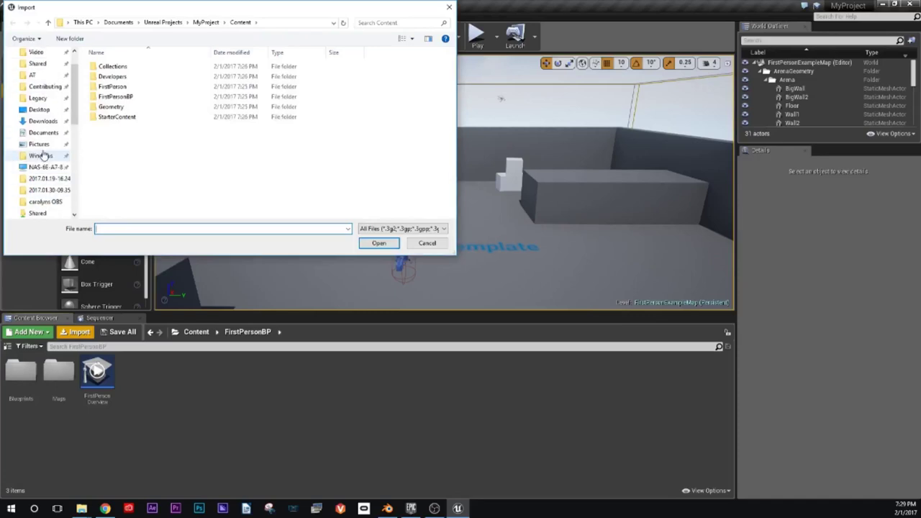
{"action": "scroll", "coordinate": [47, 143], "scroll_direction": "up", "scroll_amount": 2}
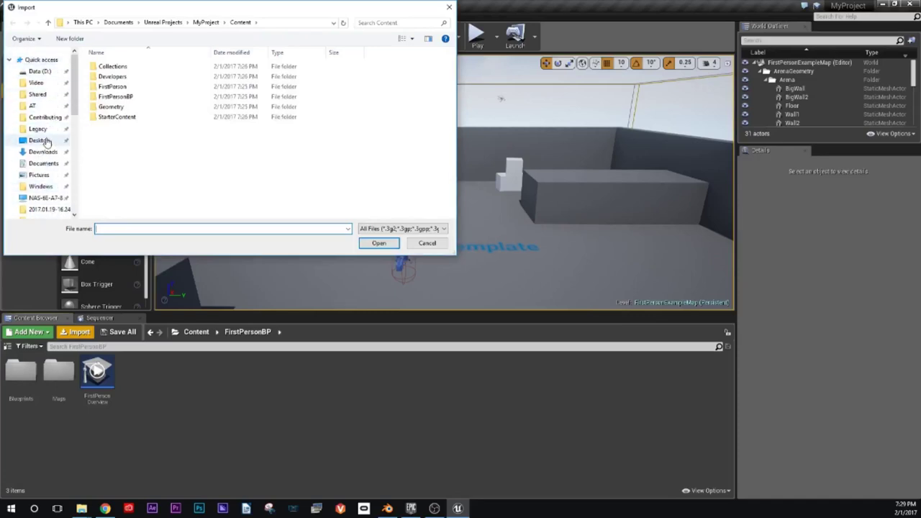
{"action": "left_click", "coordinate": [44, 141]}
{"action": "left_click", "coordinate": [171, 101]}
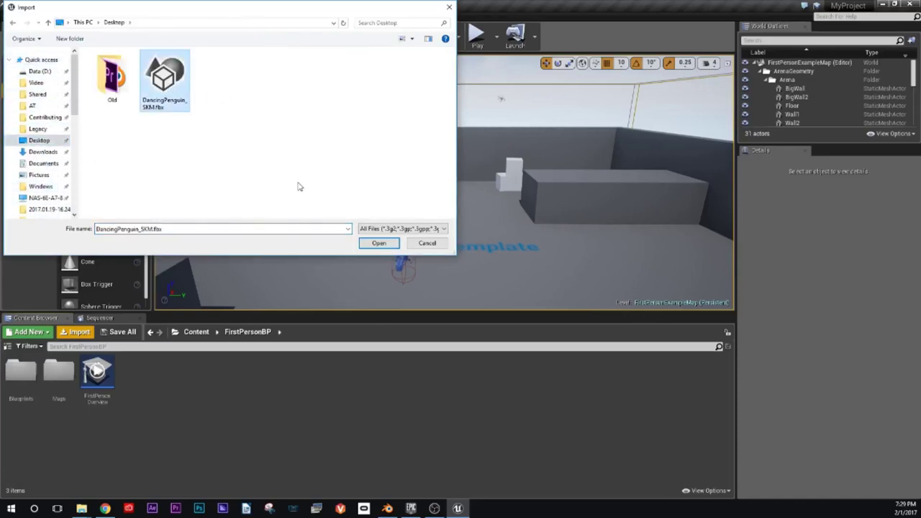
{"action": "left_click", "coordinate": [377, 244]}
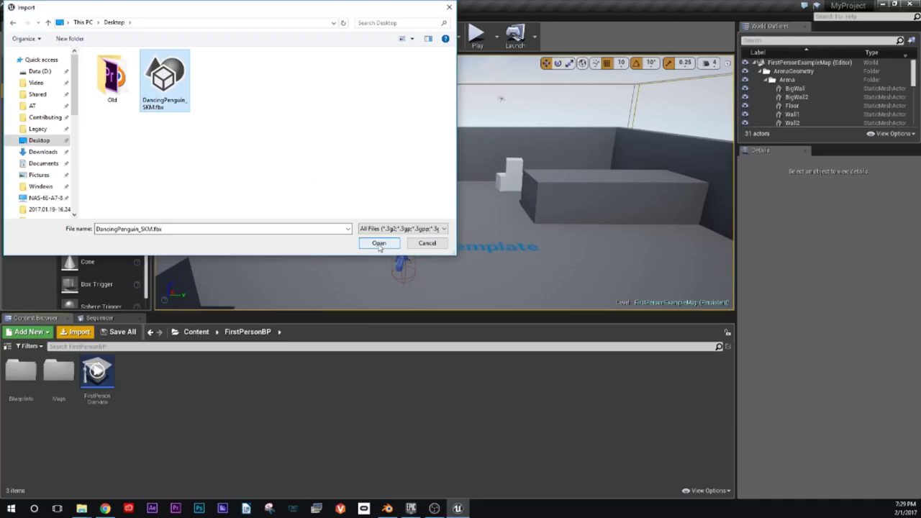
{"action": "left_click", "coordinate": [379, 244]}
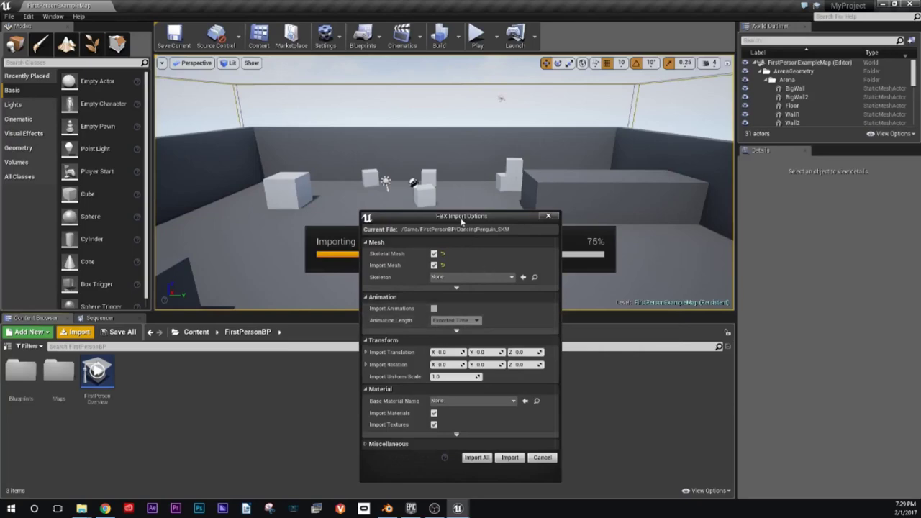
Step: Expand the advanced mesh and animation import options and enable Use T0 As Ref Pose
{"action": "left_click_drag", "start_coordinate": [432, 216], "coordinate": [401, 126]}
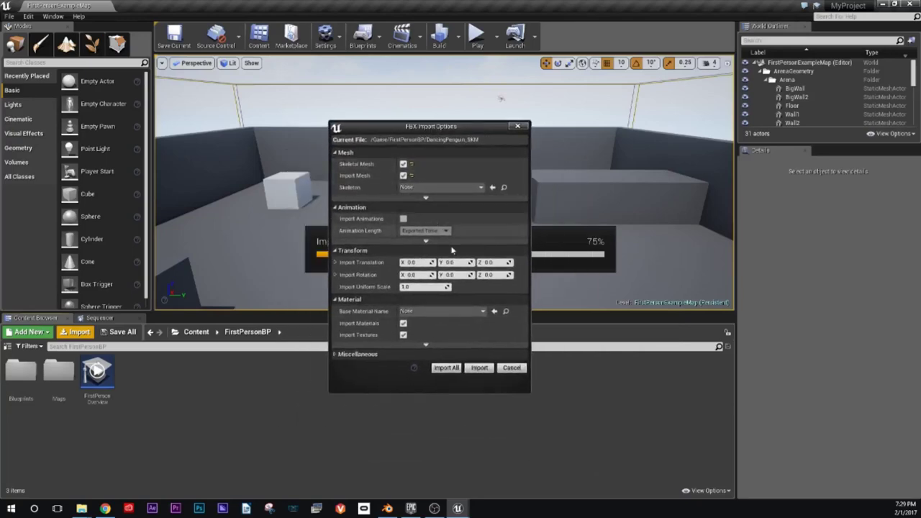
{"action": "left_click", "coordinate": [432, 243]}
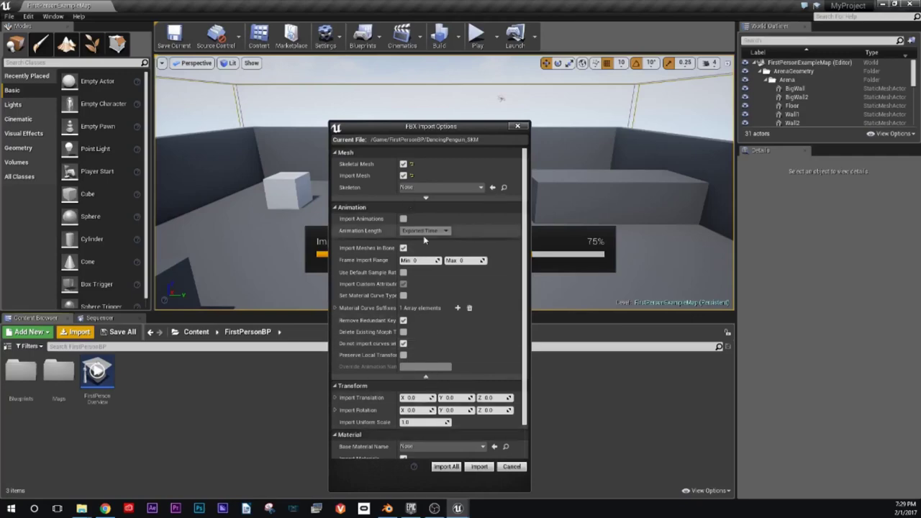
{"action": "left_click", "coordinate": [424, 198]}
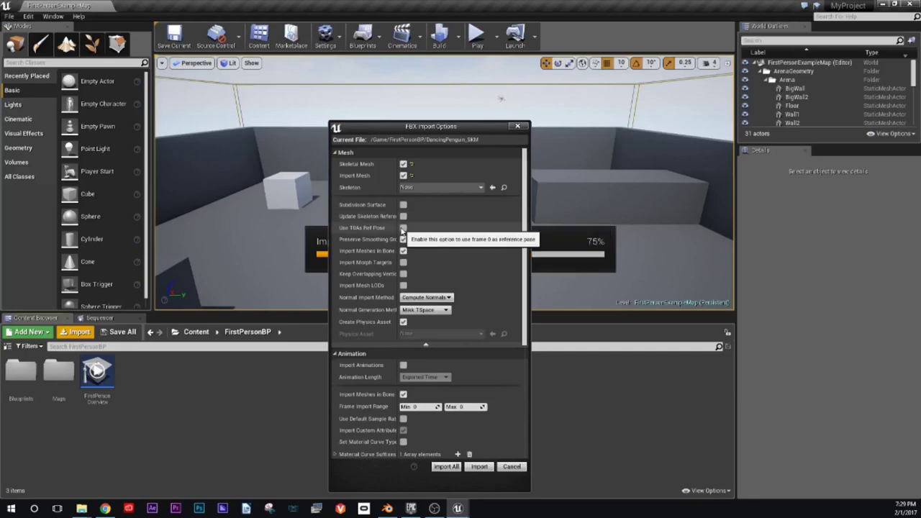
{"action": "left_click", "coordinate": [403, 228]}
{"action": "left_click_drag", "start_coordinate": [397, 246], "coordinate": [419, 247]}
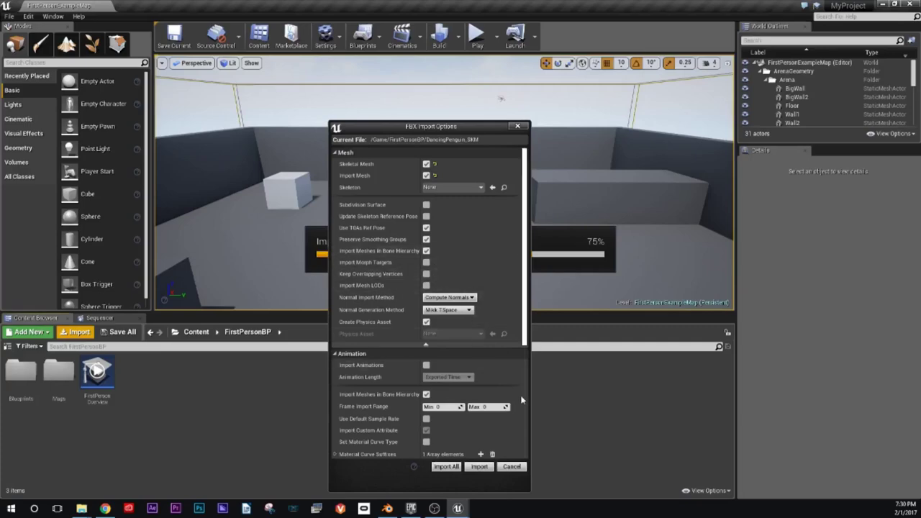
{"action": "scroll", "coordinate": [472, 392], "scroll_direction": "down", "scroll_amount": 1}
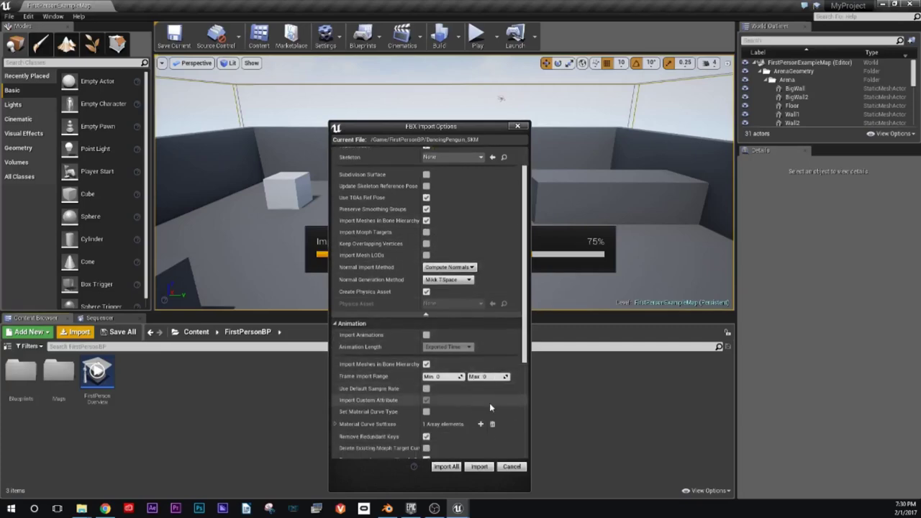
{"action": "scroll", "coordinate": [464, 381], "scroll_direction": "down", "scroll_amount": 4}
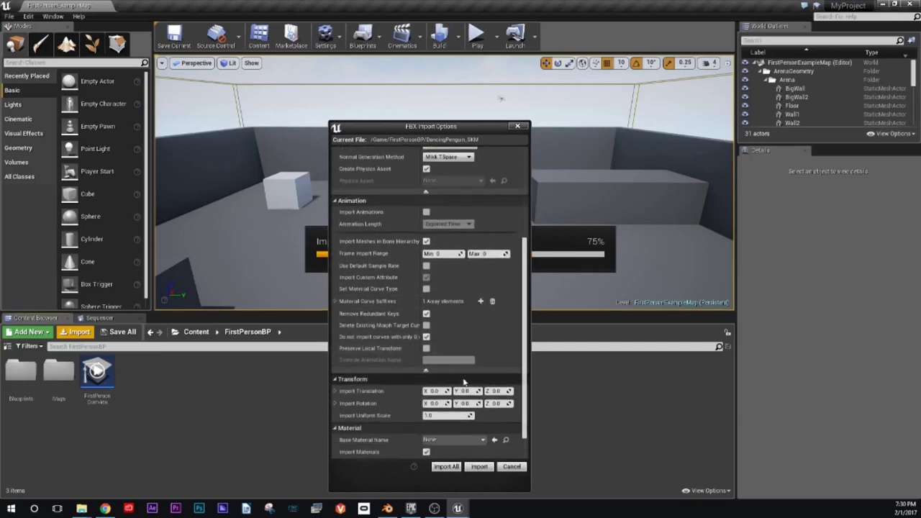
{"action": "scroll", "coordinate": [464, 382], "scroll_direction": "down", "scroll_amount": 1}
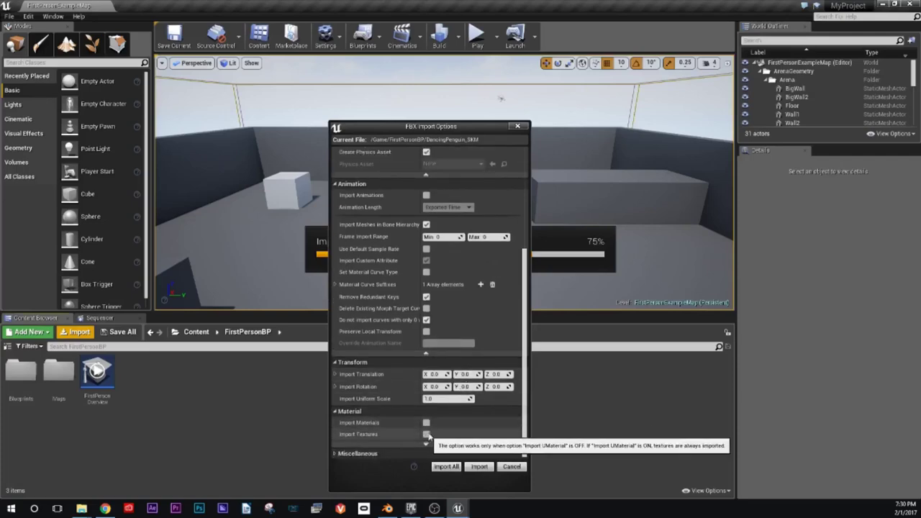
{"action": "scroll", "coordinate": [461, 404], "scroll_direction": "up", "scroll_amount": 3}
{"action": "scroll", "coordinate": [461, 405], "scroll_direction": "up", "scroll_amount": 3}
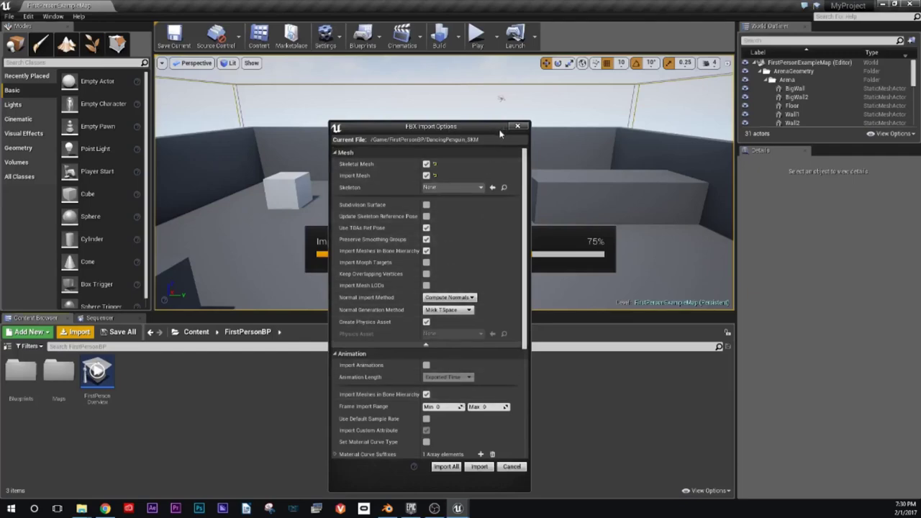
Step: Set normals to Import Normals and Tangents and run the DancingPenguin_SKM import
{"action": "mouse_move", "coordinate": [496, 131]}
{"action": "left_mouse_down"}
{"action": "mouse_move", "coordinate": [572, 126]}
{"action": "mouse_move", "coordinate": [493, 90]}
{"action": "left_mouse_up"}
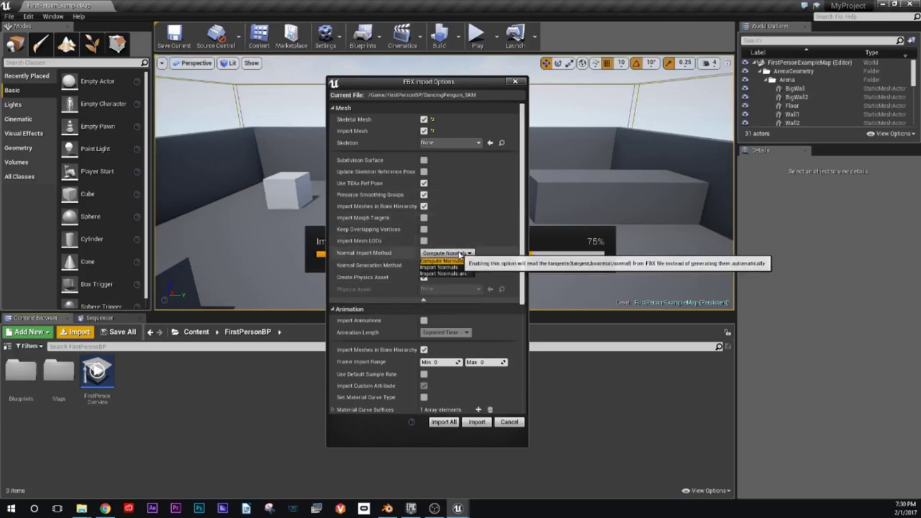
{"action": "left_click", "coordinate": [446, 252]}
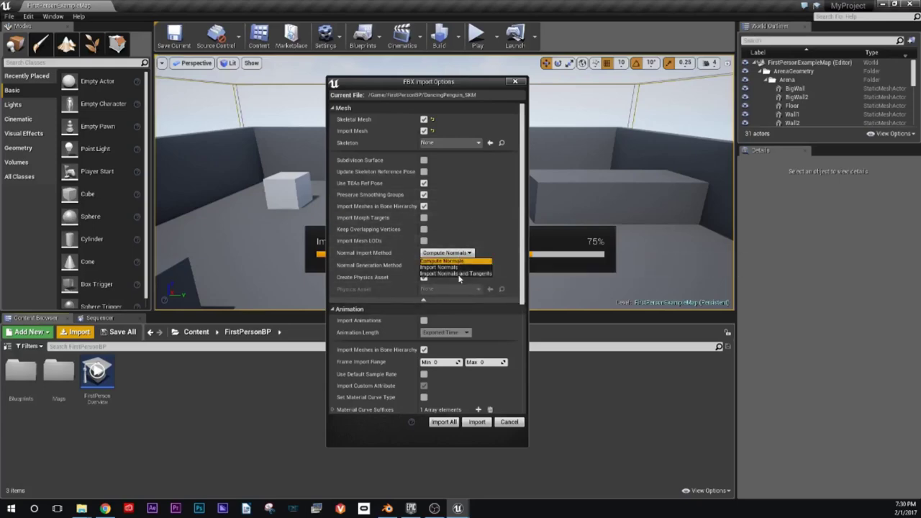
{"action": "left_click", "coordinate": [460, 274]}
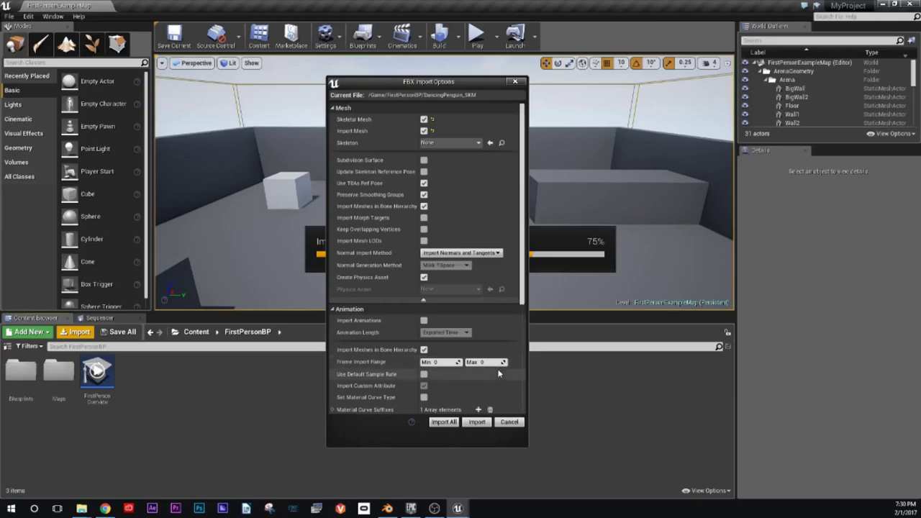
{"action": "left_click", "coordinate": [476, 423]}
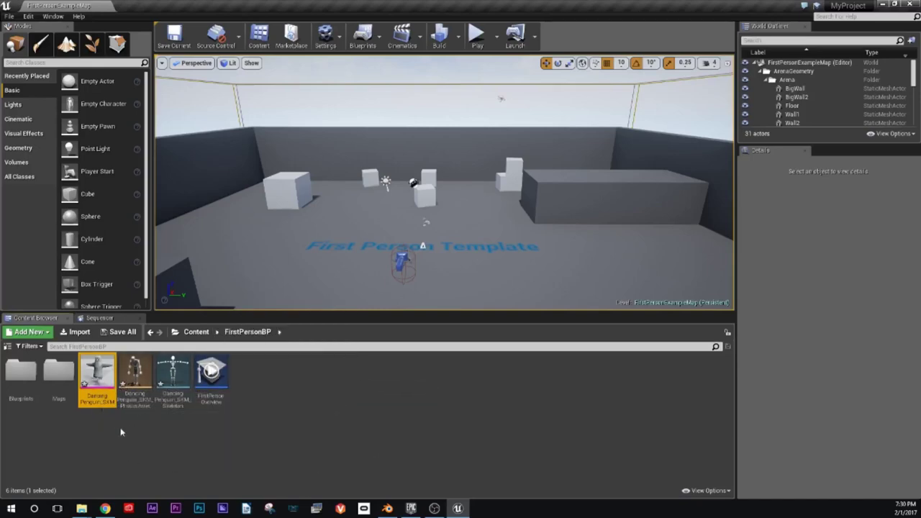
Step: Open DancingPenguin_SKM maximized, orbit the penguin, view its skeleton bones, then return to FirstPersonExampleMap
{"action": "double_click", "coordinate": [100, 377]}
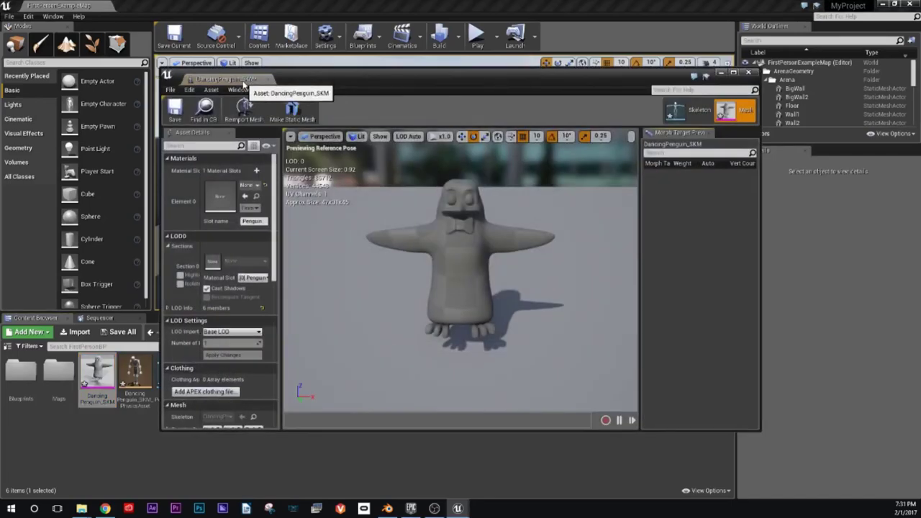
{"action": "double_click", "coordinate": [248, 79]}
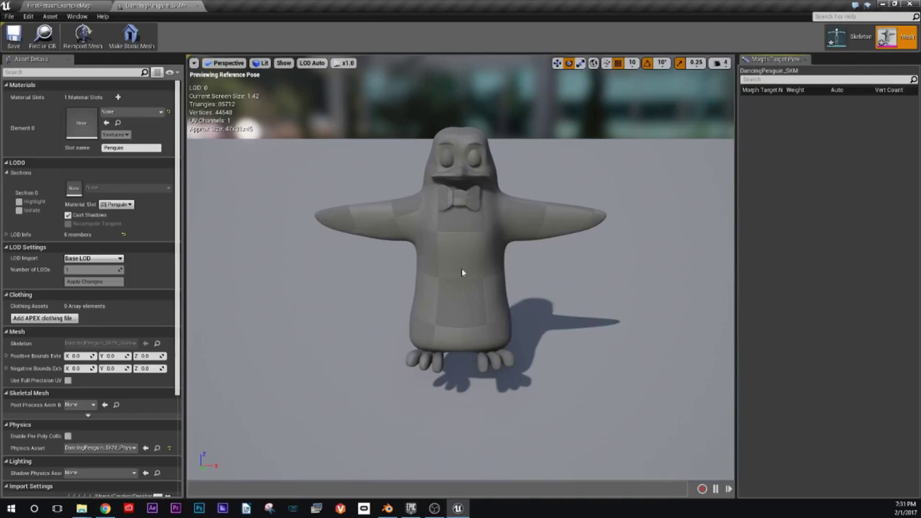
{"action": "left_click_drag", "start_coordinate": [574, 279], "coordinate": [547, 279]}
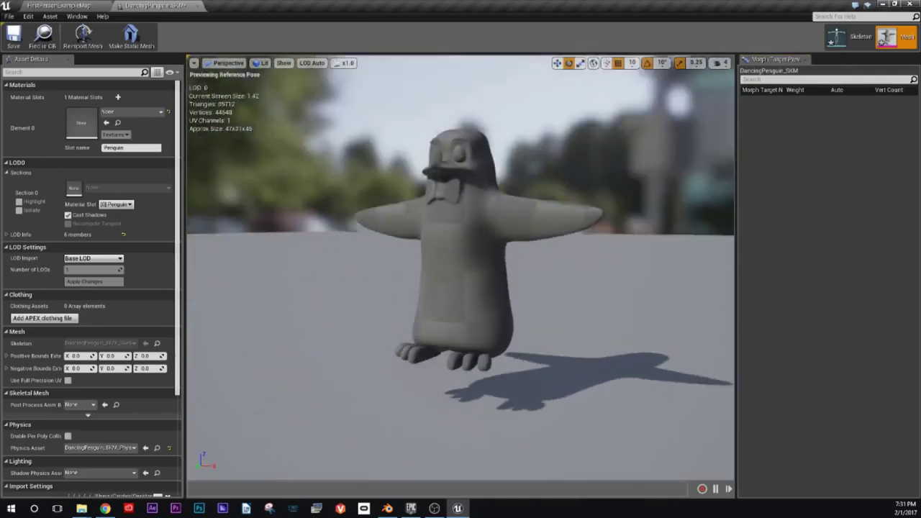
{"action": "left_click_drag", "start_coordinate": [547, 279], "coordinate": [430, 76]}
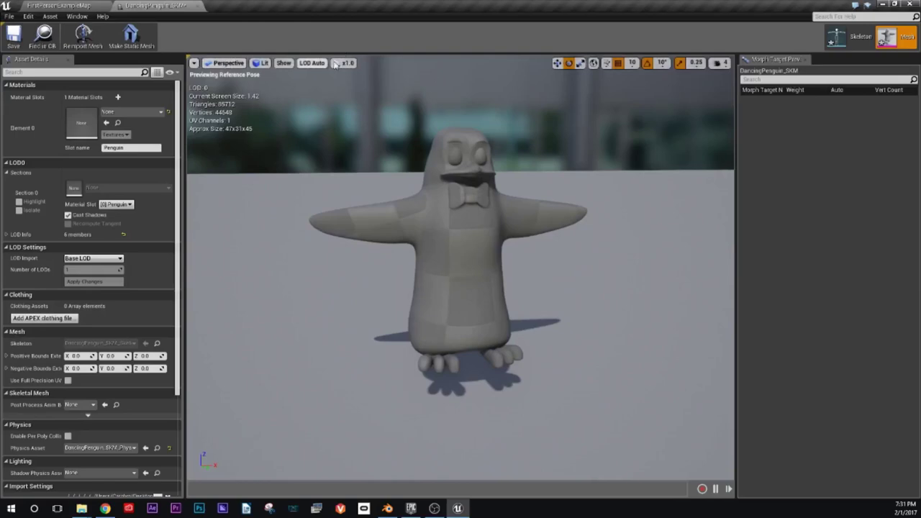
{"action": "left_click", "coordinate": [850, 36]}
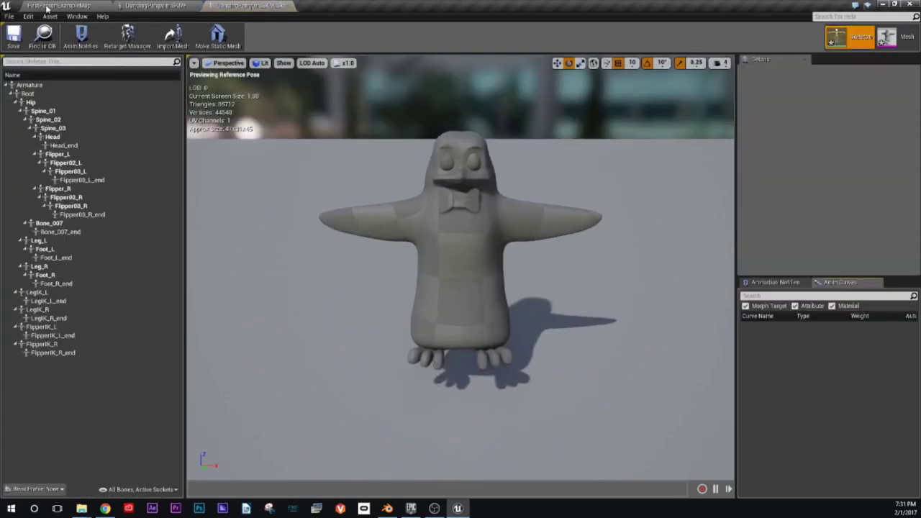
{"action": "left_click", "coordinate": [50, 5]}
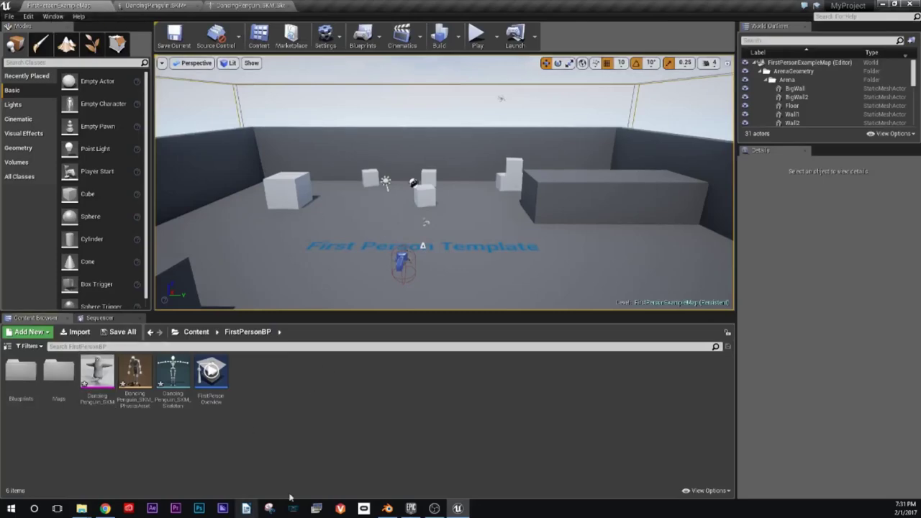
Step: Select the penguin armature in Blender, assign it the Dance action, and rewind to frame 0
{"action": "left_click", "coordinate": [387, 508]}
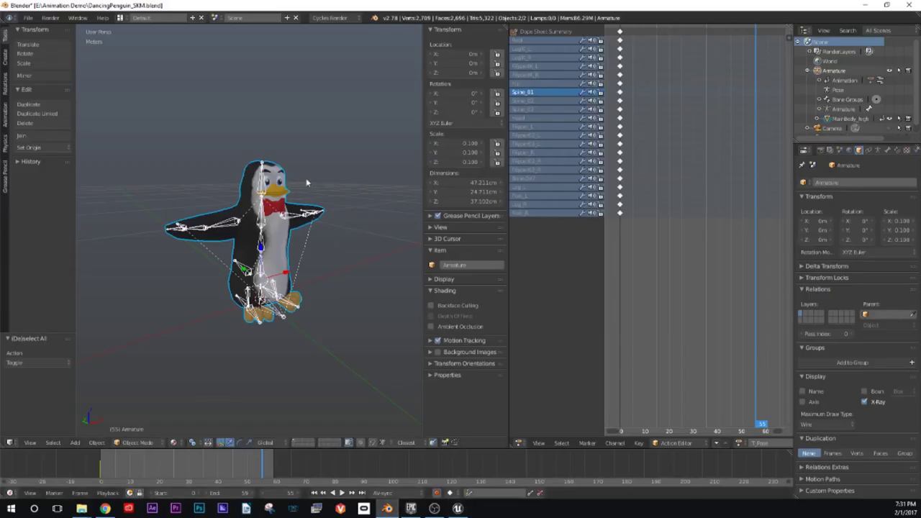
{"action": "right_click", "coordinate": [262, 233]}
{"action": "right_click", "coordinate": [262, 227]}
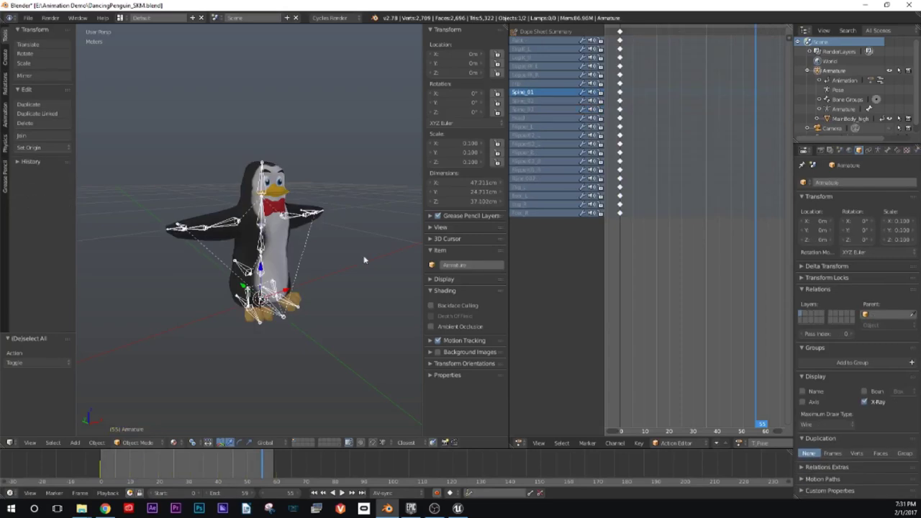
{"action": "left_click", "coordinate": [740, 447]}
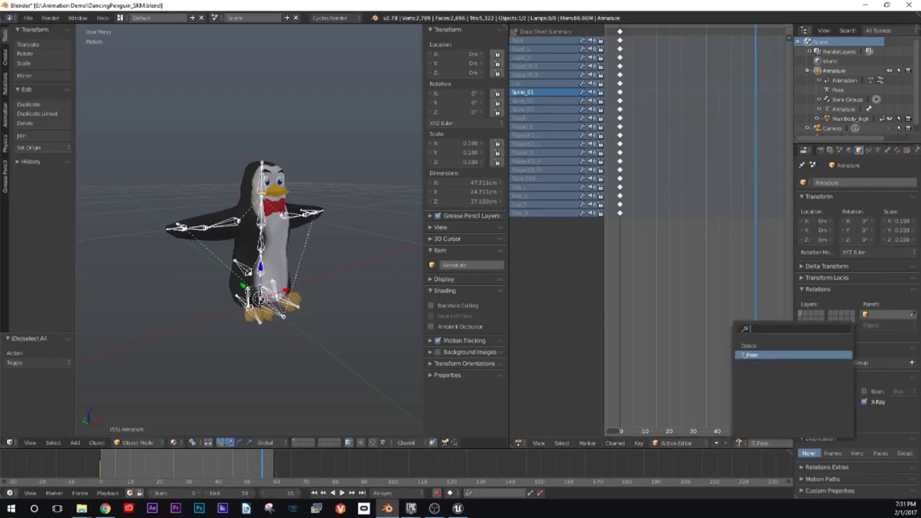
{"action": "left_click", "coordinate": [750, 348]}
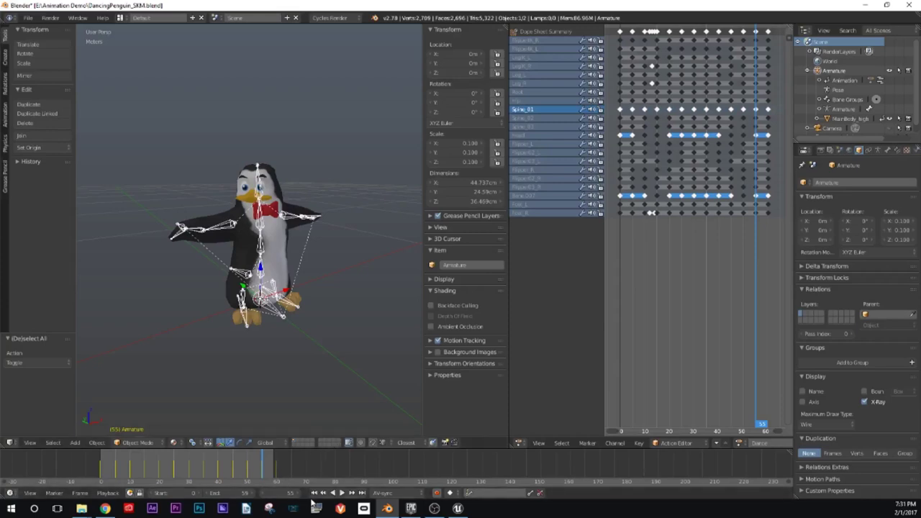
{"action": "key", "text": "shift+Left"}
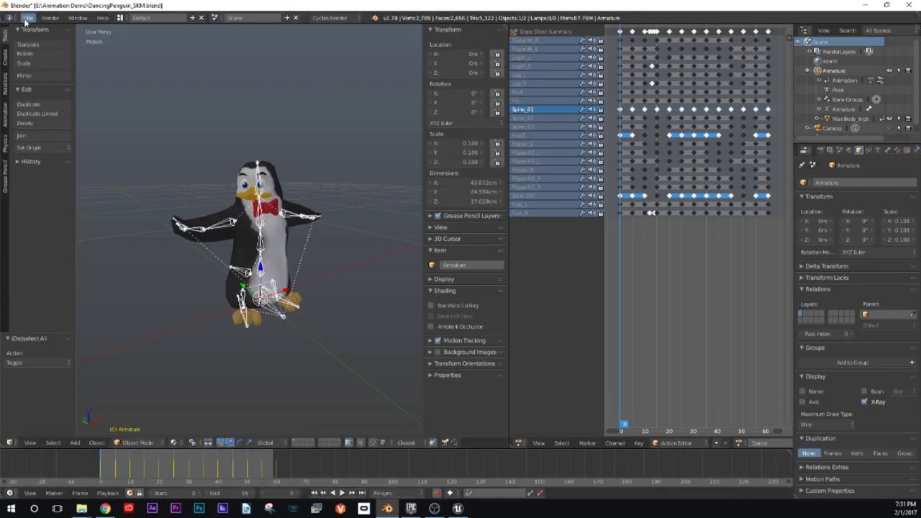
{"action": "left_click", "coordinate": [26, 19]}
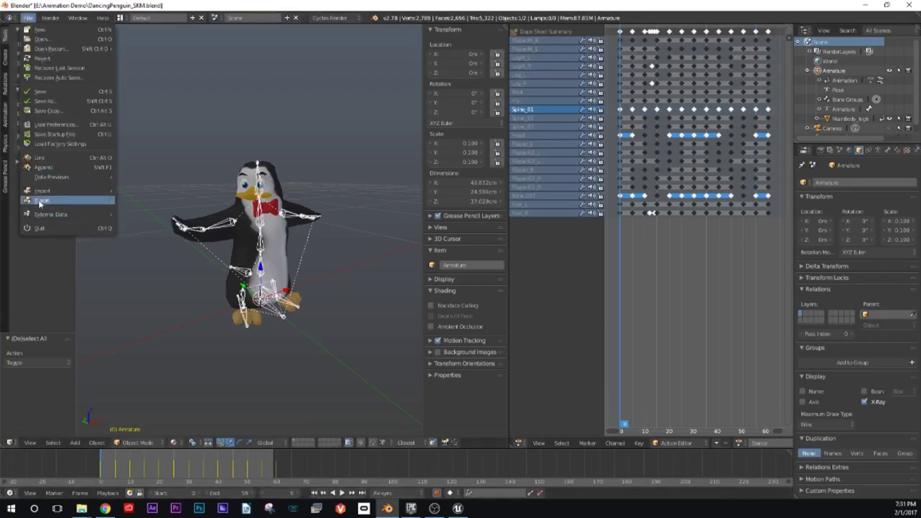
Step: Start an FBX export and rename the file to PenguinDance_Anim.fbx
{"action": "mouse_move", "coordinate": [40, 202]}
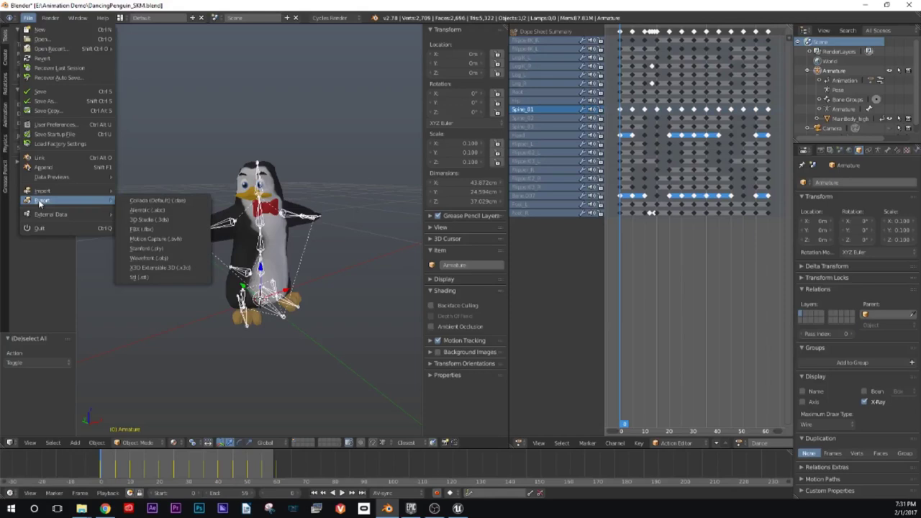
{"action": "left_click", "coordinate": [151, 229]}
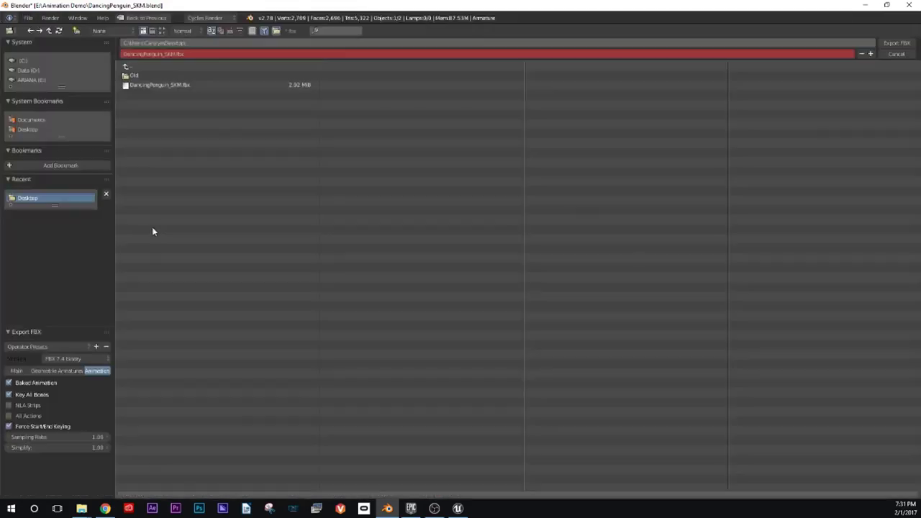
{"action": "left_click", "coordinate": [175, 54]}
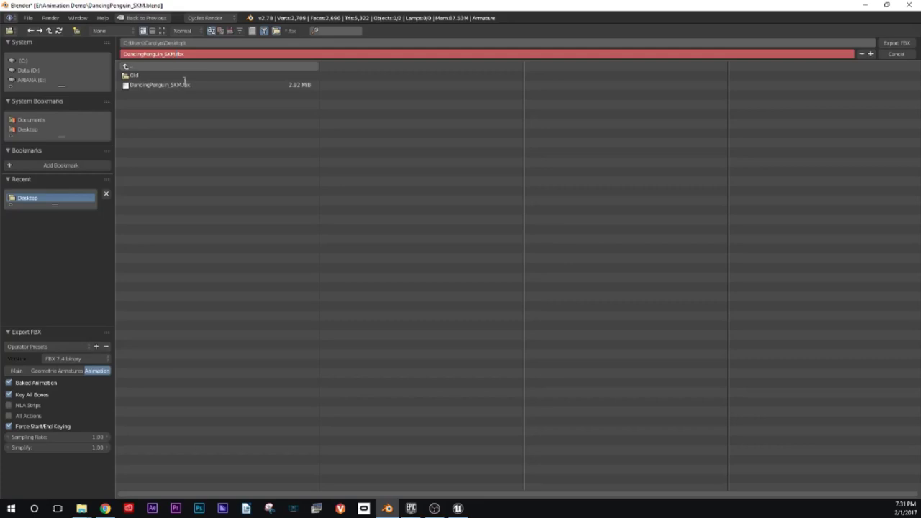
{"action": "key", "text": "BackSpace"}
{"action": "key", "text": "BackSpace"}
{"action": "key", "text": "BackSpace"}
{"action": "key", "text": "BackSpace"}
{"action": "key", "text": "BackSpace"}
{"action": "key", "text": "BackSpace"}
{"action": "type", "text": "Dance"}
{"action": "type", "text": "_"}
Step: Exclude meshes so only the armature exports, review the settings tabs, and export the FBX
{"action": "left_click", "coordinate": [15, 370]}
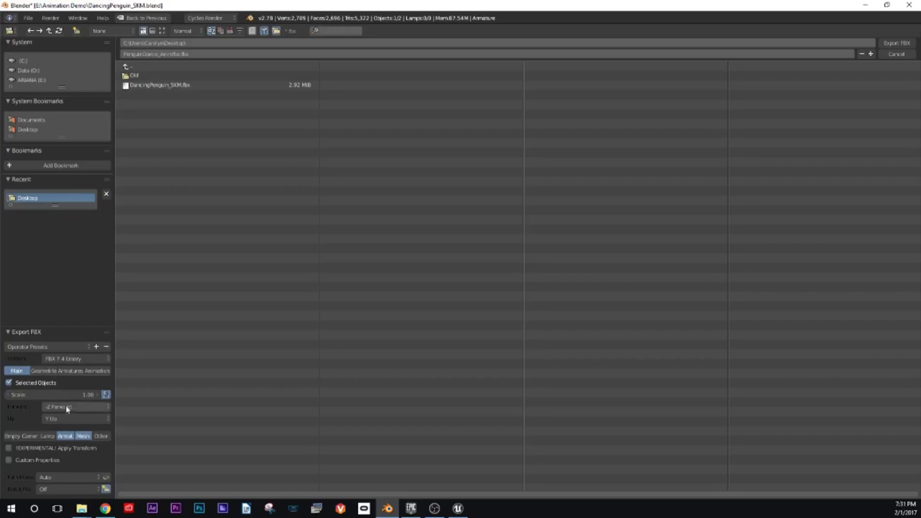
{"action": "left_click", "coordinate": [64, 439]}
{"action": "left_click", "coordinate": [46, 372]}
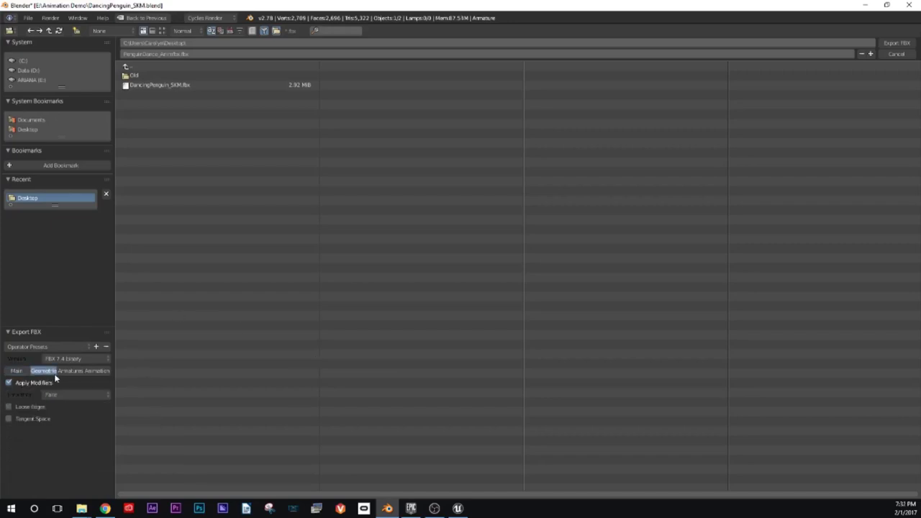
{"action": "left_click", "coordinate": [66, 372]}
{"action": "left_click", "coordinate": [97, 371]}
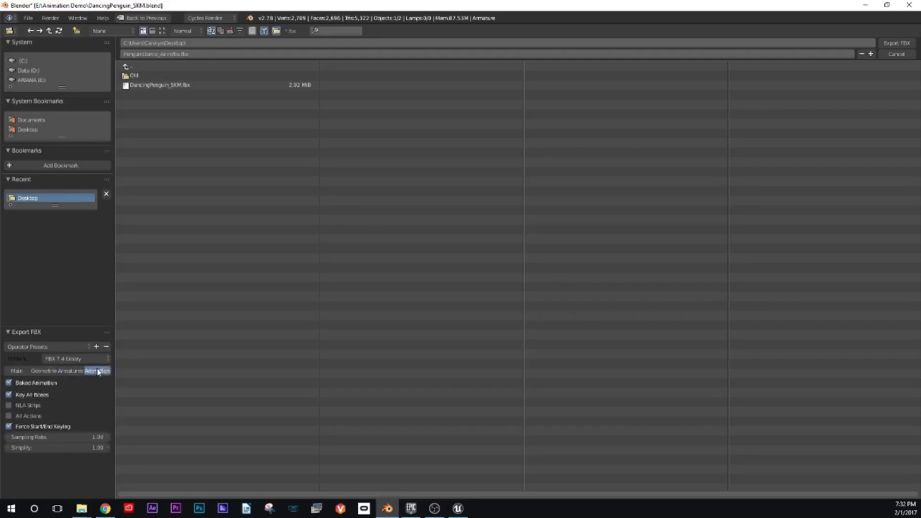
{"action": "left_click", "coordinate": [16, 371]}
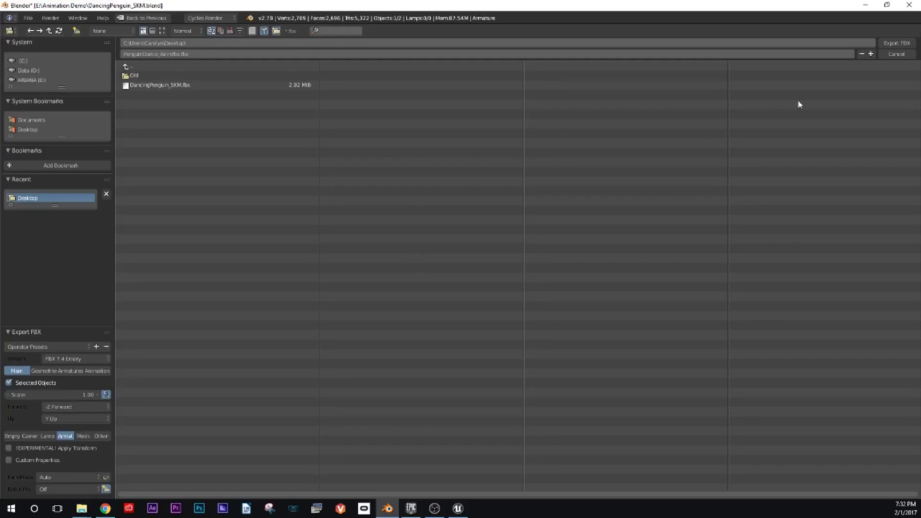
{"action": "left_click", "coordinate": [885, 43]}
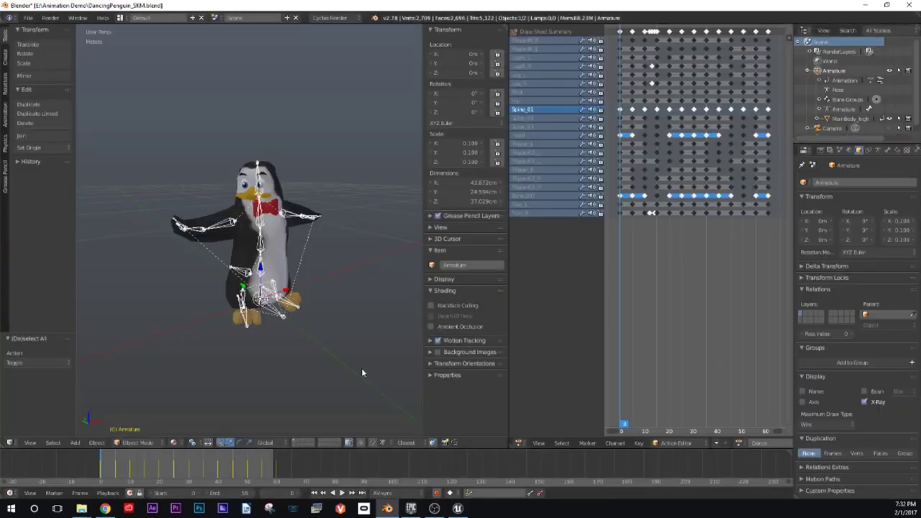
Step: Import PenguinDance_Animfbx.fbx into FirstPersonBP, targeting the DancingPenguin_SKM_Skeleton
{"action": "left_click", "coordinate": [457, 508]}
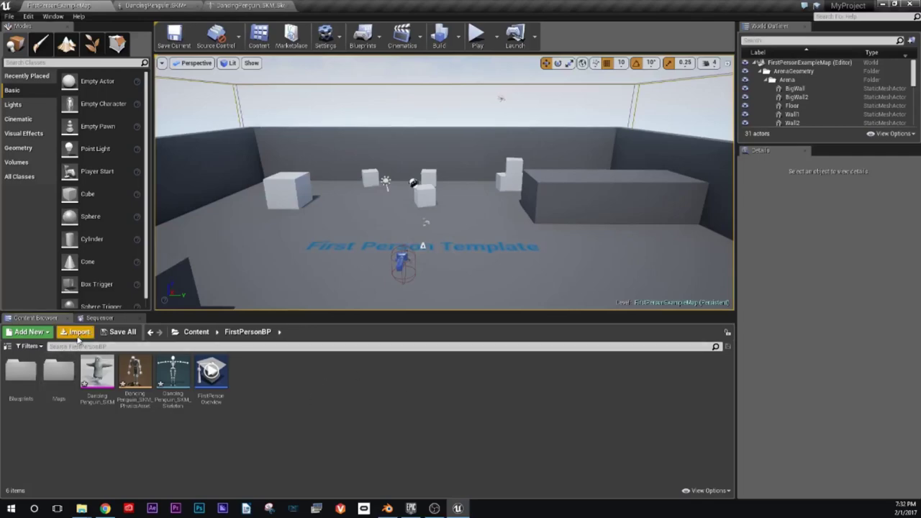
{"action": "left_click", "coordinate": [79, 333]}
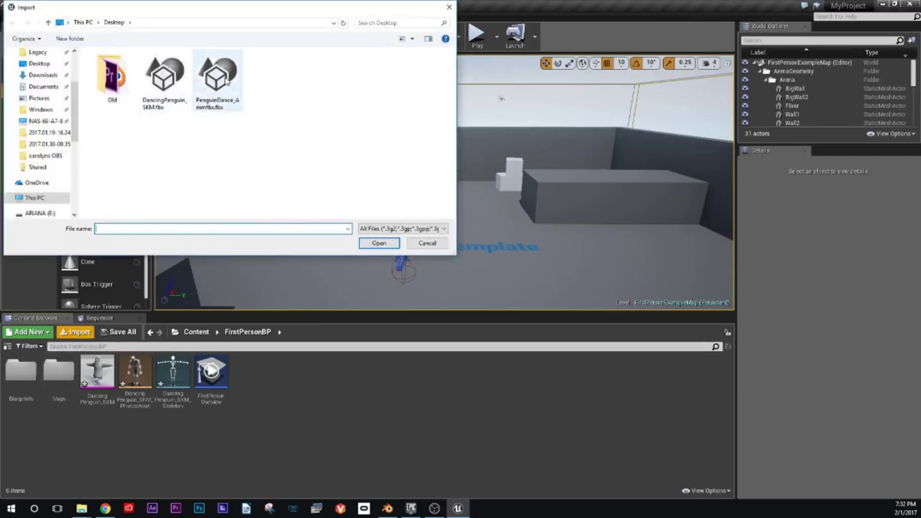
{"action": "left_click", "coordinate": [218, 78]}
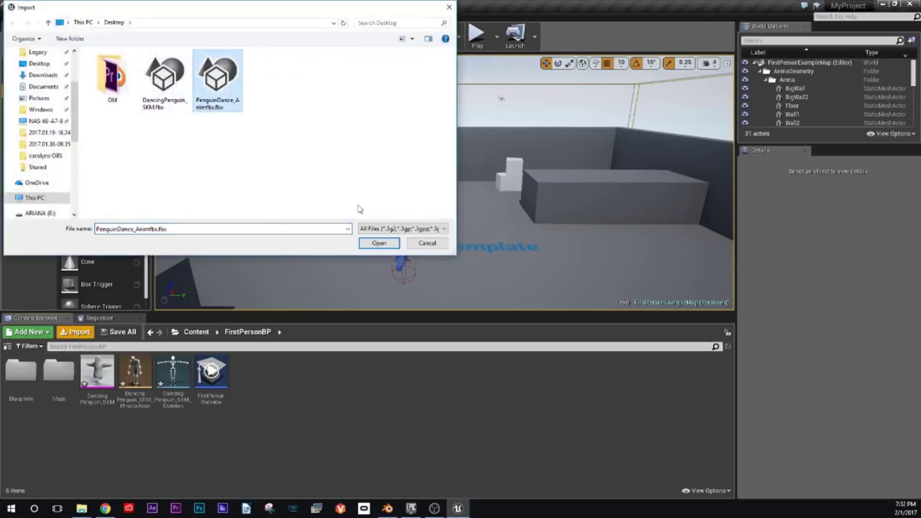
{"action": "left_click", "coordinate": [379, 244]}
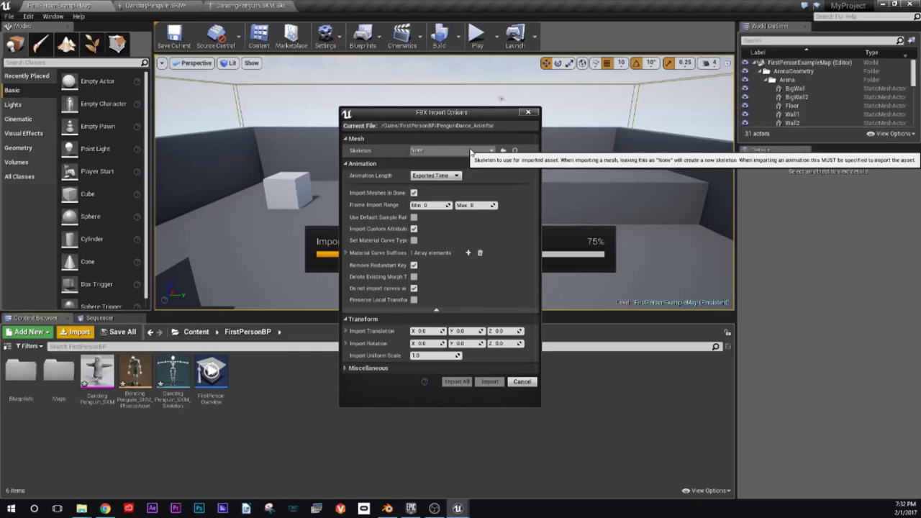
{"action": "left_click", "coordinate": [471, 152]}
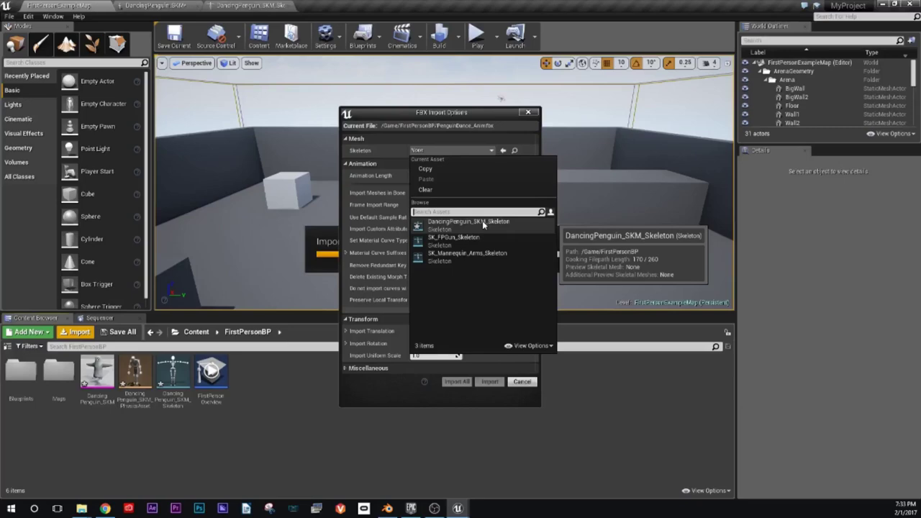
{"action": "left_click", "coordinate": [482, 222]}
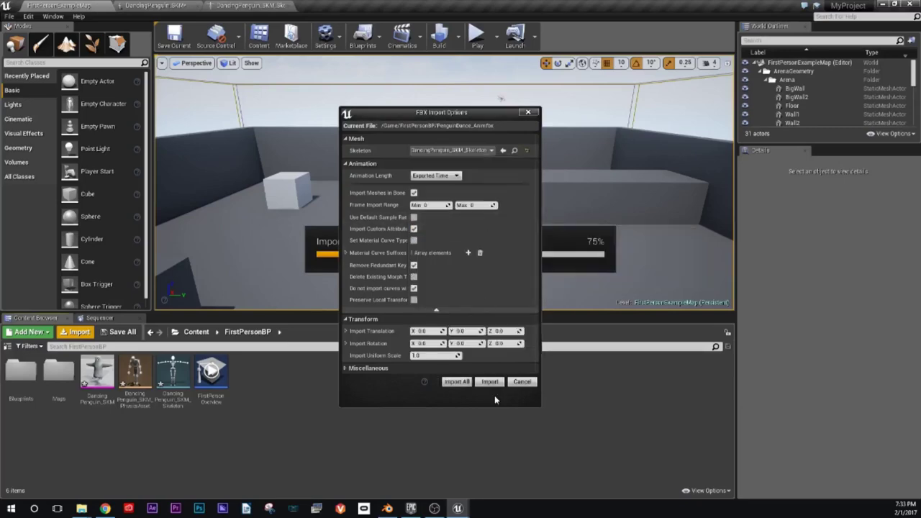
{"action": "left_click", "coordinate": [490, 383]}
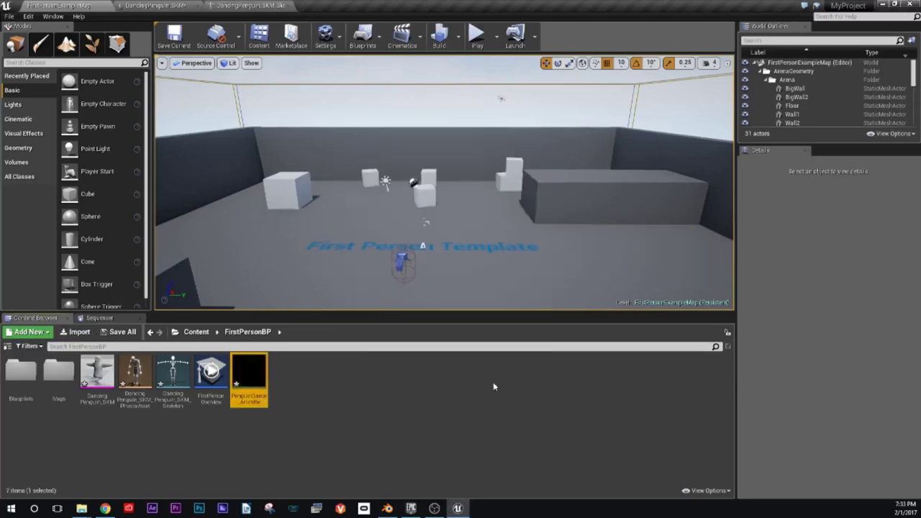
Step: Open the PenguinDance animation, pause and step it back, then browse the skeleton and mesh editors
{"action": "double_click", "coordinate": [249, 379]}
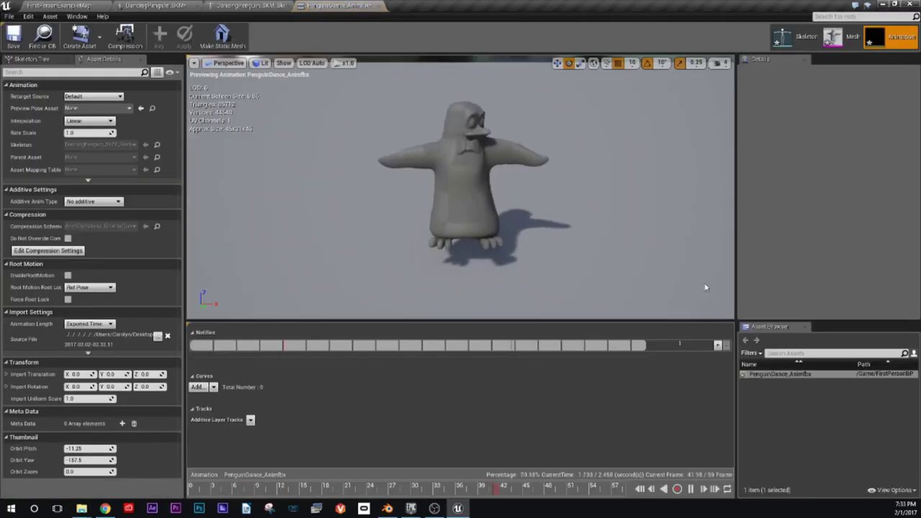
{"action": "left_click", "coordinate": [691, 489]}
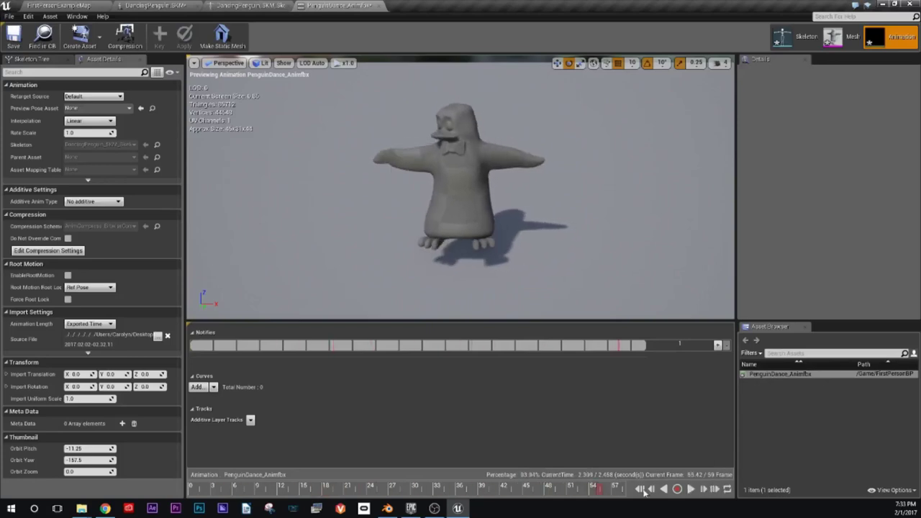
{"action": "left_click", "coordinate": [664, 490]}
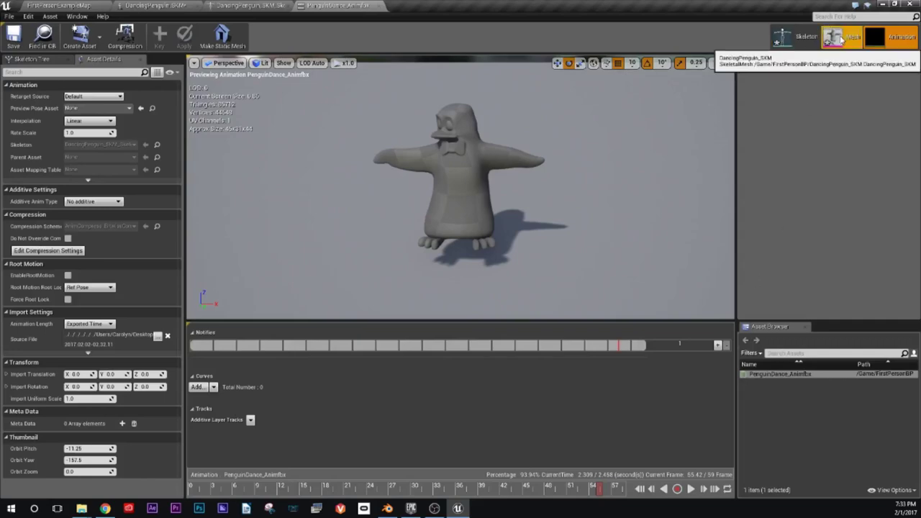
{"action": "left_click", "coordinate": [252, 6]}
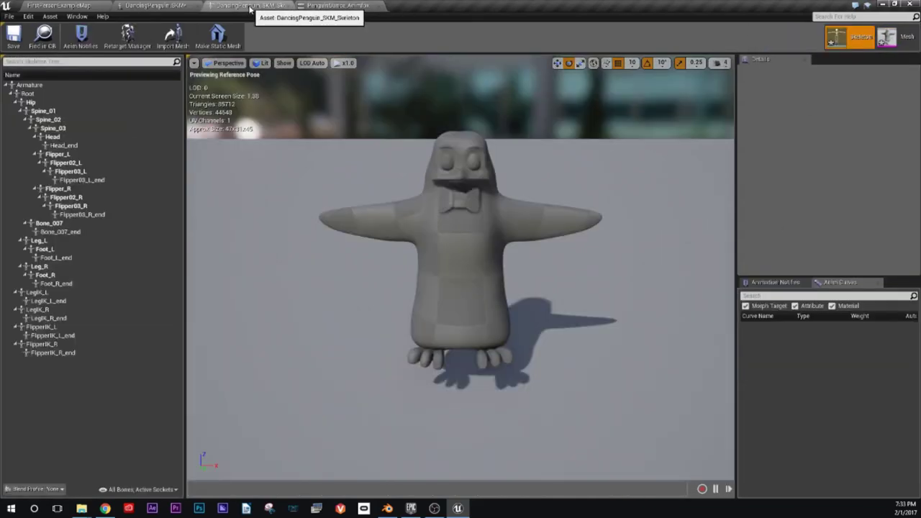
{"action": "left_click", "coordinate": [317, 6]}
{"action": "left_click", "coordinate": [177, 6]}
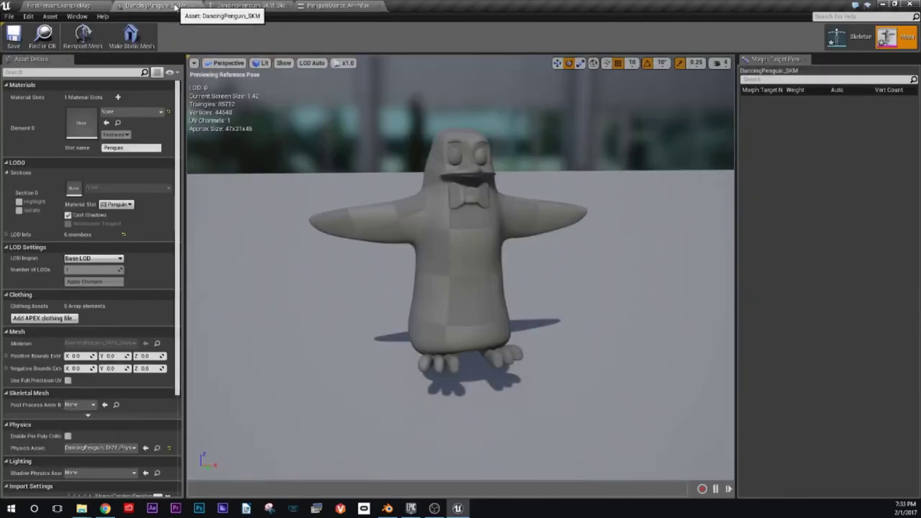
{"action": "left_click", "coordinate": [205, 8]}
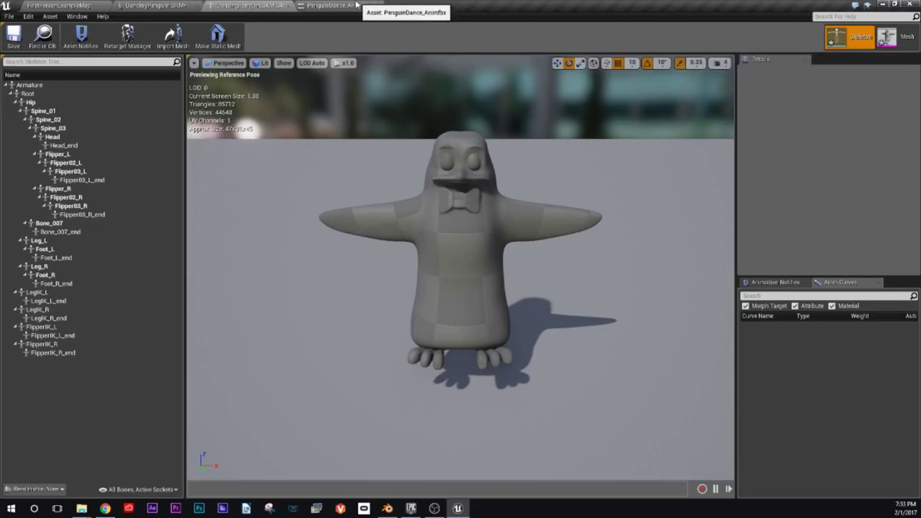
Step: Close the penguin's skeleton and DancingPenguin_SKM mesh editors, leaving the PenguinDance animation editor
{"action": "left_click", "coordinate": [338, 5]}
{"action": "left_click", "coordinate": [248, 5]}
{"action": "left_click", "coordinate": [289, 6]}
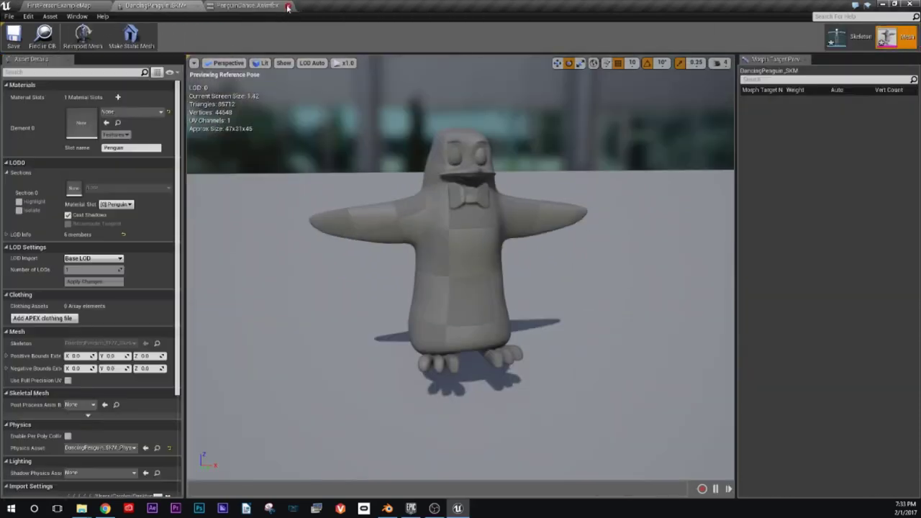
{"action": "left_click", "coordinate": [195, 5]}
{"action": "left_click", "coordinate": [176, 6]}
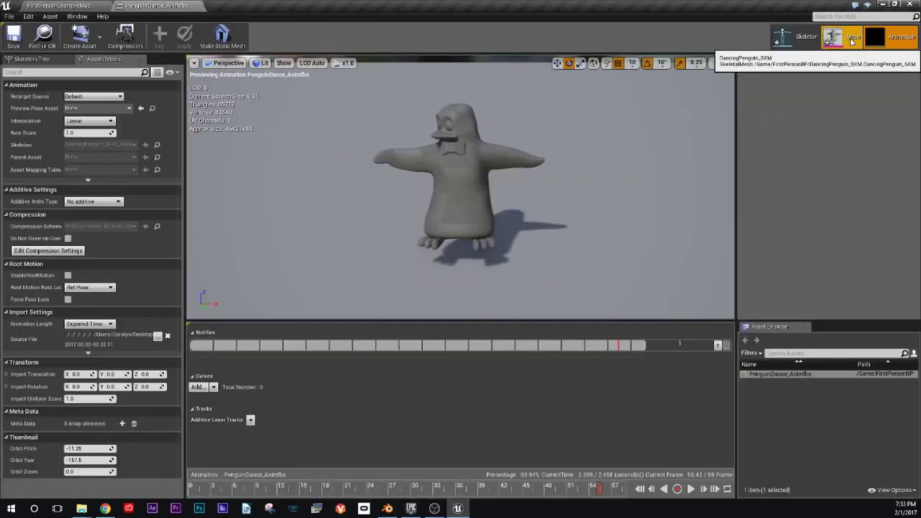
Step: Inspect the penguin close-up in the mesh view, then return to the animation view
{"action": "left_click", "coordinate": [852, 41]}
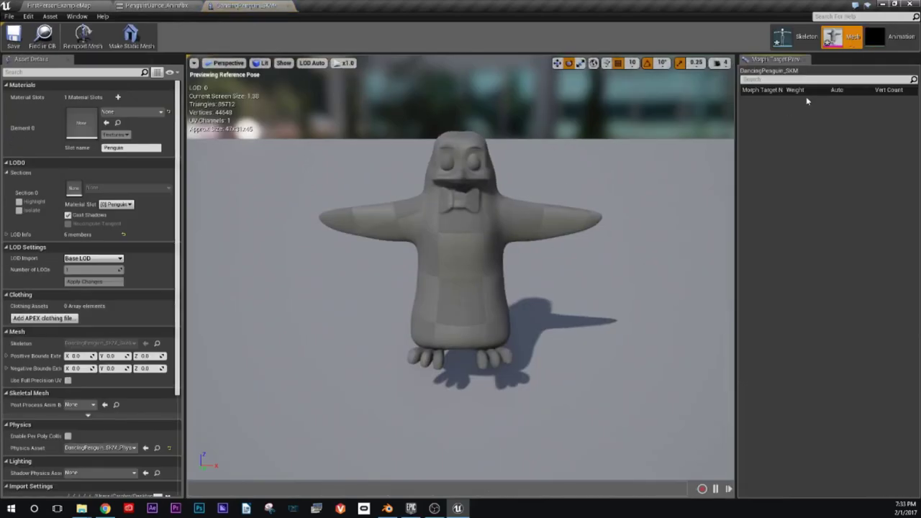
{"action": "mouse_move", "coordinate": [502, 267]}
{"action": "left_mouse_down"}
{"action": "mouse_move", "coordinate": [619, 267]}
{"action": "mouse_move", "coordinate": [520, 228]}
{"action": "left_mouse_up"}
{"action": "scroll", "coordinate": [501, 267], "scroll_direction": "up", "scroll_amount": 3}
{"action": "scroll", "coordinate": [530, 263], "scroll_direction": "down", "scroll_amount": 3}
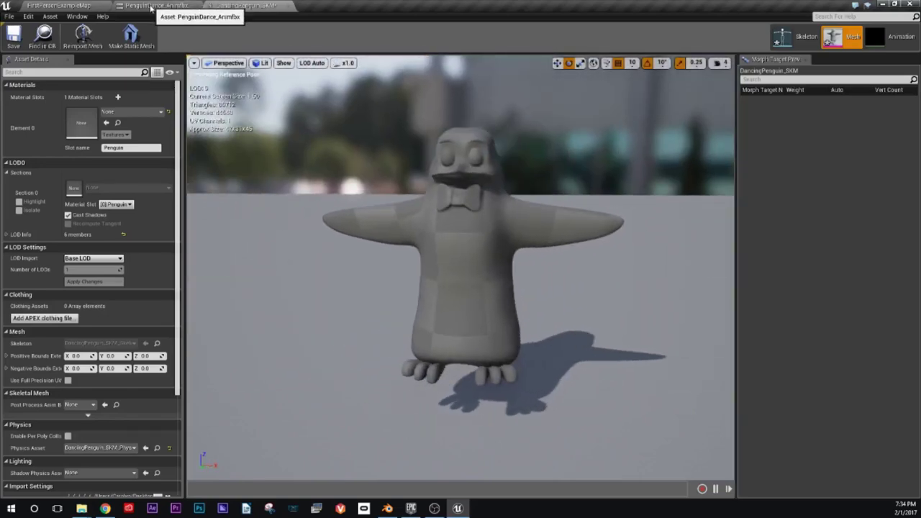
{"action": "left_click", "coordinate": [151, 8]}
{"action": "left_click", "coordinate": [263, 10]}
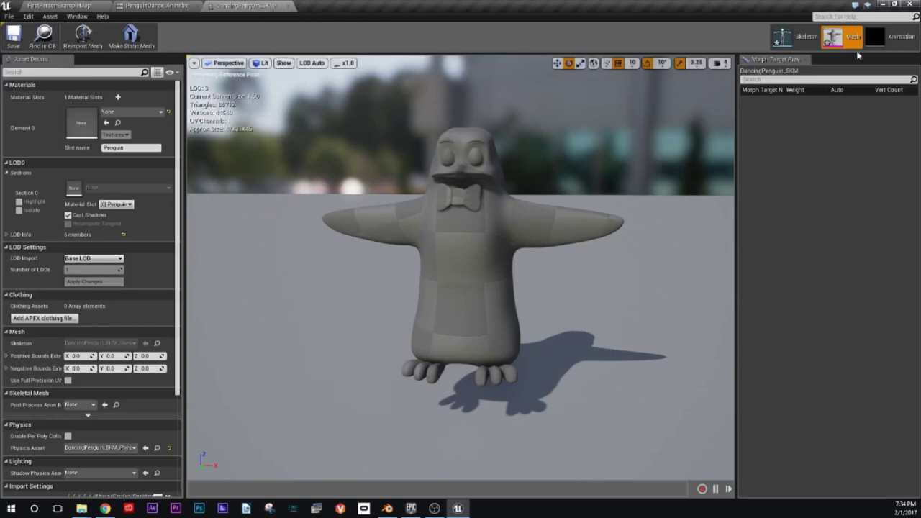
{"action": "left_click", "coordinate": [875, 37]}
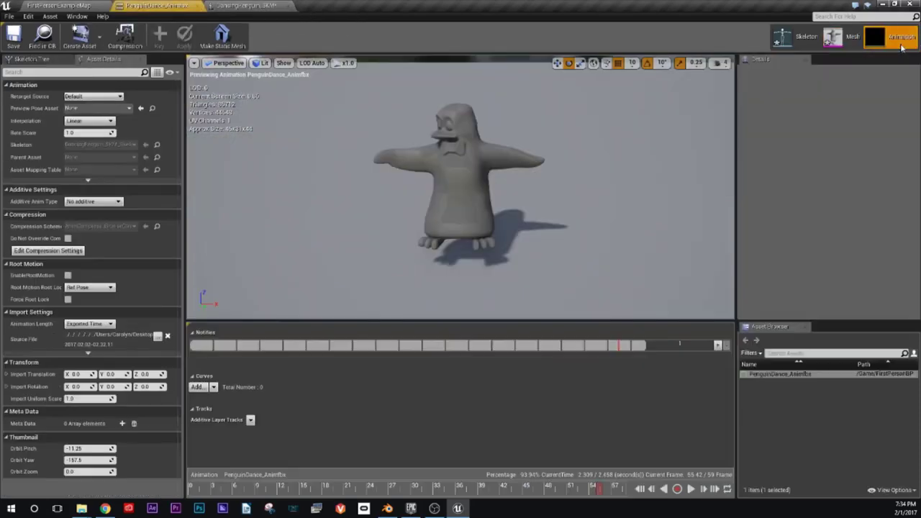
{"action": "left_click", "coordinate": [851, 37]}
{"action": "left_click", "coordinate": [896, 37]}
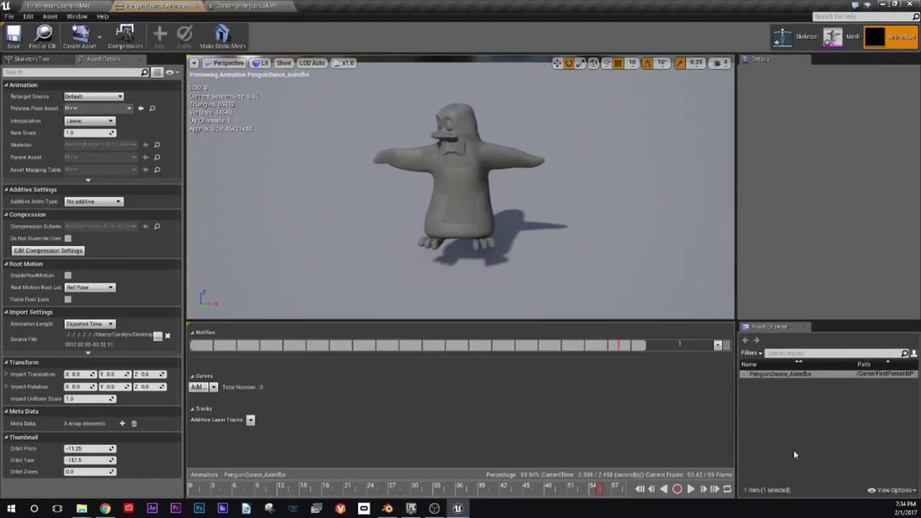
Step: Play and stop the PenguinDance animation, then minimize Unreal to bring Blender back
{"action": "left_click", "coordinate": [691, 491]}
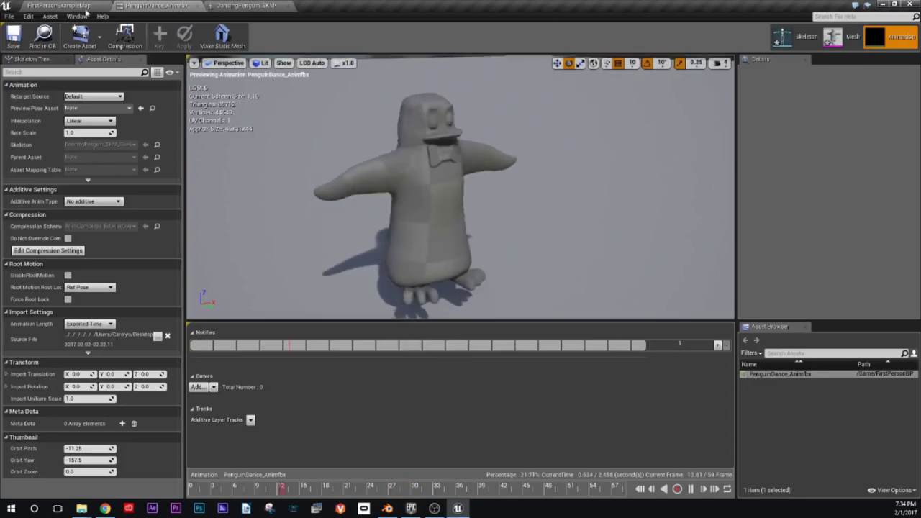
{"action": "left_click", "coordinate": [690, 491]}
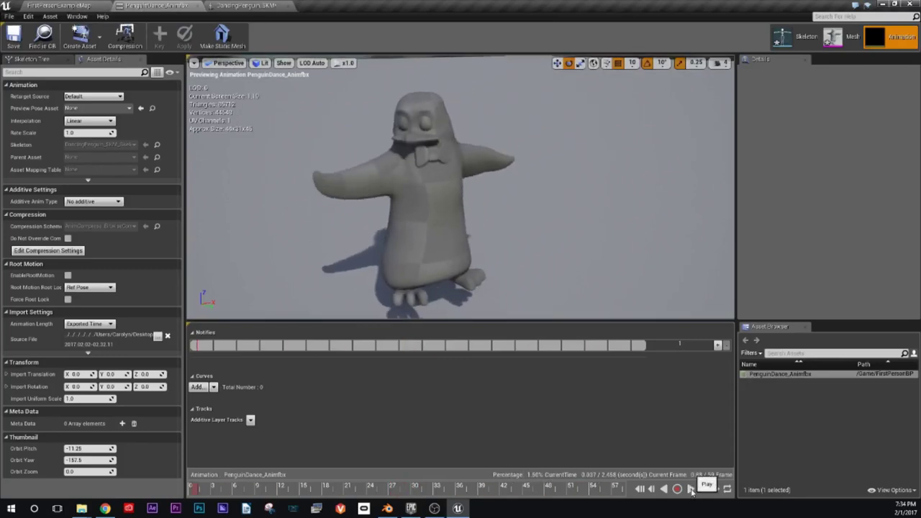
{"action": "left_click", "coordinate": [248, 5]}
{"action": "left_click", "coordinate": [158, 6]}
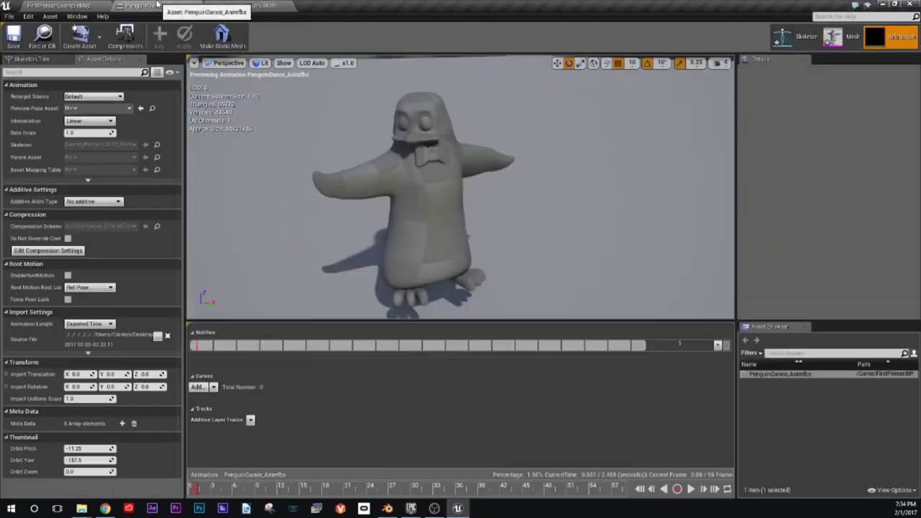
{"action": "left_click", "coordinate": [885, 5]}
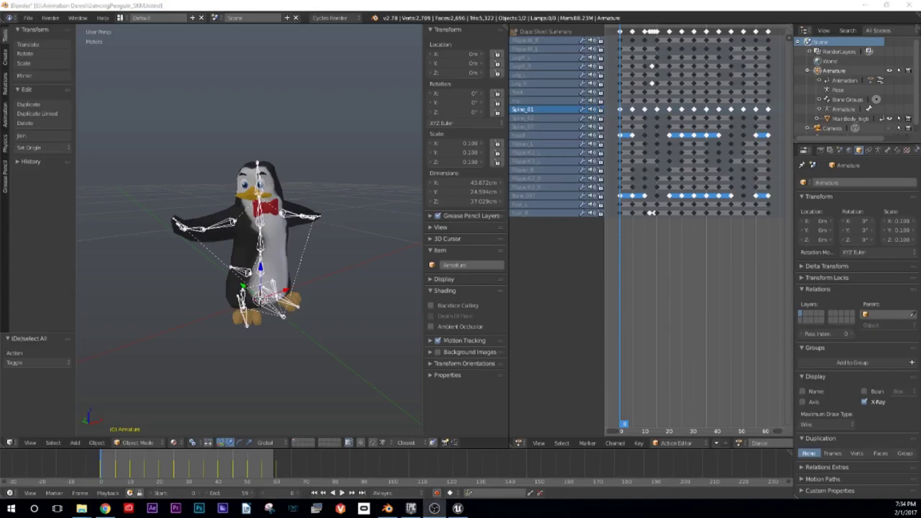
Step: Save the penguin .blend file over itself and pick CaveDweller_Child.blend to open
{"action": "key", "text": "ctrl+s"}
{"action": "left_click", "coordinate": [231, 137]}
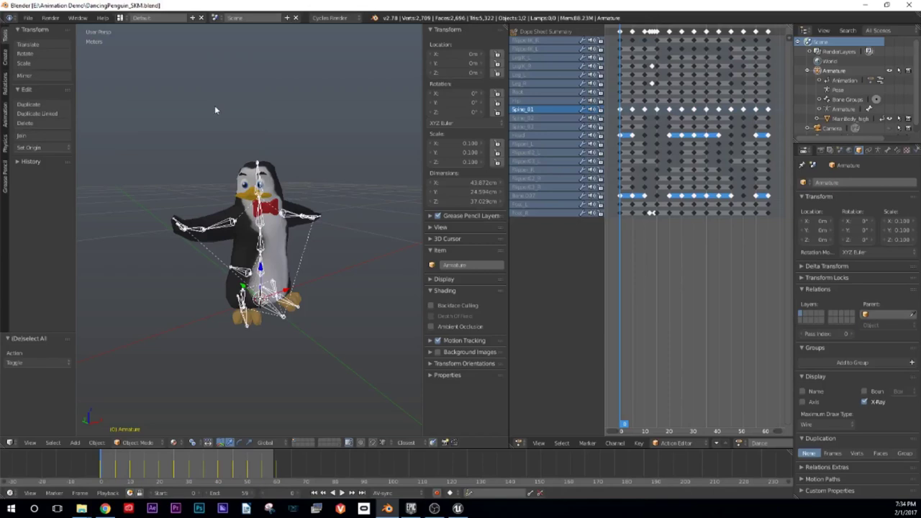
{"action": "left_click", "coordinate": [27, 18]}
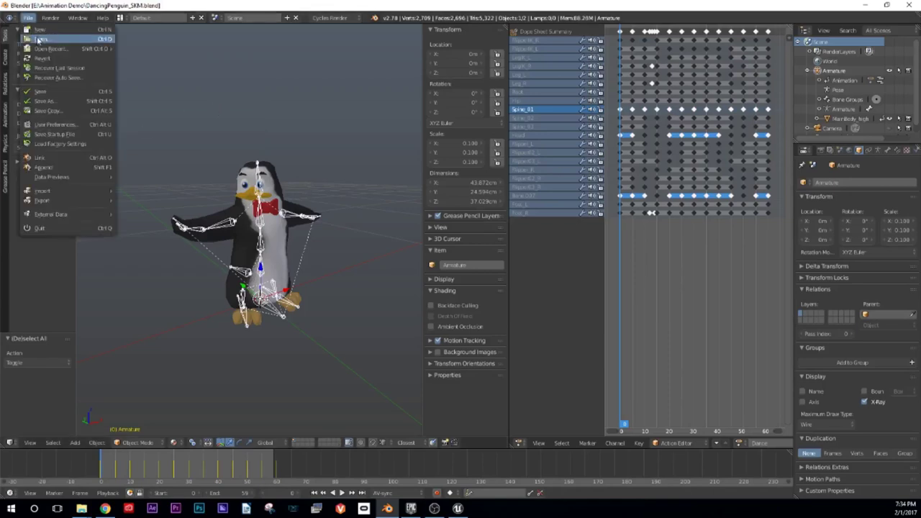
{"action": "left_click", "coordinate": [39, 42]}
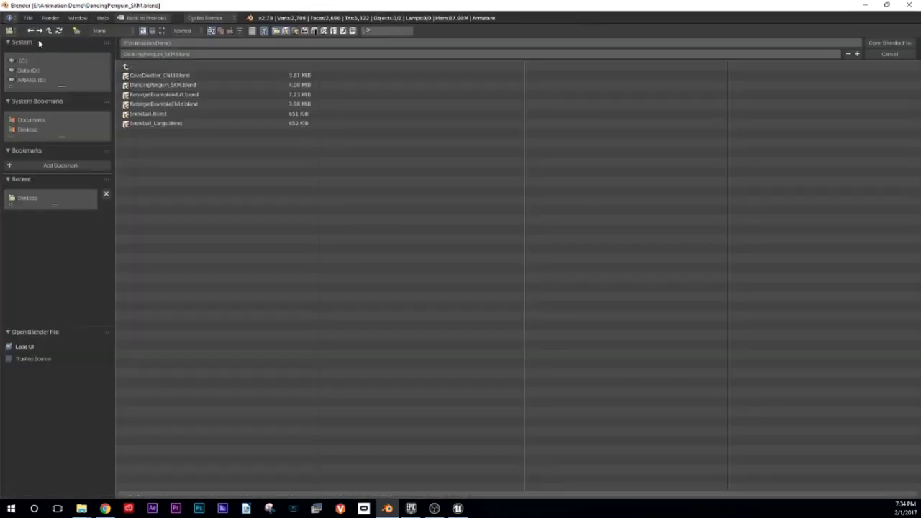
{"action": "left_click", "coordinate": [179, 77]}
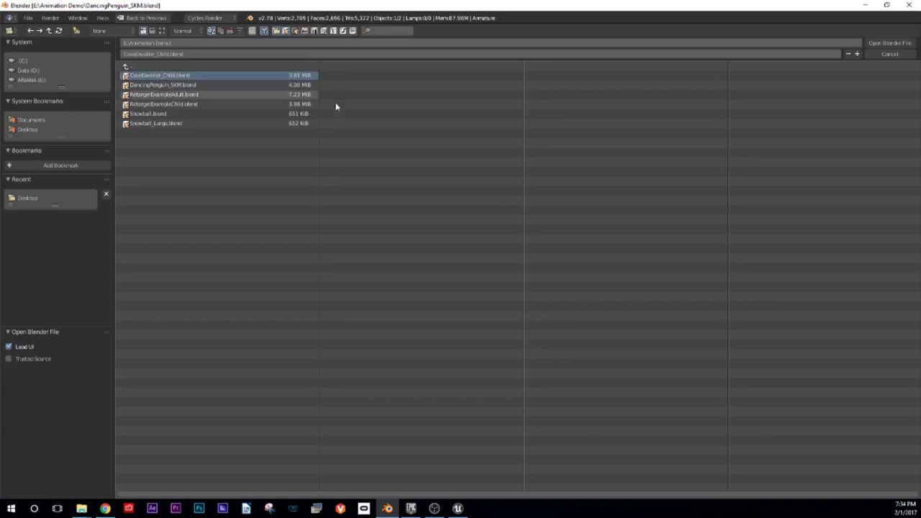
Step: Open CaveDweller_Child.blend, clear the rotation of all bones, then deselect them
{"action": "left_click", "coordinate": [880, 43]}
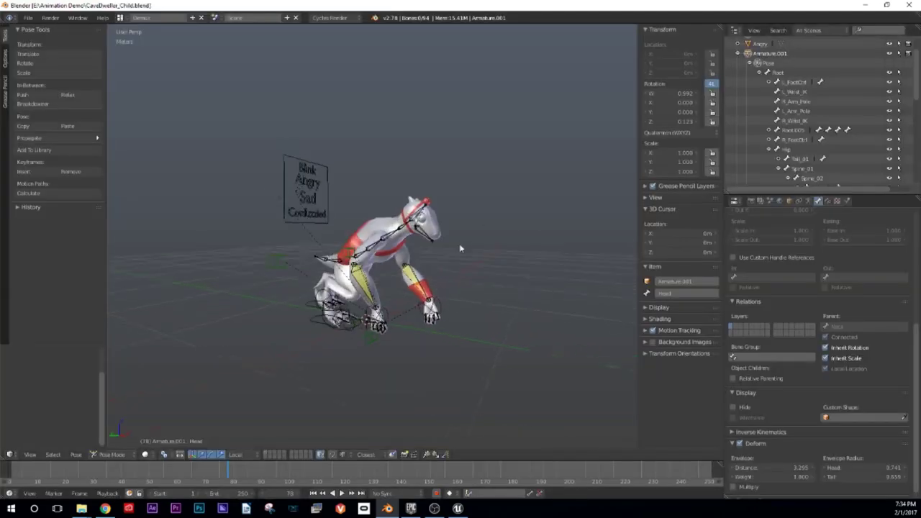
{"action": "scroll", "coordinate": [402, 275], "scroll_direction": "up", "scroll_amount": 1}
{"action": "scroll", "coordinate": [401, 275], "scroll_direction": "up", "scroll_amount": 1}
{"action": "scroll", "coordinate": [401, 275], "scroll_direction": "up", "scroll_amount": 1}
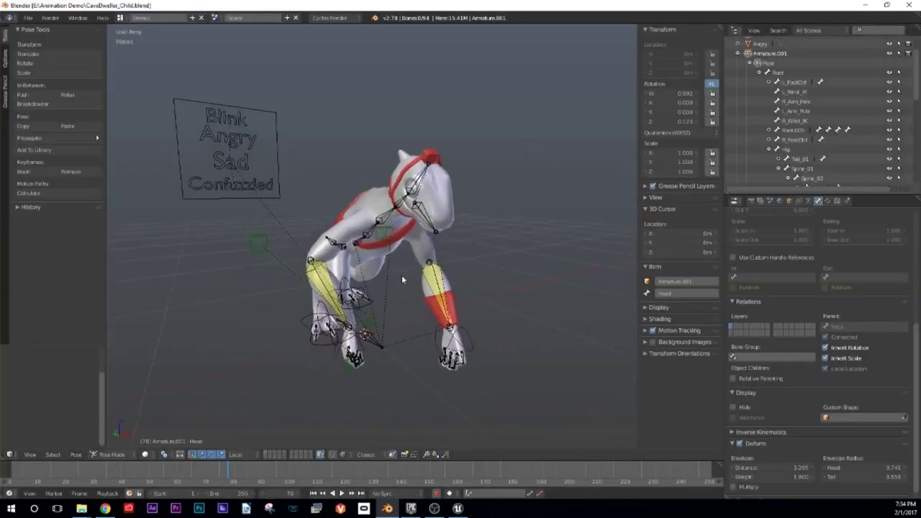
{"action": "scroll", "coordinate": [403, 277], "scroll_direction": "up", "scroll_amount": 1}
{"action": "key", "text": "a"}
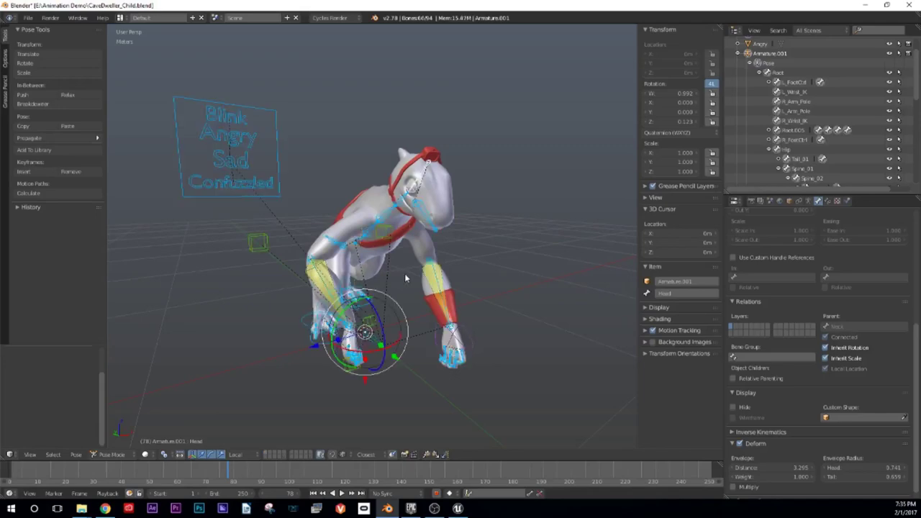
{"action": "key", "text": "alt+r"}
{"action": "mouse_move", "coordinate": [405, 278]}
{"action": "middle_mouse_down"}
{"action": "mouse_move", "coordinate": [311, 285]}
{"action": "mouse_move", "coordinate": [335, 224]}
{"action": "mouse_move", "coordinate": [410, 246]}
{"action": "middle_mouse_up"}
{"action": "key", "text": "a"}
Step: Select the Lowerjaw bone, then the Blink bone on the sign
{"action": "scroll", "coordinate": [411, 246], "scroll_direction": "up", "scroll_amount": 5}
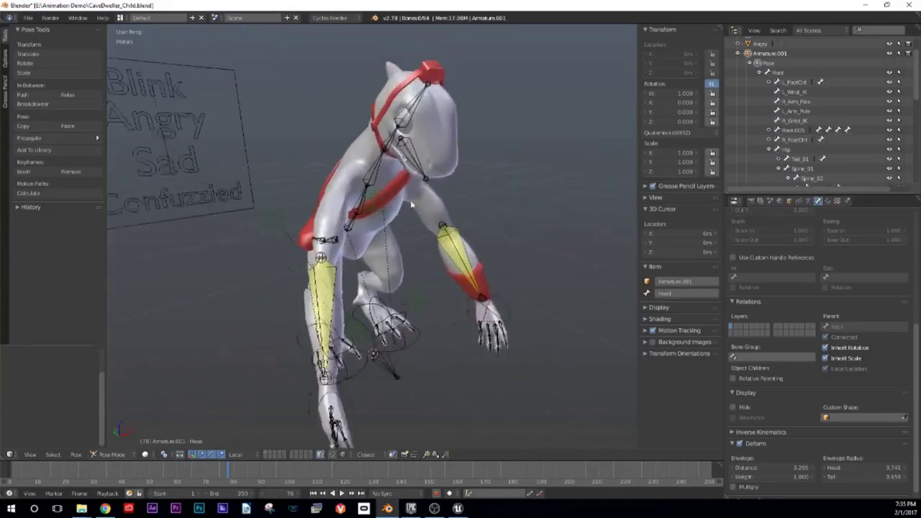
{"action": "scroll", "coordinate": [425, 157], "scroll_direction": "down", "scroll_amount": 4}
{"action": "middle_click_drag", "start_coordinate": [425, 157], "coordinate": [396, 154]}
{"action": "right_click", "coordinate": [395, 154]}
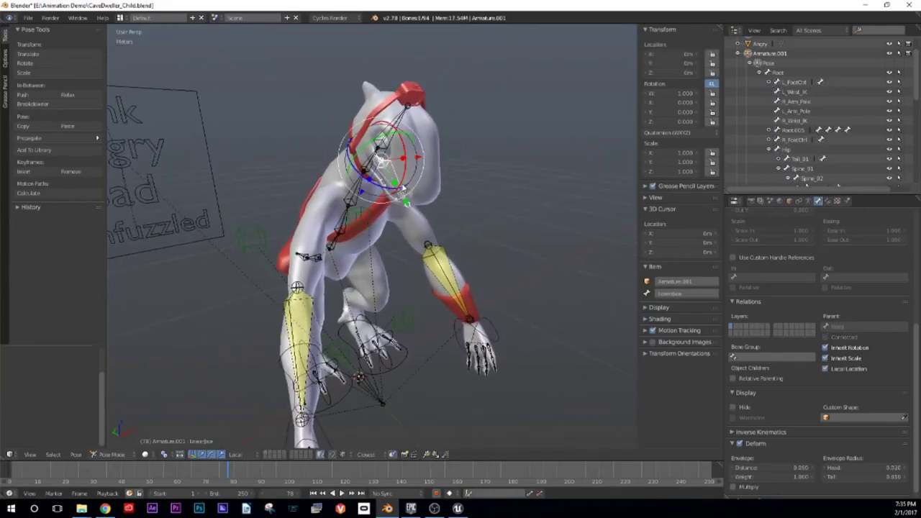
{"action": "middle_click_drag", "start_coordinate": [349, 265], "coordinate": [348, 286]}
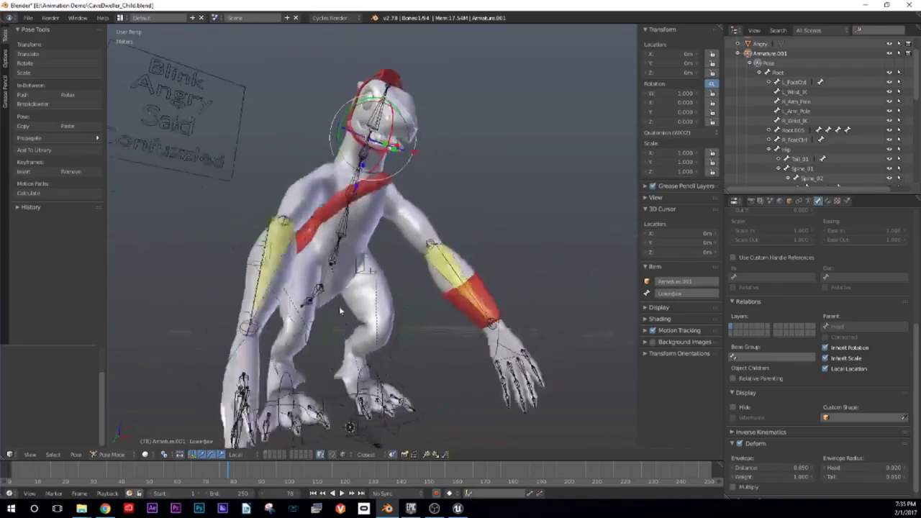
{"action": "scroll", "coordinate": [381, 285], "scroll_direction": "down", "scroll_amount": 3}
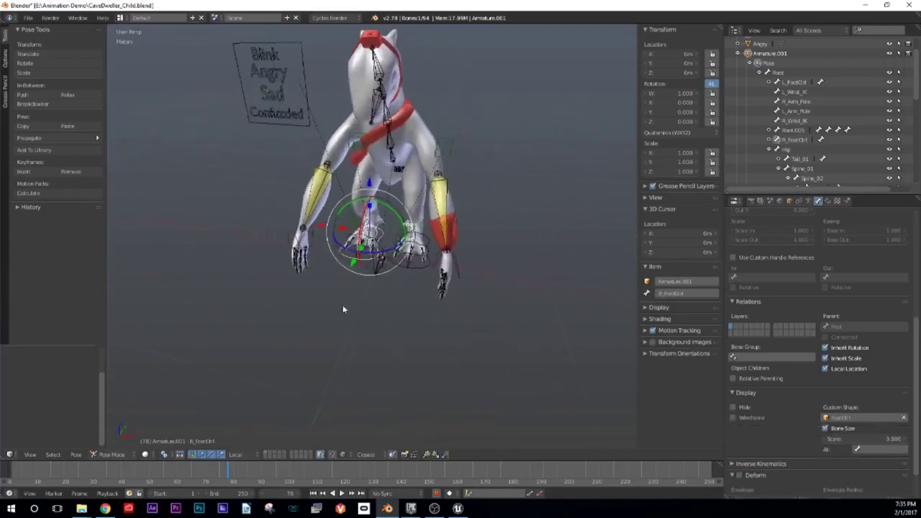
{"action": "middle_click_drag", "start_coordinate": [343, 308], "coordinate": [396, 344]}
{"action": "right_click", "coordinate": [280, 154]}
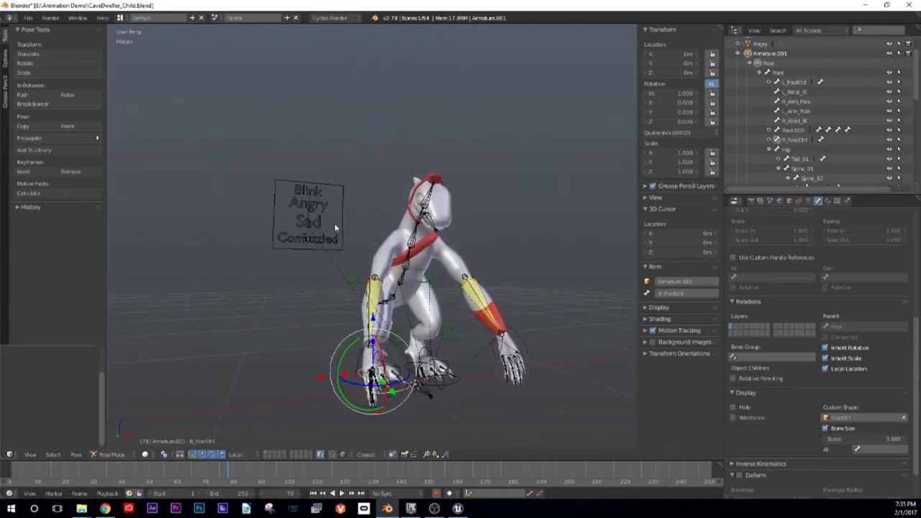
Step: Select the Angry and Sad sign bones, then switch the armature into Edit Mode
{"action": "scroll", "coordinate": [296, 188], "scroll_direction": "up", "scroll_amount": 4}
{"action": "mouse_move", "coordinate": [247, 170]}
{"action": "middle_mouse_down"}
{"action": "mouse_move", "coordinate": [364, 329]}
{"action": "mouse_move", "coordinate": [365, 290]}
{"action": "middle_mouse_up"}
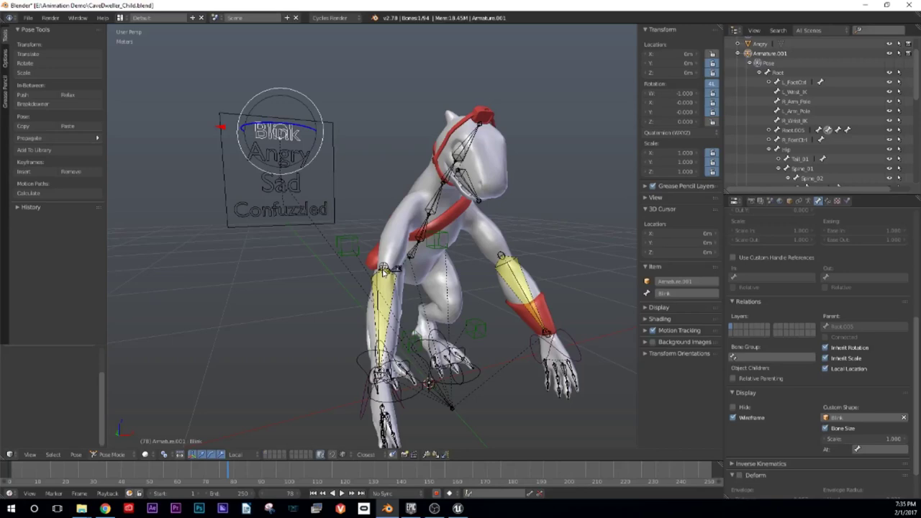
{"action": "right_click", "coordinate": [291, 159]}
{"action": "right_click", "coordinate": [295, 184]}
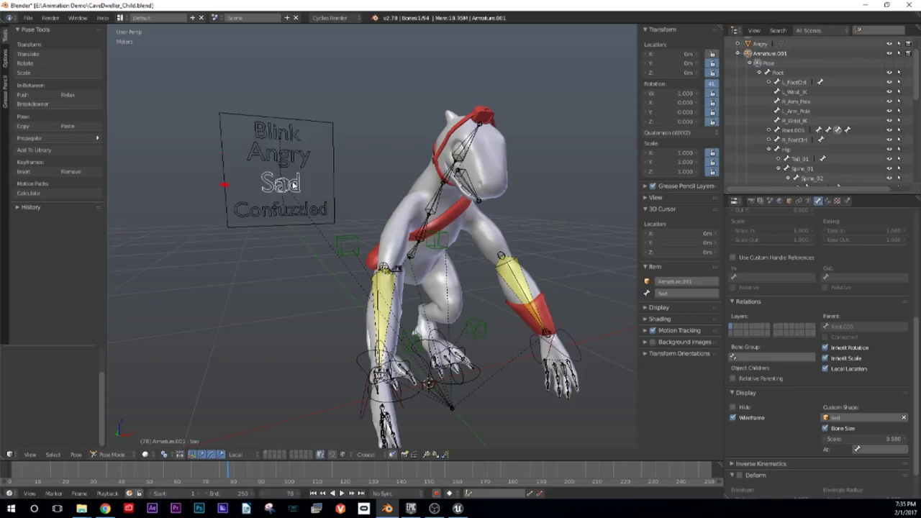
{"action": "mouse_move", "coordinate": [295, 188]}
{"action": "middle_mouse_down"}
{"action": "mouse_move", "coordinate": [296, 212]}
{"action": "mouse_move", "coordinate": [343, 240]}
{"action": "mouse_move", "coordinate": [283, 249]}
{"action": "mouse_move", "coordinate": [322, 281]}
{"action": "mouse_move", "coordinate": [362, 156]}
{"action": "middle_mouse_up"}
{"action": "key", "text": "Tab"}
Step: Select the Angry face-control bone in Edit Mode
{"action": "right_click", "coordinate": [362, 156]}
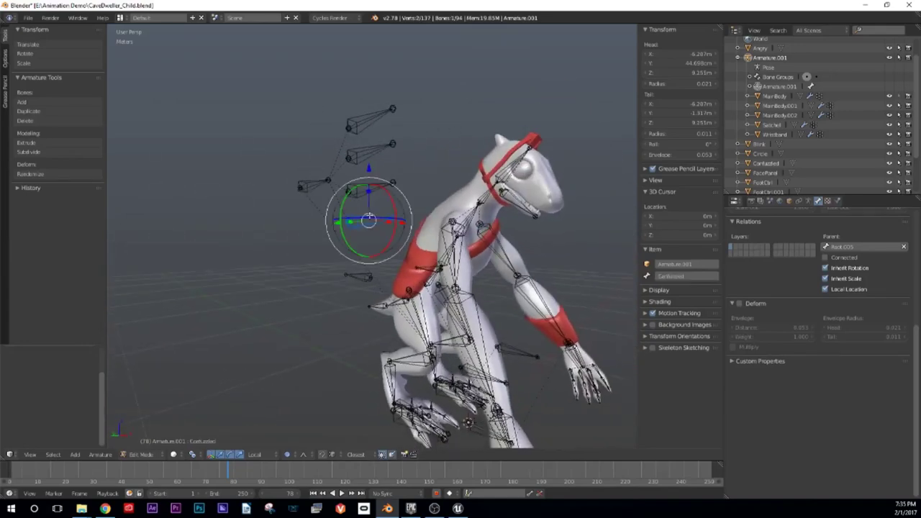
{"action": "right_click", "coordinate": [360, 119]}
{"action": "right_click", "coordinate": [364, 144]}
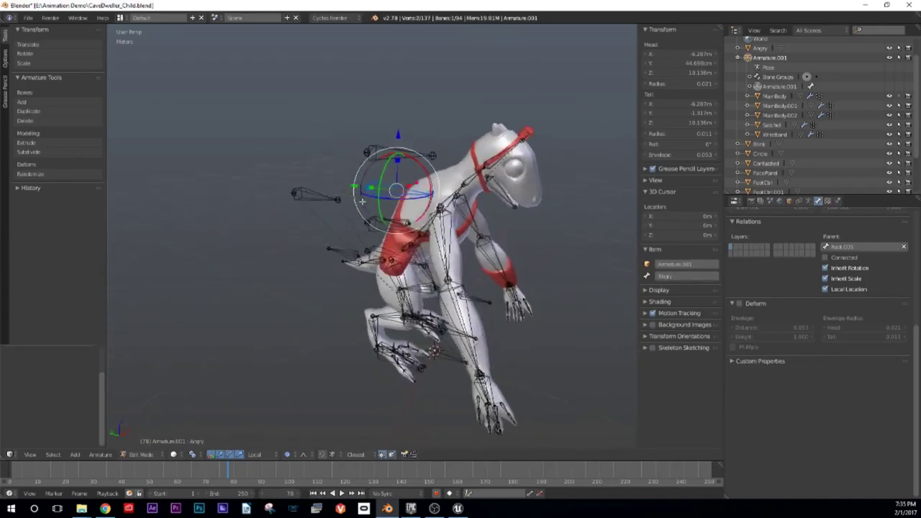
{"action": "mouse_move", "coordinate": [364, 143]}
{"action": "middle_mouse_down"}
{"action": "mouse_move", "coordinate": [297, 193]}
{"action": "mouse_move", "coordinate": [351, 194]}
{"action": "middle_mouse_up"}
Step: Switch to Pose Mode and select the Blink and Angry control bones
{"action": "key", "text": "ctrl+Tab"}
{"action": "right_click", "coordinate": [353, 152]}
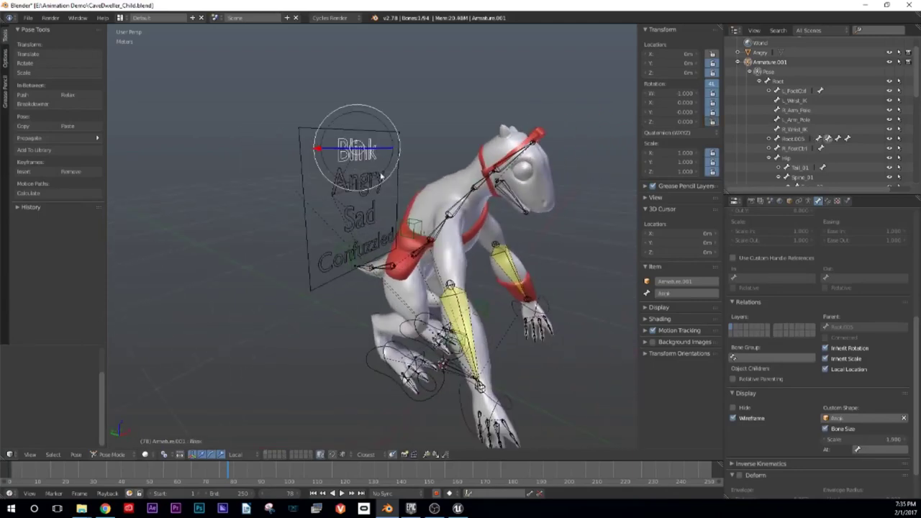
{"action": "mouse_move", "coordinate": [353, 152]}
{"action": "middle_mouse_down"}
{"action": "mouse_move", "coordinate": [339, 226]}
{"action": "mouse_move", "coordinate": [362, 208]}
{"action": "mouse_move", "coordinate": [373, 230]}
{"action": "mouse_move", "coordinate": [362, 217]}
{"action": "middle_mouse_up"}
{"action": "right_click", "coordinate": [358, 180]}
{"action": "scroll", "coordinate": [377, 216], "scroll_direction": "down", "scroll_amount": 2}
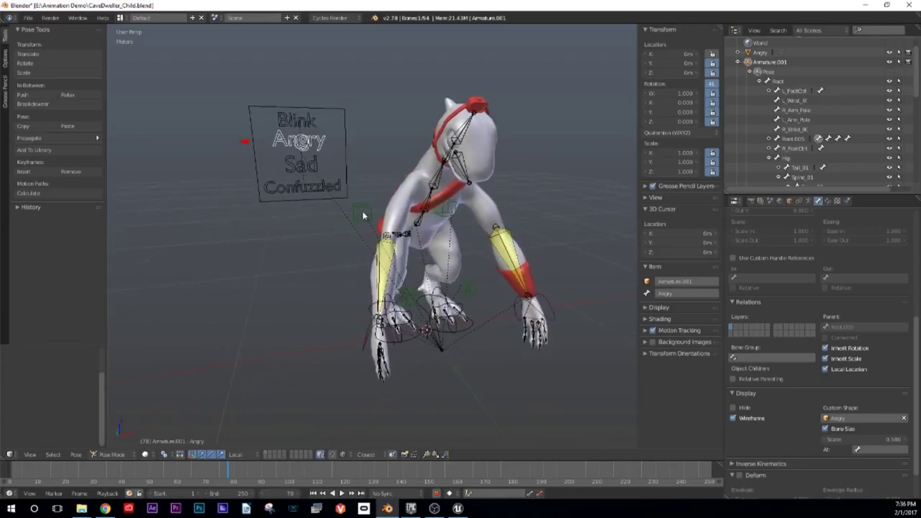
{"action": "mouse_move", "coordinate": [358, 193]}
{"action": "middle_mouse_down"}
{"action": "mouse_move", "coordinate": [466, 219]}
{"action": "mouse_move", "coordinate": [446, 213]}
{"action": "mouse_move", "coordinate": [440, 298]}
{"action": "mouse_move", "coordinate": [426, 340]}
{"action": "mouse_move", "coordinate": [434, 343]}
{"action": "mouse_move", "coordinate": [389, 288]}
{"action": "mouse_move", "coordinate": [473, 285]}
{"action": "mouse_move", "coordinate": [457, 248]}
{"action": "middle_mouse_up"}
{"action": "scroll", "coordinate": [446, 213], "scroll_direction": "up", "scroll_amount": 2}
Step: Select the Root bone, then all bones of the armature
{"action": "right_click", "coordinate": [426, 340]}
{"action": "key", "text": "a"}
{"action": "scroll", "coordinate": [457, 248], "scroll_direction": "up", "scroll_amount": 4}
{"action": "scroll", "coordinate": [413, 155], "scroll_direction": "down", "scroll_amount": 4}
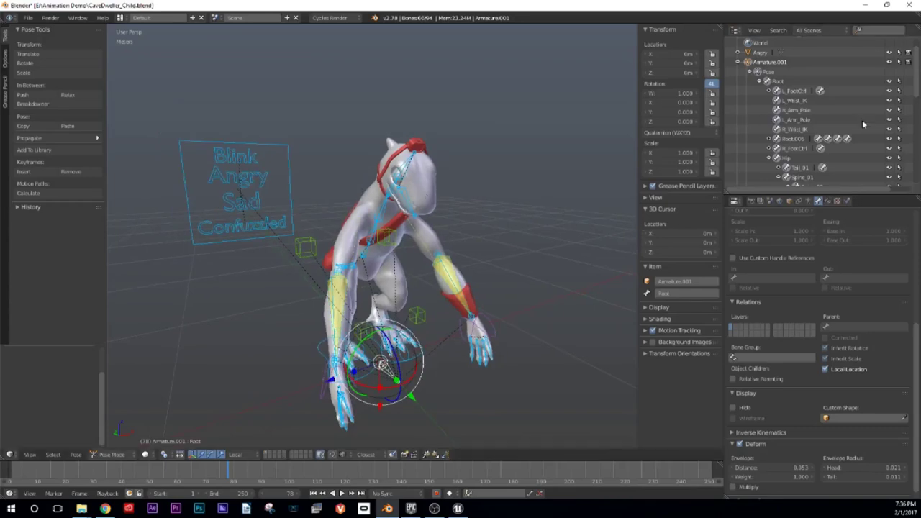
{"action": "scroll", "coordinate": [862, 120], "scroll_direction": "down", "scroll_amount": 3}
{"action": "scroll", "coordinate": [862, 120], "scroll_direction": "down", "scroll_amount": 3}
{"action": "scroll", "coordinate": [865, 118], "scroll_direction": "down", "scroll_amount": 2}
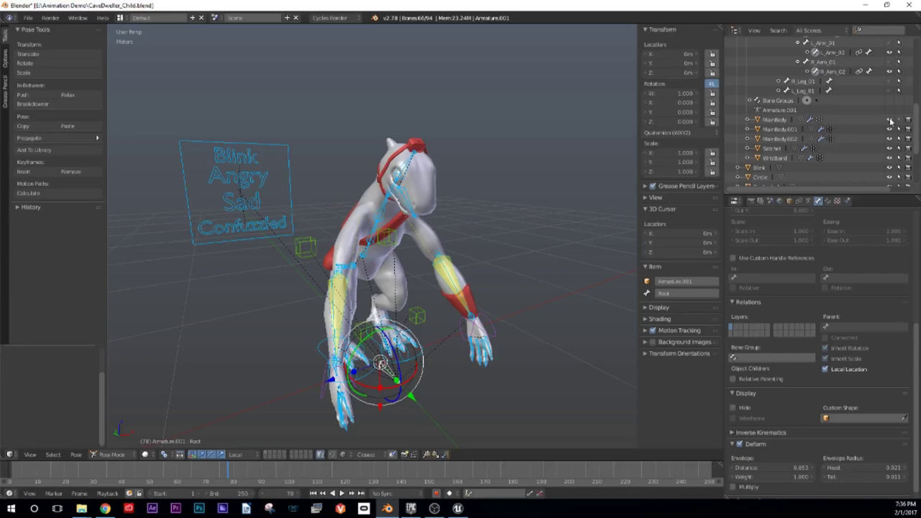
Step: Make ManBody the active object, select every object in the scene, and save
{"action": "left_click", "coordinate": [775, 119]}
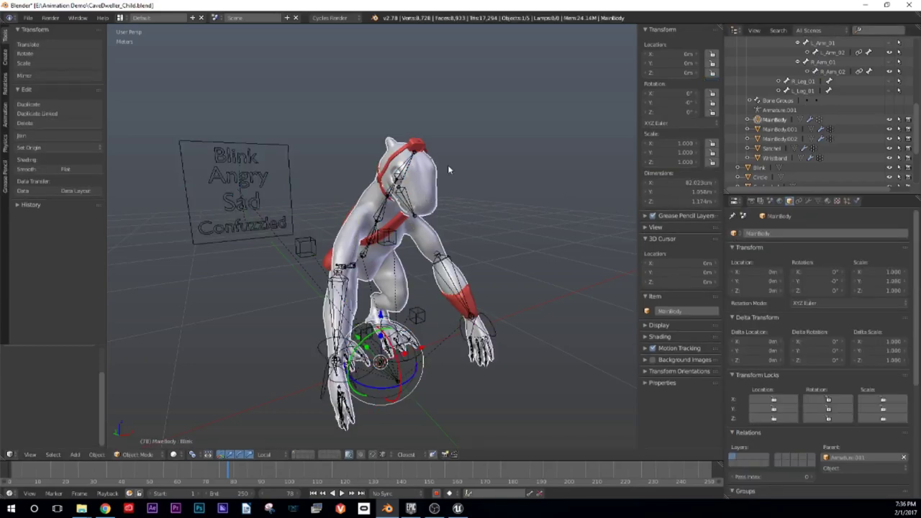
{"action": "scroll", "coordinate": [453, 164], "scroll_direction": "down", "scroll_amount": 2}
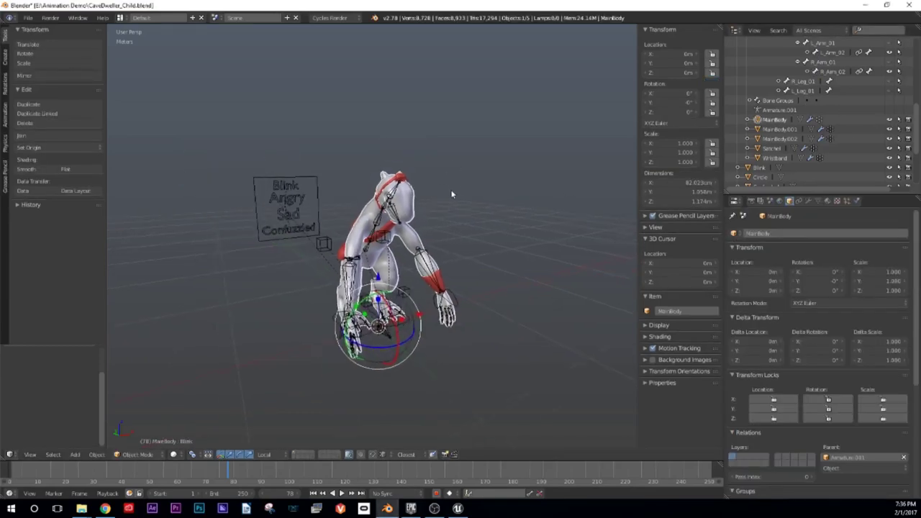
{"action": "middle_click_drag", "start_coordinate": [452, 194], "coordinate": [458, 173]}
{"action": "key", "text": "a"}
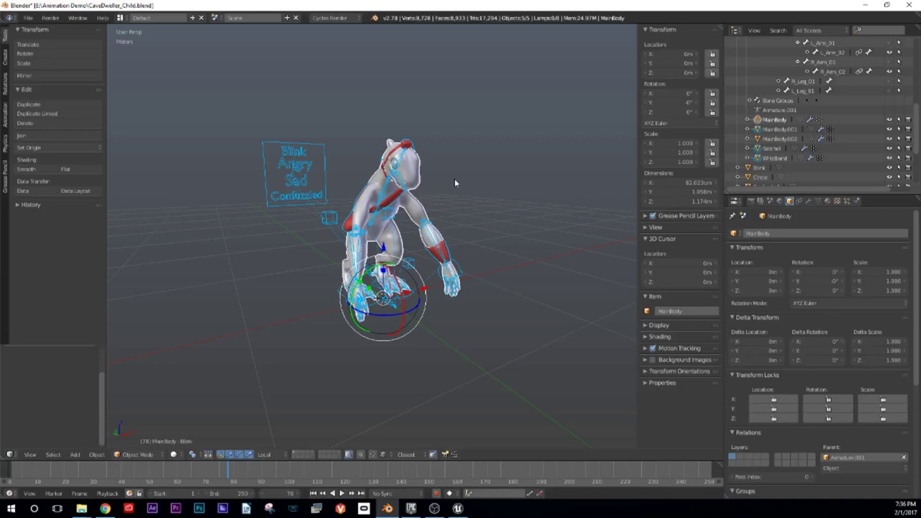
{"action": "mouse_move", "coordinate": [450, 182]}
{"action": "middle_mouse_down", "text": "ctrl"}
{"action": "mouse_move", "coordinate": [432, 203]}
{"action": "mouse_move", "coordinate": [436, 195]}
{"action": "middle_mouse_up", "text": "ctrl"}
{"action": "key", "text": "ctrl+s"}
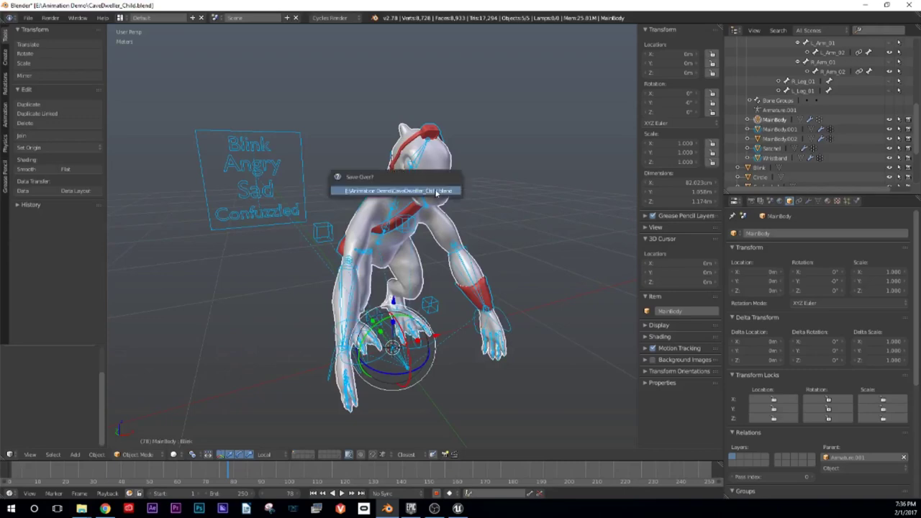
Step: Start an FBX export of selected armature and mesh objects only, with Face smoothing
{"action": "left_click", "coordinate": [28, 17]}
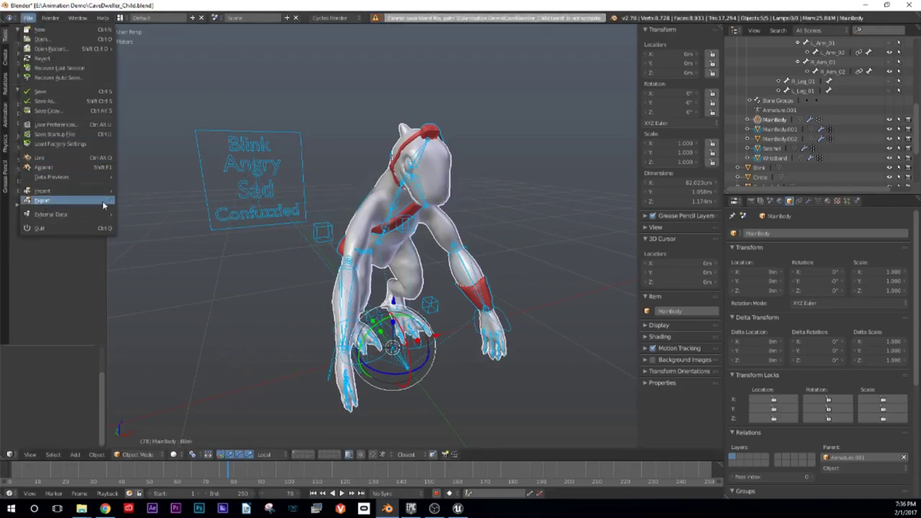
{"action": "mouse_move", "coordinate": [105, 201]}
{"action": "left_click", "coordinate": [144, 230]}
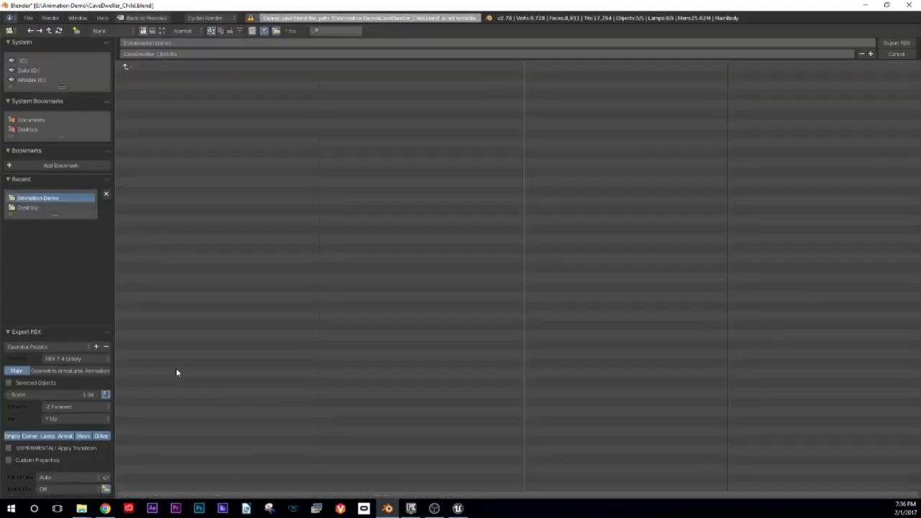
{"action": "left_click", "coordinate": [65, 436]}
{"action": "left_click", "coordinate": [83, 436], "text": "shift"}
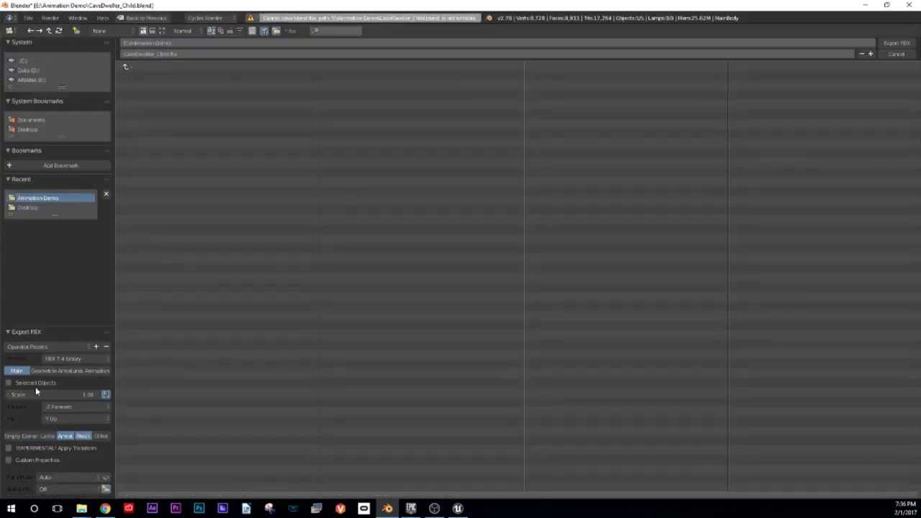
{"action": "left_click", "coordinate": [9, 382]}
{"action": "left_click", "coordinate": [41, 371]}
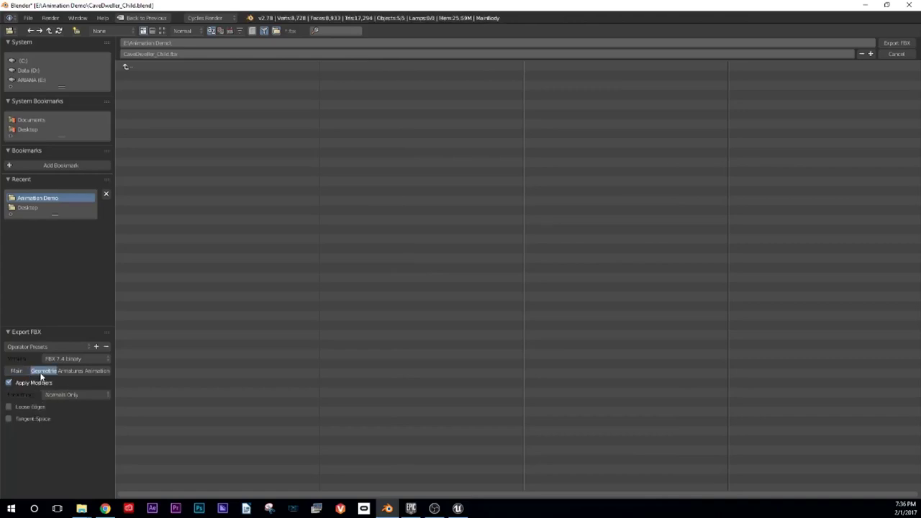
{"action": "left_click", "coordinate": [63, 394]}
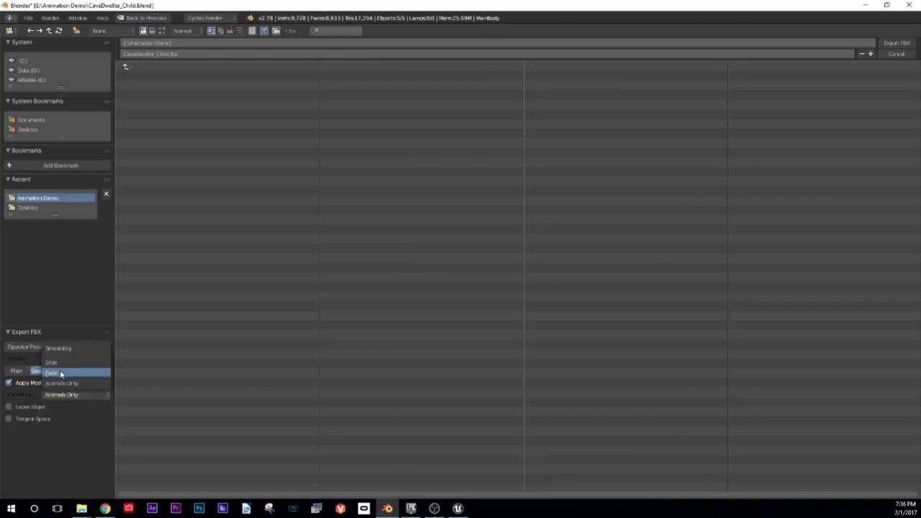
{"action": "left_click", "coordinate": [61, 373]}
Step: Turn off NLA Strips and All Actions, and export CaveDweller_Child.fbx to the Desktop
{"action": "left_click", "coordinate": [70, 371]}
{"action": "left_click", "coordinate": [95, 371]}
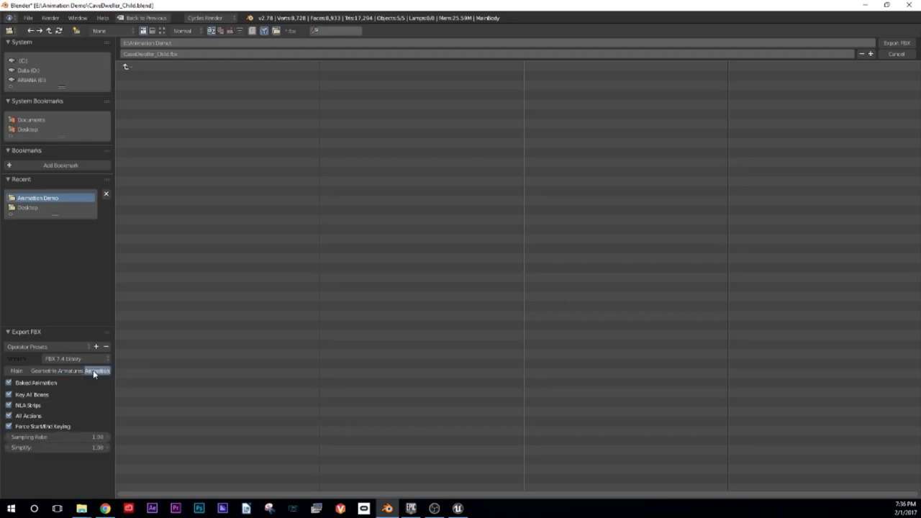
{"action": "left_click", "coordinate": [8, 405]}
{"action": "left_click", "coordinate": [9, 416]}
{"action": "left_click", "coordinate": [31, 131]}
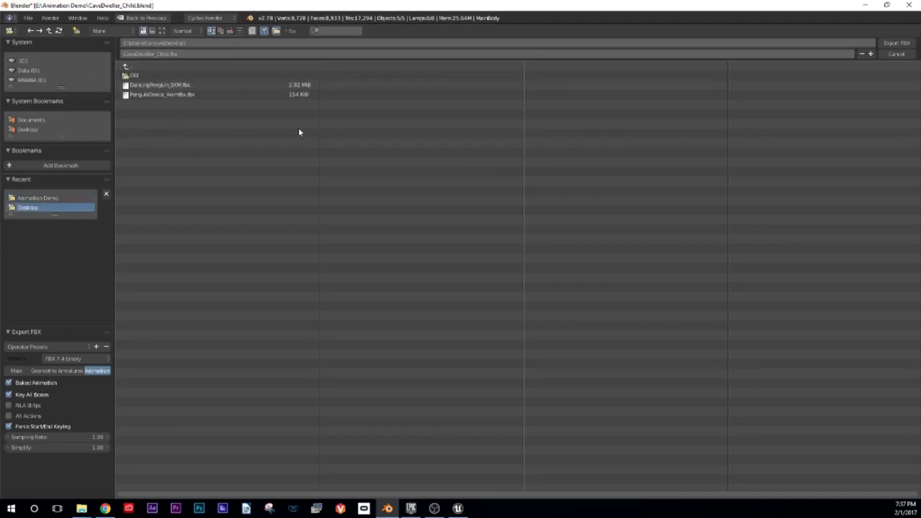
{"action": "left_click", "coordinate": [903, 44]}
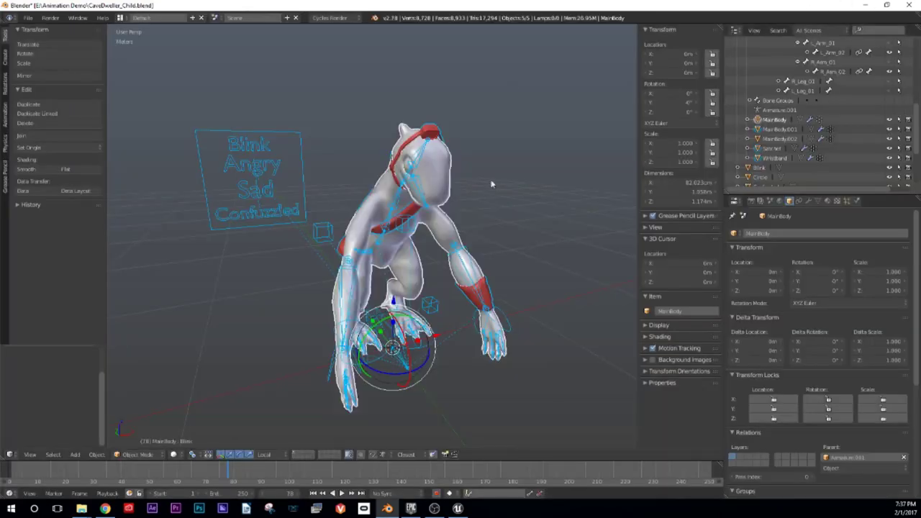
Step: Import CaveDweller_Child.fbx into FirstPersonBP from the level editor's Content Browser
{"action": "left_click", "coordinate": [458, 509]}
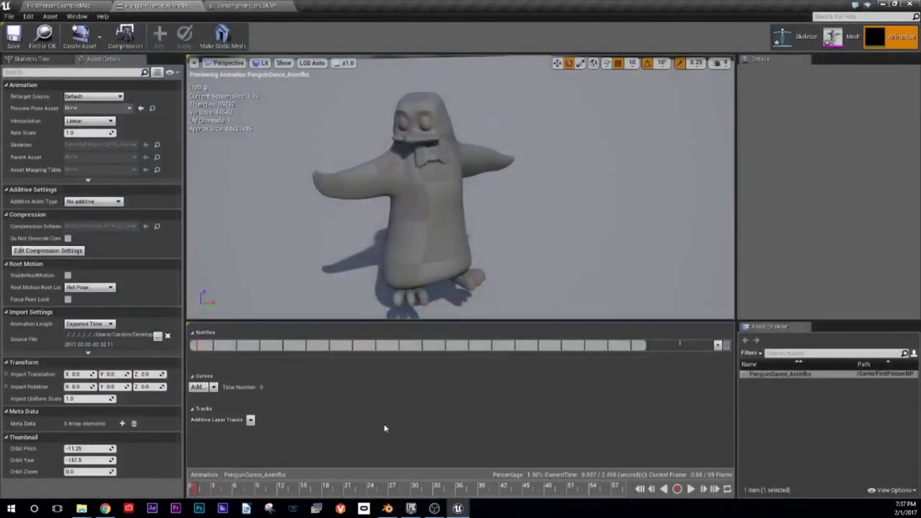
{"action": "left_click", "coordinate": [49, 7]}
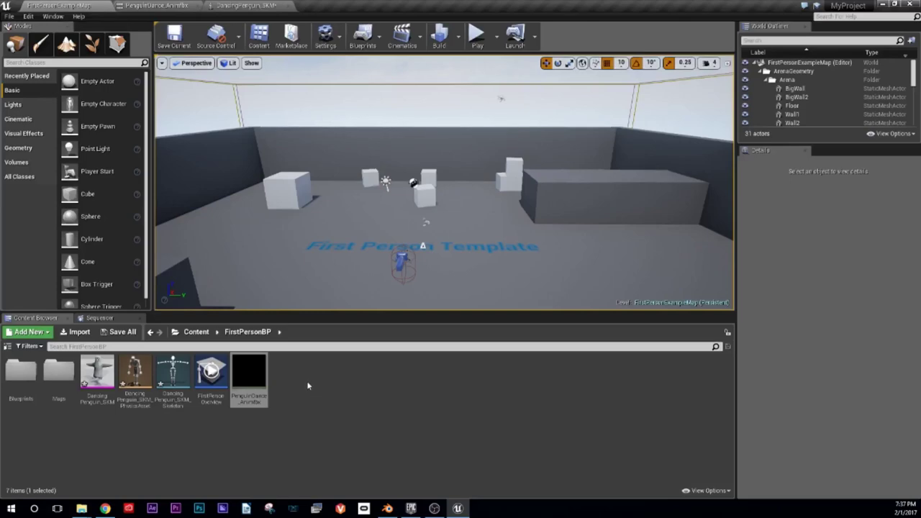
{"action": "left_click", "coordinate": [79, 331]}
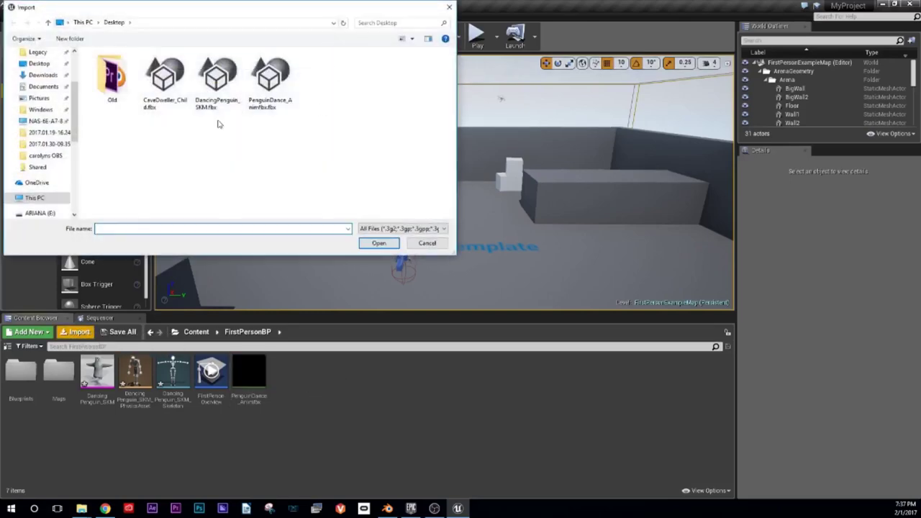
{"action": "left_click", "coordinate": [217, 79]}
{"action": "left_click", "coordinate": [165, 79]}
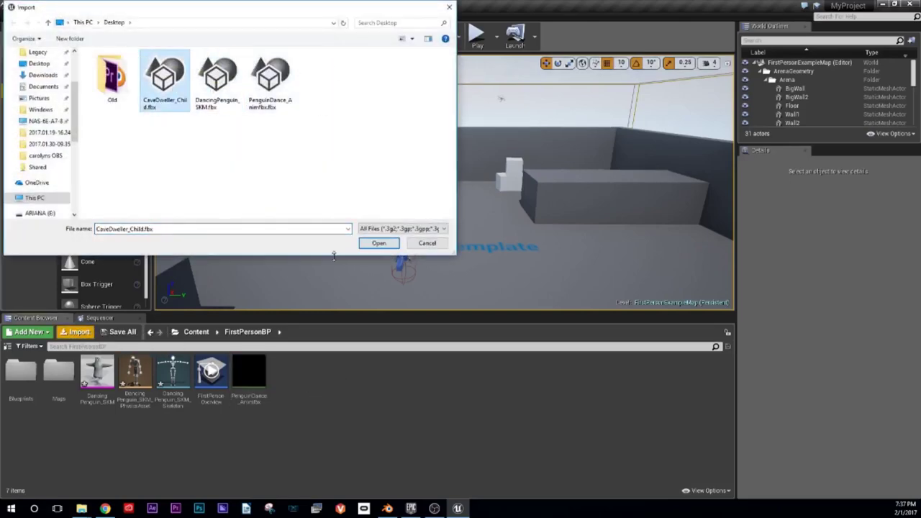
{"action": "left_click", "coordinate": [378, 243]}
{"action": "left_click_drag", "start_coordinate": [489, 218], "coordinate": [480, 100]}
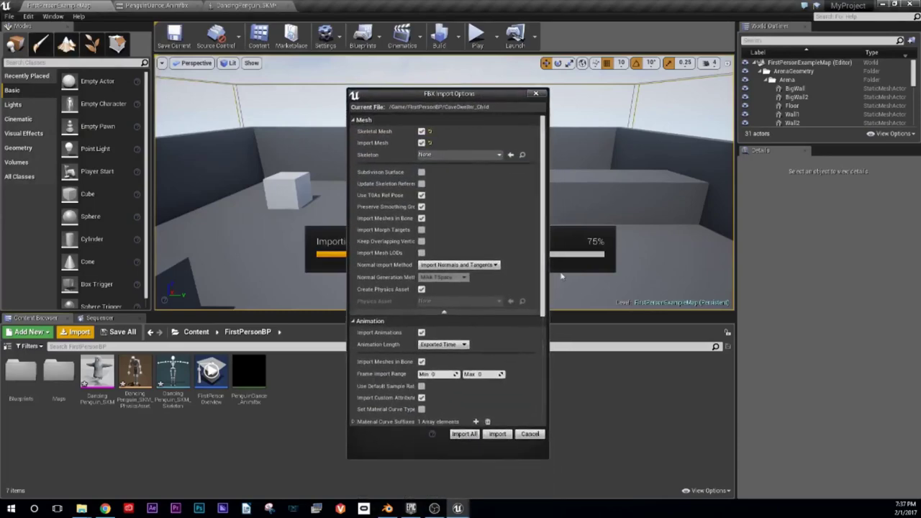
Step: Import CaveDweller_Child with morph targets enabled and animation import turned off
{"action": "left_click", "coordinate": [422, 229]}
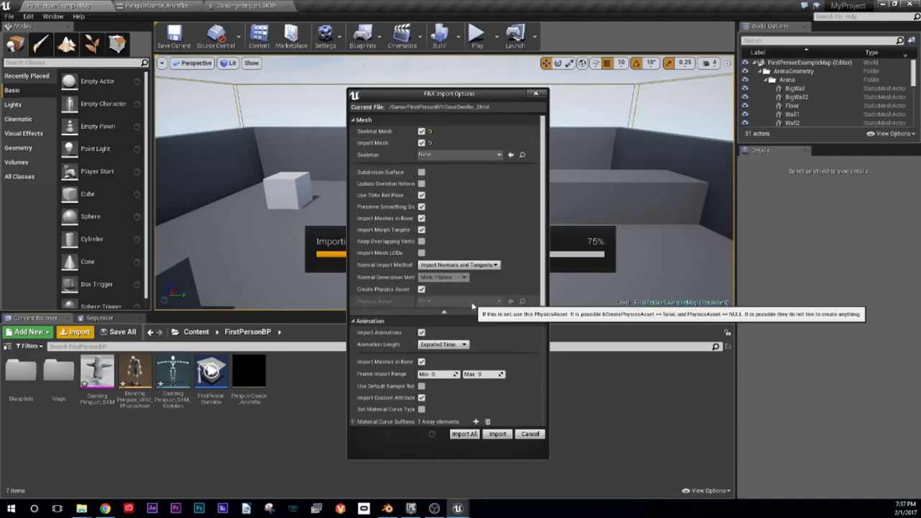
{"action": "scroll", "coordinate": [471, 308], "scroll_direction": "down", "scroll_amount": 1}
{"action": "scroll", "coordinate": [471, 308], "scroll_direction": "down", "scroll_amount": 1}
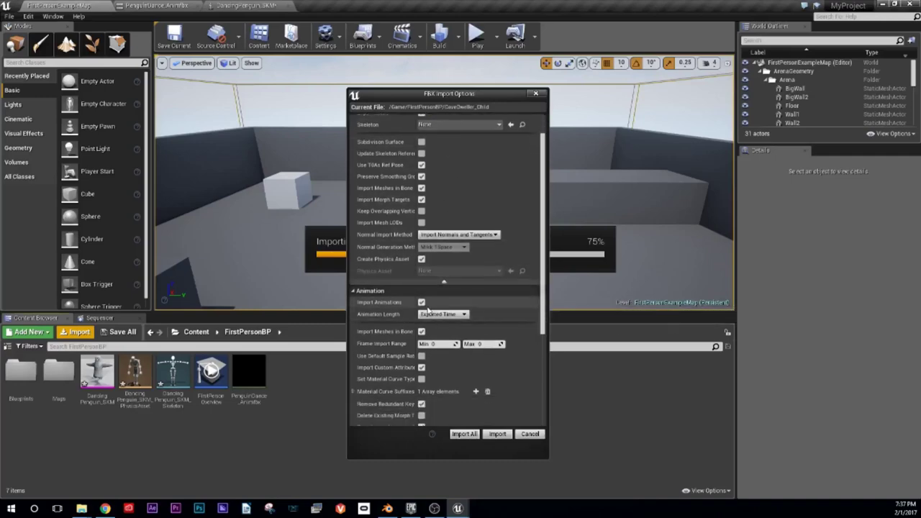
{"action": "left_click", "coordinate": [422, 302]}
{"action": "scroll", "coordinate": [489, 339], "scroll_direction": "down", "scroll_amount": 8}
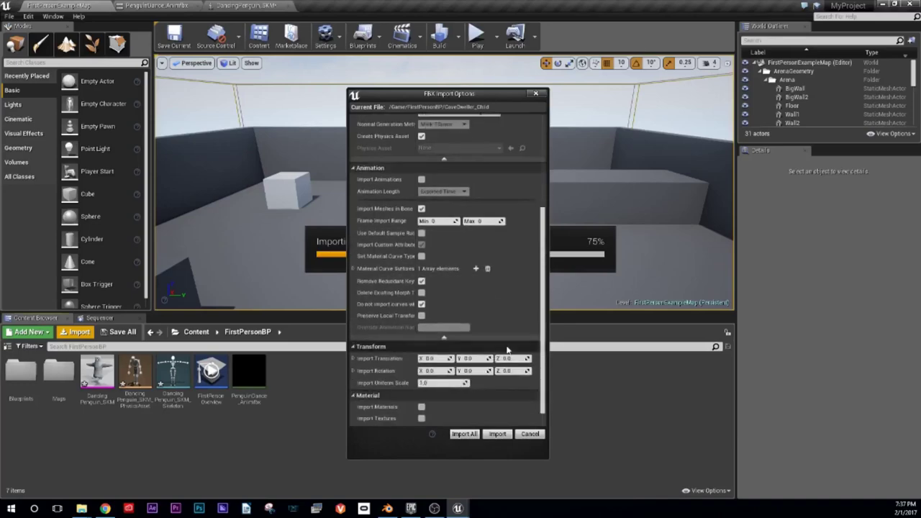
{"action": "scroll", "coordinate": [507, 349], "scroll_direction": "down", "scroll_amount": 1}
{"action": "scroll", "coordinate": [503, 350], "scroll_direction": "up", "scroll_amount": 8}
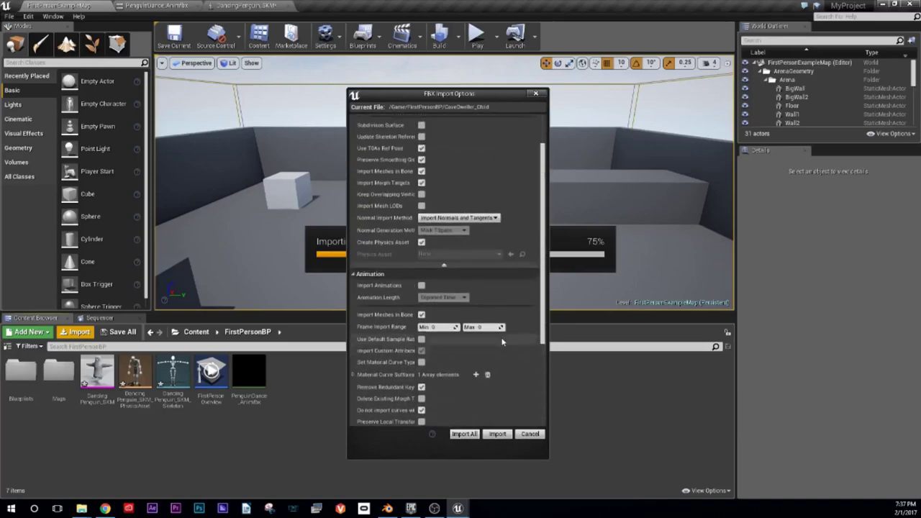
{"action": "scroll", "coordinate": [504, 345], "scroll_direction": "up", "scroll_amount": 3}
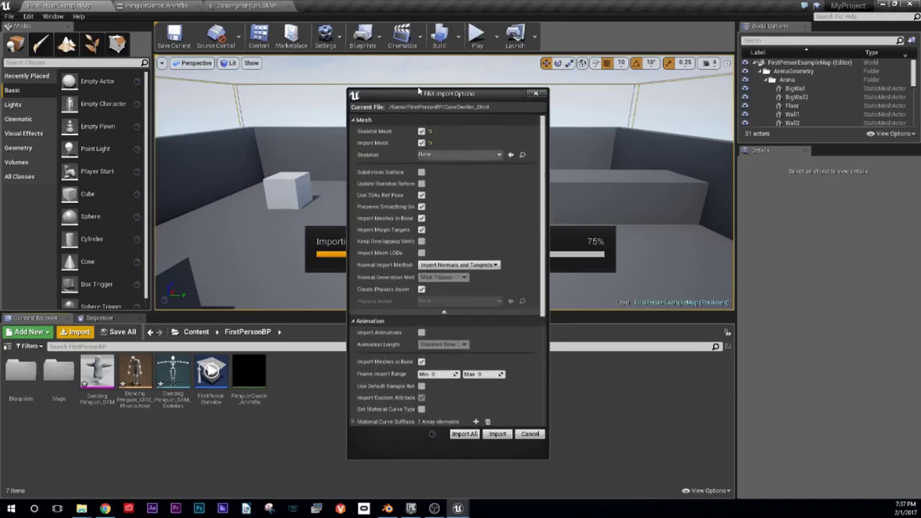
{"action": "left_click", "coordinate": [463, 434]}
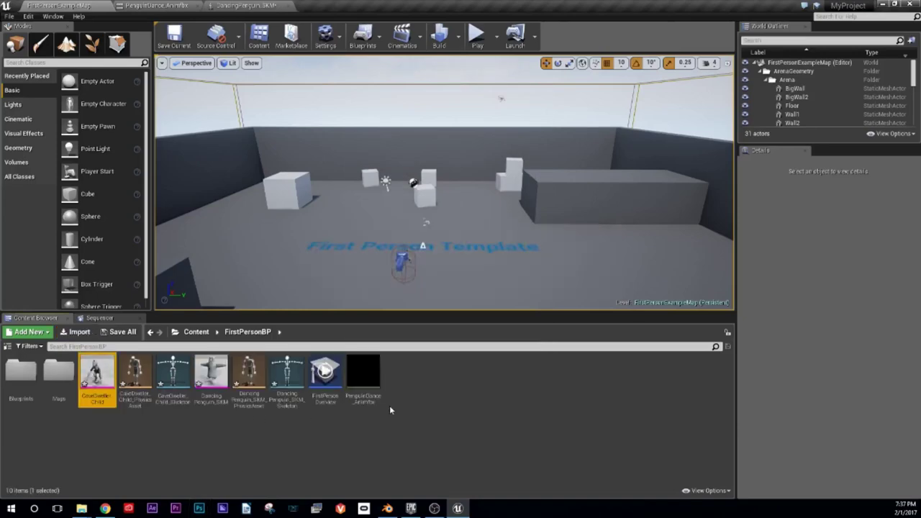
Step: Open the CaveDweller_Child mesh and preview the Blink morph target weight on its head
{"action": "double_click", "coordinate": [90, 373]}
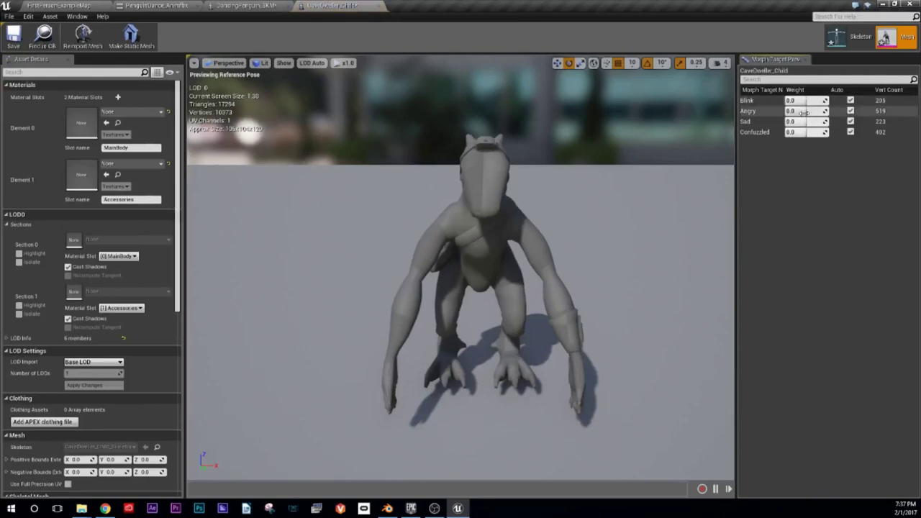
{"action": "mouse_move", "coordinate": [461, 216]}
{"action": "left_mouse_down"}
{"action": "mouse_move", "coordinate": [505, 164]}
{"action": "mouse_move", "coordinate": [533, 152]}
{"action": "left_mouse_up"}
{"action": "scroll", "coordinate": [505, 164], "scroll_direction": "up", "scroll_amount": 5}
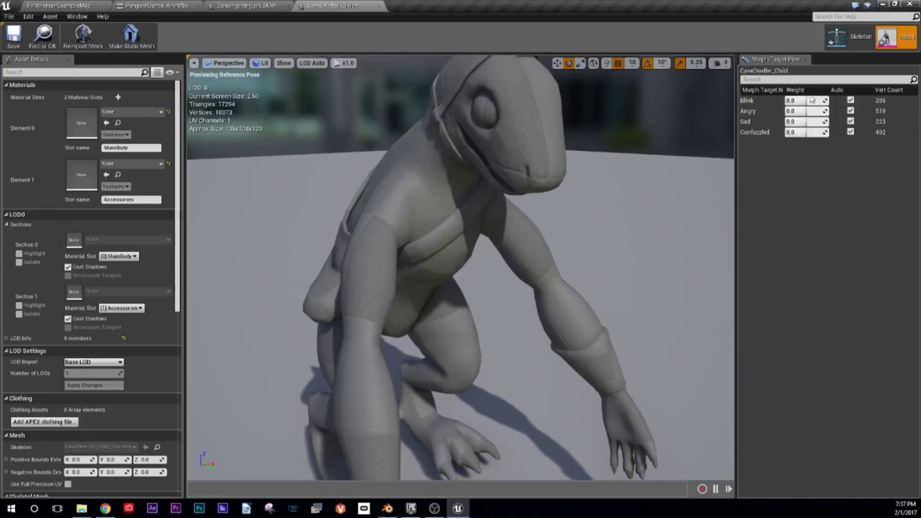
{"action": "mouse_move", "coordinate": [807, 99]}
{"action": "left_mouse_down"}
{"action": "mouse_move", "coordinate": [824, 111]}
{"action": "mouse_move", "coordinate": [813, 111]}
{"action": "mouse_move", "coordinate": [820, 122]}
{"action": "mouse_move", "coordinate": [811, 116]}
{"action": "mouse_move", "coordinate": [824, 133]}
{"action": "mouse_move", "coordinate": [807, 132]}
{"action": "mouse_move", "coordinate": [799, 111]}
{"action": "mouse_move", "coordinate": [818, 132]}
{"action": "left_mouse_up"}
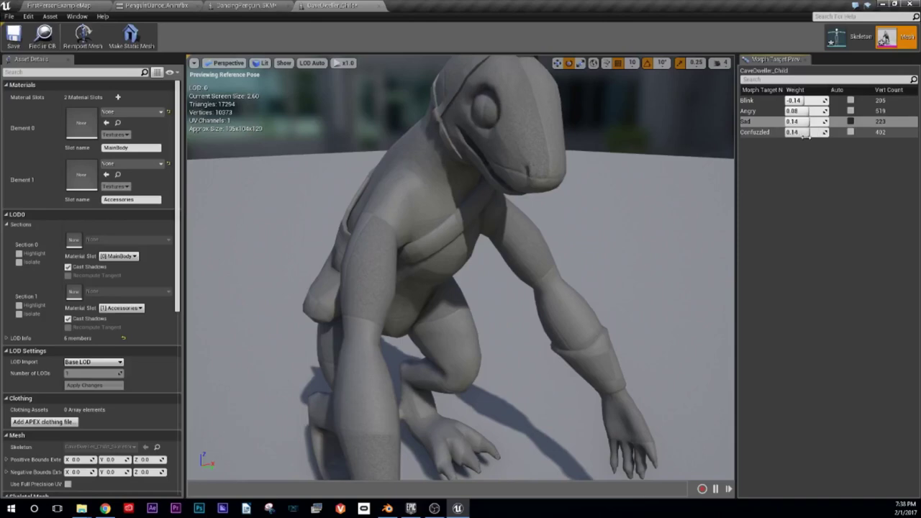
{"action": "mouse_move", "coordinate": [539, 263]}
{"action": "left_mouse_down"}
{"action": "mouse_move", "coordinate": [547, 288]}
{"action": "mouse_move", "coordinate": [558, 254]}
{"action": "left_mouse_up"}
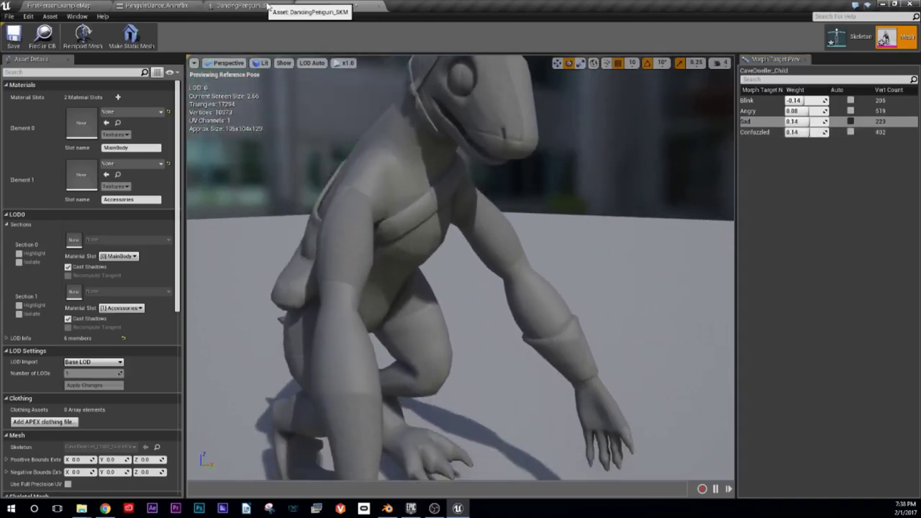
Step: Inspect the skeleton's anim curves, then return to the mesh's morph target preview
{"action": "left_click", "coordinate": [836, 36]}
{"action": "left_click", "coordinate": [904, 40]}
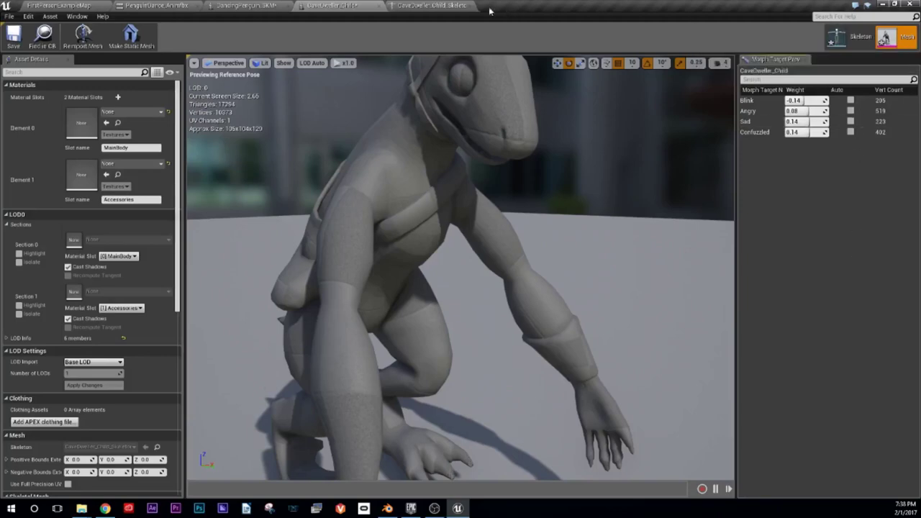
{"action": "left_click", "coordinate": [432, 5]}
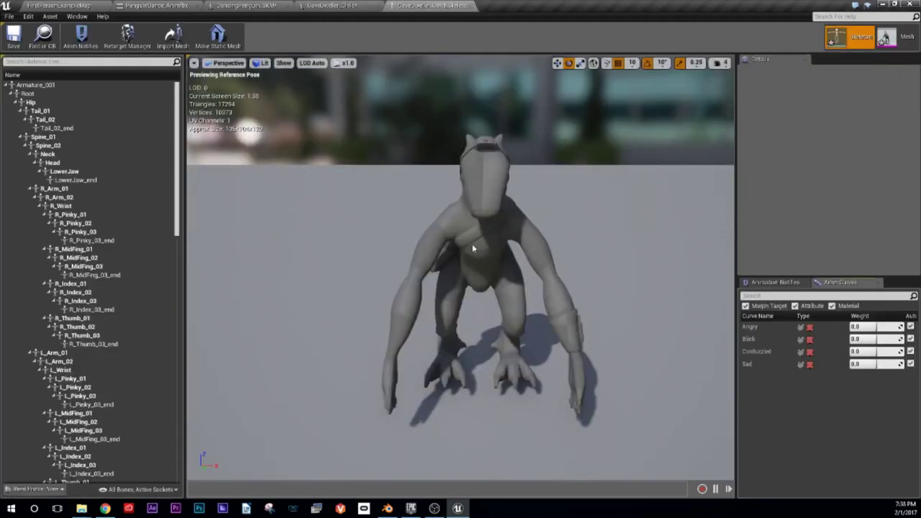
{"action": "left_click_drag", "start_coordinate": [472, 248], "coordinate": [504, 240]}
{"action": "left_click", "coordinate": [886, 37]}
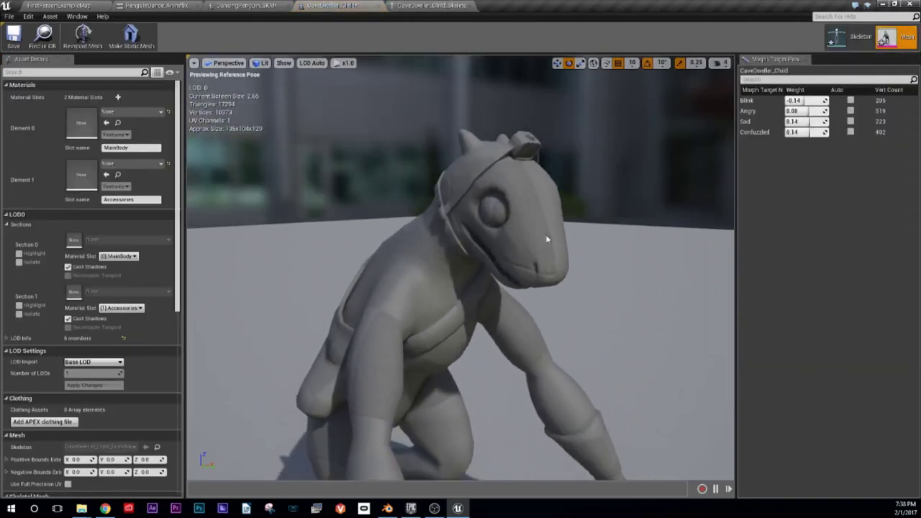
Step: Return to the level editor, deselect assets in FirstPersonBP, and switch to Blender
{"action": "left_click", "coordinate": [64, 6]}
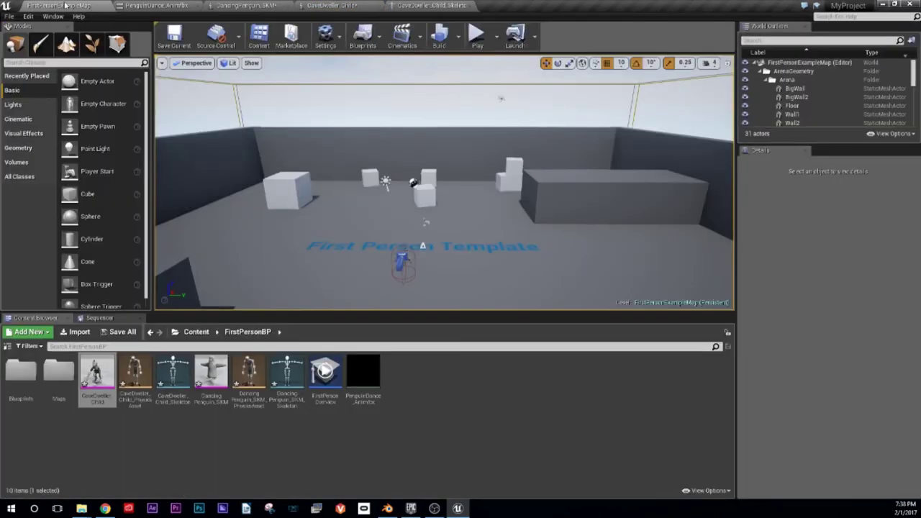
{"action": "left_click", "coordinate": [482, 371]}
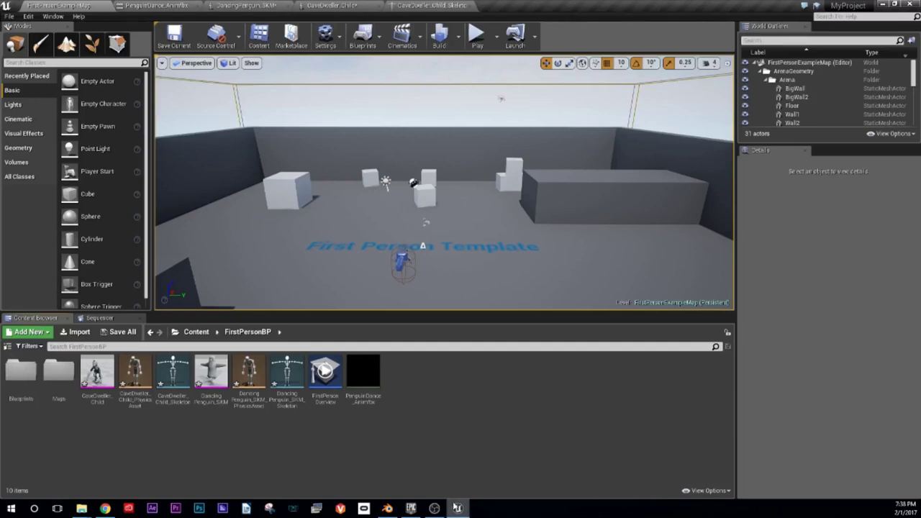
{"action": "left_click", "coordinate": [387, 508]}
Step: In Pose Mode, select the lower jaw bone and key its rotation at frame 1
{"action": "middle_click_drag", "start_coordinate": [469, 314], "coordinate": [422, 317]}
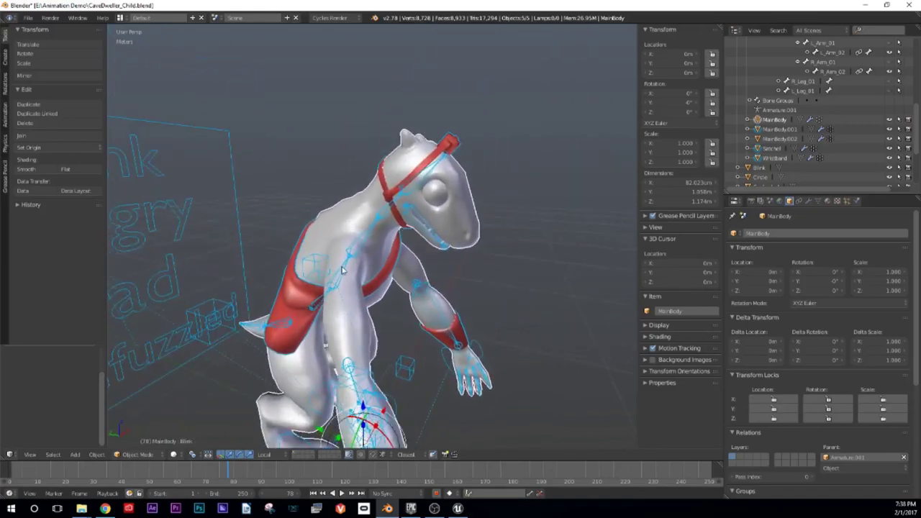
{"action": "key", "text": "ctrl+Tab"}
{"action": "middle_click_drag", "start_coordinate": [341, 271], "coordinate": [436, 260]}
{"action": "right_click", "coordinate": [414, 268]}
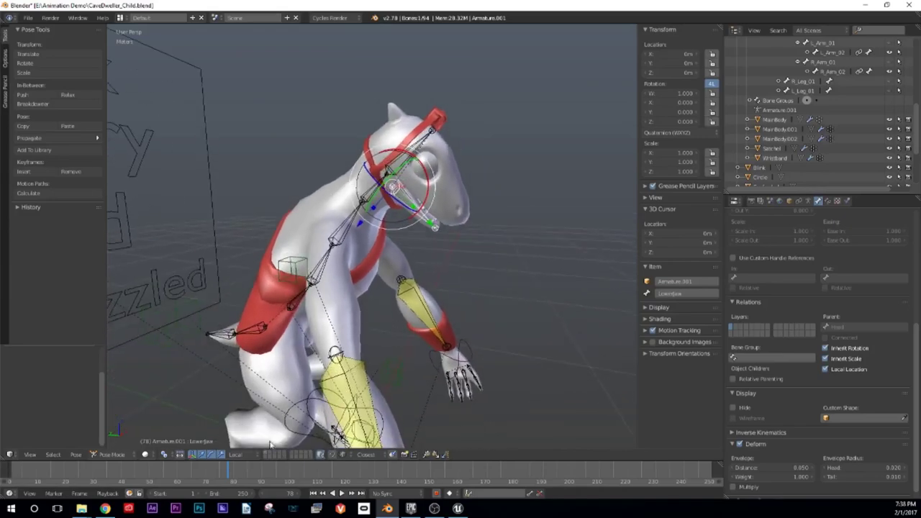
{"action": "left_click", "coordinate": [312, 493]}
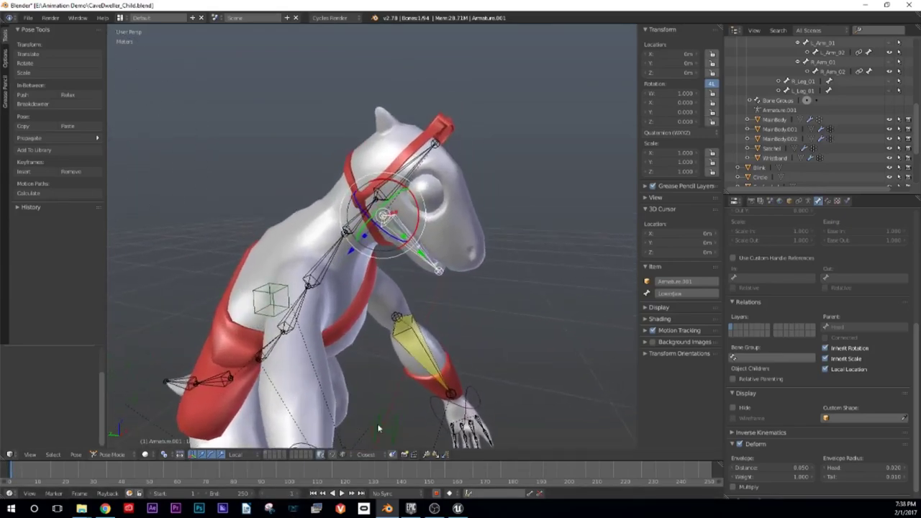
{"action": "mouse_move", "coordinate": [380, 369]}
{"action": "middle_mouse_down"}
{"action": "mouse_move", "coordinate": [421, 329]}
{"action": "mouse_move", "coordinate": [447, 268]}
{"action": "middle_mouse_up"}
{"action": "key", "text": "i"}
{"action": "left_click", "coordinate": [447, 268]}
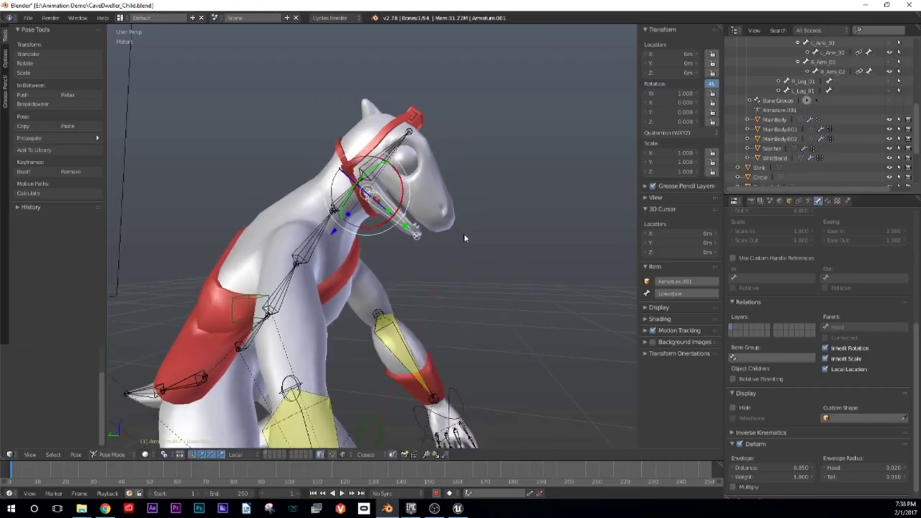
{"action": "key", "text": "i"}
{"action": "left_click", "coordinate": [468, 150]}
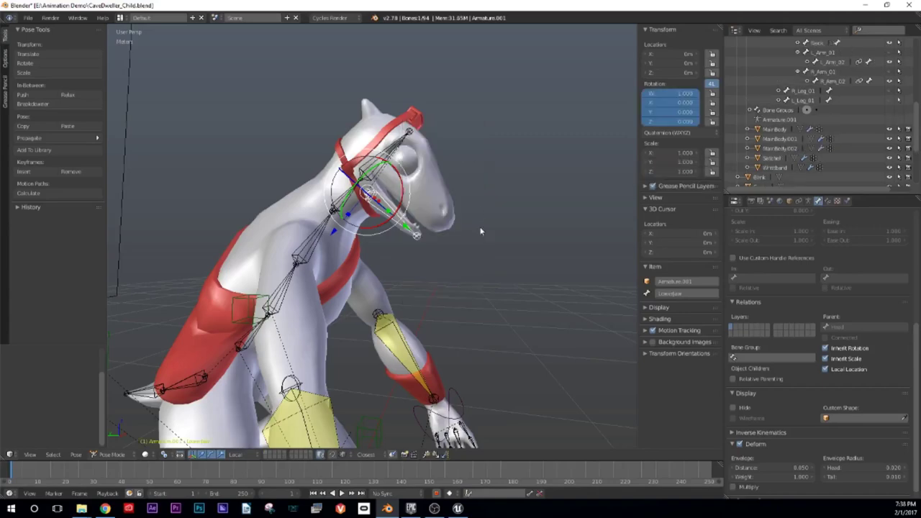
Step: Briefly expand and collapse the viewport Display and Background Images panels
{"action": "middle_click_drag", "start_coordinate": [481, 231], "coordinate": [447, 228]}
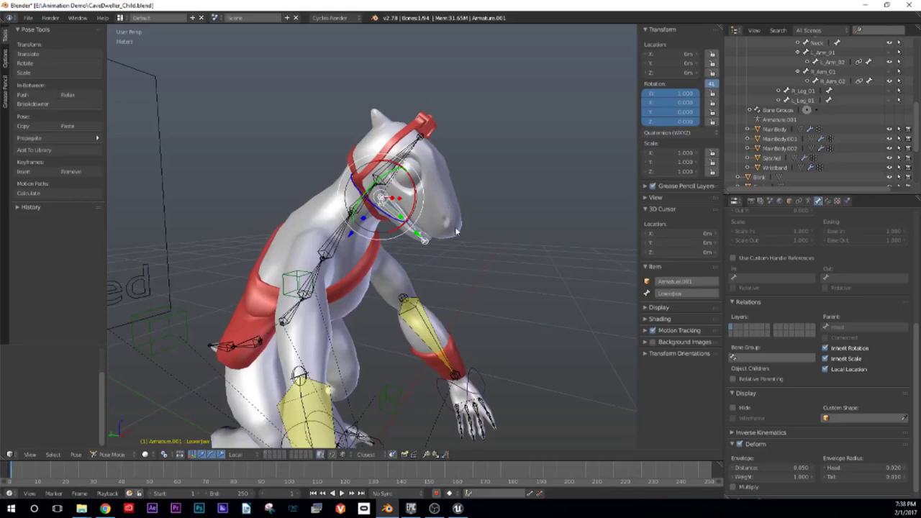
{"action": "middle_click_drag", "start_coordinate": [456, 230], "coordinate": [497, 275]}
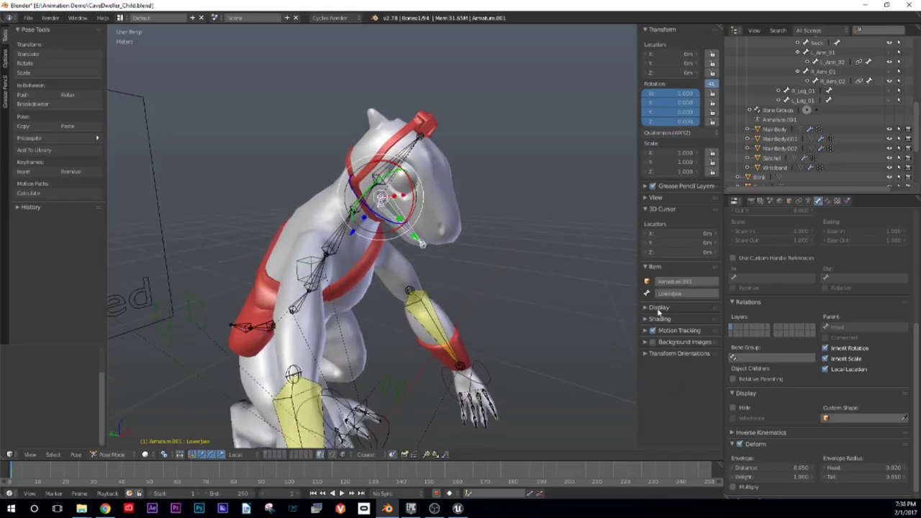
{"action": "left_click", "coordinate": [646, 308]}
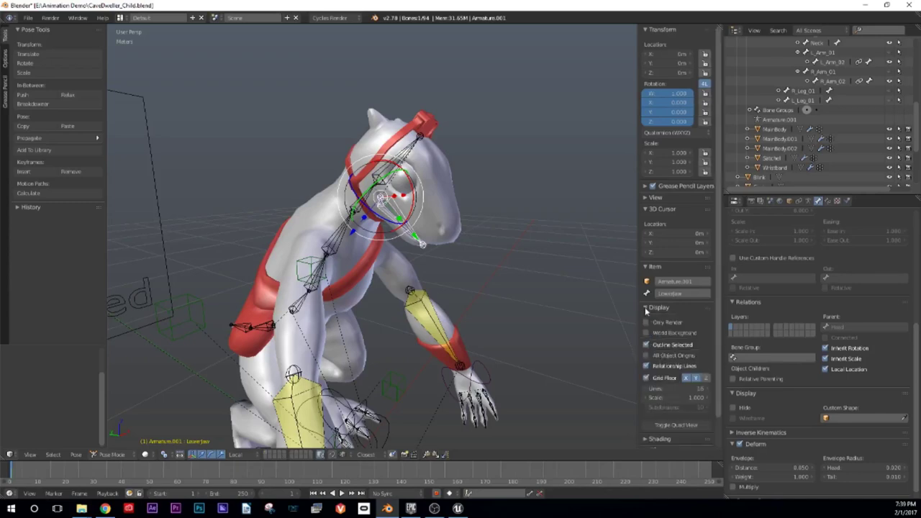
{"action": "left_click", "coordinate": [646, 308]}
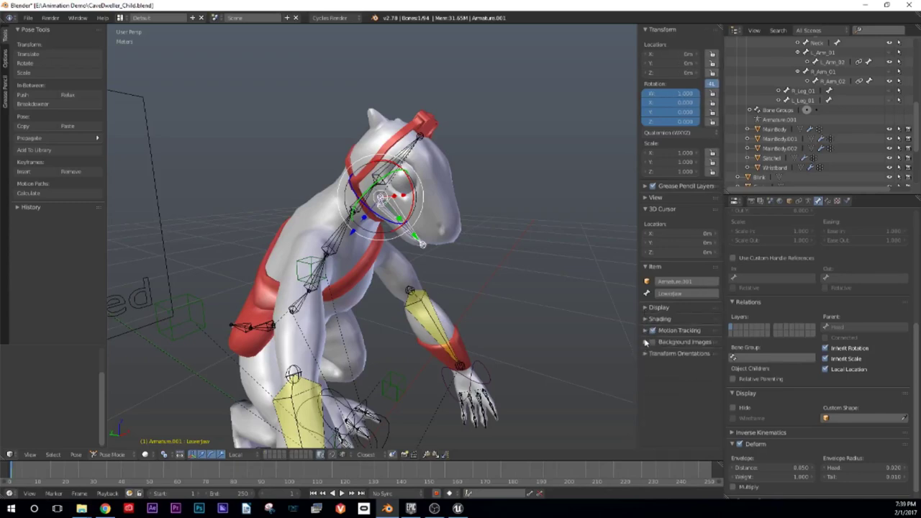
{"action": "left_click", "coordinate": [646, 343]}
{"action": "left_click", "coordinate": [645, 344]}
{"action": "left_click", "coordinate": [27, 18]}
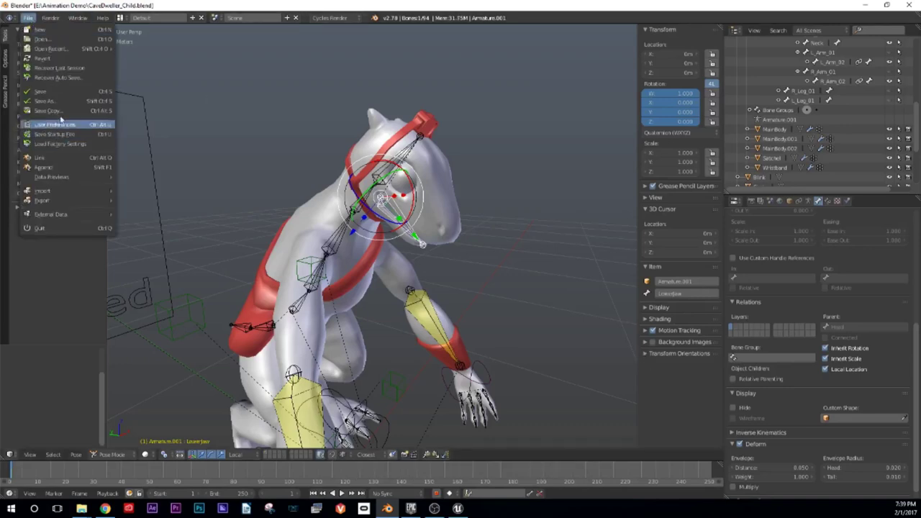
{"action": "left_click", "coordinate": [67, 124]}
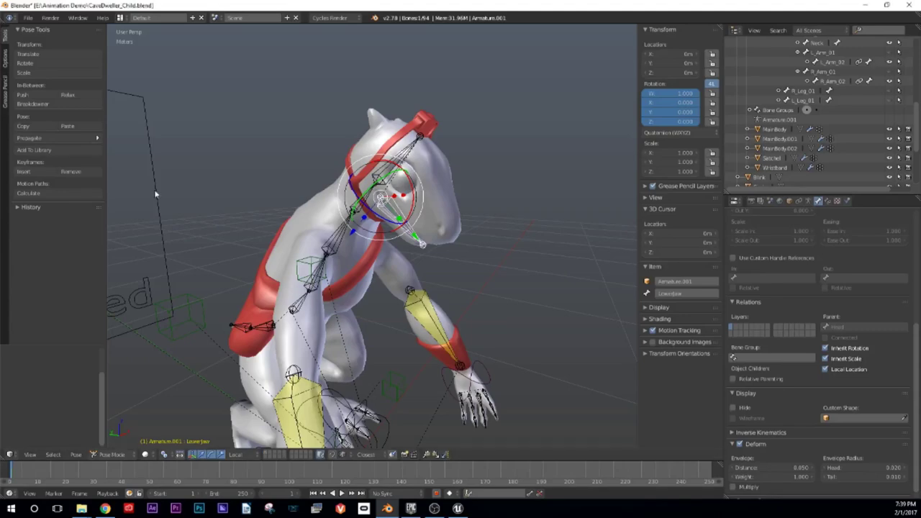
{"action": "mouse_move", "coordinate": [467, 254]}
{"action": "middle_mouse_down"}
{"action": "mouse_move", "coordinate": [473, 280]}
{"action": "mouse_move", "coordinate": [414, 303]}
{"action": "middle_mouse_up"}
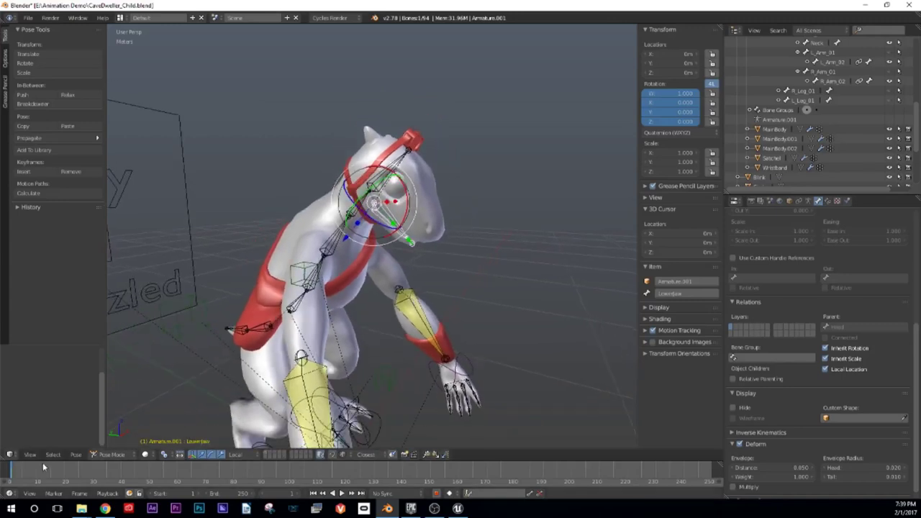
Step: At frame 15, rotate the lower jaw open (W 0.988, X 0.152) and key its rotation
{"action": "key", "text": "alt+a"}
{"action": "left_click", "coordinate": [61, 477]}
{"action": "key", "text": "Escape"}
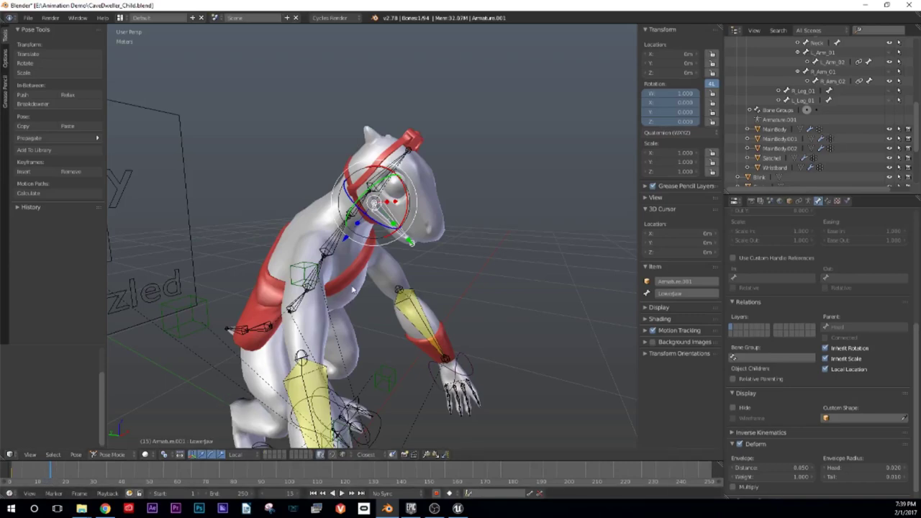
{"action": "left_click_drag", "start_coordinate": [406, 208], "coordinate": [408, 218]}
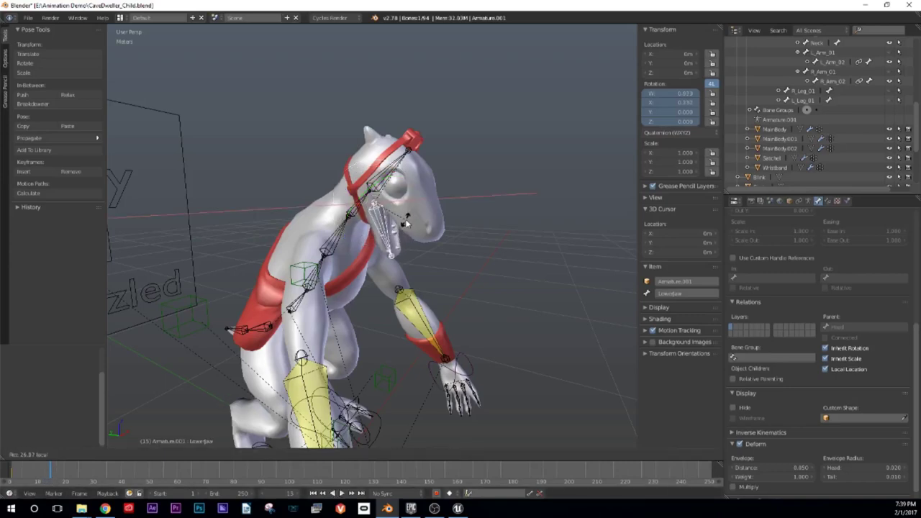
{"action": "left_click", "coordinate": [403, 236]}
{"action": "middle_click_drag", "start_coordinate": [404, 238], "coordinate": [418, 241]}
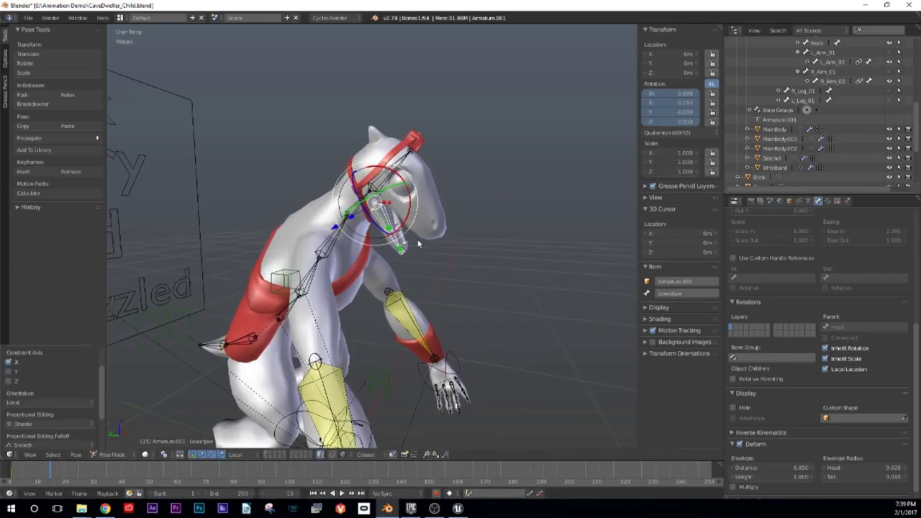
{"action": "key", "text": "i"}
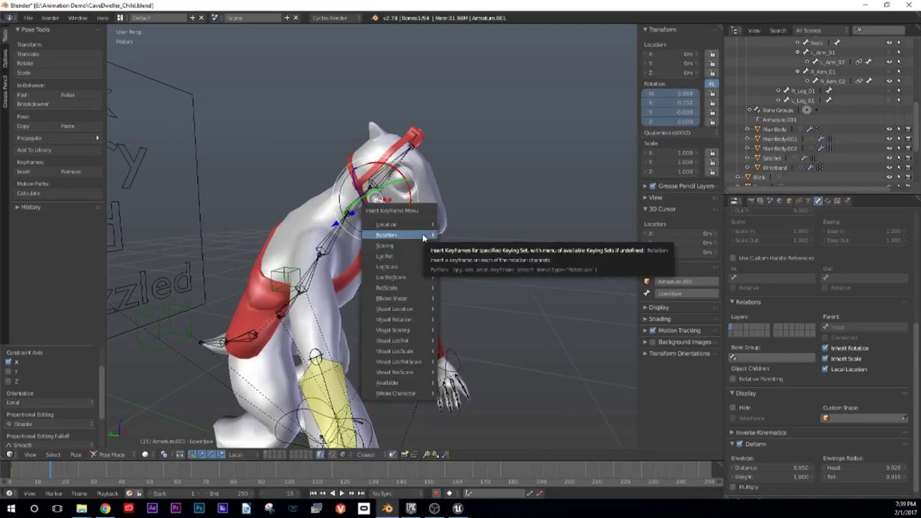
{"action": "left_click", "coordinate": [424, 236]}
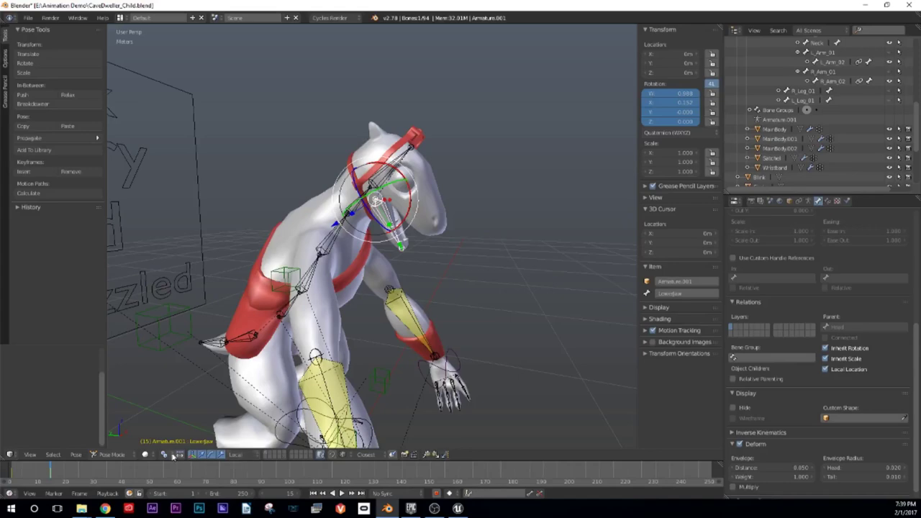
{"action": "middle_click_drag", "start_coordinate": [317, 290], "coordinate": [343, 256]}
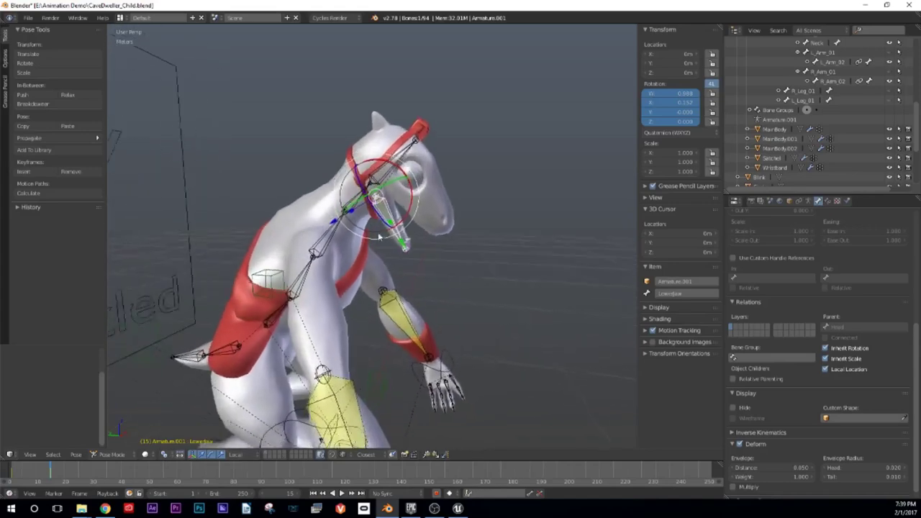
{"action": "right_click", "coordinate": [336, 240]}
Step: Select the head bone, tilt the head up (W 0.998, Z 0.079) and key its rotation
{"action": "right_click", "coordinate": [333, 255]}
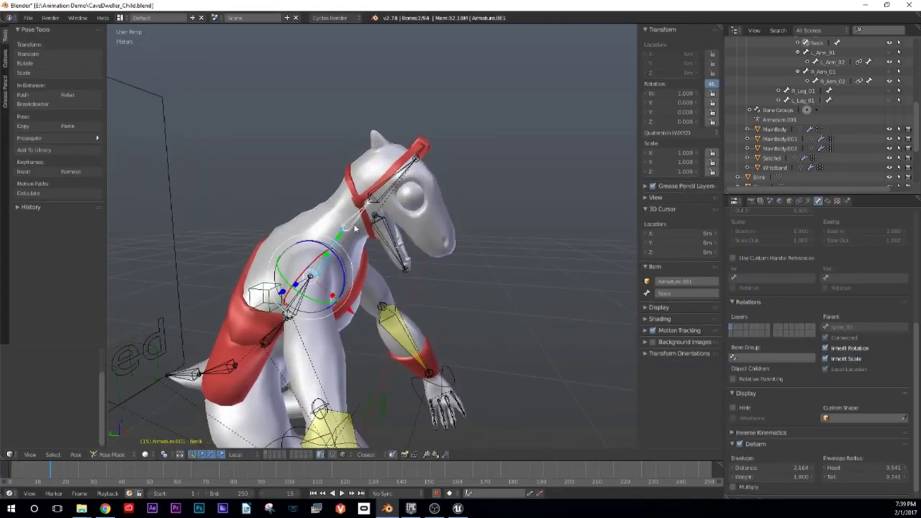
{"action": "right_click", "coordinate": [389, 193], "text": "shift"}
{"action": "left_click_drag", "start_coordinate": [343, 268], "coordinate": [346, 255]}
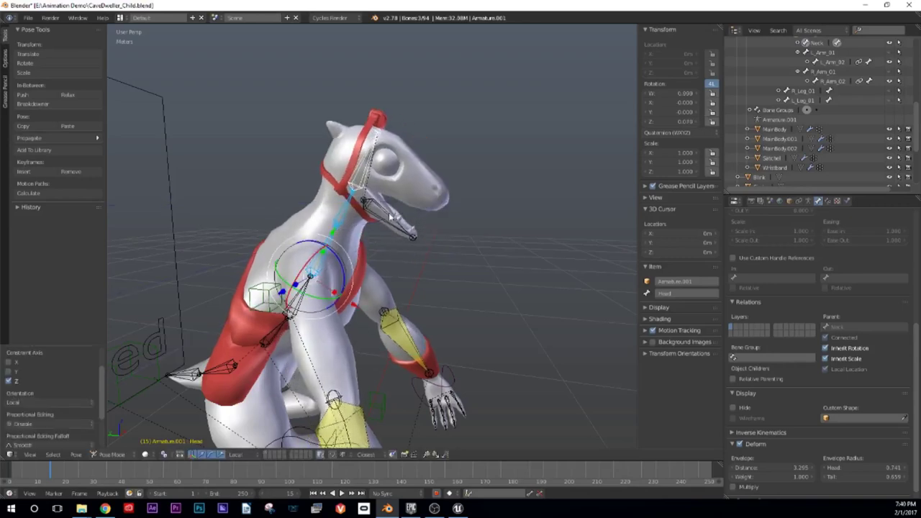
{"action": "scroll", "coordinate": [346, 254], "scroll_direction": "up", "scroll_amount": 2}
{"action": "middle_click_drag", "start_coordinate": [346, 255], "coordinate": [389, 250]}
{"action": "key", "text": "i"}
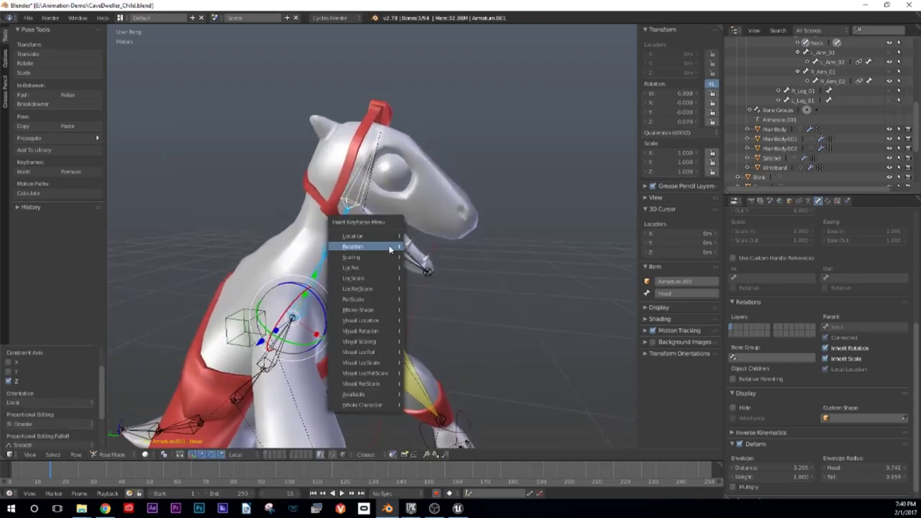
{"action": "left_click", "coordinate": [389, 248]}
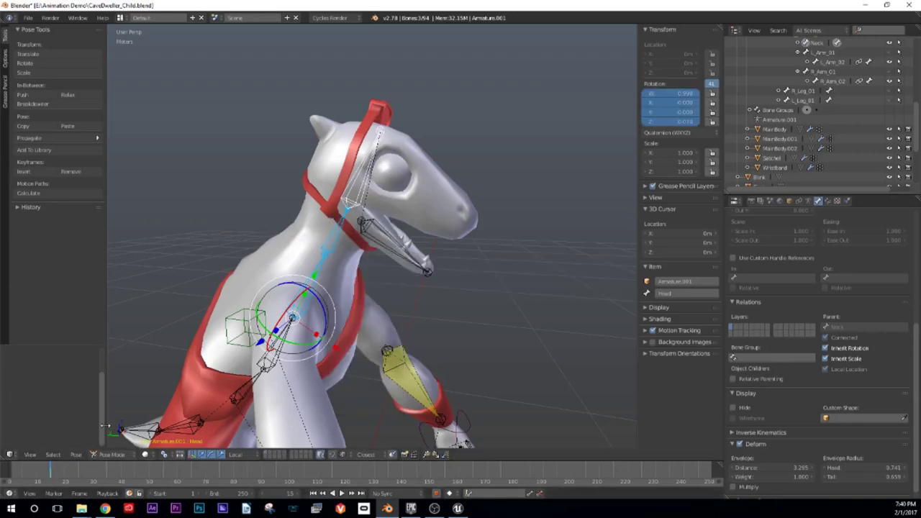
Step: Key the head rotation again at a later frame and play the animation to preview
{"action": "key", "text": "i"}
{"action": "left_click", "coordinate": [350, 303]}
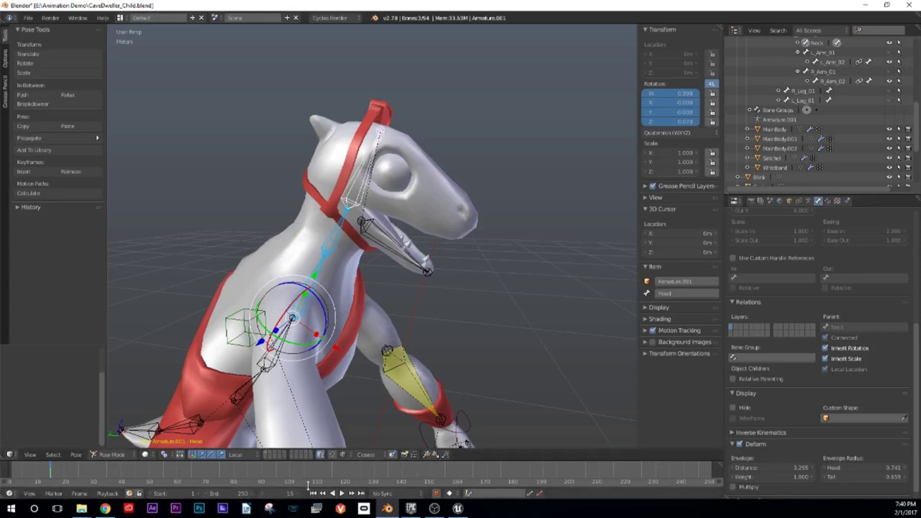
{"action": "left_click", "coordinate": [313, 493]}
{"action": "key", "text": "i"}
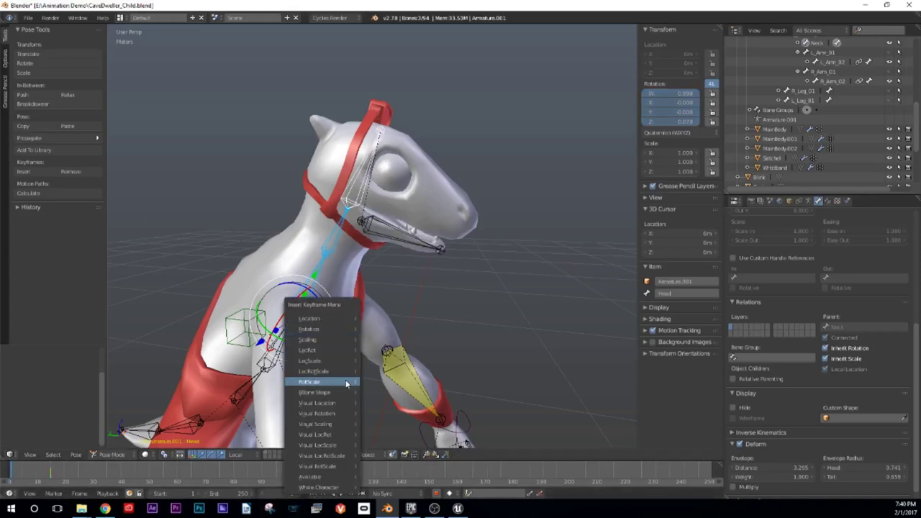
{"action": "left_click", "coordinate": [341, 328]}
{"action": "key", "text": "alt+a"}
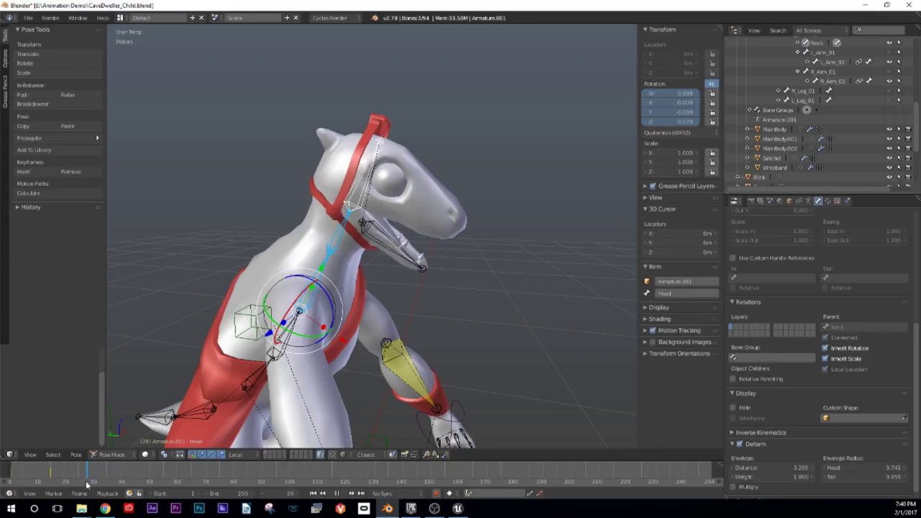
Step: Scrub and replay the head animation, stopping at frame 29
{"action": "left_click_drag", "start_coordinate": [31, 477], "coordinate": [100, 472]}
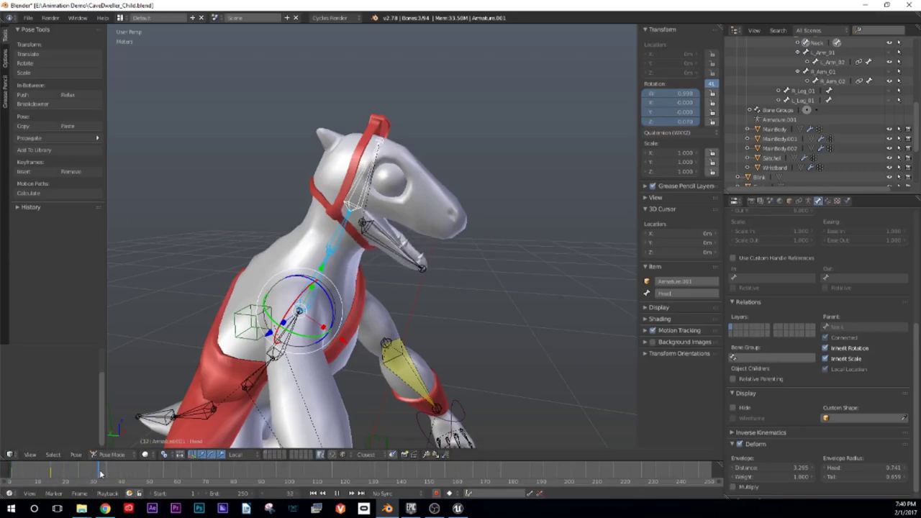
{"action": "key", "text": "Escape"}
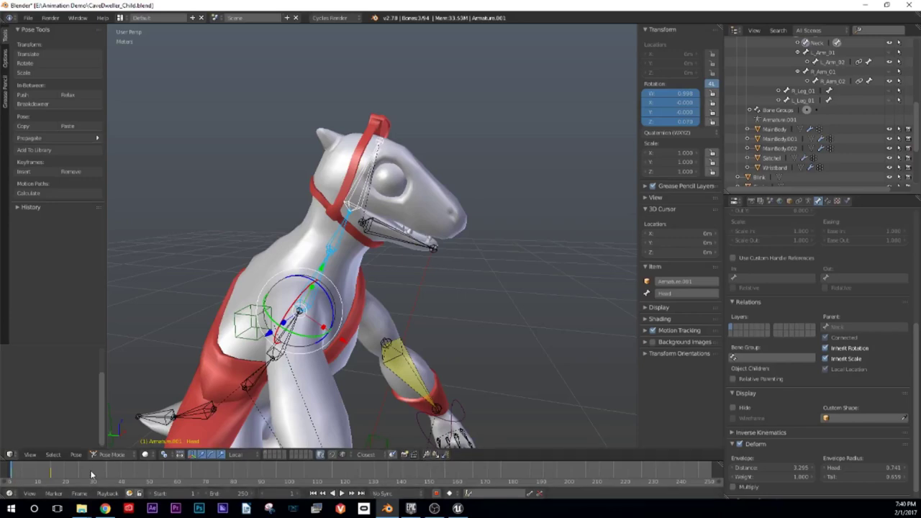
{"action": "left_click_drag", "start_coordinate": [92, 473], "coordinate": [10, 469]}
{"action": "key", "text": "alt+a"}
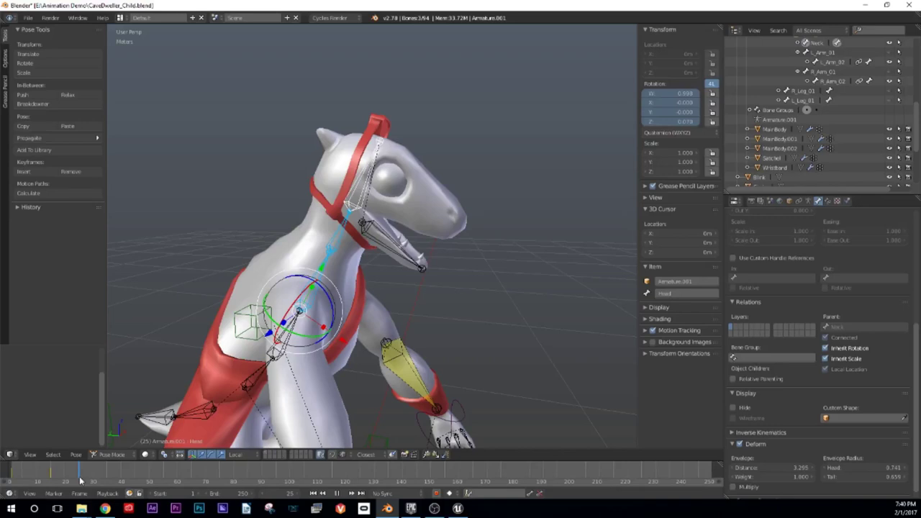
{"action": "key", "text": "alt+a"}
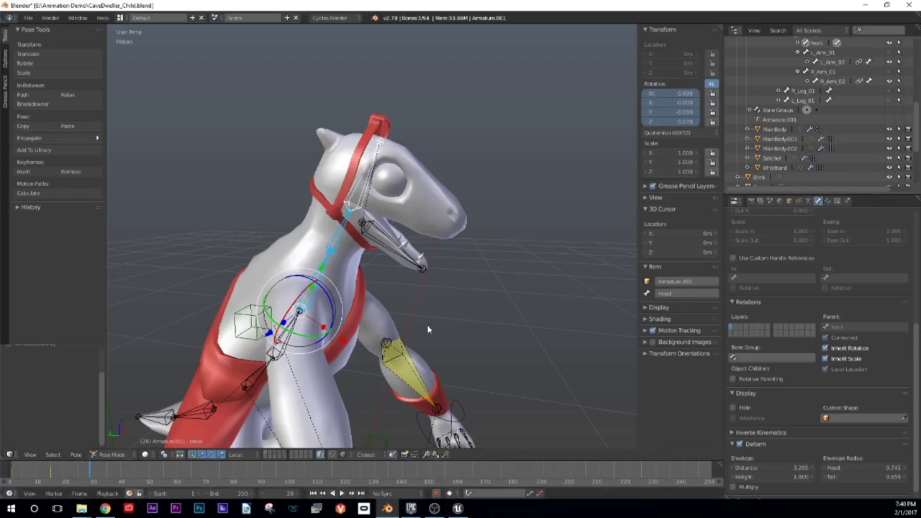
Step: Key the Head rotation at frame 29 and set the animation end frame to 30
{"action": "key", "text": "i"}
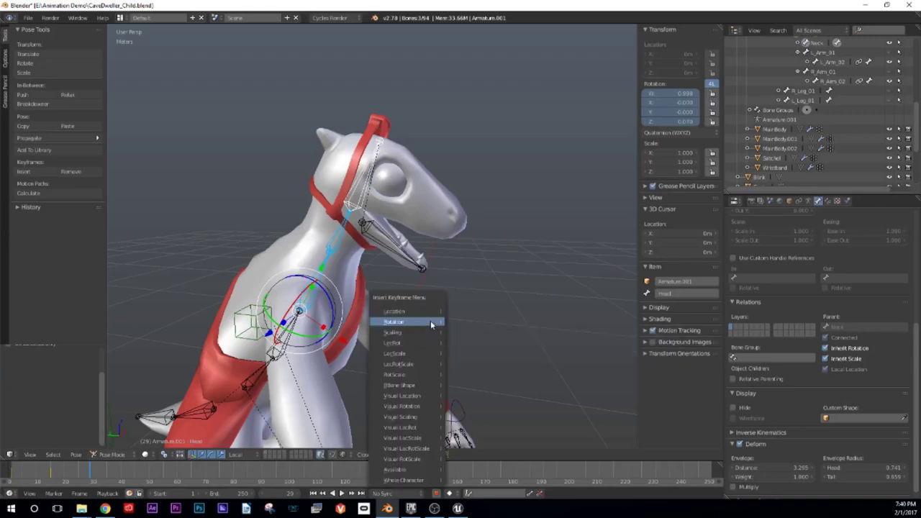
{"action": "left_click", "coordinate": [430, 320]}
{"action": "key", "text": "alt+a"}
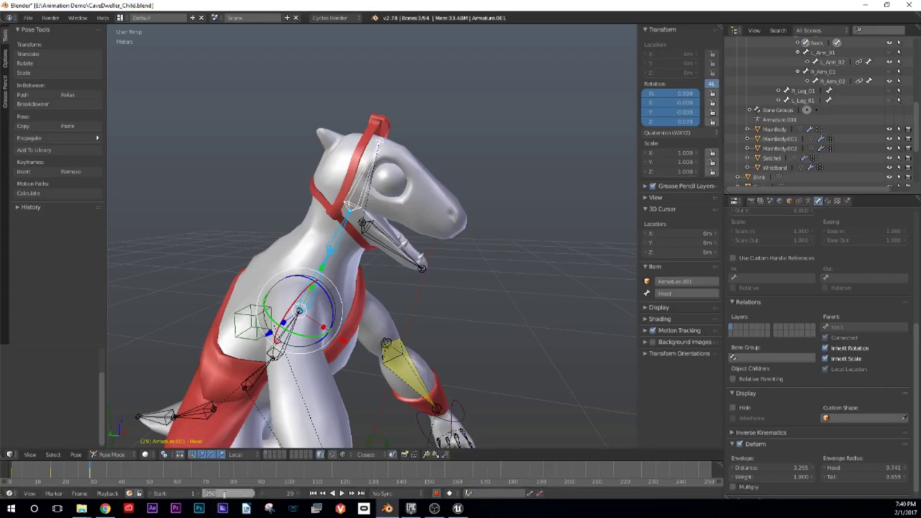
{"action": "type", "text": "29"}
{"action": "key", "text": "Return"}
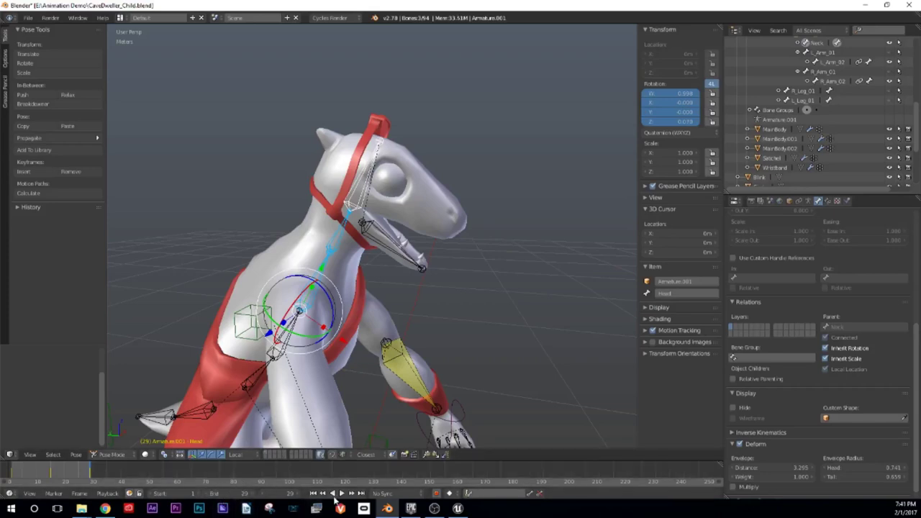
Step: Play the shortened animation, then scrub from frame 25 to frame 29
{"action": "left_click", "coordinate": [344, 494]}
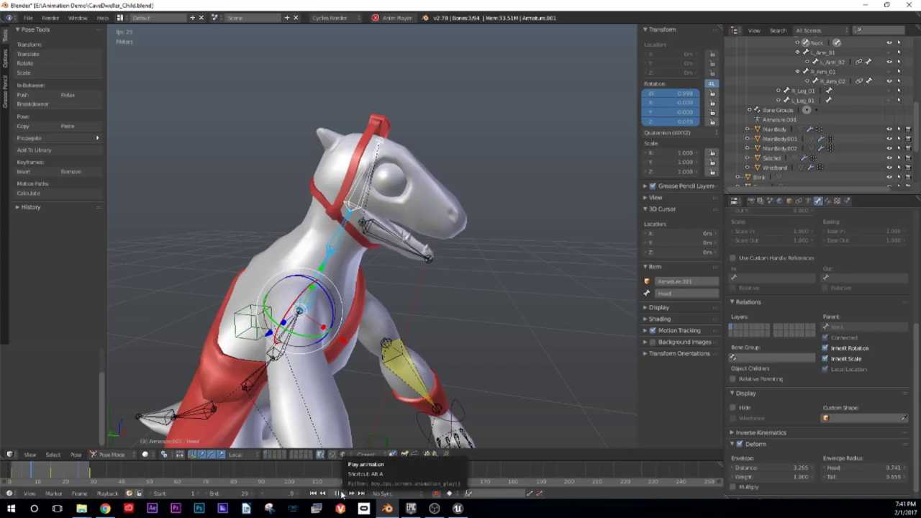
{"action": "left_click", "coordinate": [342, 494]}
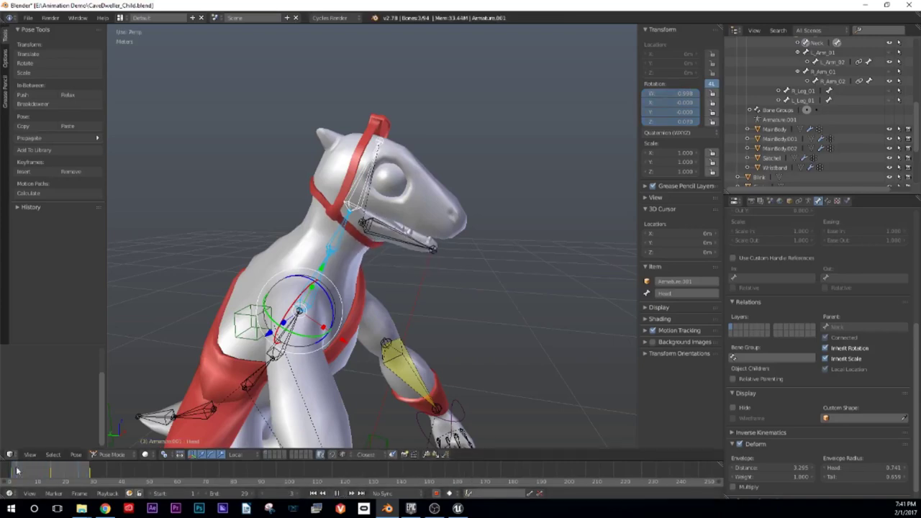
{"action": "left_click", "coordinate": [79, 477]}
{"action": "mouse_move", "coordinate": [79, 477]}
{"action": "left_mouse_down"}
{"action": "mouse_move", "coordinate": [87, 480]}
{"action": "mouse_move", "coordinate": [11, 477]}
{"action": "left_mouse_up"}
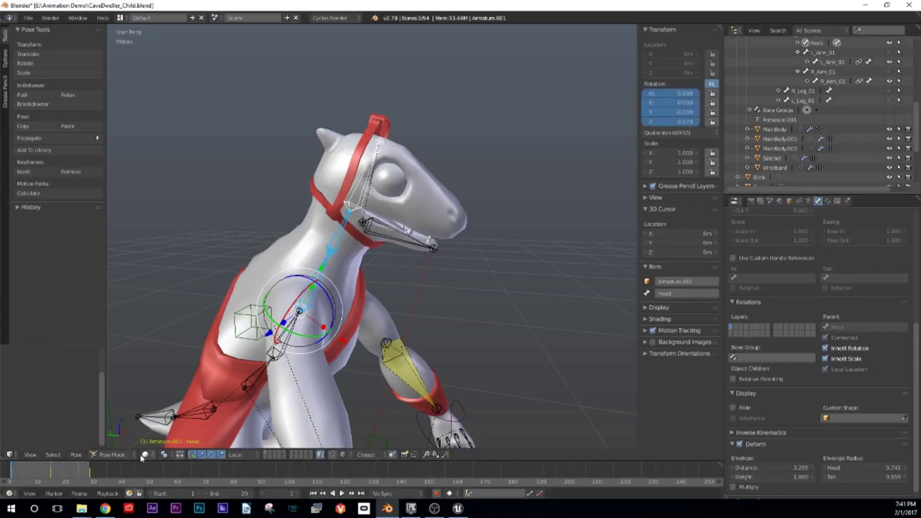
{"action": "left_click", "coordinate": [91, 475]}
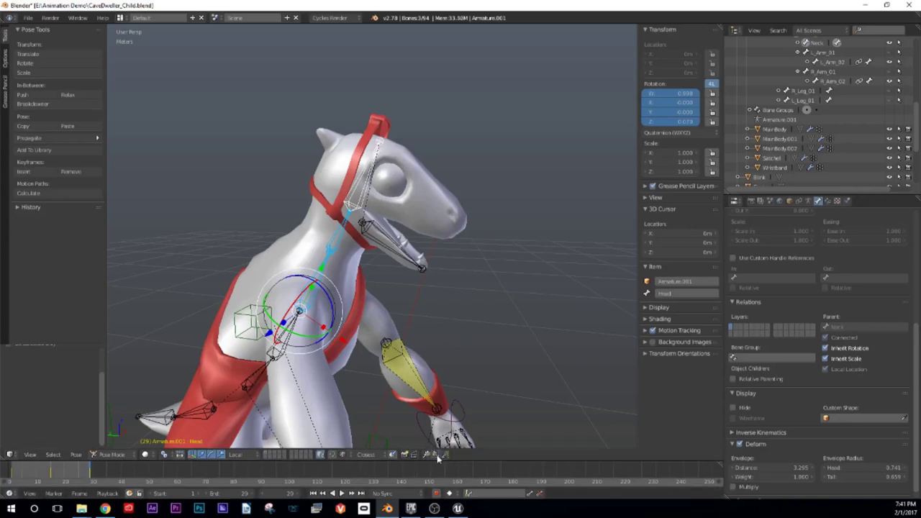
Step: Select the lower jaw bone and key its rotation, including at frame 2
{"action": "right_click", "coordinate": [395, 258]}
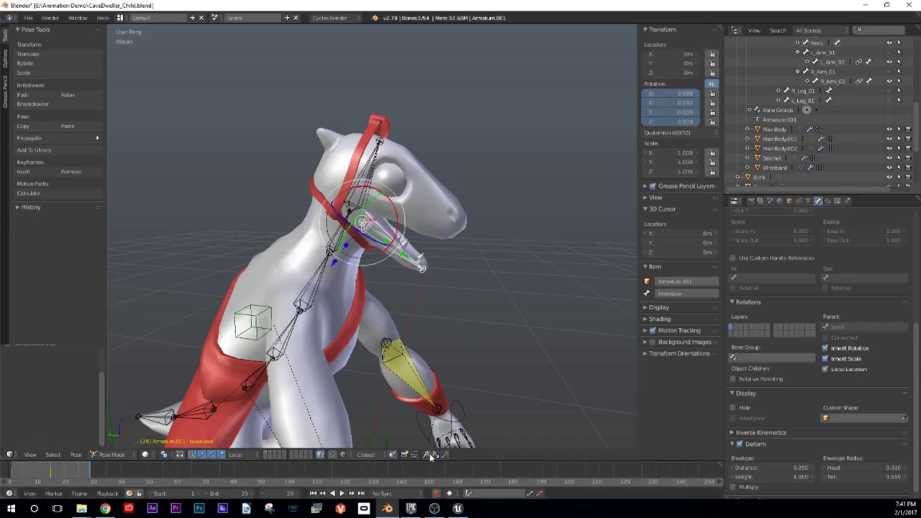
{"action": "key", "text": "i"}
{"action": "left_click", "coordinate": [420, 265]}
{"action": "left_click", "coordinate": [14, 474]}
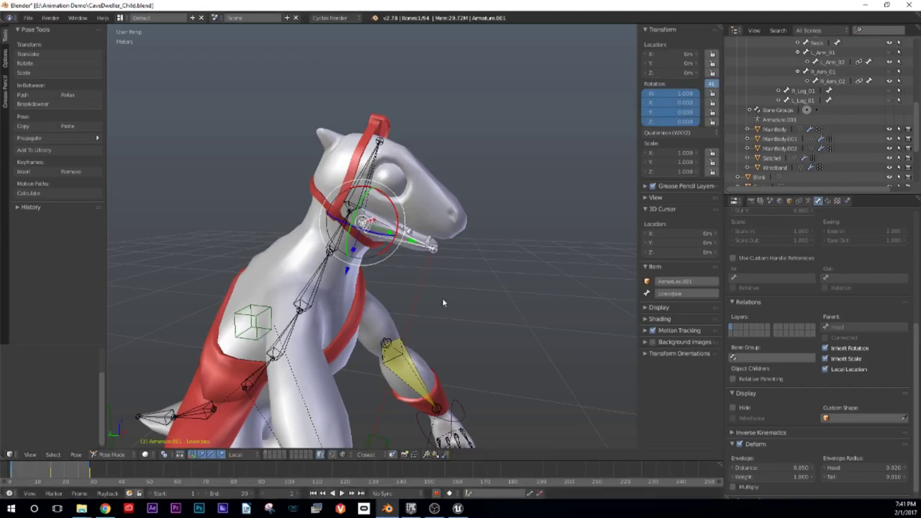
{"action": "key", "text": "i"}
{"action": "left_click", "coordinate": [453, 271]}
Step: Key the jaw rotation at frame 28, play the jaw animation, and attempt saving with Ctrl+S
{"action": "left_click", "coordinate": [87, 477]}
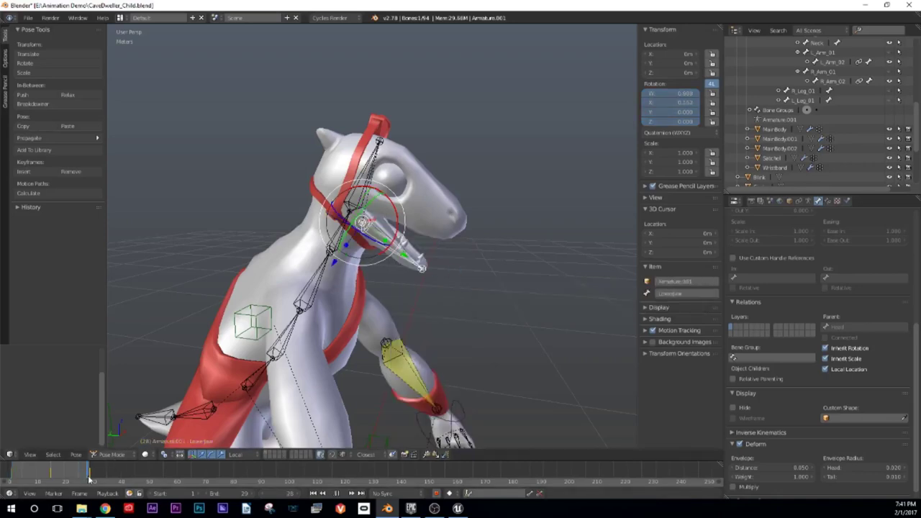
{"action": "key", "text": "Escape"}
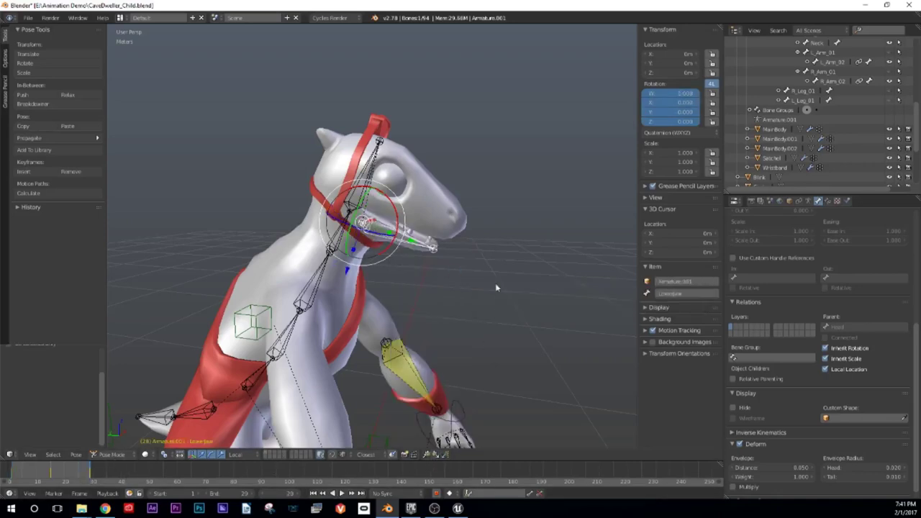
{"action": "key", "text": "i"}
{"action": "left_click", "coordinate": [495, 288]}
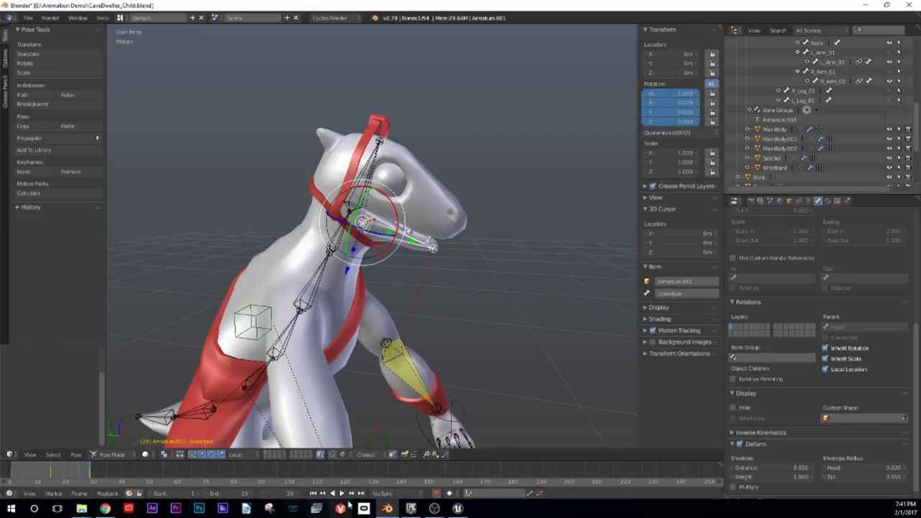
{"action": "left_click", "coordinate": [341, 494]}
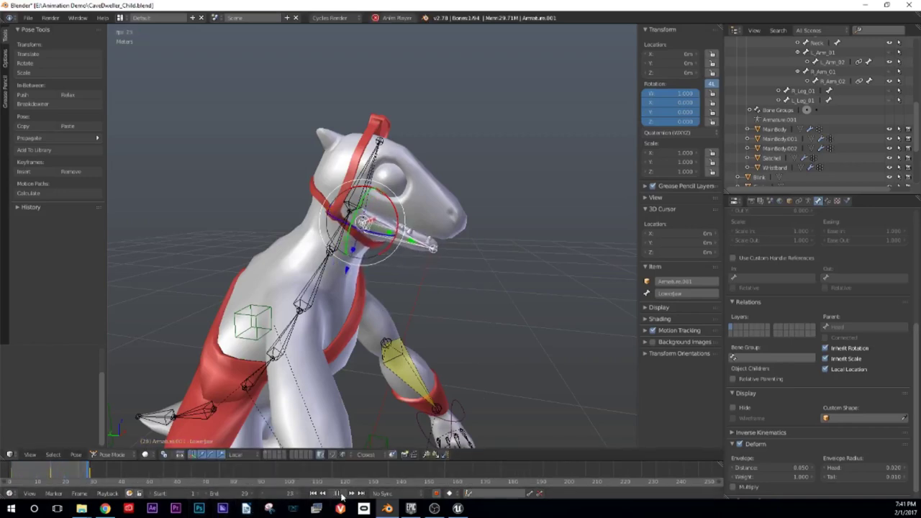
{"action": "key", "text": "Escape"}
{"action": "mouse_move", "coordinate": [462, 263]}
{"action": "middle_mouse_down"}
{"action": "mouse_move", "coordinate": [462, 281]}
{"action": "mouse_move", "coordinate": [416, 264]}
{"action": "mouse_move", "coordinate": [425, 275]}
{"action": "mouse_move", "coordinate": [431, 267]}
{"action": "middle_mouse_up"}
{"action": "key", "text": "ctrl+s"}
{"action": "mouse_move", "coordinate": [501, 156]}
{"action": "middle_mouse_down"}
{"action": "mouse_move", "coordinate": [540, 216]}
{"action": "mouse_move", "coordinate": [514, 207]}
{"action": "mouse_move", "coordinate": [488, 276]}
{"action": "mouse_move", "coordinate": [478, 276]}
{"action": "middle_mouse_up"}
Step: Toggle the armature into Edit Mode and back, then switch to Object Mode
{"action": "key", "text": "Tab"}
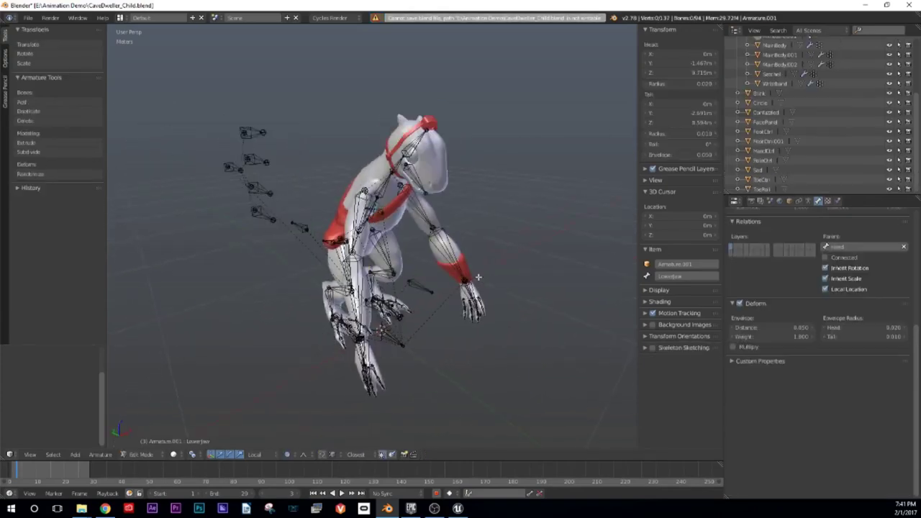
{"action": "key", "text": "Tab"}
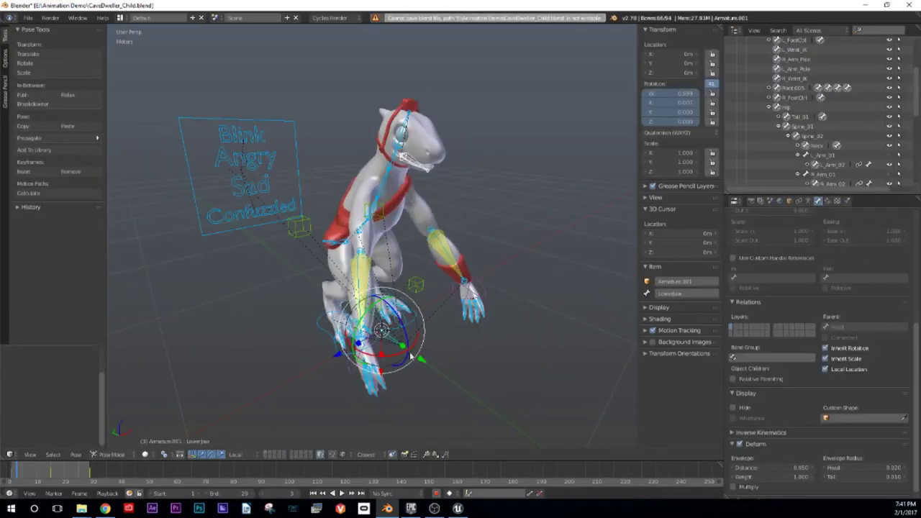
{"action": "middle_click_drag", "start_coordinate": [410, 355], "coordinate": [388, 337]}
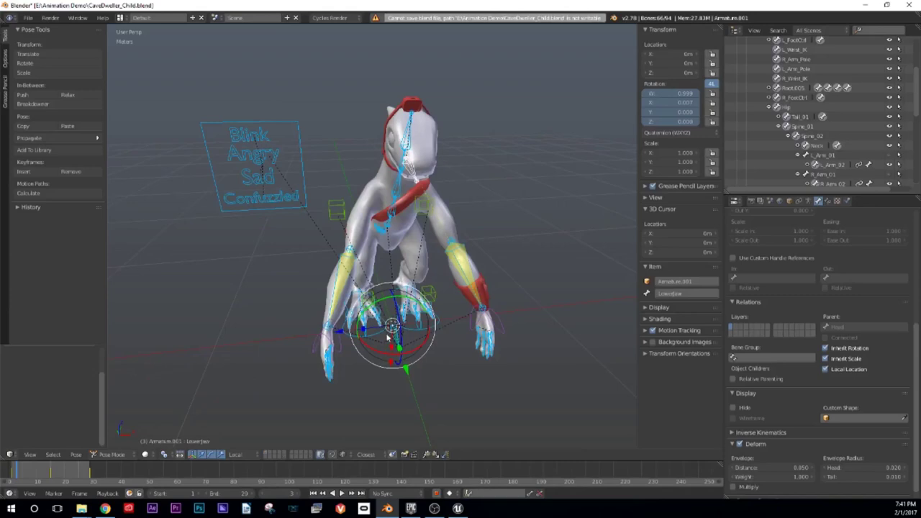
{"action": "left_click", "coordinate": [108, 454]}
{"action": "left_click", "coordinate": [108, 434]}
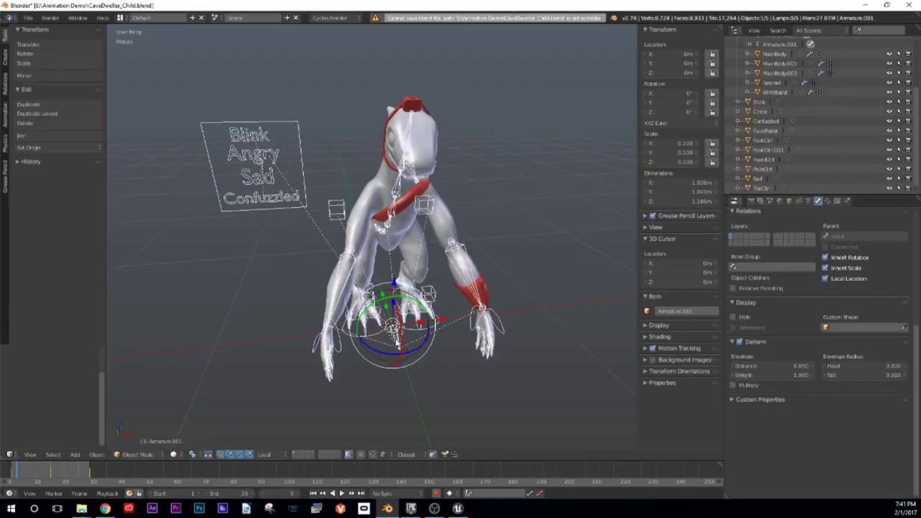
{"action": "middle_click_drag", "start_coordinate": [394, 346], "coordinate": [220, 169]}
Step: Export the scene to the Desktop as an FBX file under an edited file name
{"action": "left_click", "coordinate": [27, 18]}
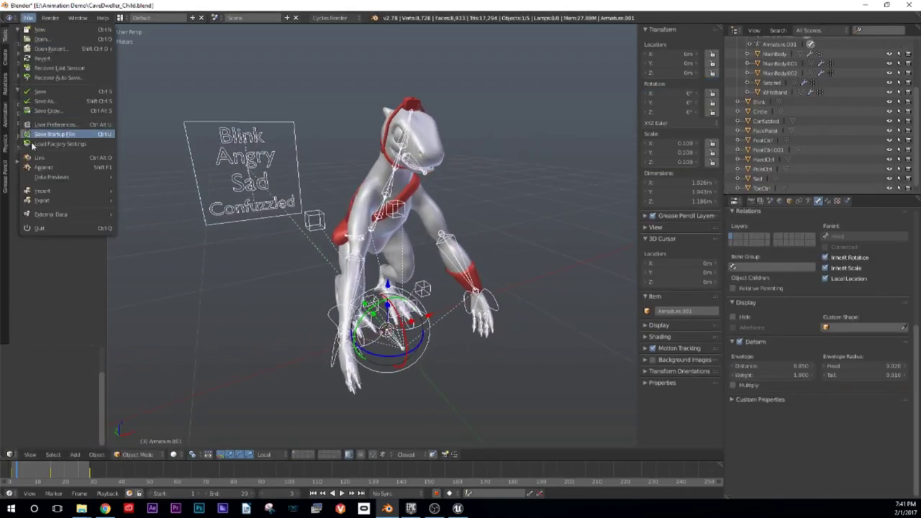
{"action": "mouse_move", "coordinate": [40, 202]}
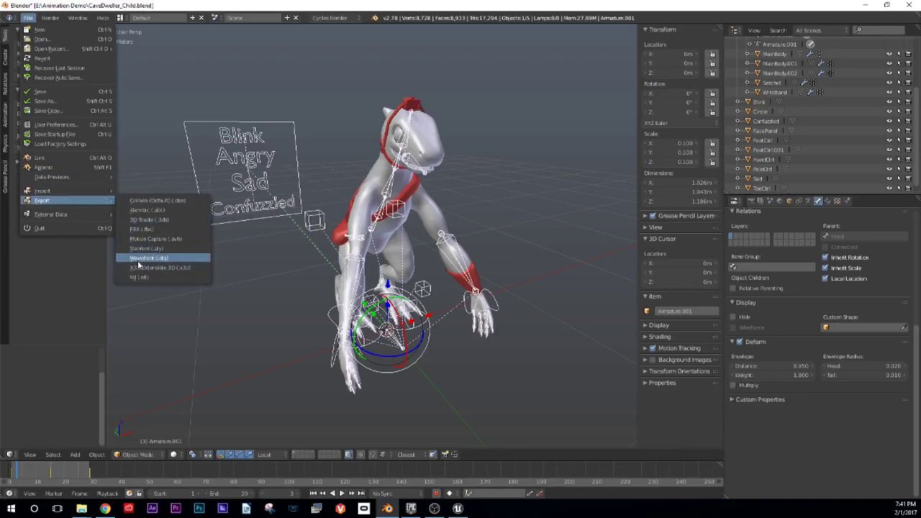
{"action": "left_click", "coordinate": [140, 228]}
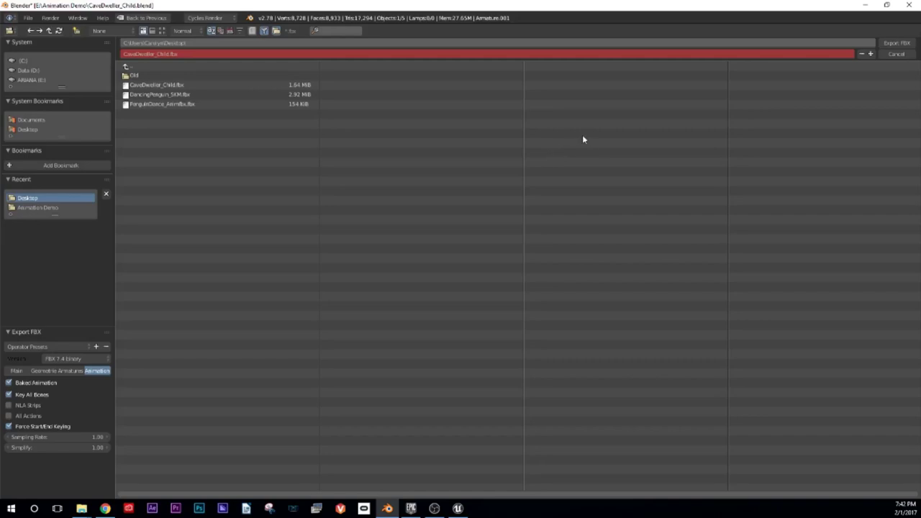
{"action": "left_click", "coordinate": [170, 55]}
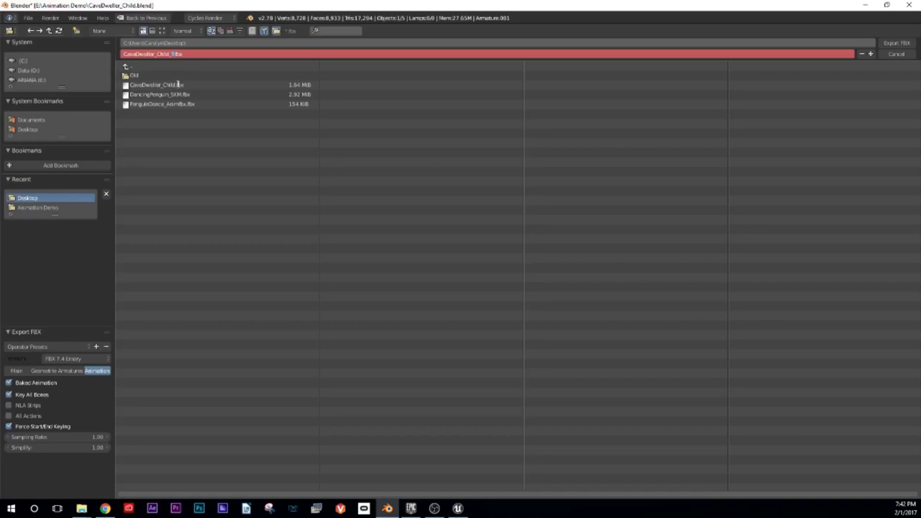
{"action": "type", "text": "_Idle"}
{"action": "key", "text": "Return"}
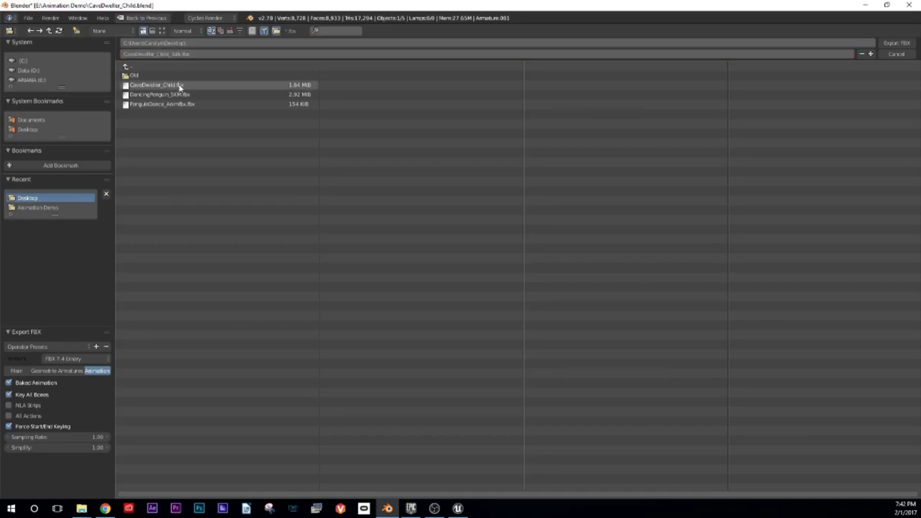
{"action": "key", "text": "Return"}
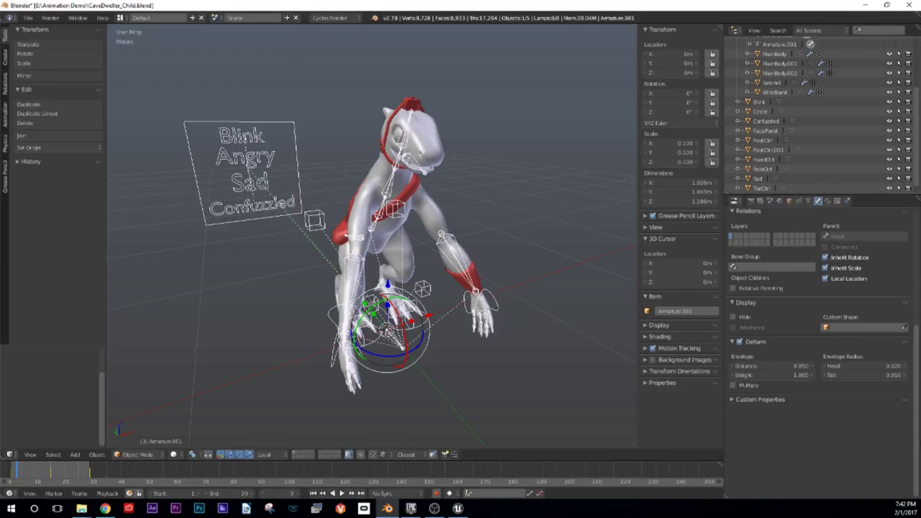
Step: Import CaveDweller_Child_Talk.fbx using CaveDweller_Child_Skeleton and open the new Talk animation
{"action": "left_click", "coordinate": [458, 509]}
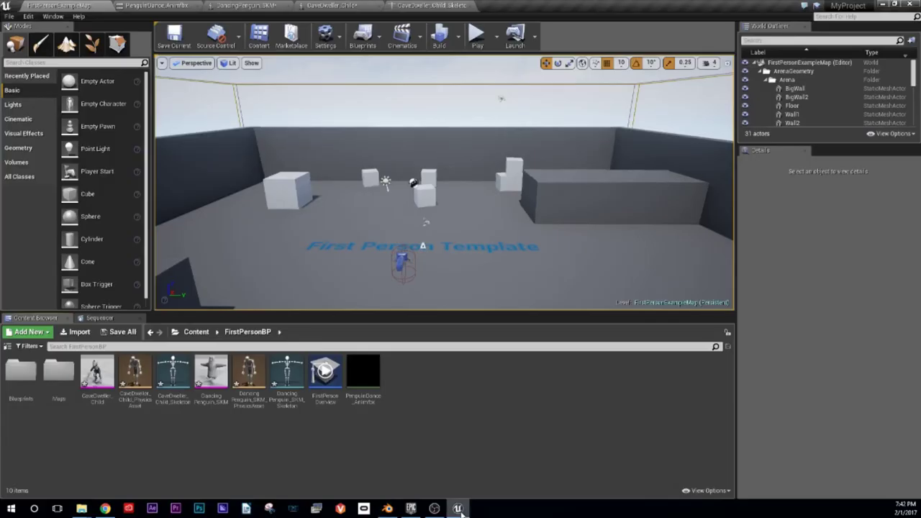
{"action": "left_click", "coordinate": [75, 332]}
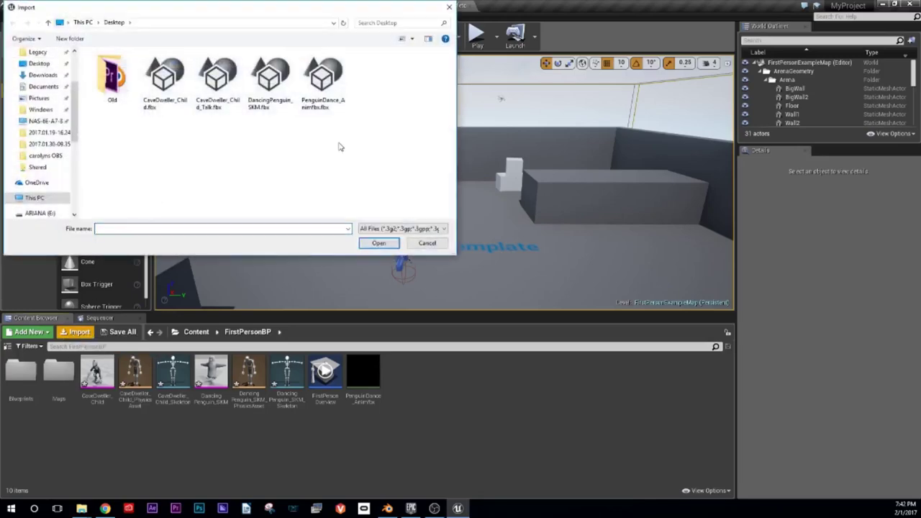
{"action": "left_click", "coordinate": [217, 77]}
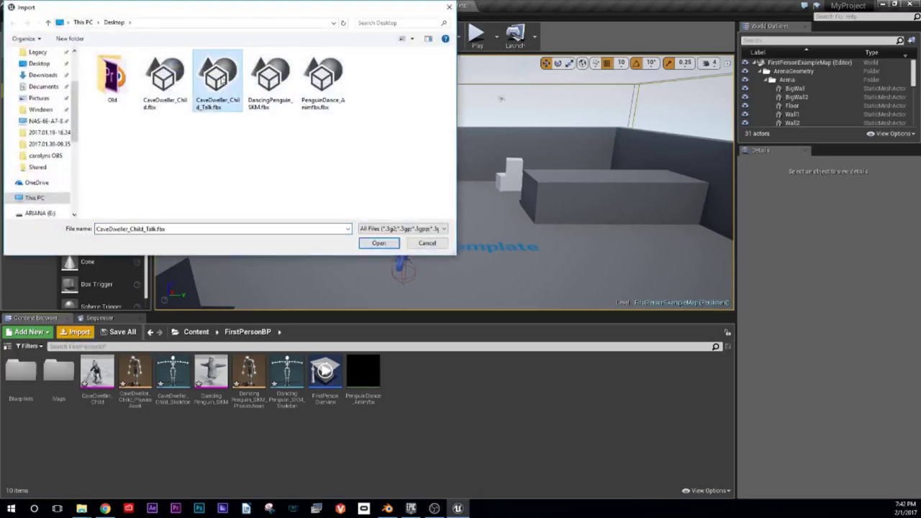
{"action": "left_click", "coordinate": [388, 246]}
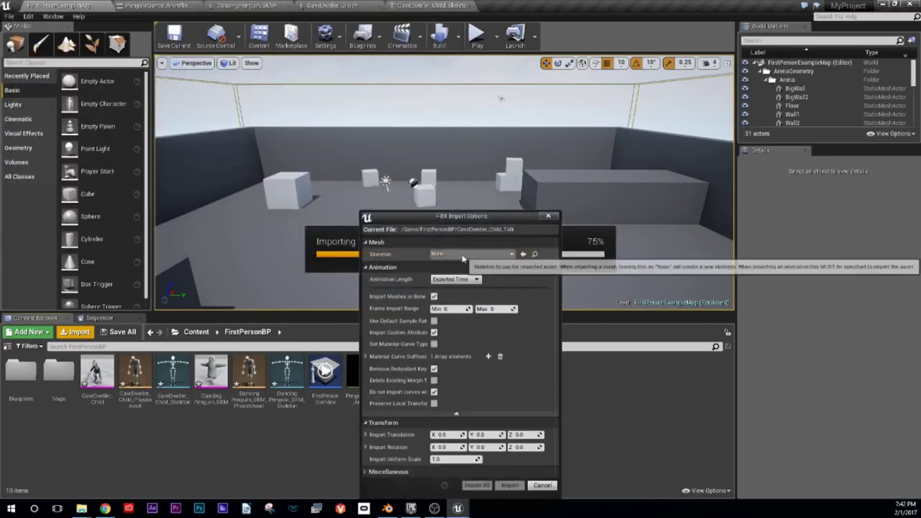
{"action": "left_click", "coordinate": [462, 255]}
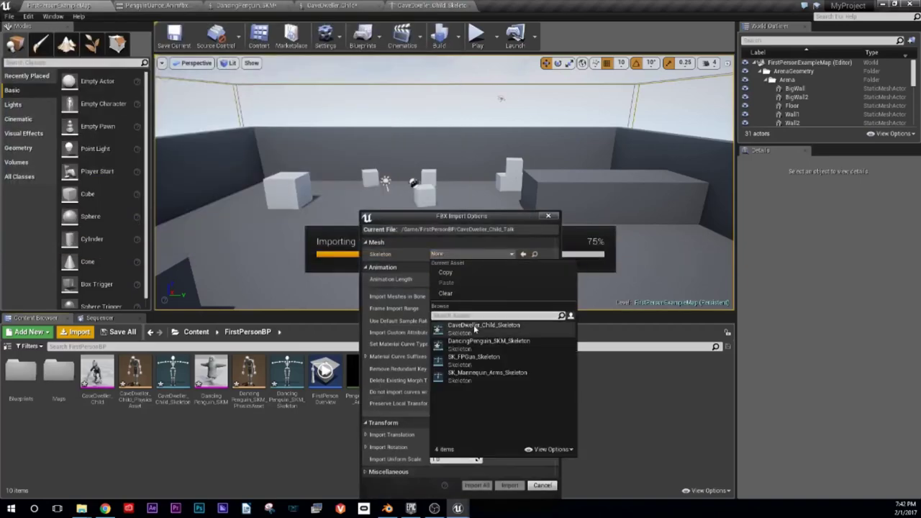
{"action": "left_click", "coordinate": [475, 327]}
{"action": "left_click_drag", "start_coordinate": [475, 216], "coordinate": [461, 92]}
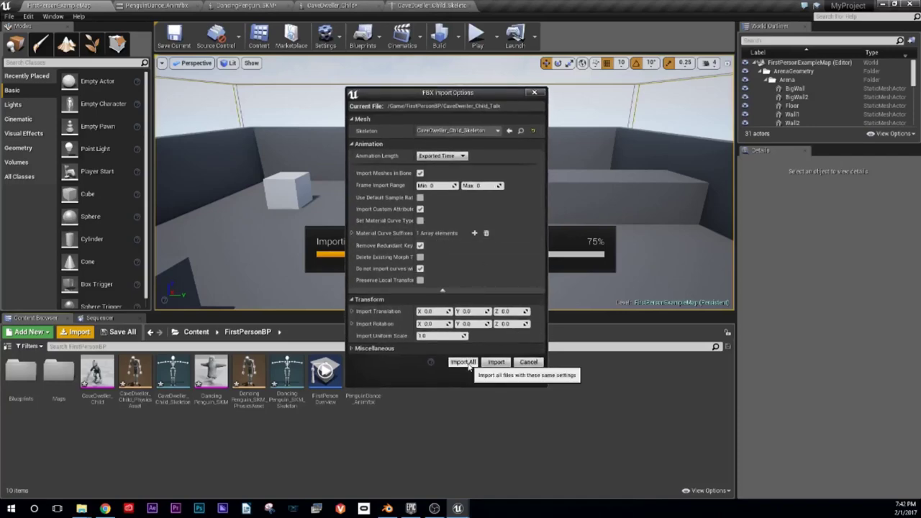
{"action": "left_click", "coordinate": [462, 362]}
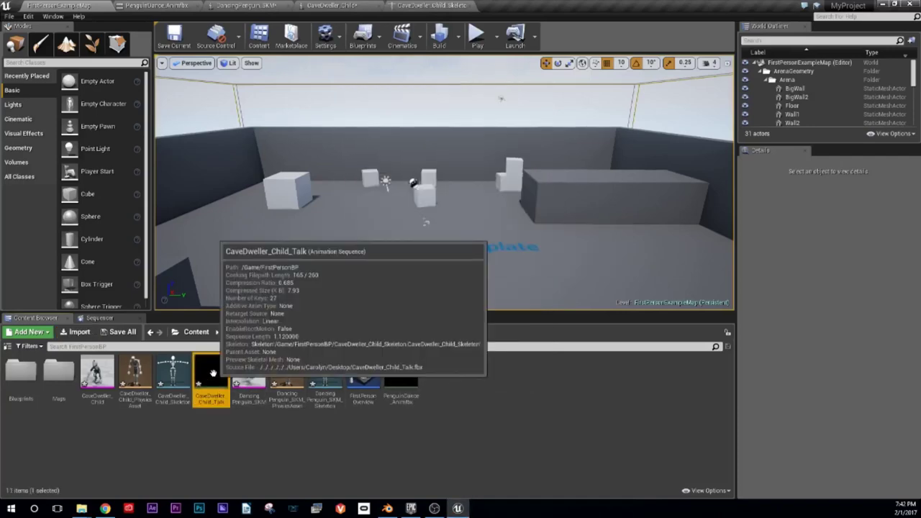
{"action": "double_click", "coordinate": [210, 376]}
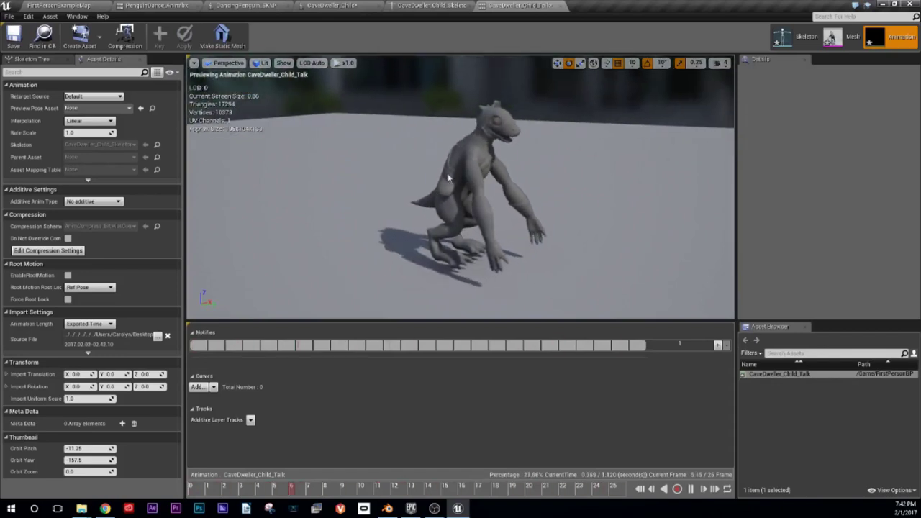
Step: Zoom and orbit to a three-quarter view of the creature's face, then pause at frame 24.42
{"action": "left_click_drag", "start_coordinate": [501, 150], "coordinate": [532, 101]}
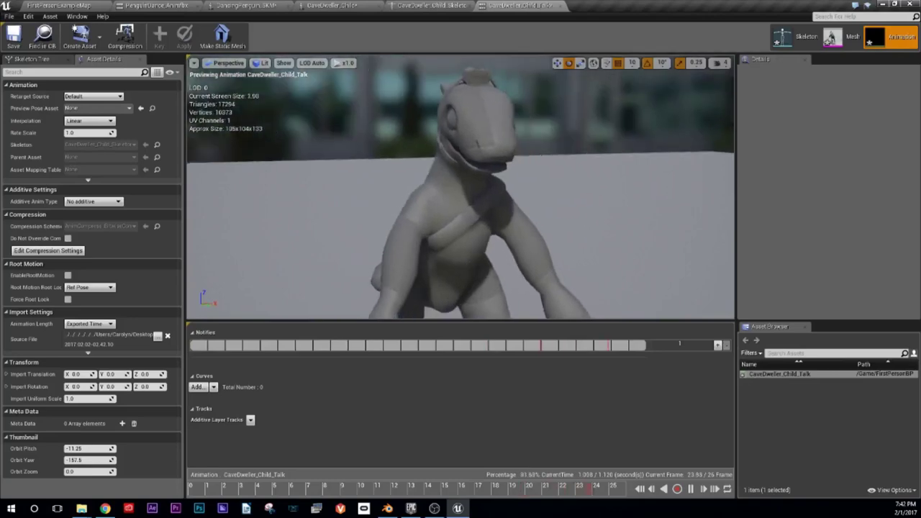
{"action": "left_click_drag", "start_coordinate": [602, 209], "coordinate": [562, 209]}
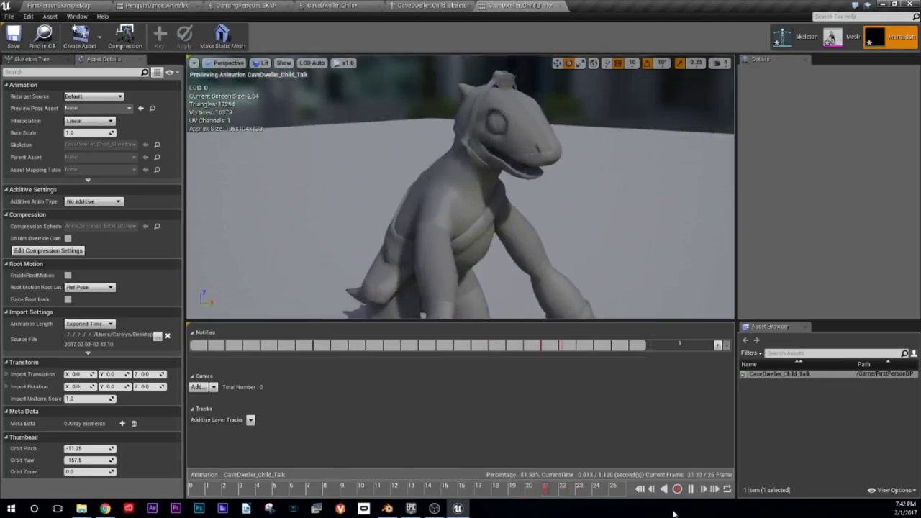
{"action": "left_click", "coordinate": [692, 489]}
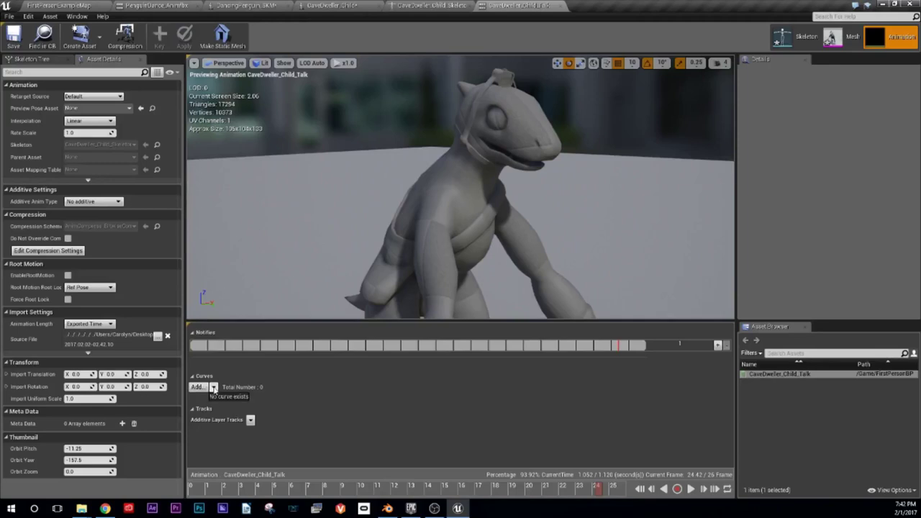
Step: Add the Blink metadata curve to the talk animation and convert it to a variable curve
{"action": "left_click", "coordinate": [206, 387]}
{"action": "mouse_move", "coordinate": [245, 399]}
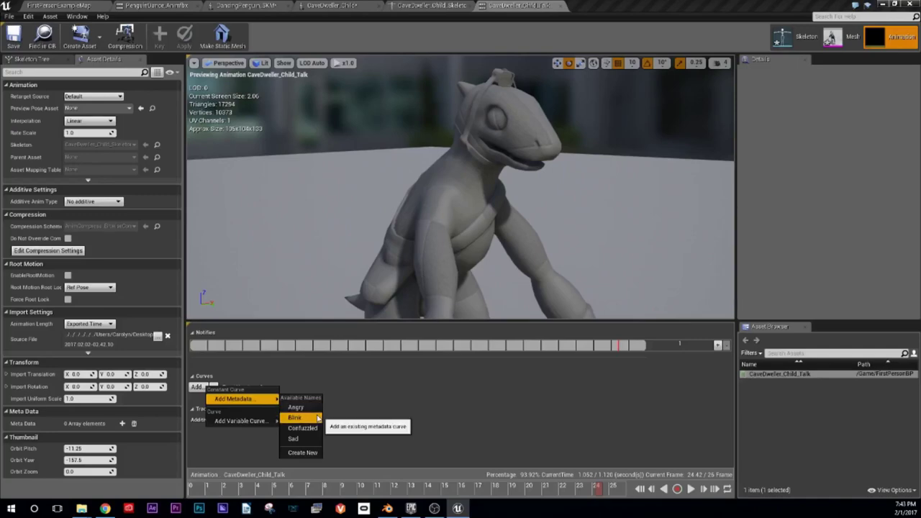
{"action": "left_click", "coordinate": [317, 419]}
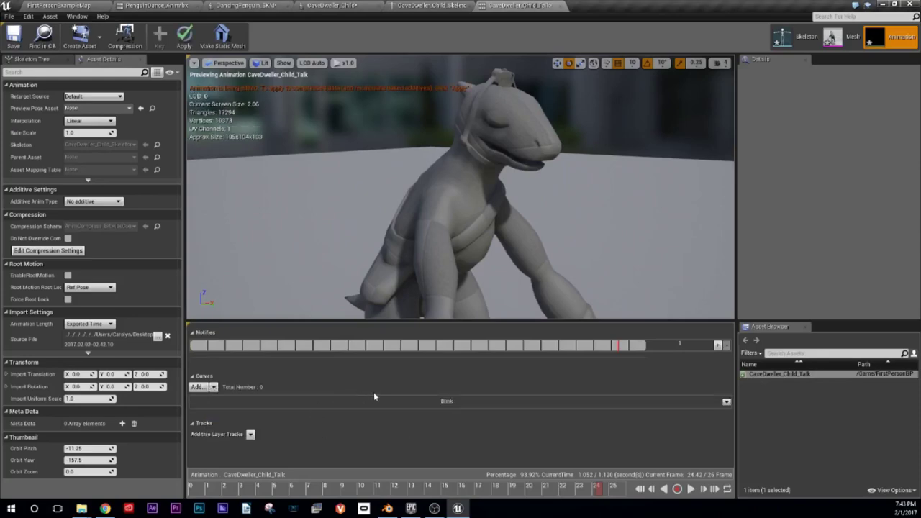
{"action": "left_click", "coordinate": [726, 402]}
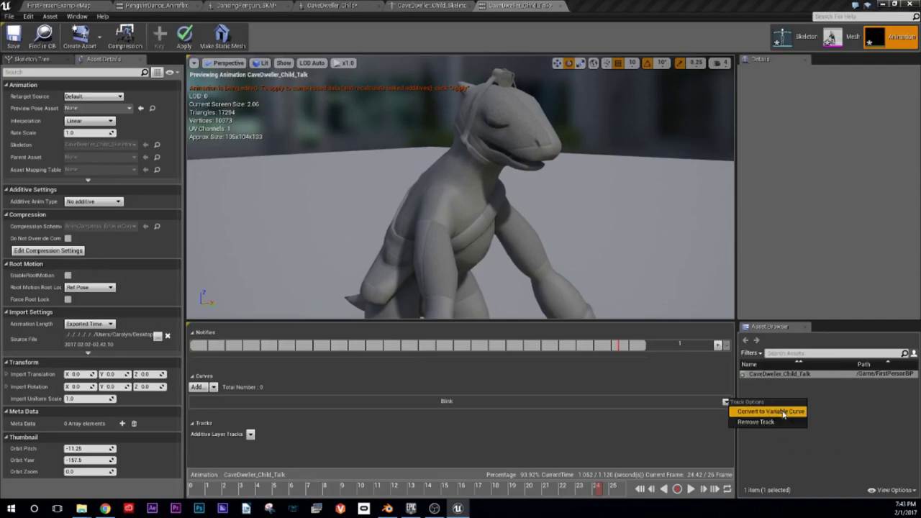
{"action": "left_click", "coordinate": [770, 412]}
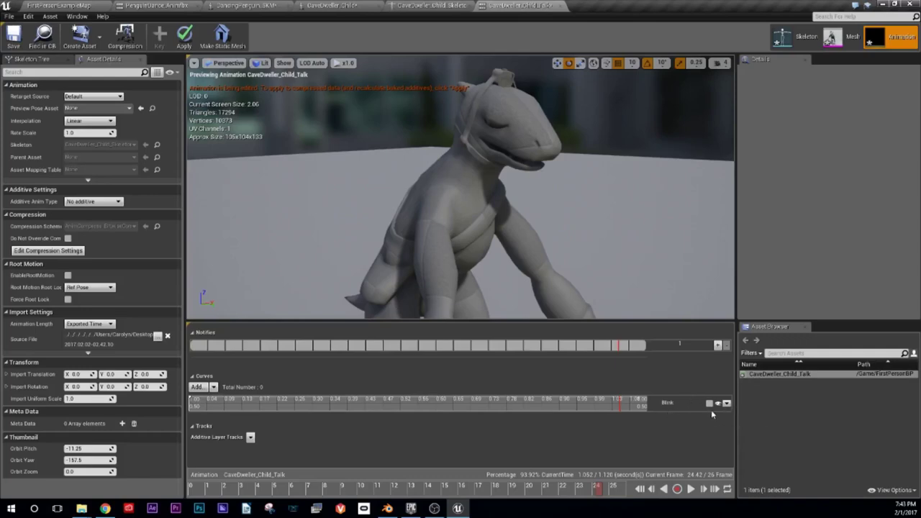
Step: Expand the Blink curve editor and scrub the animation back to frame 0
{"action": "left_click", "coordinate": [709, 404]}
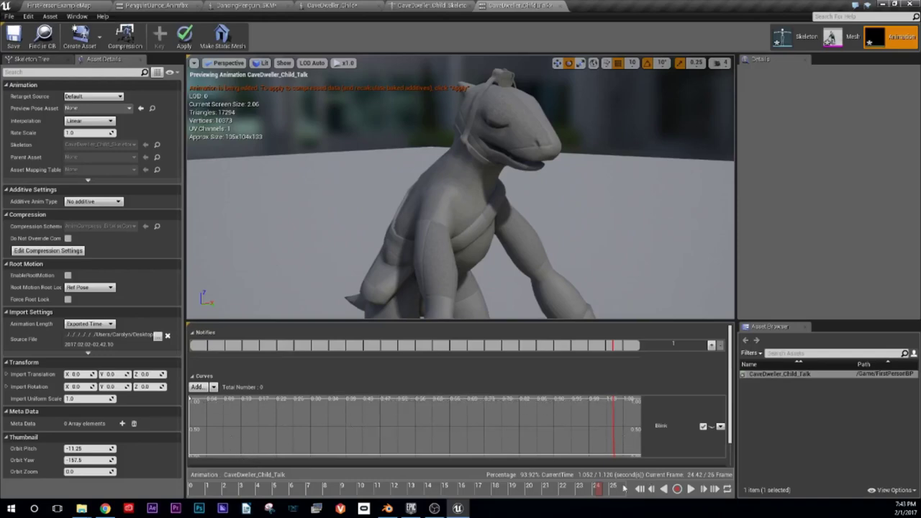
{"action": "left_click", "coordinate": [474, 482]}
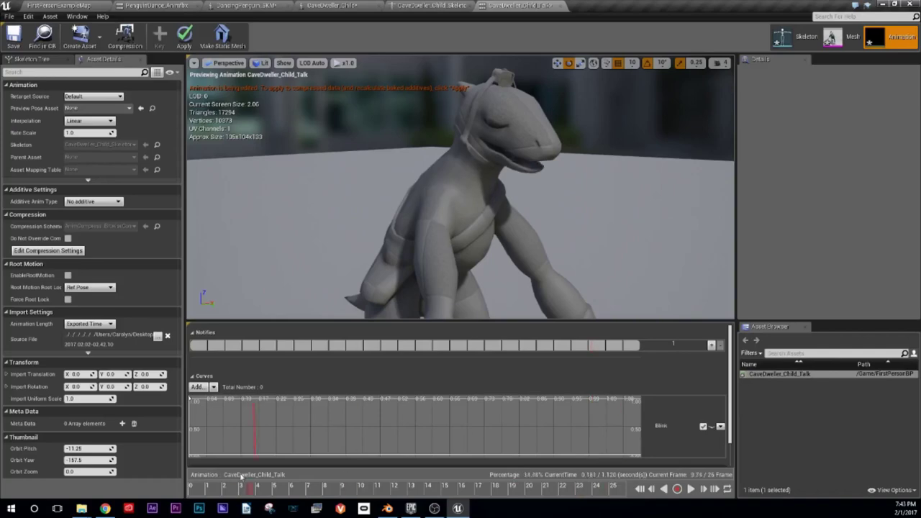
{"action": "mouse_move", "coordinate": [564, 484]}
{"action": "left_mouse_down"}
{"action": "mouse_move", "coordinate": [208, 472]}
{"action": "mouse_move", "coordinate": [580, 491]}
{"action": "mouse_move", "coordinate": [220, 488]}
{"action": "left_mouse_up"}
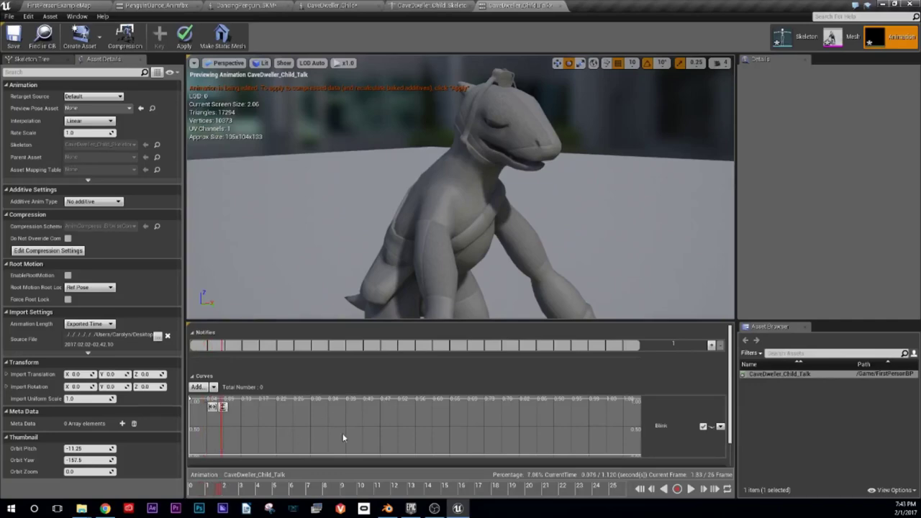
{"action": "right_click_drag", "start_coordinate": [359, 434], "coordinate": [369, 427]}
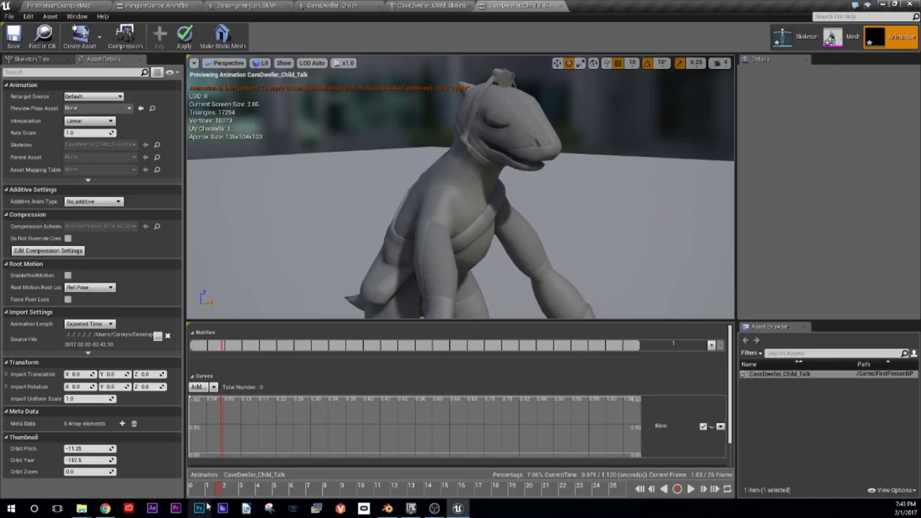
{"action": "left_click_drag", "start_coordinate": [222, 488], "coordinate": [189, 487]}
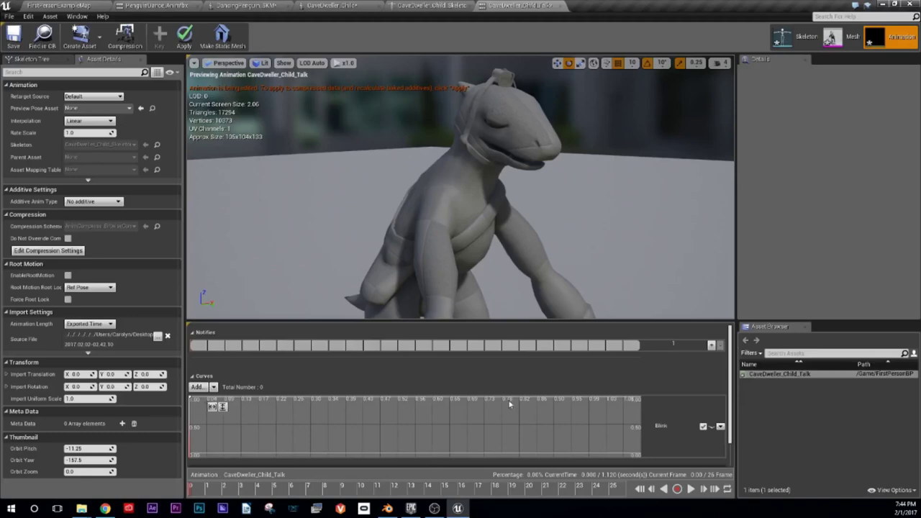
Step: Key the Blink curve at 0, about 1 near 0.17 s, and 0 near 0.34 s, then scrub to preview
{"action": "left_click", "coordinate": [192, 453], "text": "shift"}
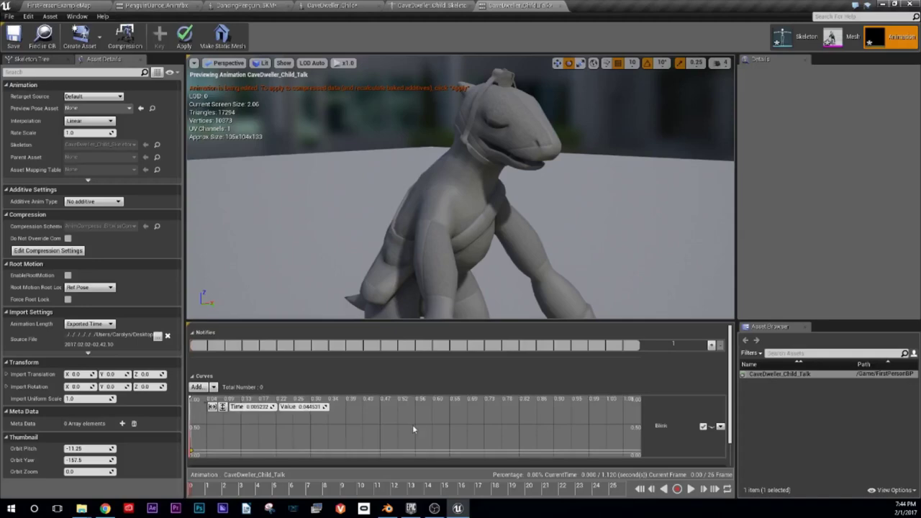
{"action": "left_click", "coordinate": [260, 399], "text": "shift"}
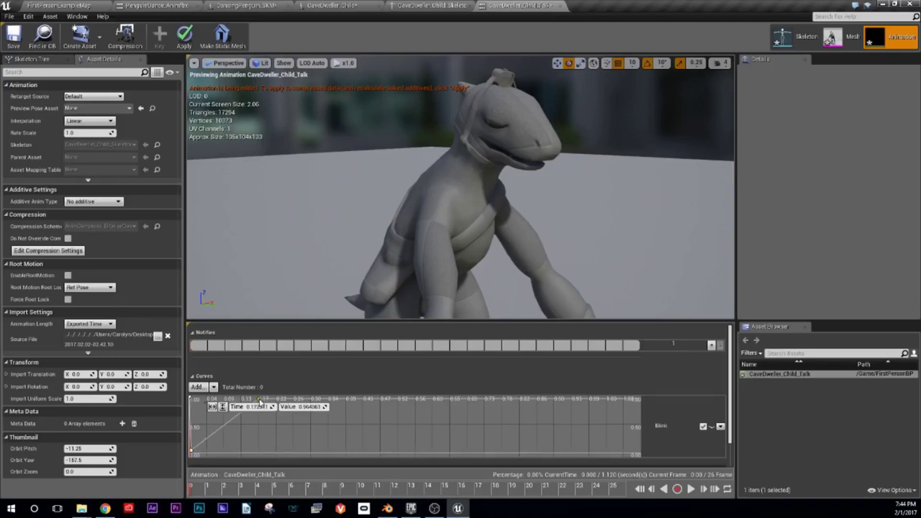
{"action": "left_click", "coordinate": [325, 452], "text": "shift"}
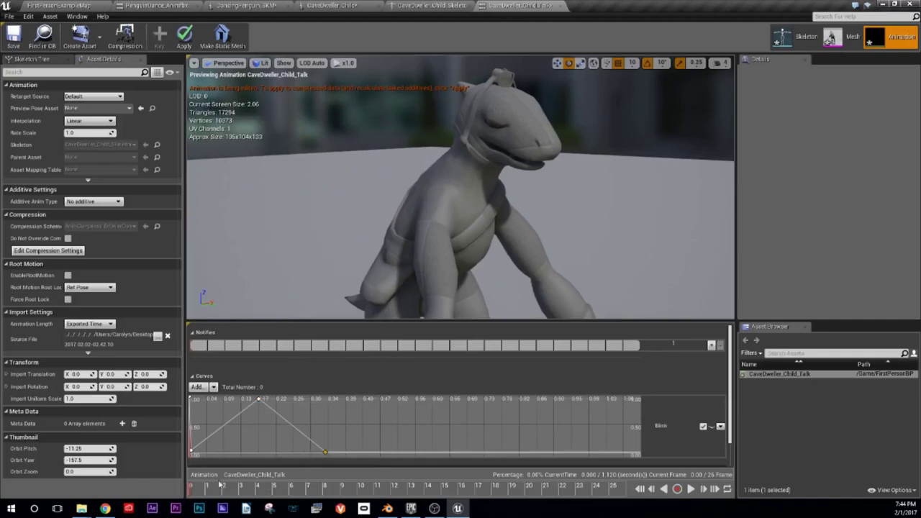
{"action": "left_click_drag", "start_coordinate": [191, 489], "coordinate": [325, 490]}
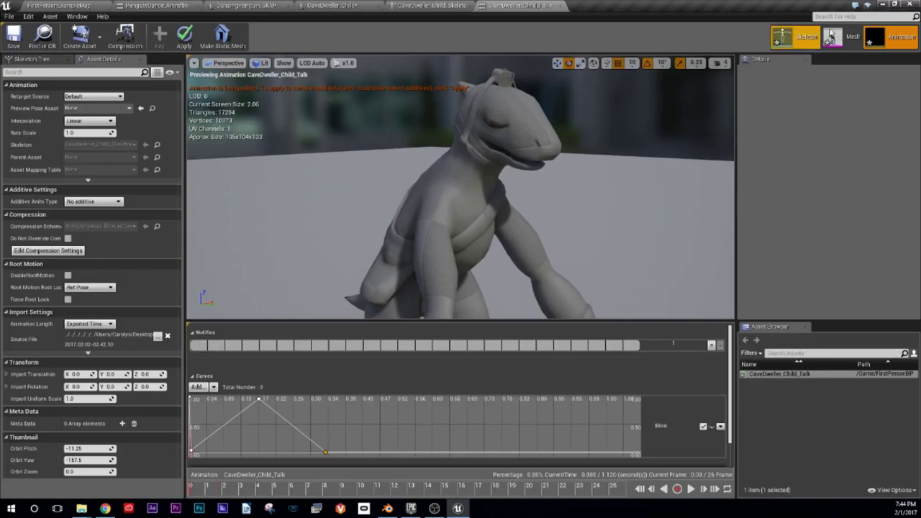
Step: On the child mesh, set the Blink, Angry, Sad and Confuzzled morph preview weights to 0
{"action": "left_click", "coordinate": [855, 36]}
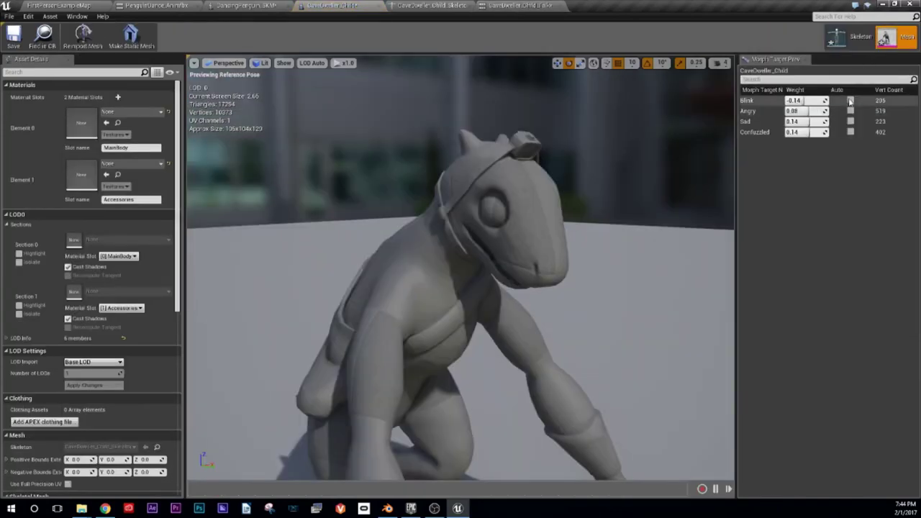
{"action": "left_click", "coordinate": [807, 101]}
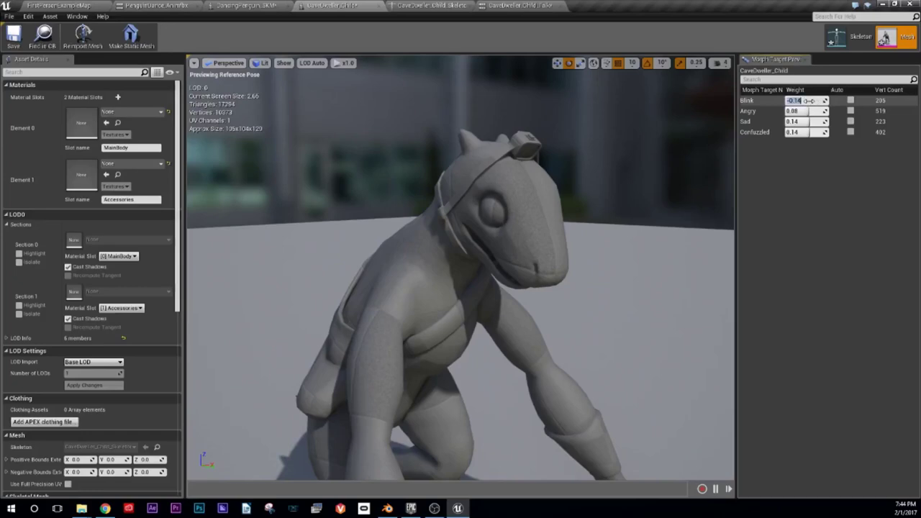
{"action": "type", "text": "0"}
{"action": "left_click", "coordinate": [804, 111]}
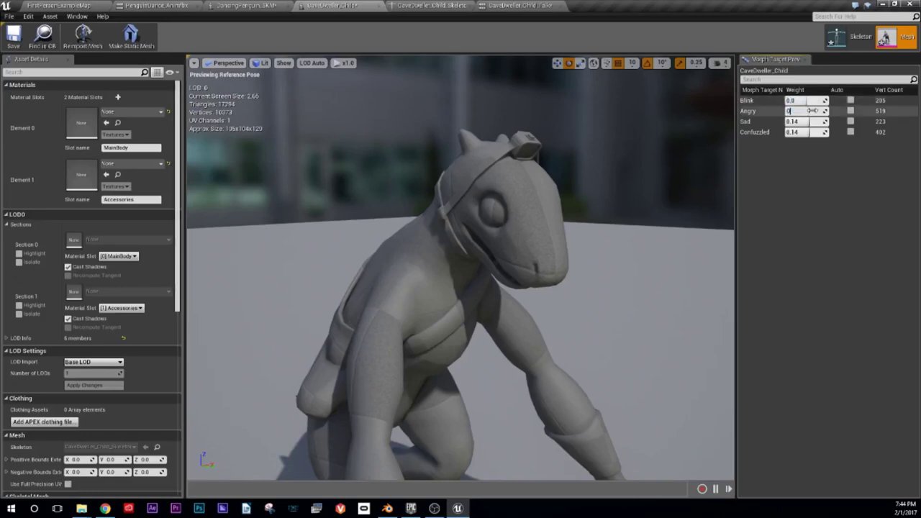
{"action": "type", "text": "0"}
{"action": "left_click", "coordinate": [805, 121]}
{"action": "type", "text": "0"}
{"action": "left_click", "coordinate": [810, 132]}
{"action": "type", "text": "0"}
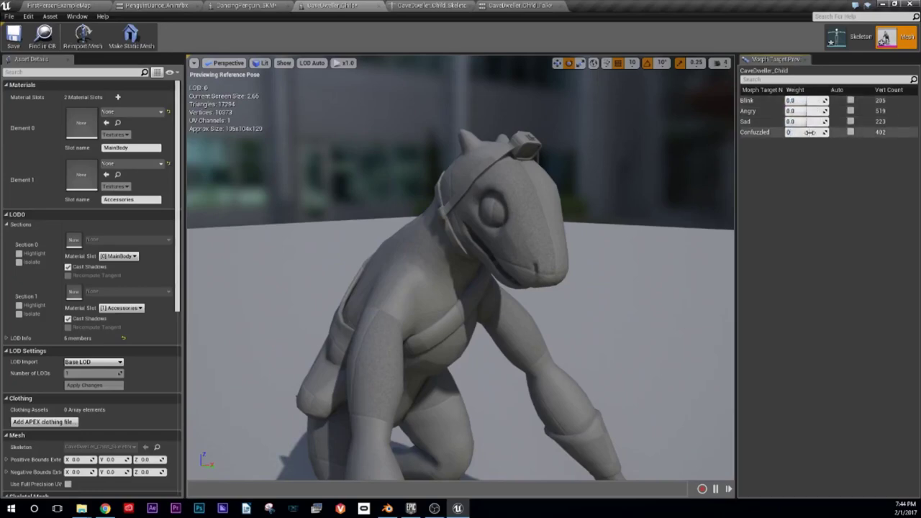
{"action": "key", "text": "Return"}
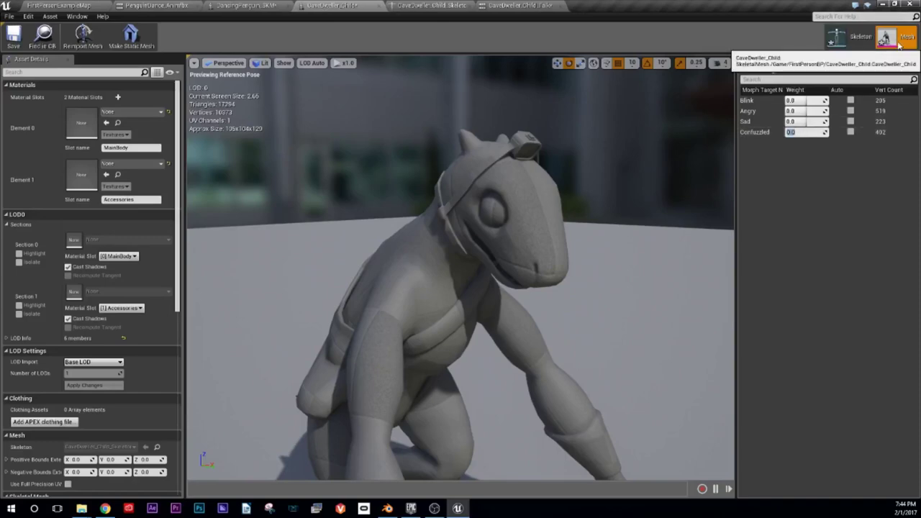
{"action": "left_click", "coordinate": [443, 5]}
Step: Back in CaveDweller_Child_Talk, check the interpolation of the Blink curve keys
{"action": "left_click", "coordinate": [522, 5]}
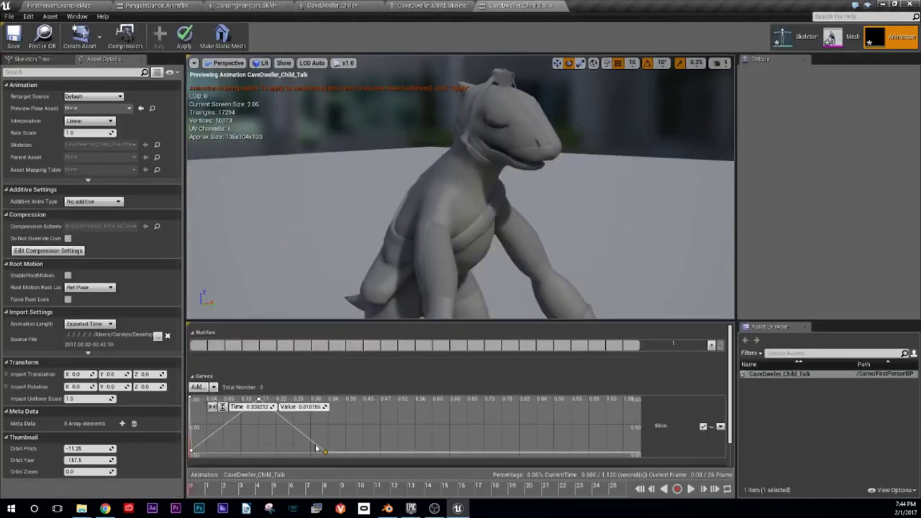
{"action": "mouse_move", "coordinate": [193, 487]}
{"action": "left_mouse_down"}
{"action": "mouse_move", "coordinate": [226, 486]}
{"action": "mouse_move", "coordinate": [188, 488]}
{"action": "mouse_move", "coordinate": [195, 469]}
{"action": "left_mouse_up"}
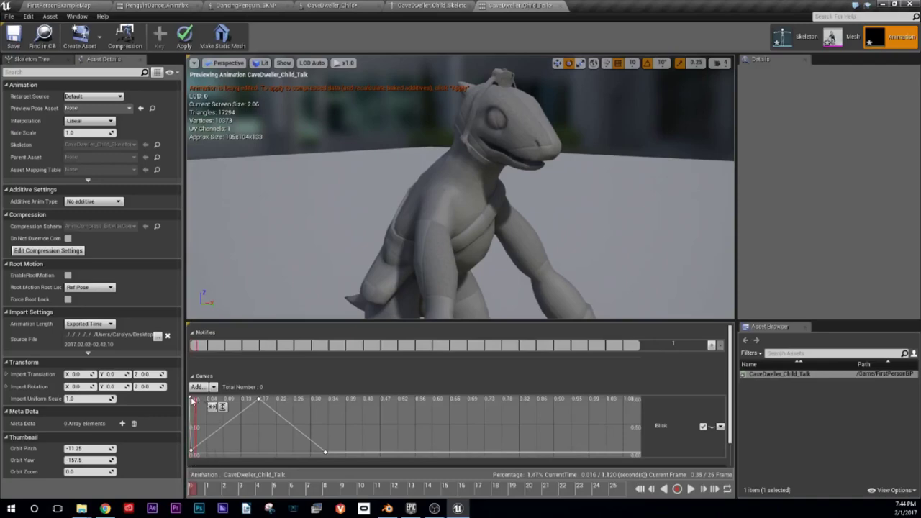
{"action": "right_click", "coordinate": [192, 400]}
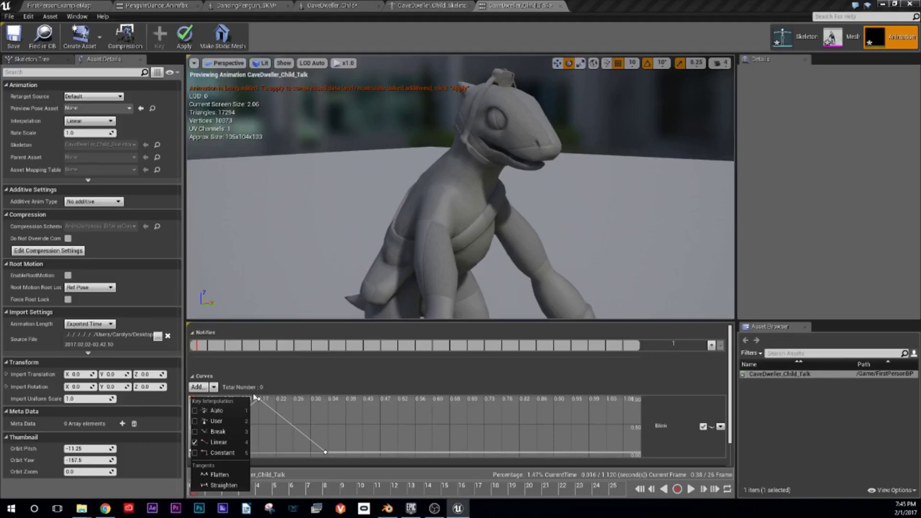
{"action": "left_click", "coordinate": [391, 412]}
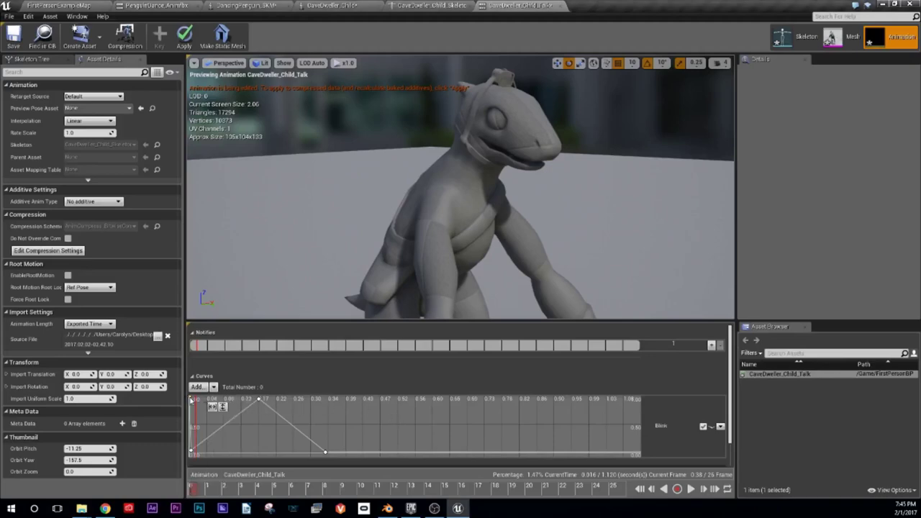
{"action": "right_click", "coordinate": [191, 401]}
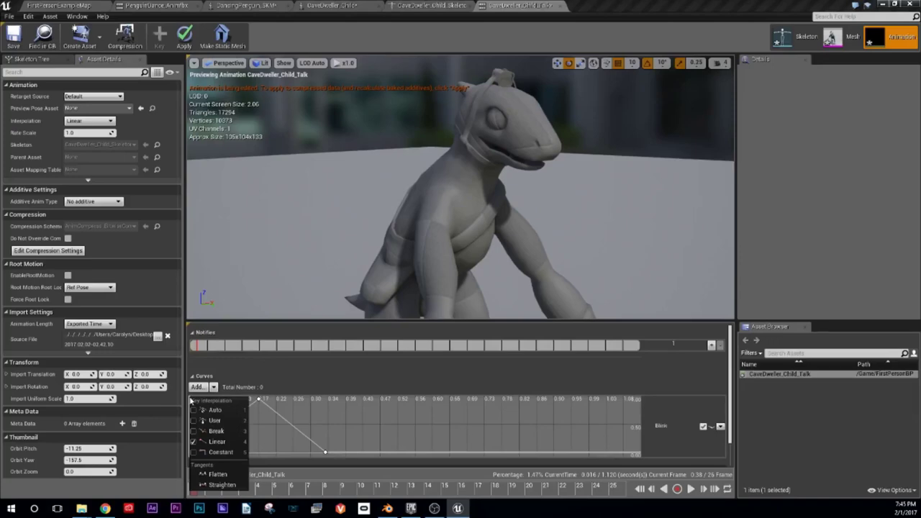
{"action": "left_click", "coordinate": [257, 409]}
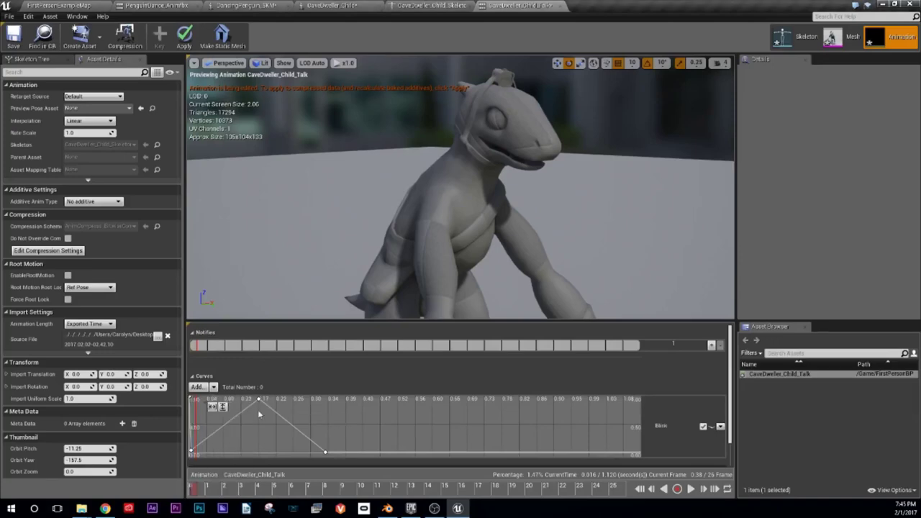
{"action": "left_click", "coordinate": [191, 410]}
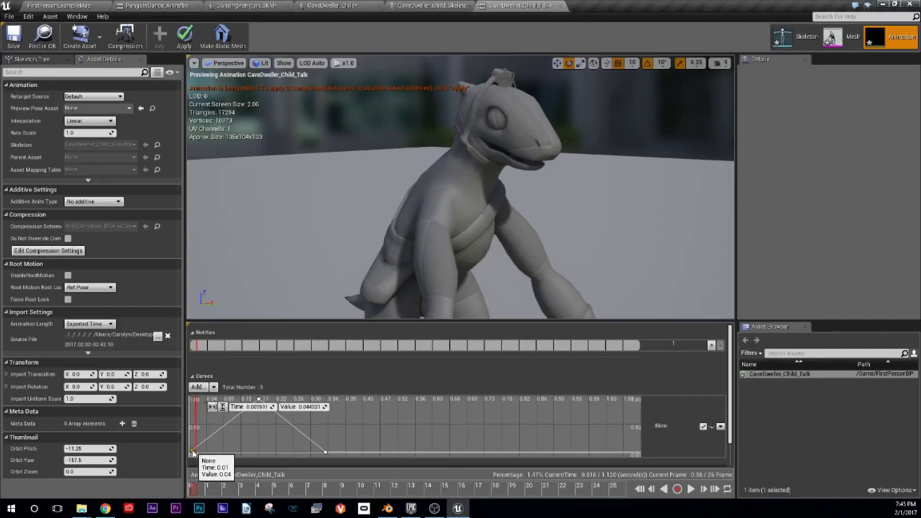
{"action": "left_click", "coordinate": [193, 451]}
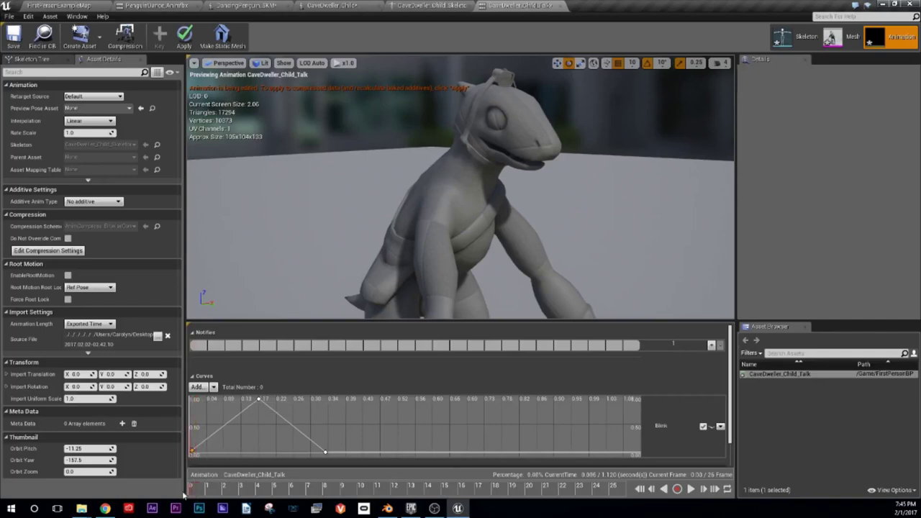
Step: Scrub to around frame 15 and drag the Asset Details splitter left to widen the viewport
{"action": "left_click_drag", "start_coordinate": [191, 490], "coordinate": [459, 497]}
{"action": "mouse_move", "coordinate": [439, 423]}
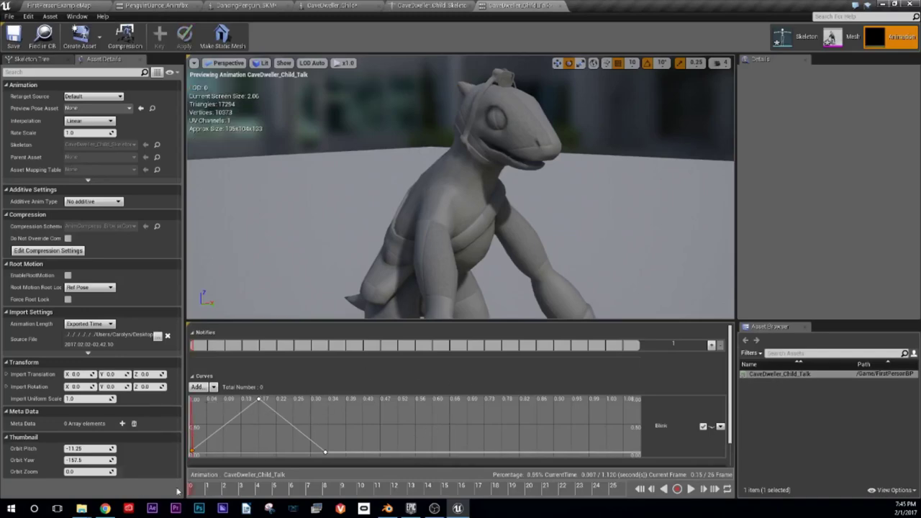
{"action": "mouse_move", "coordinate": [185, 492]}
{"action": "left_mouse_down"}
{"action": "mouse_move", "coordinate": [239, 493]}
{"action": "mouse_move", "coordinate": [141, 492]}
{"action": "left_mouse_up"}
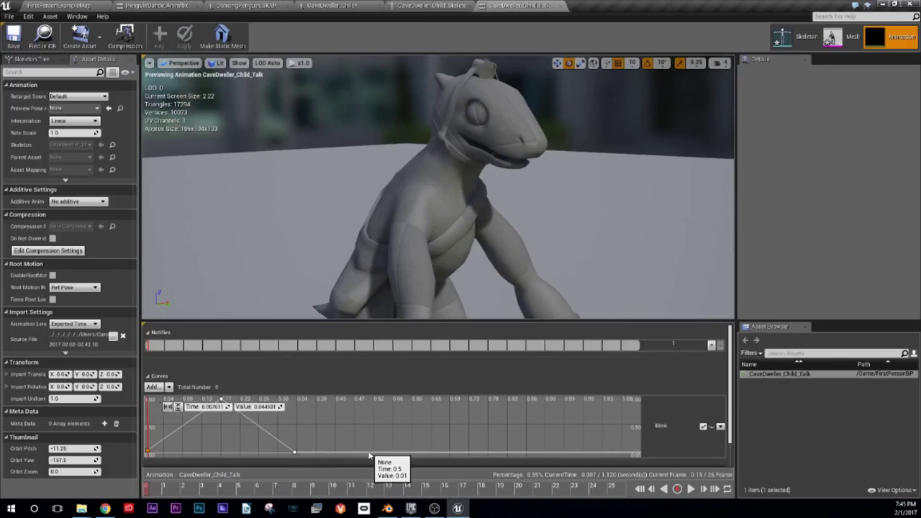
Step: Add Blink keys at 0.50 s (0), 0.59 s (1) and about 0.82 s (0)
{"action": "left_click", "coordinate": [368, 454], "text": "shift"}
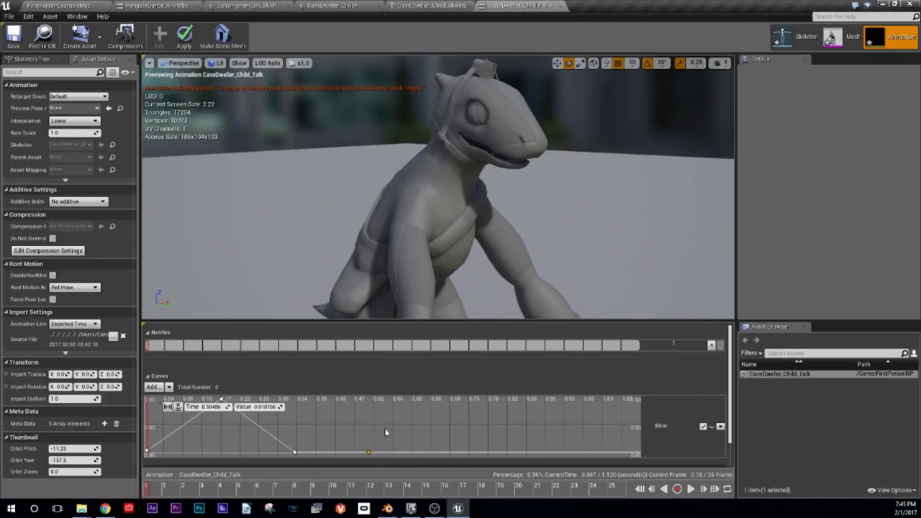
{"action": "left_click", "coordinate": [441, 399], "text": "shift"}
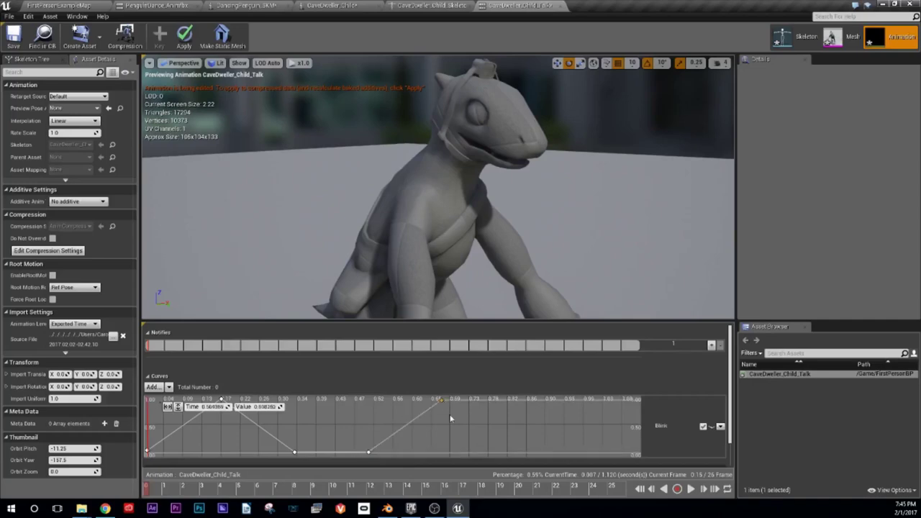
{"action": "left_click", "coordinate": [510, 454], "text": "shift"}
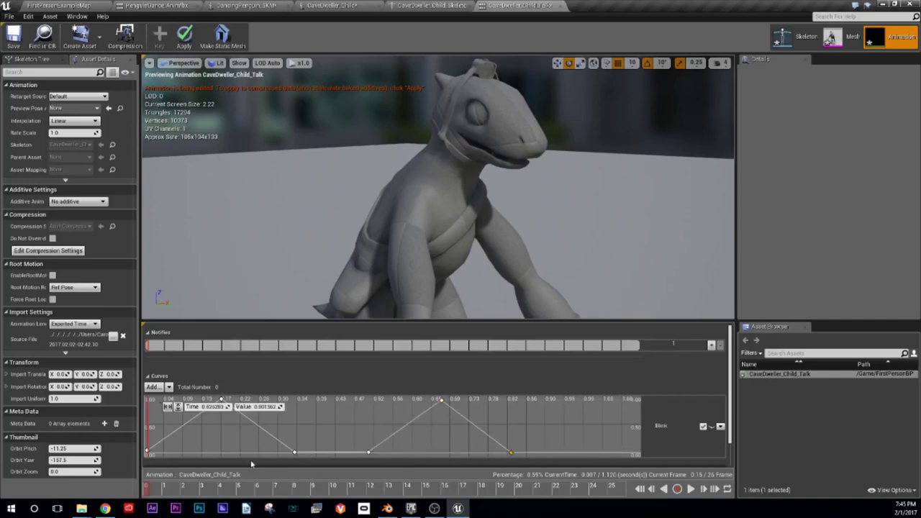
Step: Play the talk animation to preview both blinks, then switch to Blender
{"action": "left_click", "coordinate": [691, 488]}
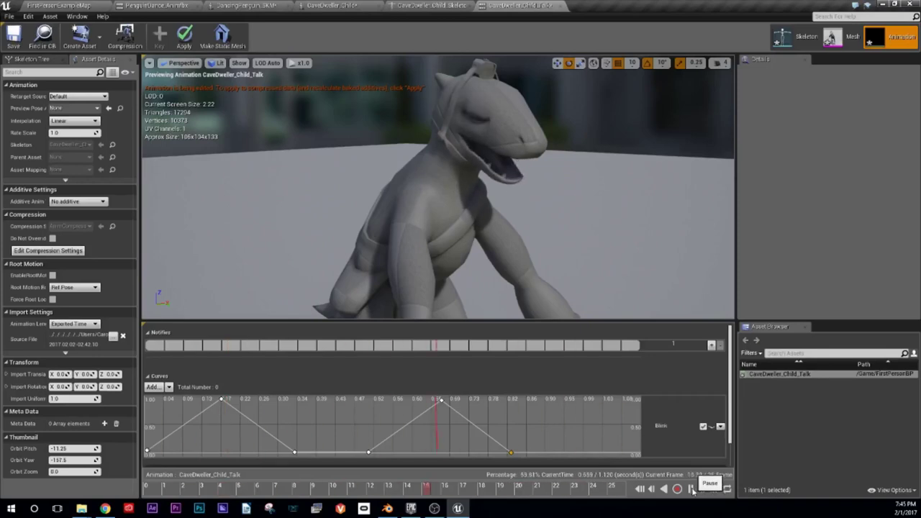
{"action": "left_click", "coordinate": [692, 490]}
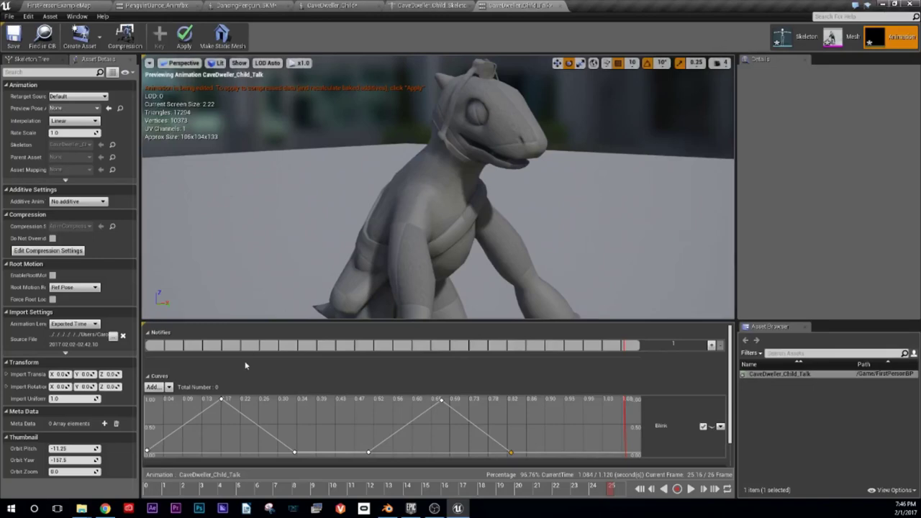
{"action": "left_click", "coordinate": [386, 510]}
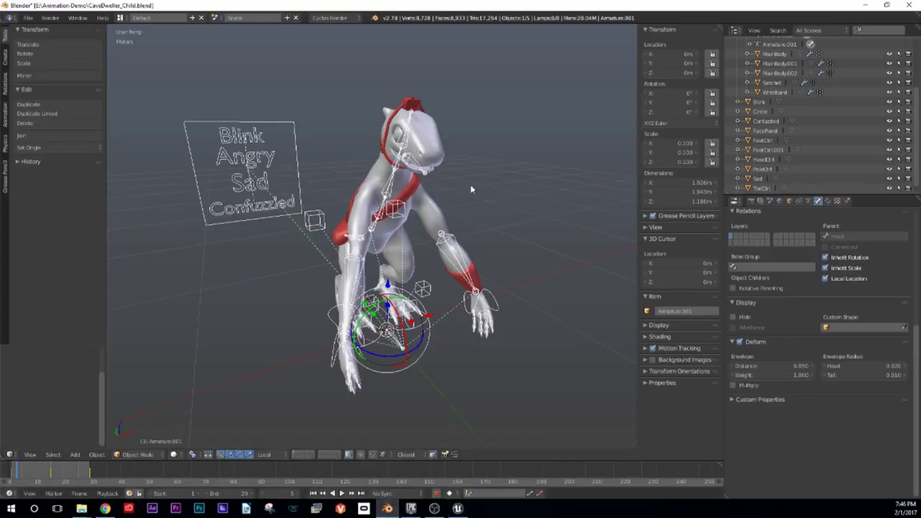
Step: Orbit around the cave-dweller child in CaveDweller_Child.blend and select its armature
{"action": "mouse_move", "coordinate": [470, 189]}
{"action": "middle_mouse_down"}
{"action": "mouse_move", "coordinate": [504, 209]}
{"action": "mouse_move", "coordinate": [273, 118]}
{"action": "middle_mouse_up"}
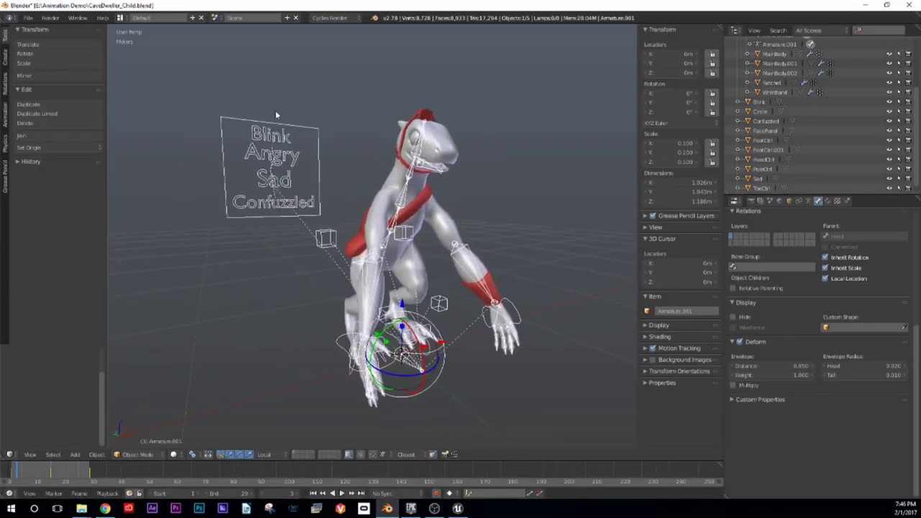
{"action": "scroll", "coordinate": [270, 131], "scroll_direction": "up", "scroll_amount": 3}
{"action": "scroll", "coordinate": [270, 131], "scroll_direction": "down", "scroll_amount": 3}
{"action": "scroll", "coordinate": [337, 206], "scroll_direction": "down", "scroll_amount": 2}
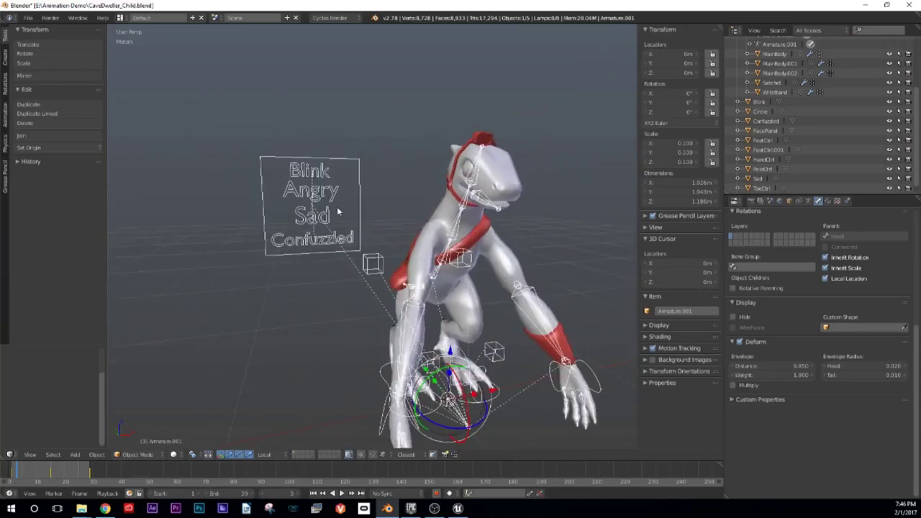
{"action": "scroll", "coordinate": [339, 166], "scroll_direction": "up", "scroll_amount": 2}
{"action": "key", "text": "a"}
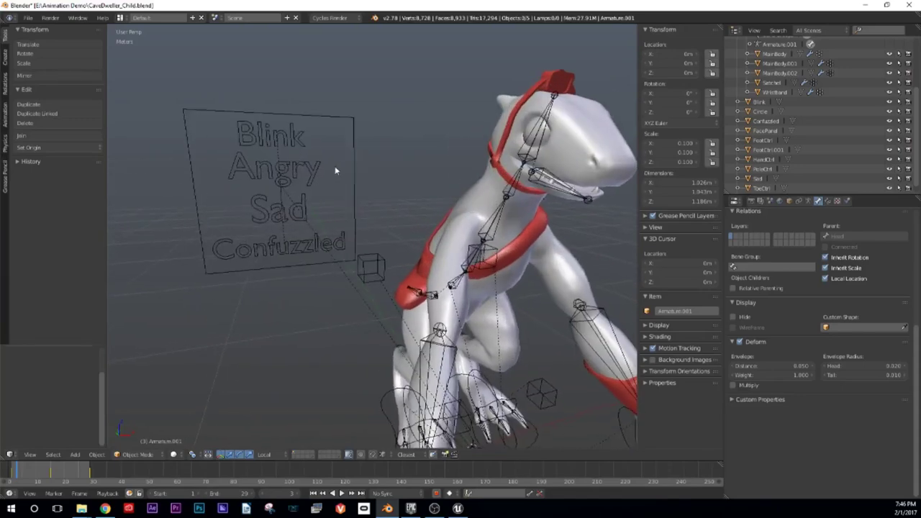
{"action": "mouse_move", "coordinate": [335, 171]}
{"action": "middle_mouse_down"}
{"action": "mouse_move", "coordinate": [374, 150]}
{"action": "mouse_move", "coordinate": [331, 161]}
{"action": "mouse_move", "coordinate": [343, 182]}
{"action": "middle_mouse_up"}
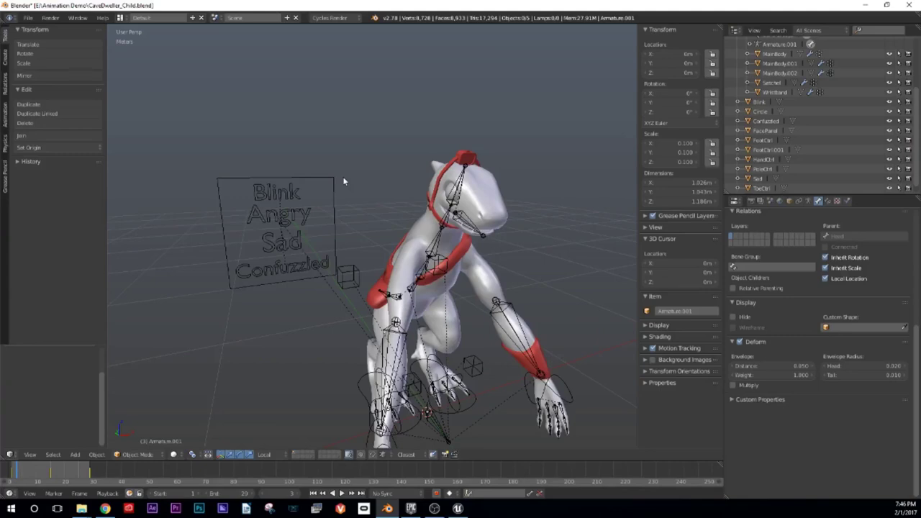
{"action": "middle_click_drag", "start_coordinate": [366, 222], "coordinate": [338, 199]}
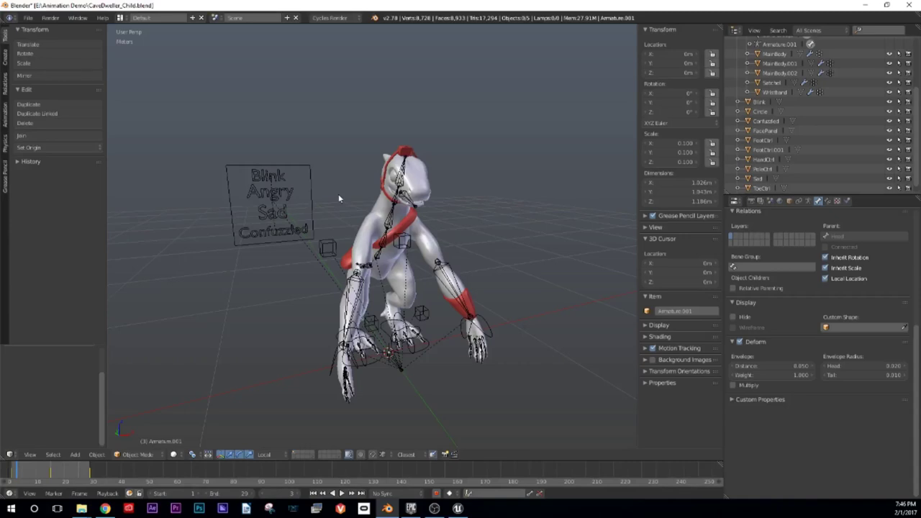
{"action": "mouse_move", "coordinate": [385, 204]}
{"action": "middle_mouse_down"}
{"action": "mouse_move", "coordinate": [408, 204]}
{"action": "mouse_move", "coordinate": [288, 191]}
{"action": "mouse_move", "coordinate": [379, 224]}
{"action": "middle_mouse_up"}
{"action": "right_click", "coordinate": [273, 171]}
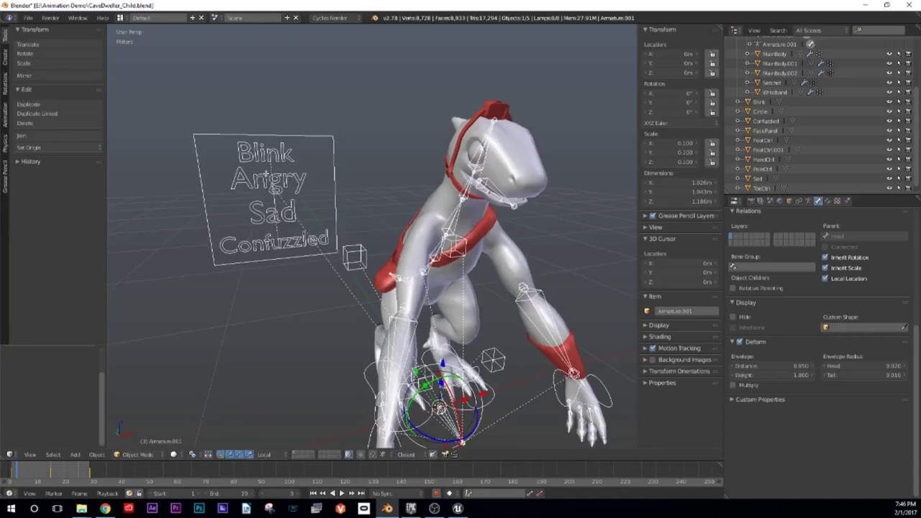
{"action": "middle_click_drag", "start_coordinate": [265, 175], "coordinate": [306, 313]}
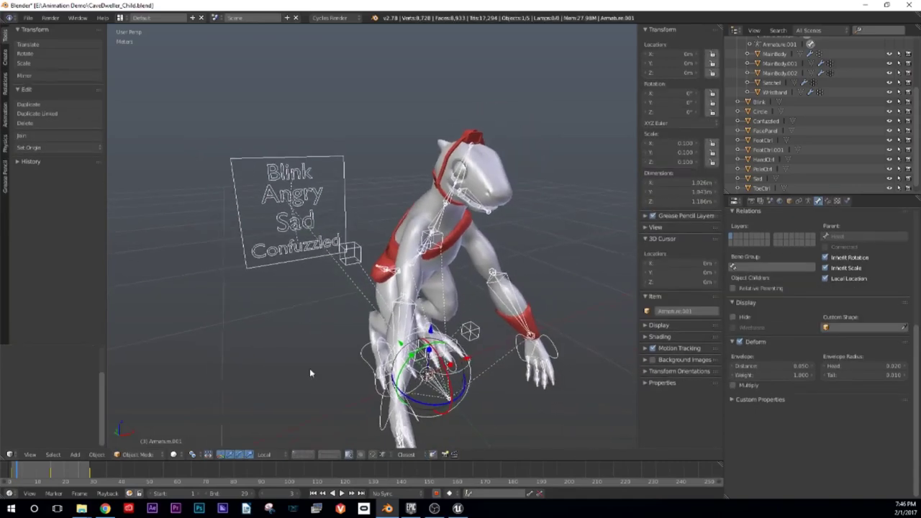
Step: Switch the armature into Pose Mode and briefly play the animation
{"action": "left_click", "coordinate": [135, 455]}
{"action": "left_click", "coordinate": [147, 424]}
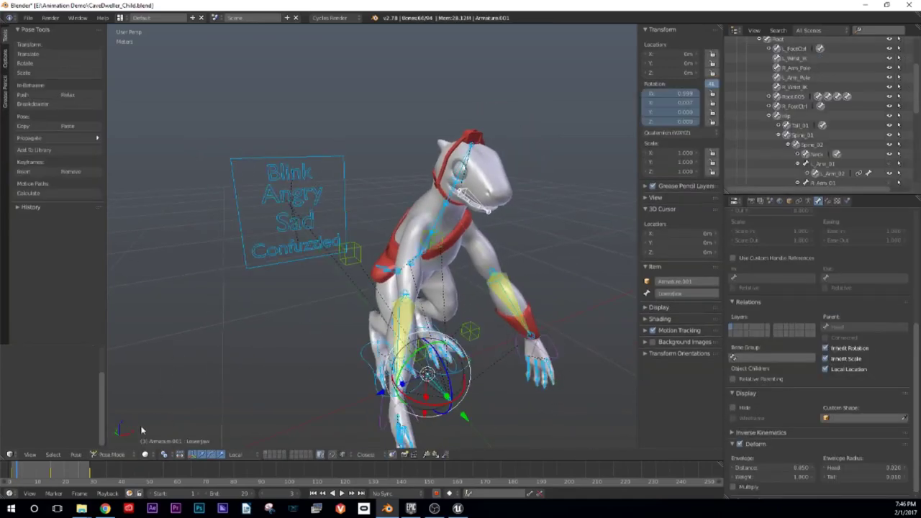
{"action": "middle_click_drag", "start_coordinate": [243, 325], "coordinate": [266, 306]}
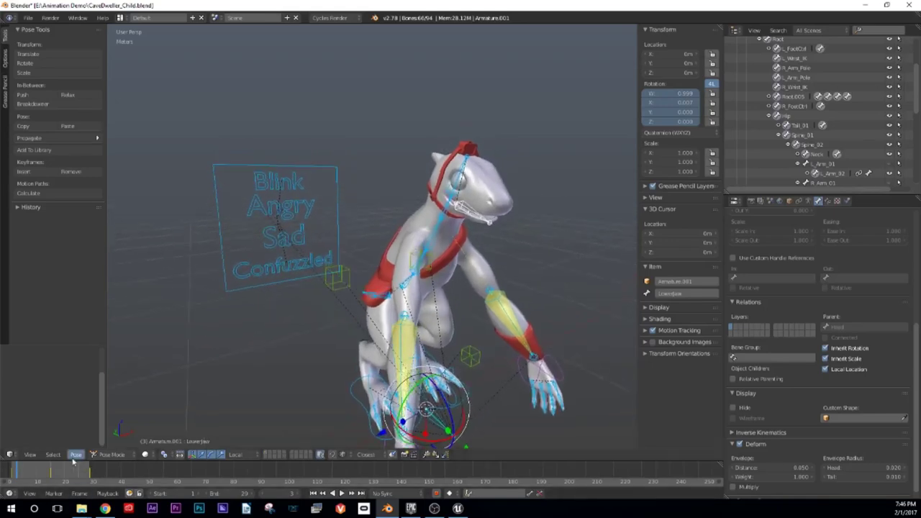
{"action": "key", "text": "alt+a"}
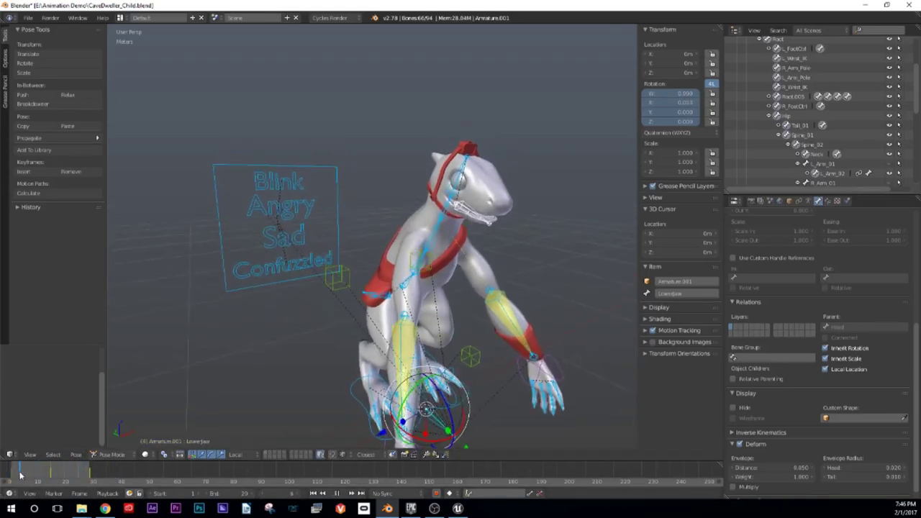
{"action": "key", "text": "alt+a"}
Step: Slide the Angry control bone along X on the expression sign
{"action": "scroll", "coordinate": [308, 226], "scroll_direction": "up", "scroll_amount": 2}
{"action": "scroll", "coordinate": [344, 226], "scroll_direction": "up", "scroll_amount": 4}
{"action": "scroll", "coordinate": [349, 225], "scroll_direction": "down", "scroll_amount": 2}
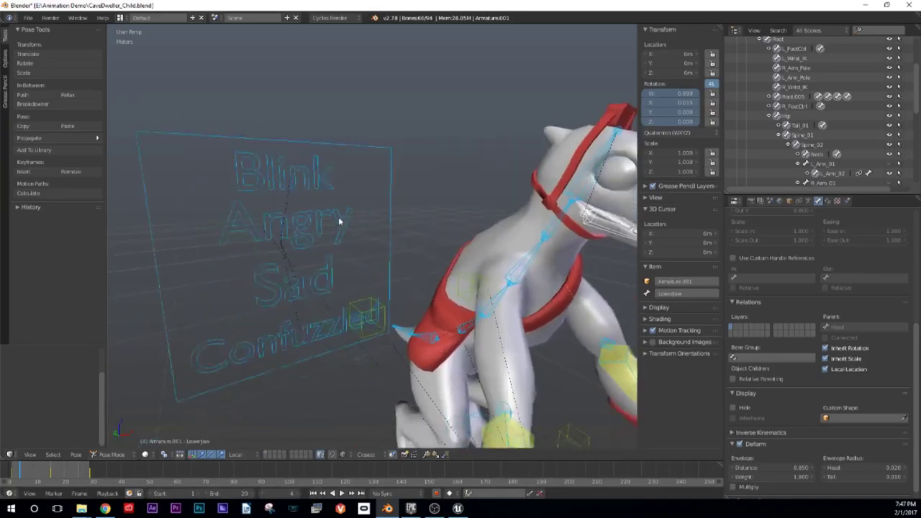
{"action": "scroll", "coordinate": [349, 225], "scroll_direction": "down", "scroll_amount": 2}
{"action": "right_click", "coordinate": [312, 186]}
{"action": "scroll", "coordinate": [311, 226], "scroll_direction": "down", "scroll_amount": 1}
{"action": "mouse_move", "coordinate": [311, 226]}
{"action": "middle_mouse_down"}
{"action": "mouse_move", "coordinate": [301, 198]}
{"action": "mouse_move", "coordinate": [319, 203]}
{"action": "middle_mouse_up"}
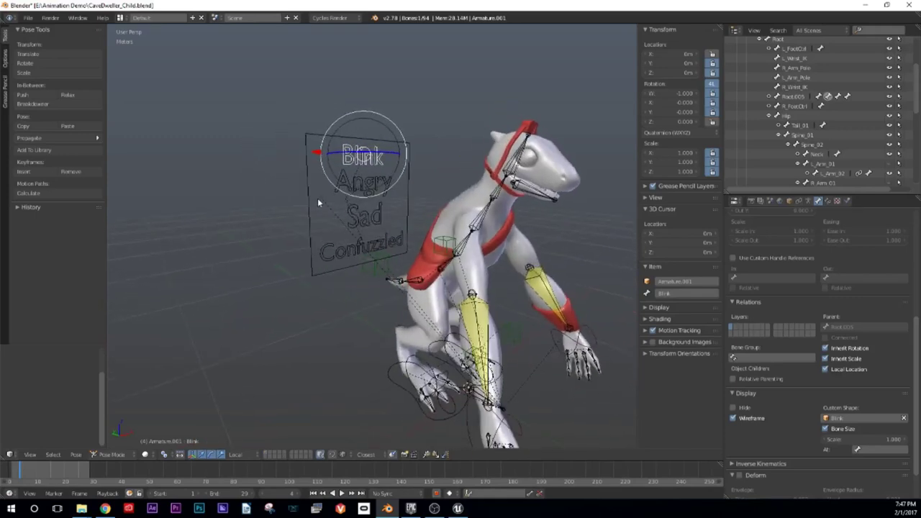
{"action": "right_click", "coordinate": [353, 184]}
{"action": "key", "text": "g"}
{"action": "key", "text": "x"}
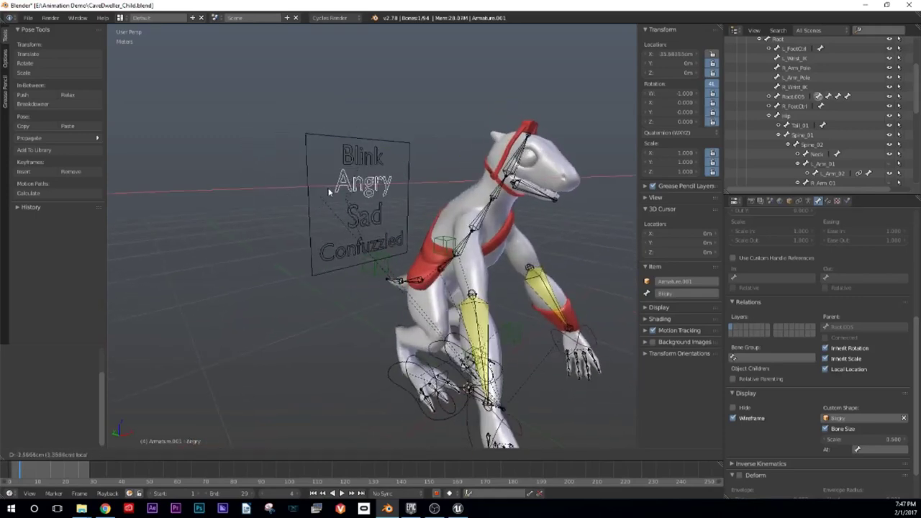
{"action": "left_click", "coordinate": [358, 165]}
Step: Slide the Blink control along X, then restore the Angry control
{"action": "right_click", "coordinate": [358, 161]}
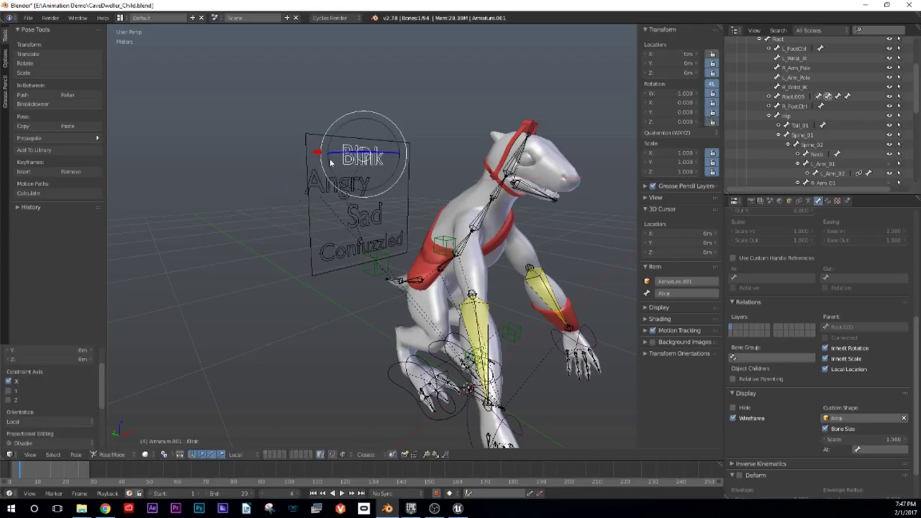
{"action": "key", "text": "g"}
{"action": "key", "text": "x"}
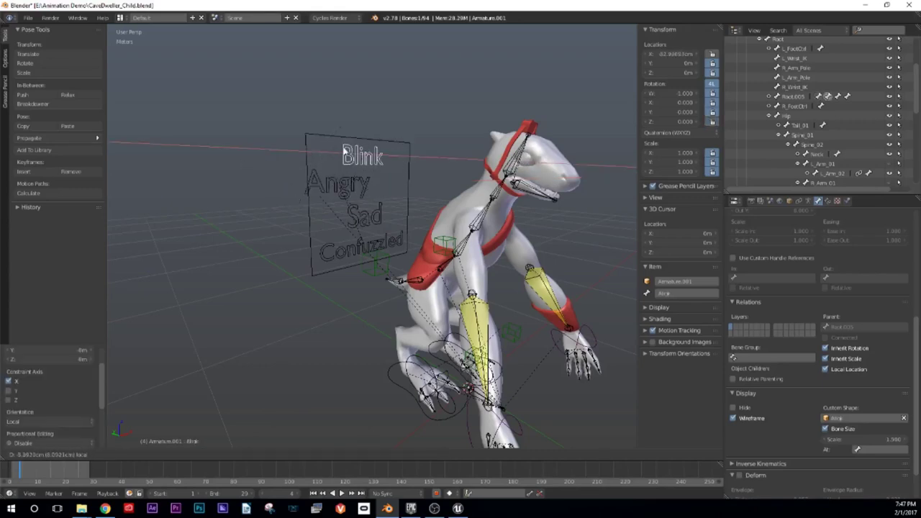
{"action": "left_click", "coordinate": [344, 152]}
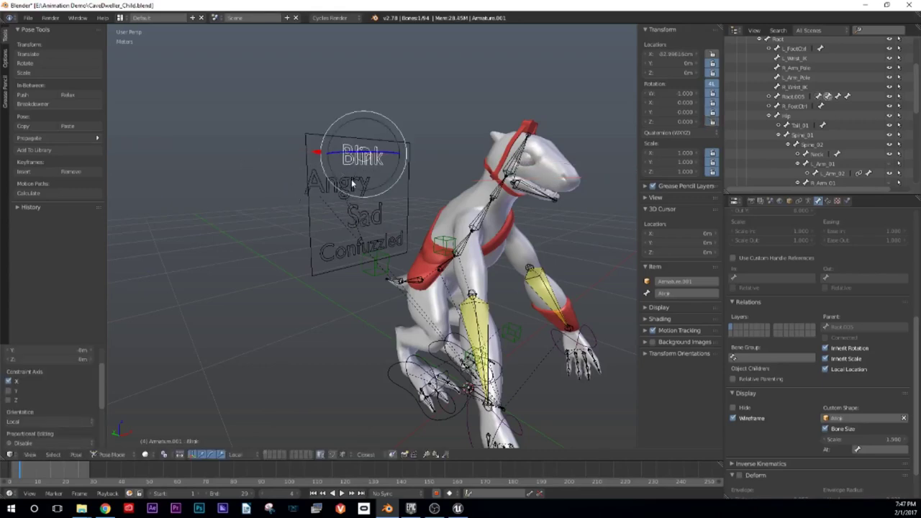
{"action": "right_click", "coordinate": [352, 185]}
{"action": "right_click", "coordinate": [290, 188]}
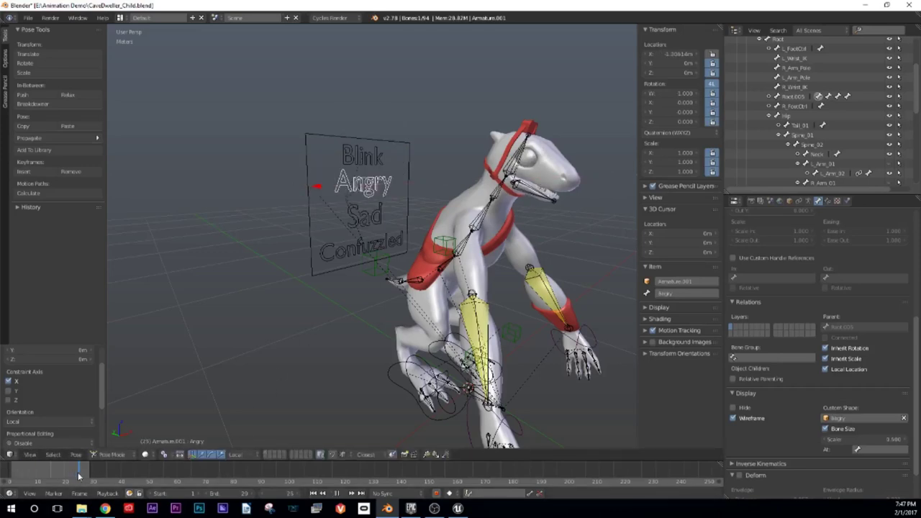
Step: Slide the Confuzzled control bone along X and save the blend file
{"action": "key", "text": "Escape"}
{"action": "middle_click_drag", "start_coordinate": [522, 274], "coordinate": [460, 259]}
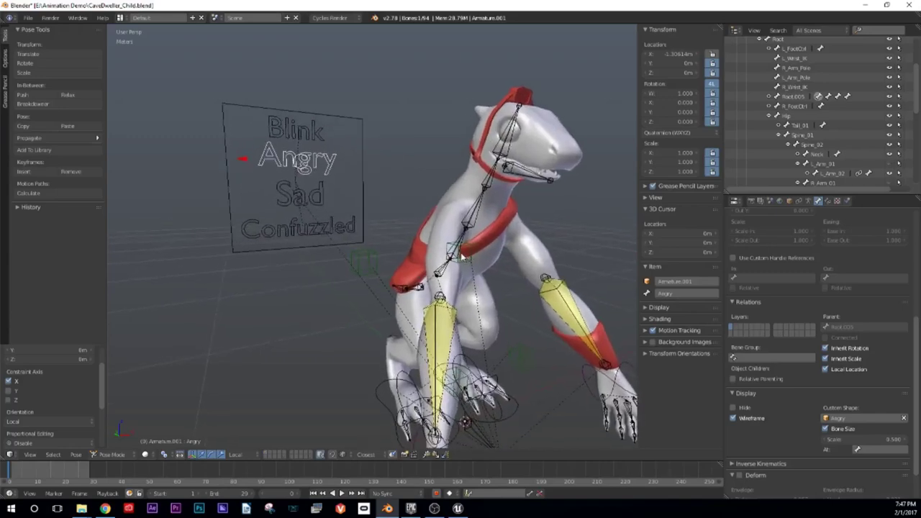
{"action": "right_click", "coordinate": [331, 240]}
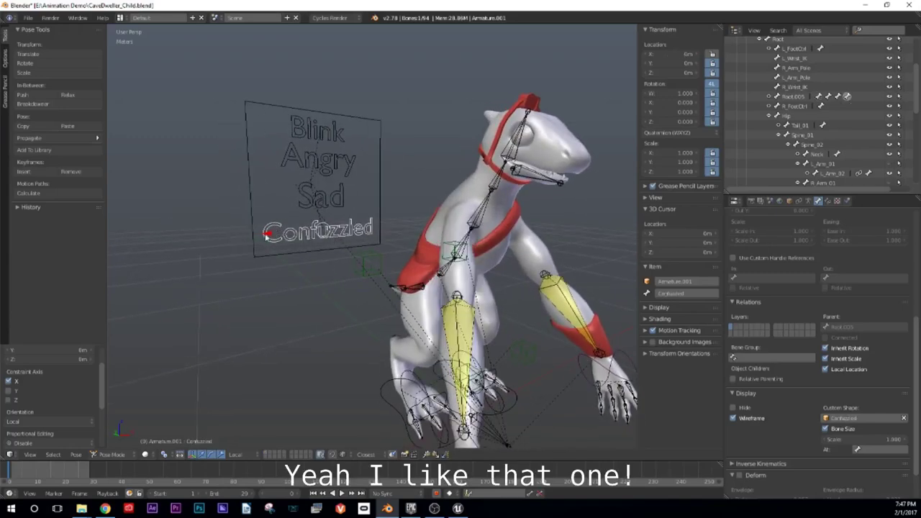
{"action": "key", "text": "g"}
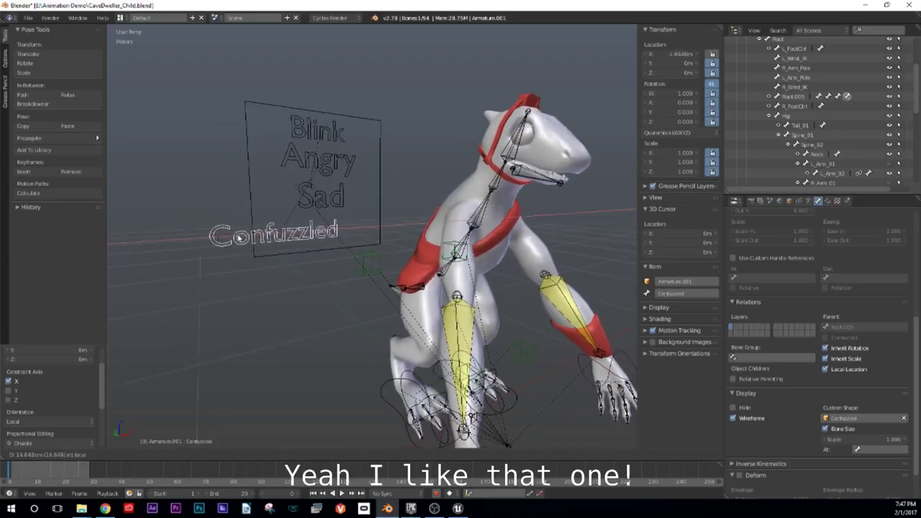
{"action": "left_click", "coordinate": [339, 207]}
{"action": "right_click", "coordinate": [340, 207]}
{"action": "mouse_move", "coordinate": [339, 206]}
{"action": "middle_mouse_down"}
{"action": "mouse_move", "coordinate": [342, 223]}
{"action": "mouse_move", "coordinate": [394, 188]}
{"action": "middle_mouse_up"}
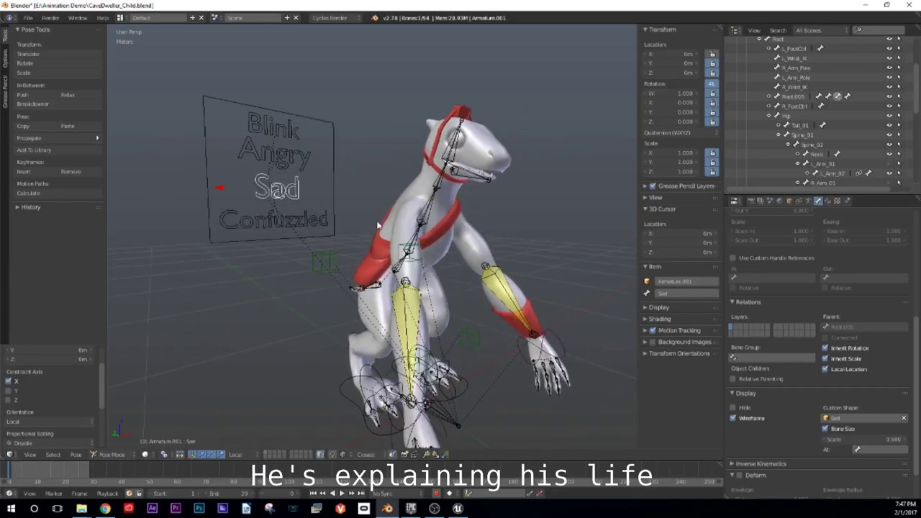
{"action": "key", "text": "ctrl+s"}
Step: Scrub frames 11 and 2, inspect the jaw and Blink bones, and select Sad at frame 7
{"action": "mouse_move", "coordinate": [475, 191]}
{"action": "middle_mouse_down"}
{"action": "mouse_move", "coordinate": [466, 213]}
{"action": "mouse_move", "coordinate": [485, 201]}
{"action": "mouse_move", "coordinate": [455, 209]}
{"action": "mouse_move", "coordinate": [451, 242]}
{"action": "middle_mouse_up"}
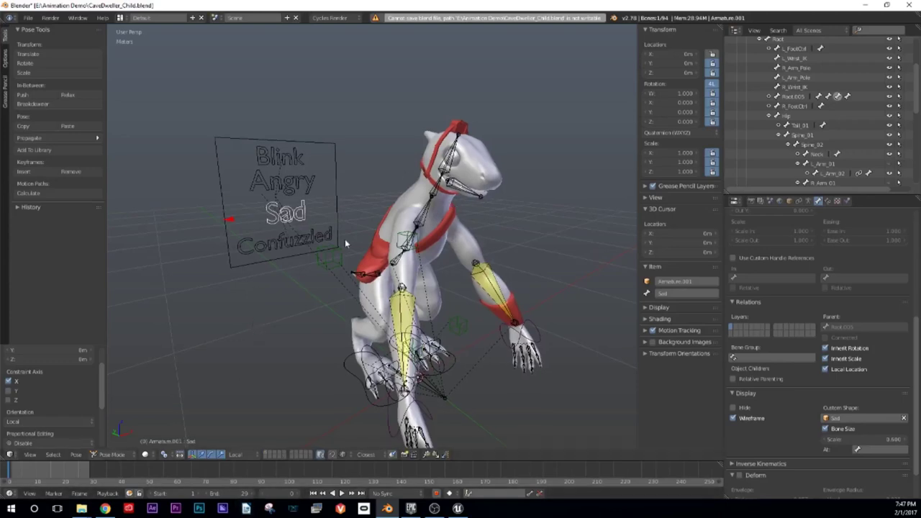
{"action": "middle_click_drag", "start_coordinate": [366, 230], "coordinate": [359, 228]}
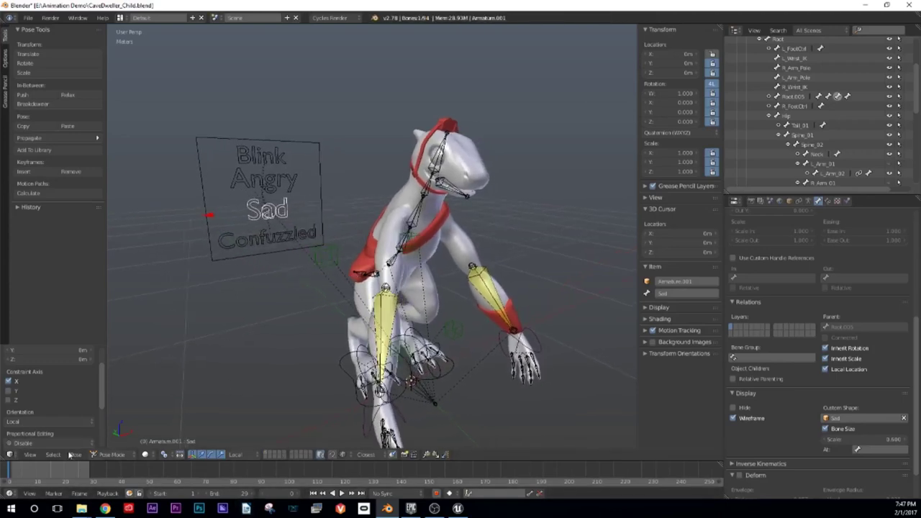
{"action": "left_click_drag", "start_coordinate": [36, 479], "coordinate": [41, 477]}
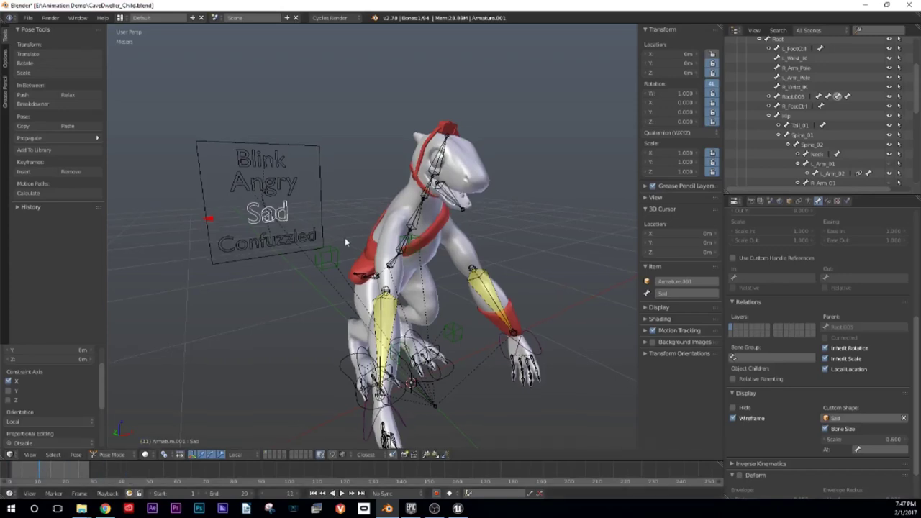
{"action": "middle_click_drag", "start_coordinate": [345, 238], "coordinate": [305, 227]}
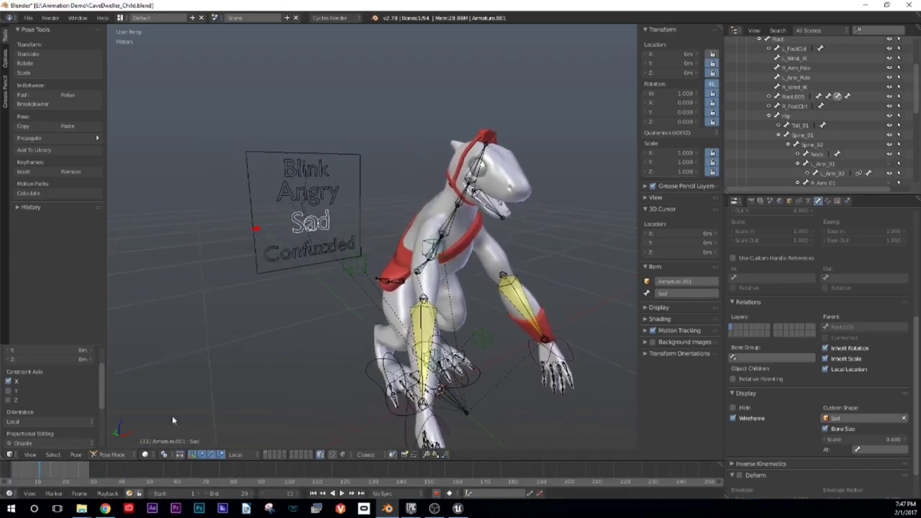
{"action": "left_click_drag", "start_coordinate": [42, 474], "coordinate": [14, 473]}
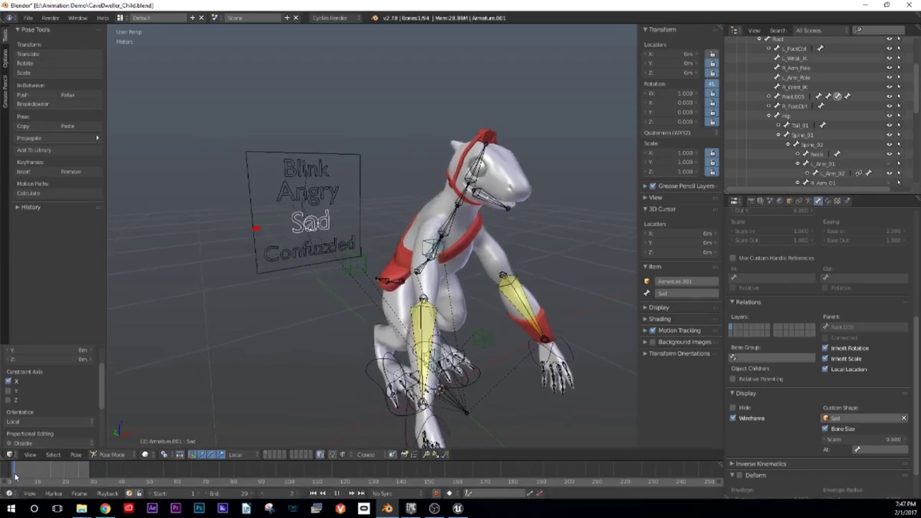
{"action": "right_click", "coordinate": [498, 204]}
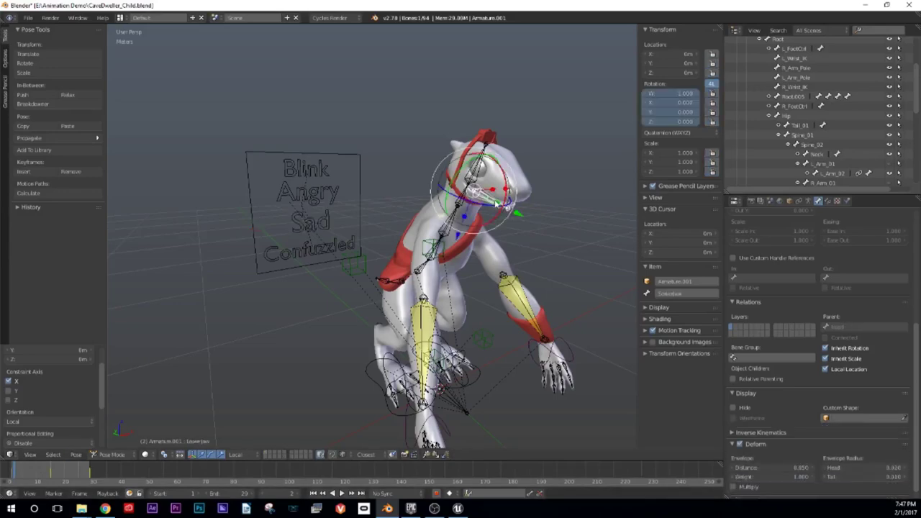
{"action": "mouse_move", "coordinate": [498, 204]}
{"action": "middle_mouse_down"}
{"action": "mouse_move", "coordinate": [515, 222]}
{"action": "mouse_move", "coordinate": [513, 246]}
{"action": "mouse_move", "coordinate": [342, 177]}
{"action": "middle_mouse_up"}
{"action": "right_click", "coordinate": [342, 179]}
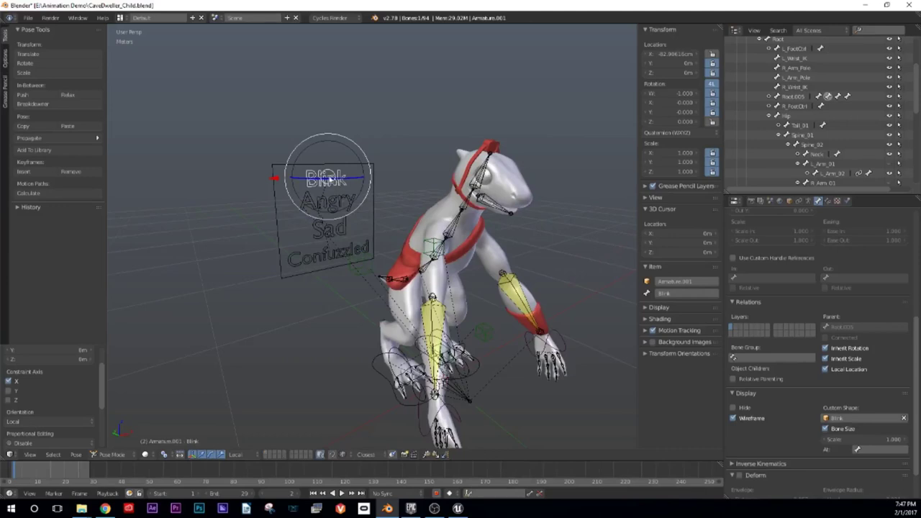
{"action": "right_click", "coordinate": [284, 236]}
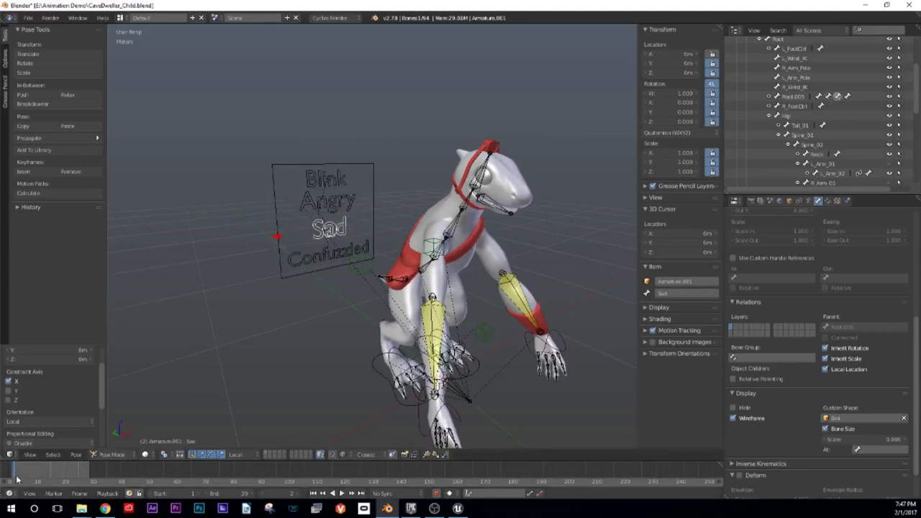
{"action": "left_click_drag", "start_coordinate": [17, 479], "coordinate": [29, 479]}
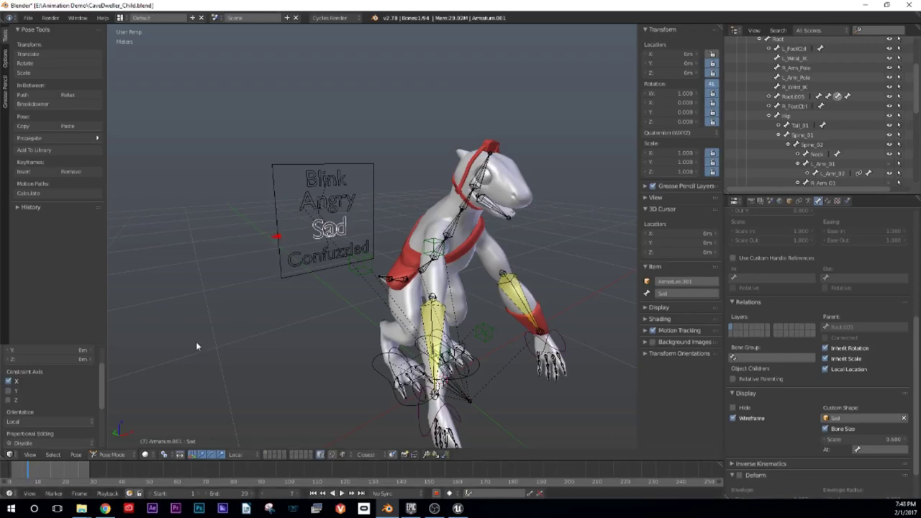
Step: Keyframe the Sad control's location, then slide it along X
{"action": "key", "text": "i"}
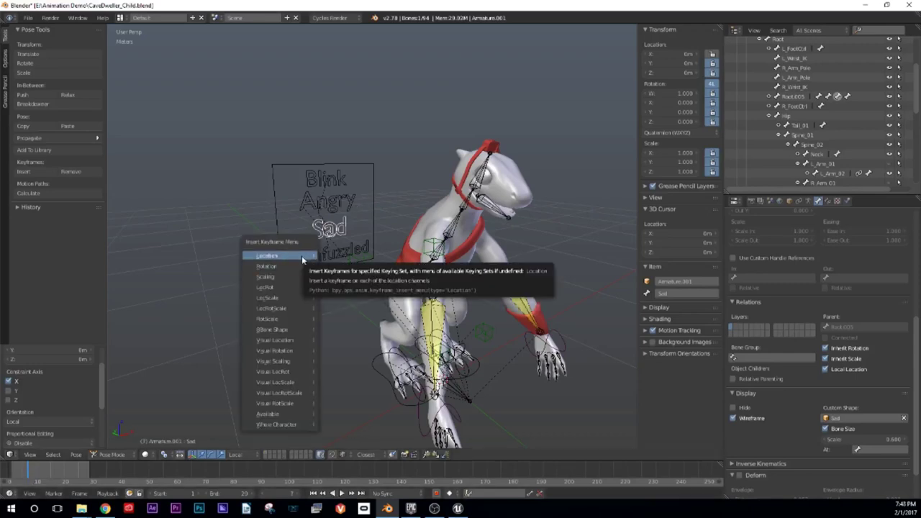
{"action": "left_click", "coordinate": [302, 260]}
{"action": "key", "text": "g"}
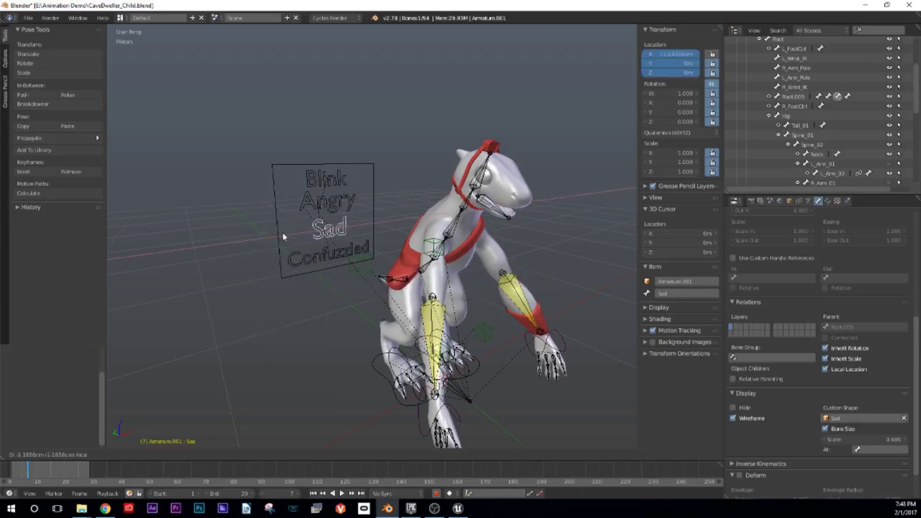
{"action": "key", "text": "x"}
{"action": "left_click", "coordinate": [291, 240]}
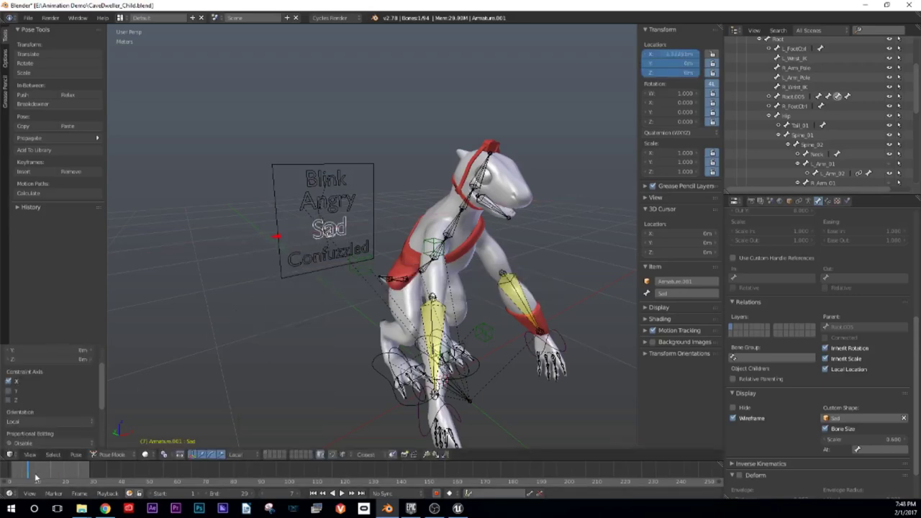
Step: At frame 14, slide the Sad control along local X and view the whole expression board
{"action": "left_click_drag", "start_coordinate": [36, 477], "coordinate": [47, 477]}
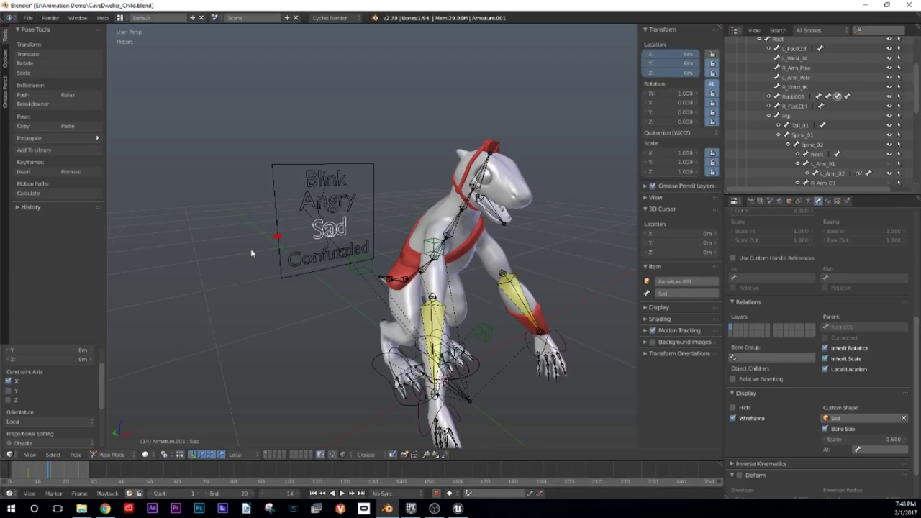
{"action": "key", "text": "g"}
{"action": "key", "text": "x"}
{"action": "key", "text": "x"}
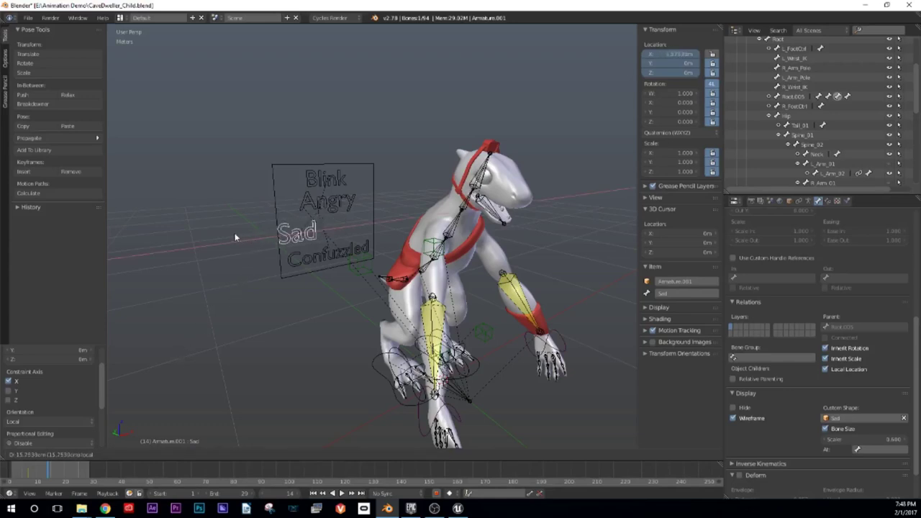
{"action": "left_click", "coordinate": [237, 239]}
{"action": "middle_click_drag", "start_coordinate": [344, 250], "coordinate": [487, 211]}
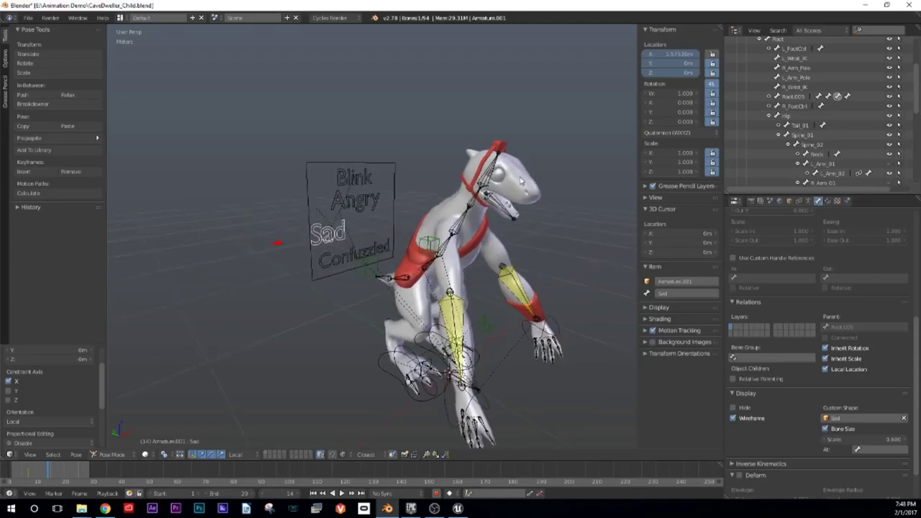
{"action": "scroll", "coordinate": [524, 181], "scroll_direction": "up", "scroll_amount": 4}
{"action": "scroll", "coordinate": [544, 213], "scroll_direction": "up", "scroll_amount": 2}
{"action": "scroll", "coordinate": [542, 207], "scroll_direction": "down", "scroll_amount": 2}
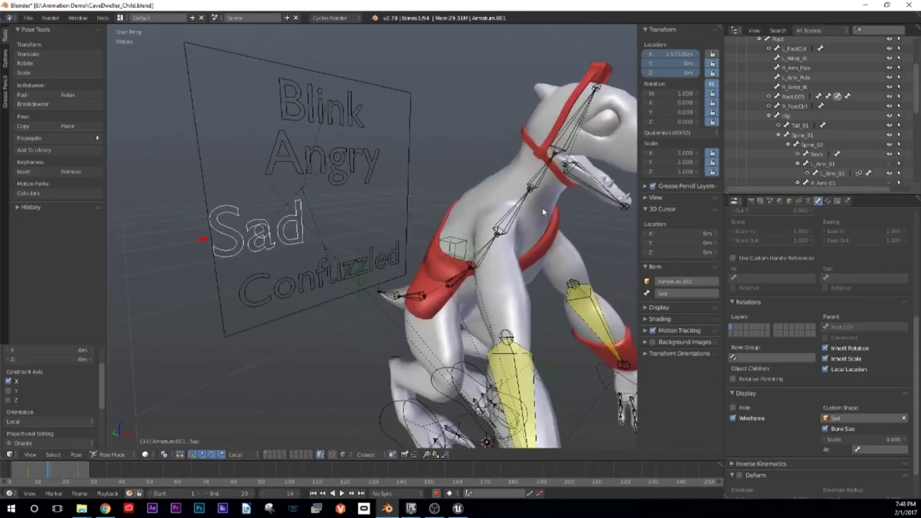
{"action": "scroll", "coordinate": [377, 238], "scroll_direction": "up", "scroll_amount": 3}
{"action": "scroll", "coordinate": [339, 236], "scroll_direction": "down", "scroll_amount": 3}
{"action": "middle_click_drag", "start_coordinate": [339, 235], "coordinate": [223, 237]}
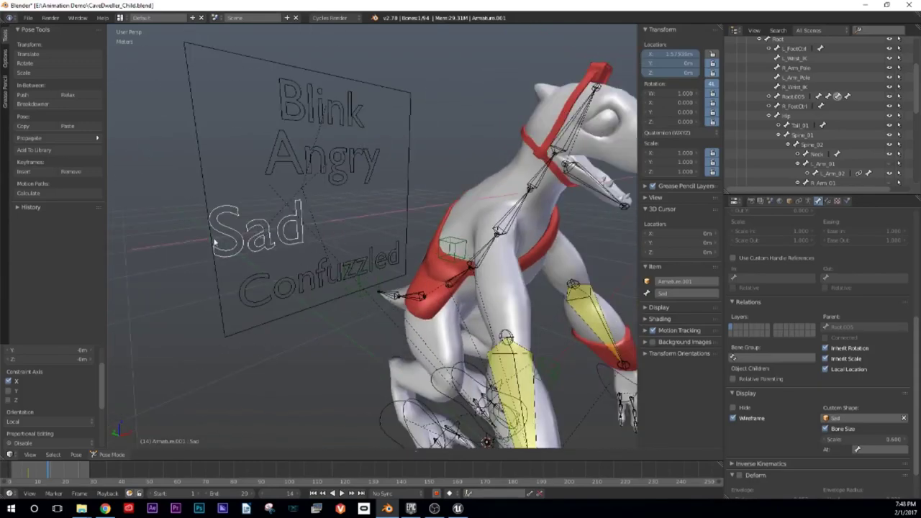
Step: Reposition the Sad bone and insert a location keyframe
{"action": "key", "text": "g"}
{"action": "left_click", "coordinate": [177, 232]}
{"action": "middle_click_drag", "start_coordinate": [372, 292], "coordinate": [321, 290]}
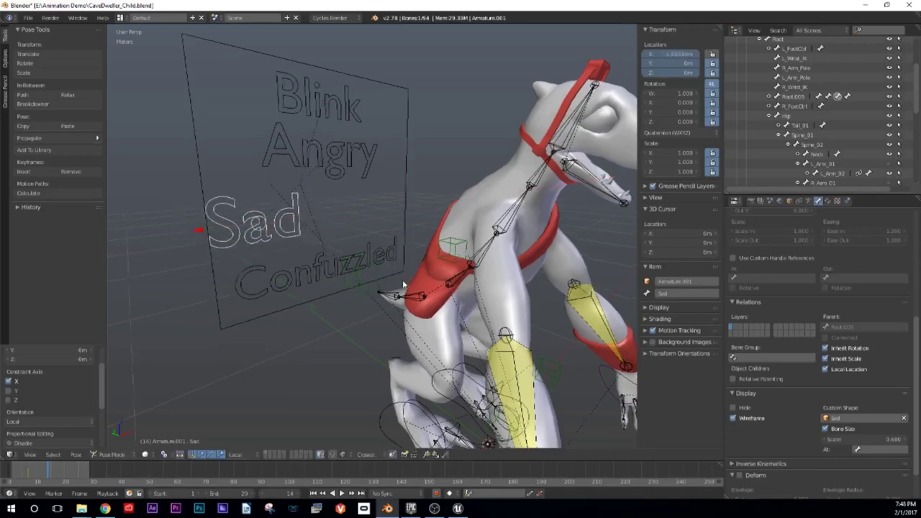
{"action": "scroll", "coordinate": [267, 323], "scroll_direction": "down", "scroll_amount": 3}
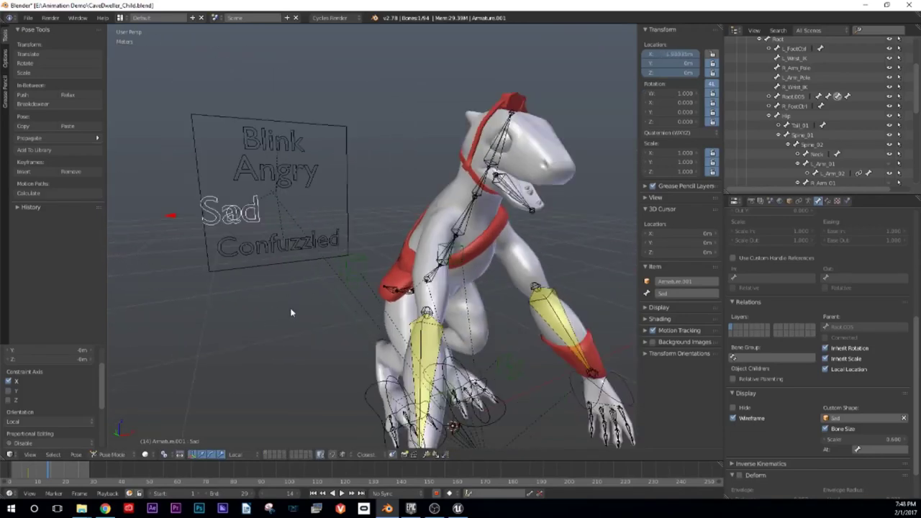
{"action": "key", "text": "i"}
{"action": "left_click", "coordinate": [291, 311]}
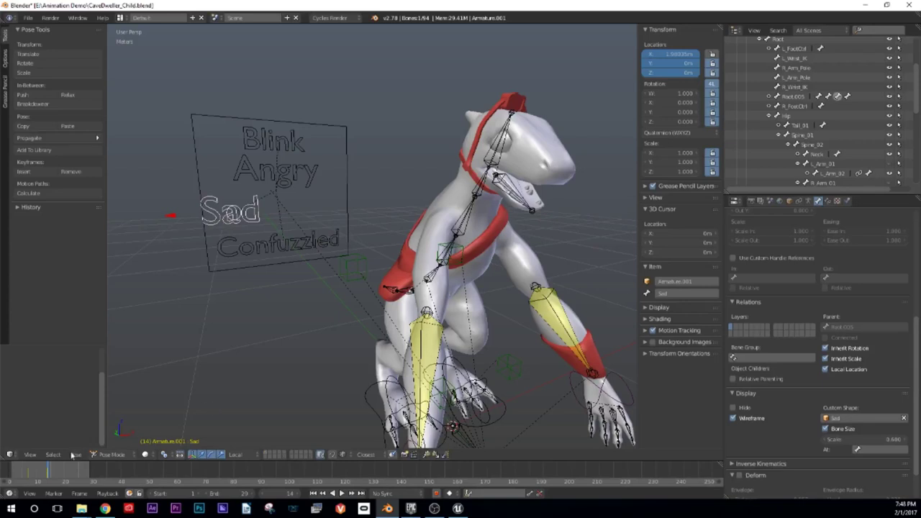
Step: Preview playback, then shift the Sad bone along X to about 1.216 m and begin keying it
{"action": "key", "text": "alt+a"}
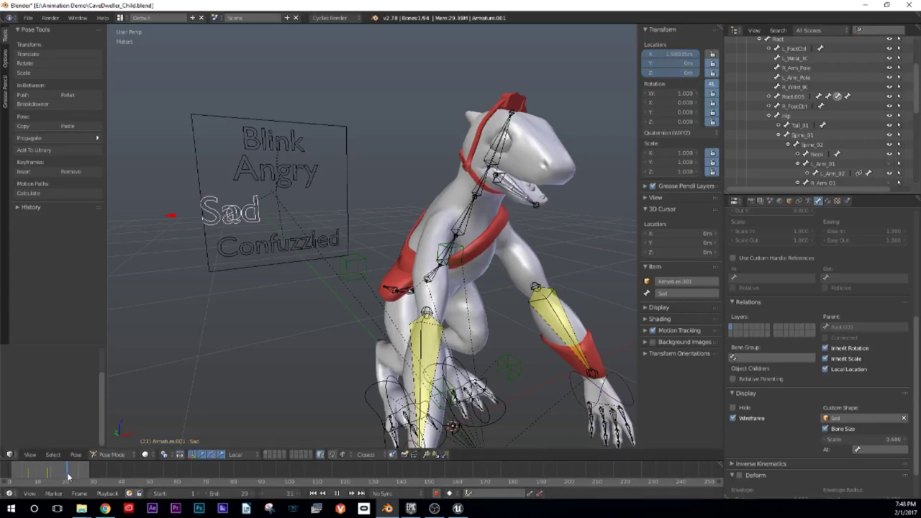
{"action": "key", "text": "alt+a"}
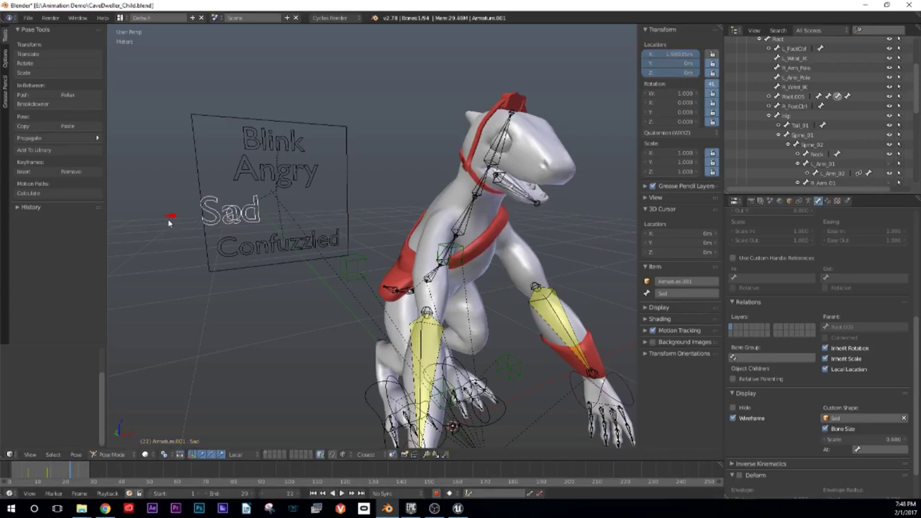
{"action": "key", "text": "g"}
{"action": "key", "text": "x"}
{"action": "left_click", "coordinate": [253, 223]}
{"action": "key", "text": "i"}
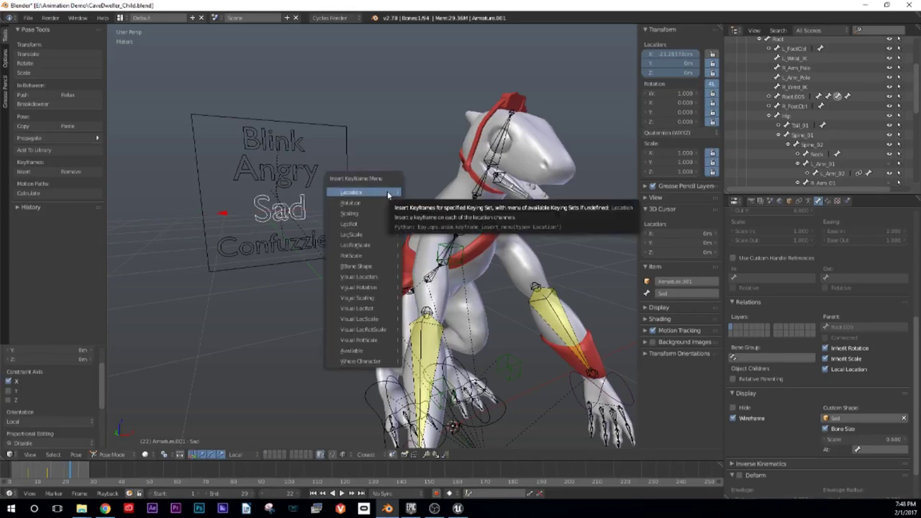
Step: Rewind to the first frame and play the animation to check the Sad expression
{"action": "middle_click_drag", "start_coordinate": [400, 207], "coordinate": [363, 211]}
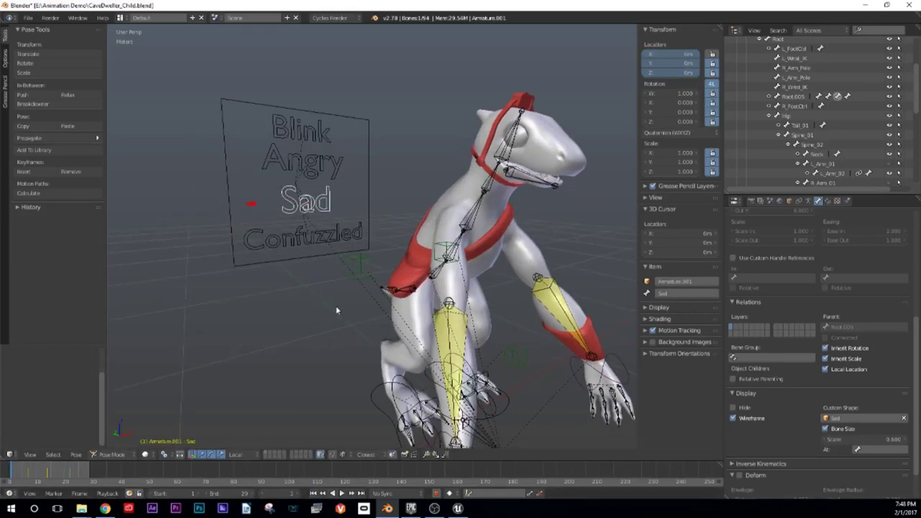
{"action": "key", "text": "shift+Left"}
{"action": "middle_click_drag", "start_coordinate": [393, 255], "coordinate": [382, 247]}
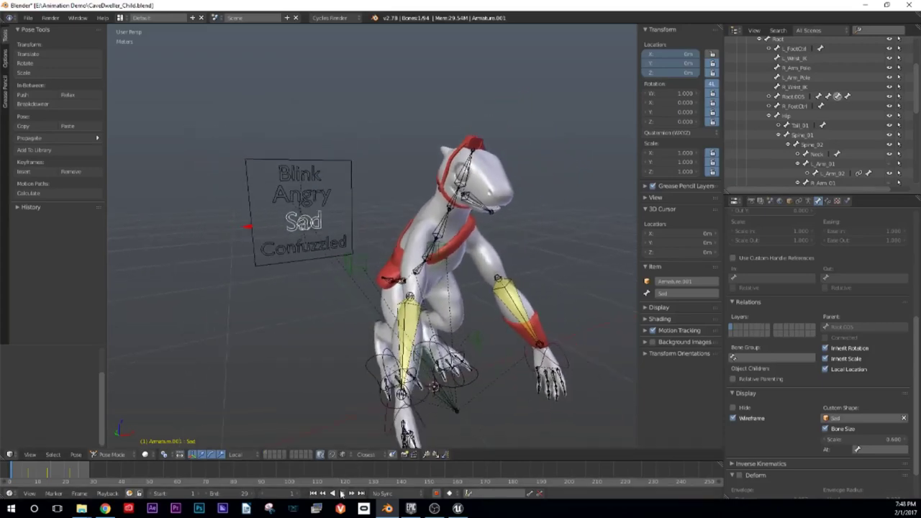
{"action": "left_click", "coordinate": [341, 493]}
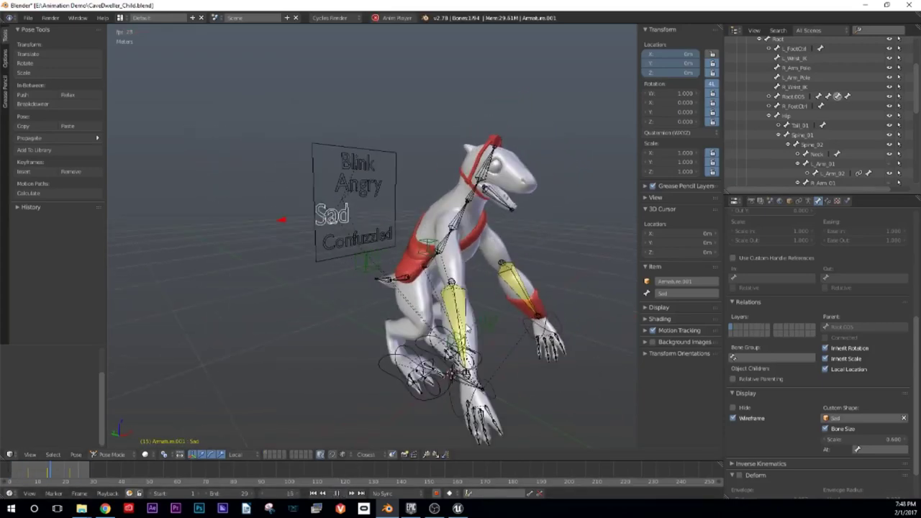
{"action": "middle_click_drag", "start_coordinate": [468, 325], "coordinate": [454, 278]}
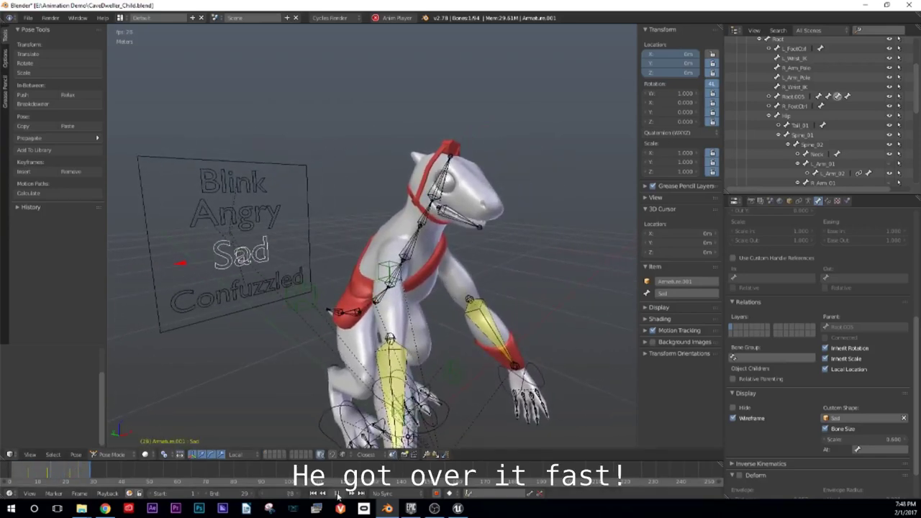
{"action": "key", "text": "alt+a"}
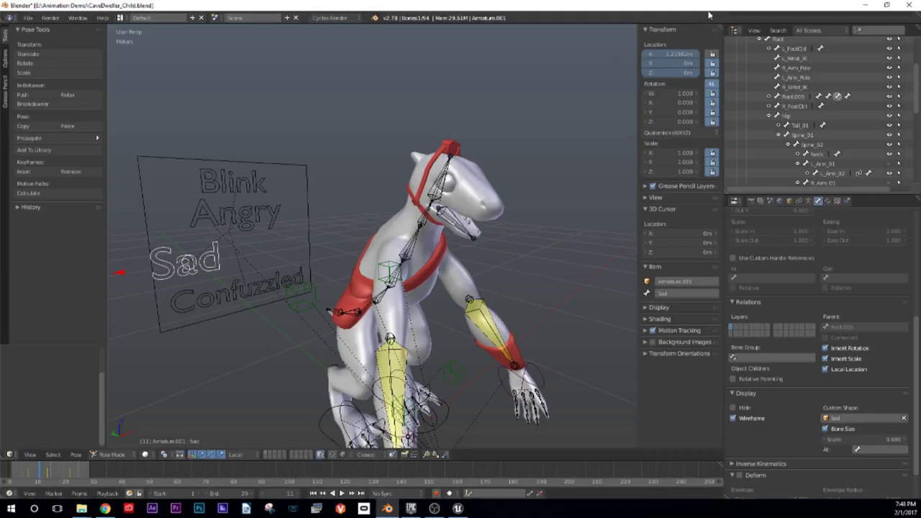
Step: Split the 3D view and turn the right half into a Dope Sheet
{"action": "left_click_drag", "start_coordinate": [720, 27], "coordinate": [461, 144]}
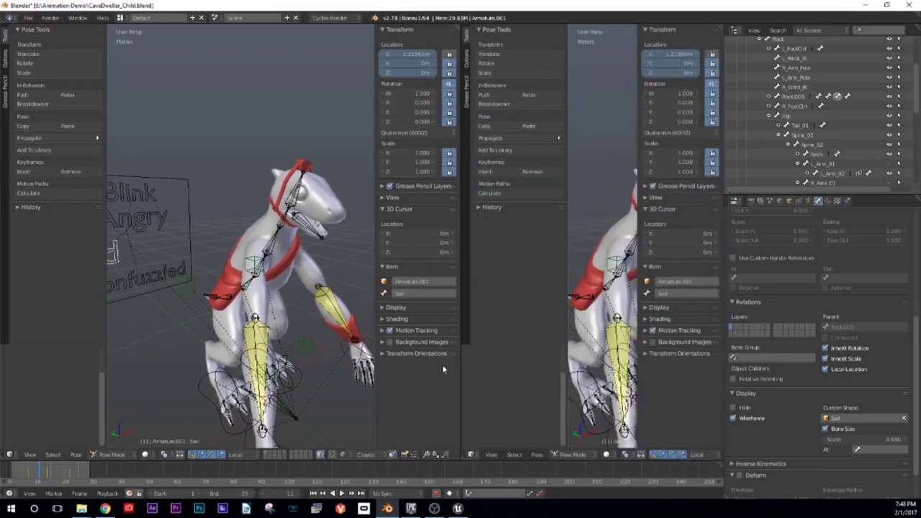
{"action": "left_click", "coordinate": [472, 456]}
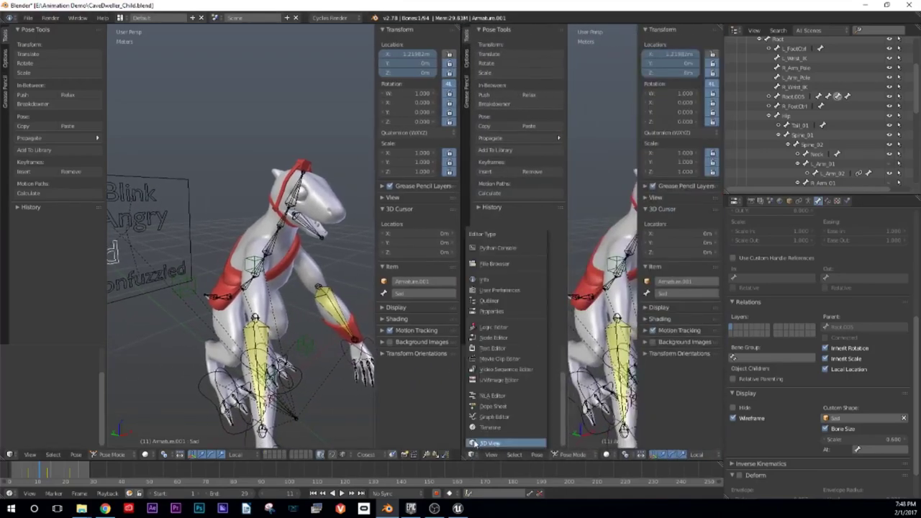
{"action": "left_click", "coordinate": [490, 407]}
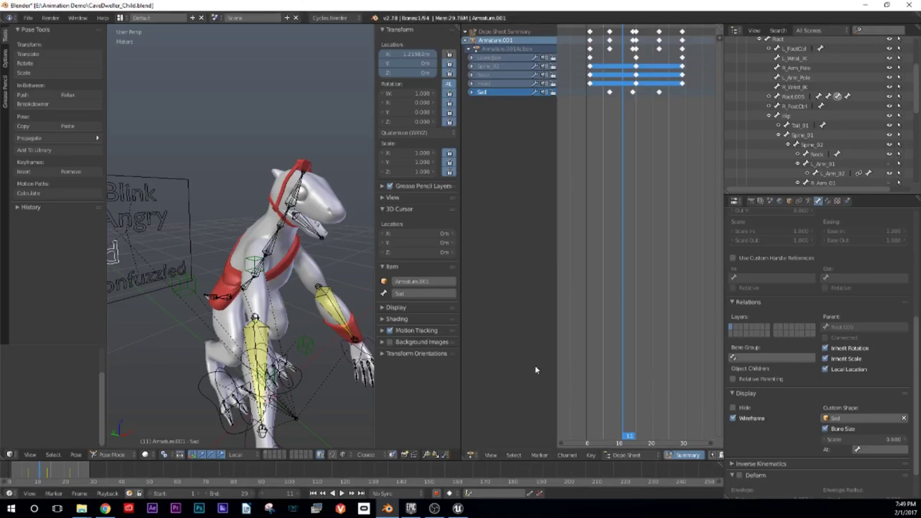
Step: Select the Sad channel's three X Location keys and stretch them in time
{"action": "left_click", "coordinate": [471, 93]}
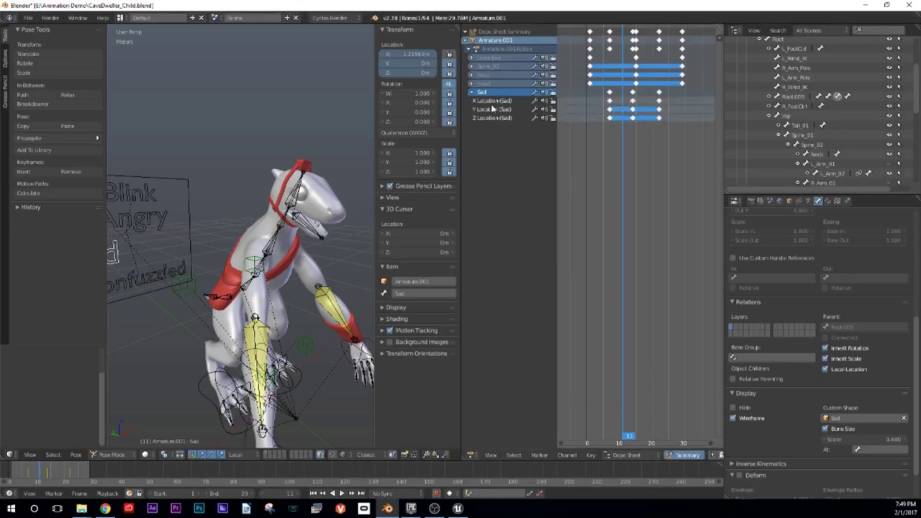
{"action": "left_click", "coordinate": [496, 102]}
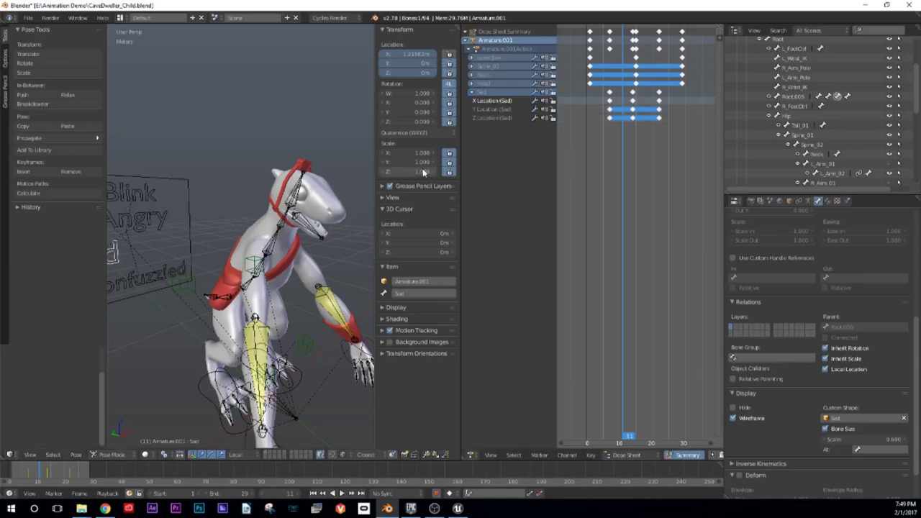
{"action": "middle_click_drag", "start_coordinate": [189, 228], "coordinate": [202, 222]}
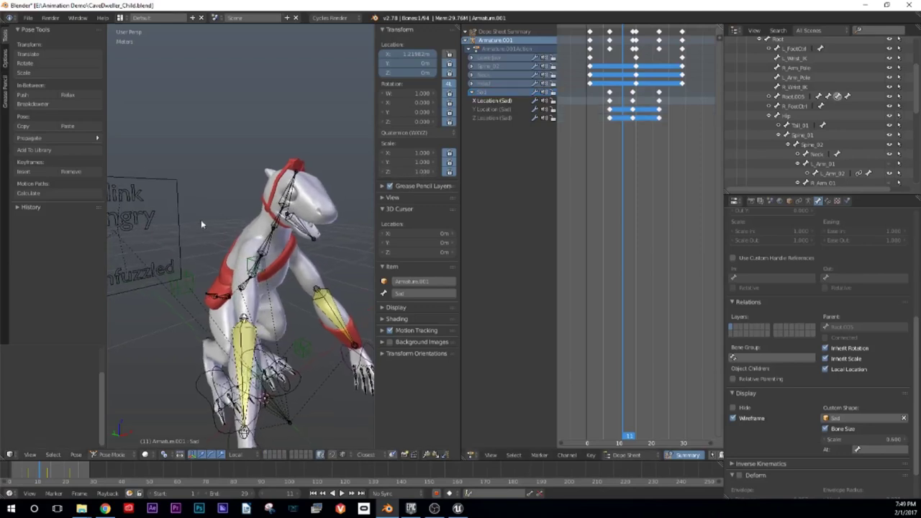
{"action": "left_click", "coordinate": [609, 102]}
{"action": "left_click", "coordinate": [659, 103], "text": "shift"}
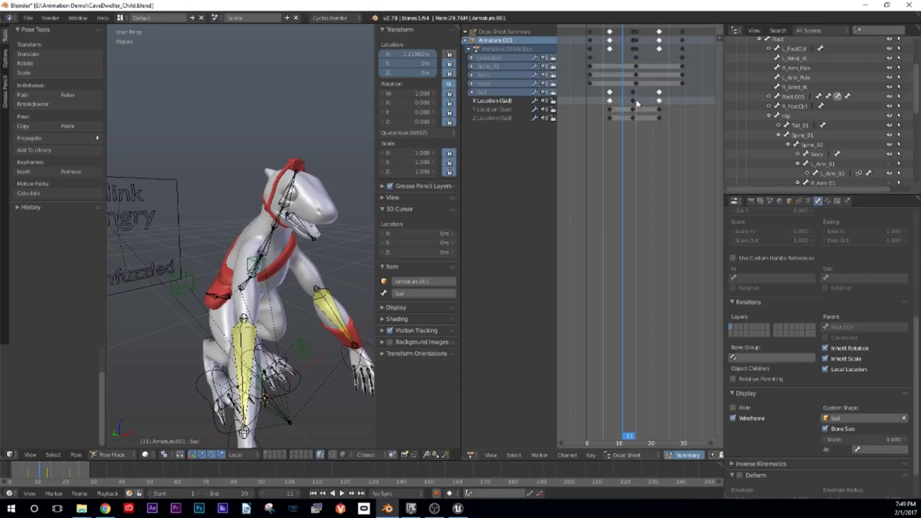
{"action": "left_click", "coordinate": [634, 102], "text": "shift"}
{"action": "left_click", "coordinate": [610, 103]}
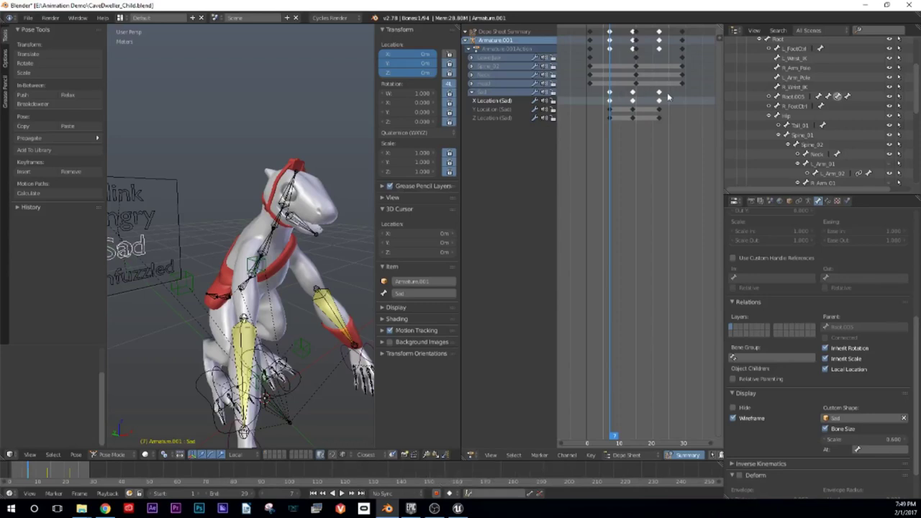
{"action": "key", "text": "s"}
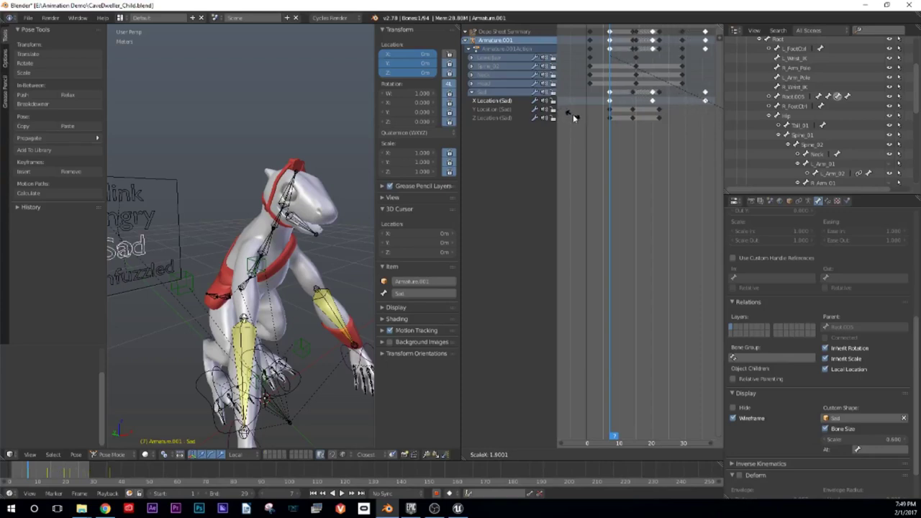
{"action": "left_click", "coordinate": [572, 115]}
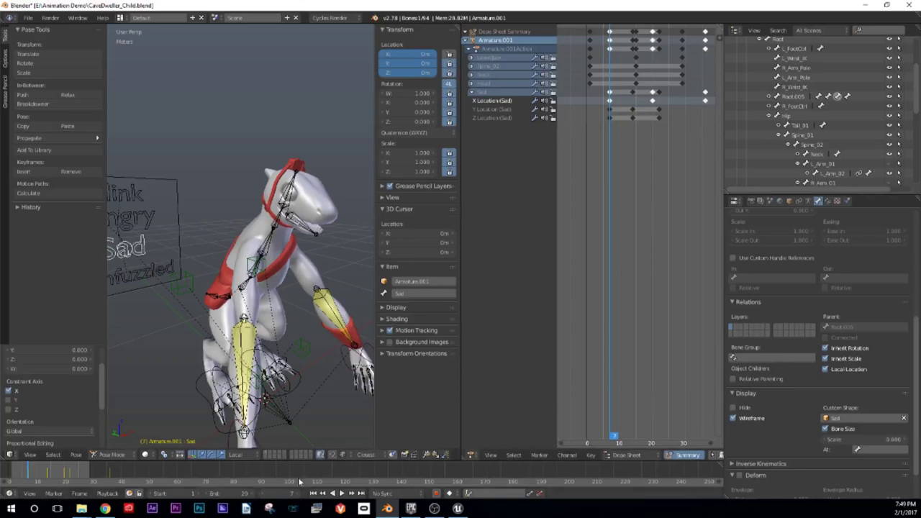
Step: Set the animation end frame to 40, then lower it to about 33
{"action": "left_click", "coordinate": [233, 493]}
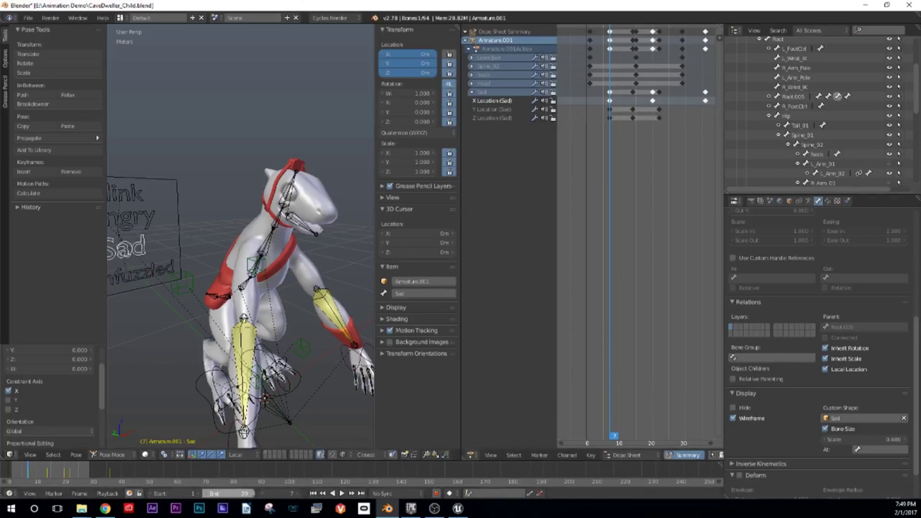
{"action": "type", "text": "40"}
{"action": "key", "text": "Return"}
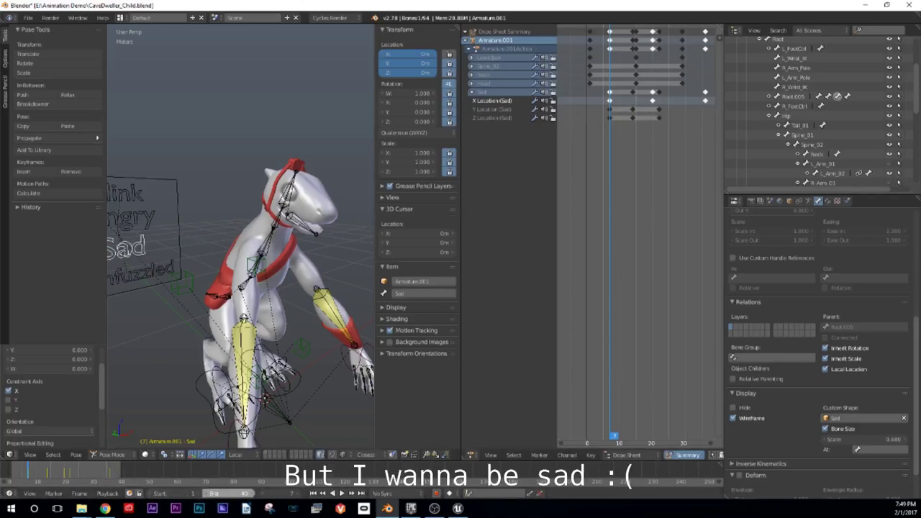
{"action": "left_click_drag", "start_coordinate": [208, 496], "coordinate": [194, 495]}
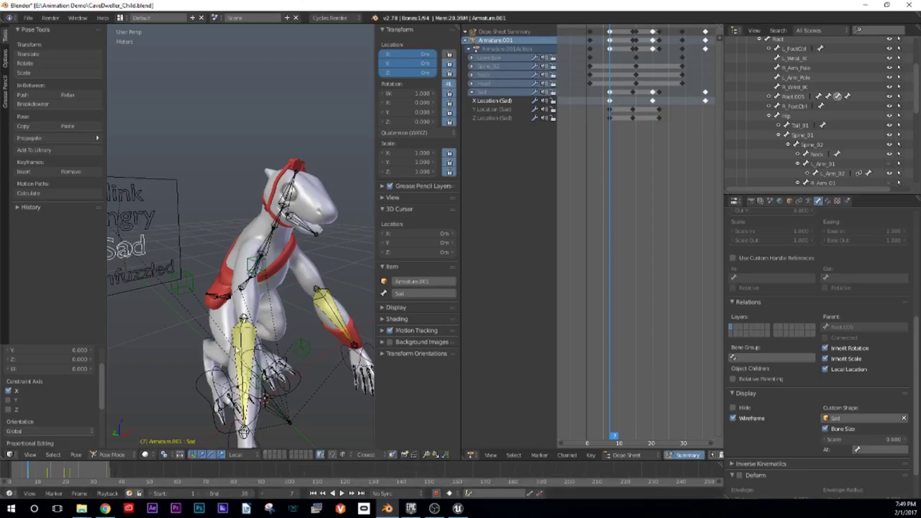
Step: Play the character's animation, then join the Dope Sheet into the enlarged 3D view
{"action": "middle_click_drag", "start_coordinate": [241, 349], "coordinate": [296, 276]}
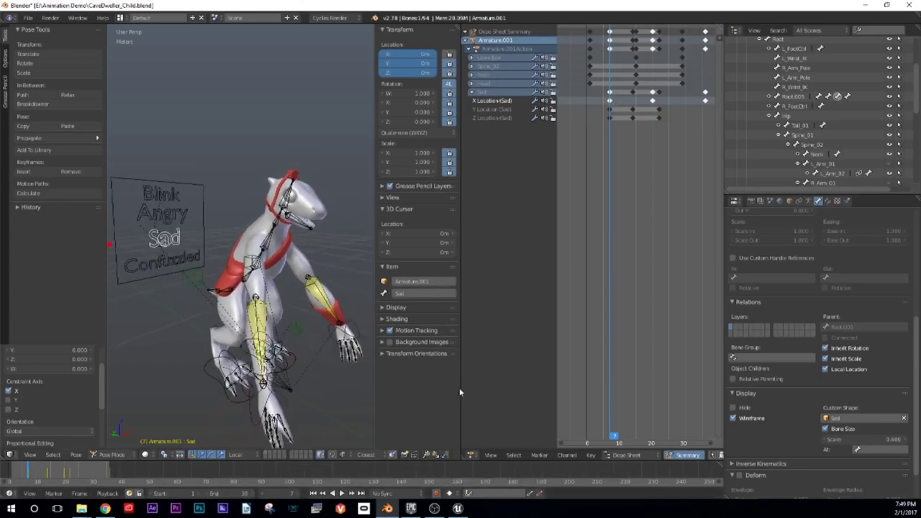
{"action": "mouse_move", "coordinate": [459, 392]}
{"action": "left_mouse_down"}
{"action": "mouse_move", "coordinate": [538, 358]}
{"action": "mouse_move", "coordinate": [530, 358]}
{"action": "left_mouse_up"}
{"action": "middle_click_drag", "start_coordinate": [302, 403], "coordinate": [319, 420]}
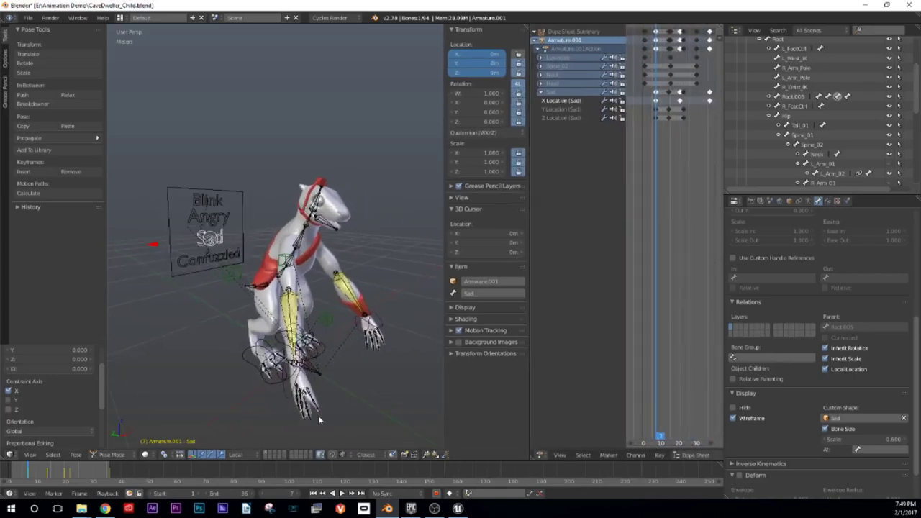
{"action": "left_click", "coordinate": [342, 494]}
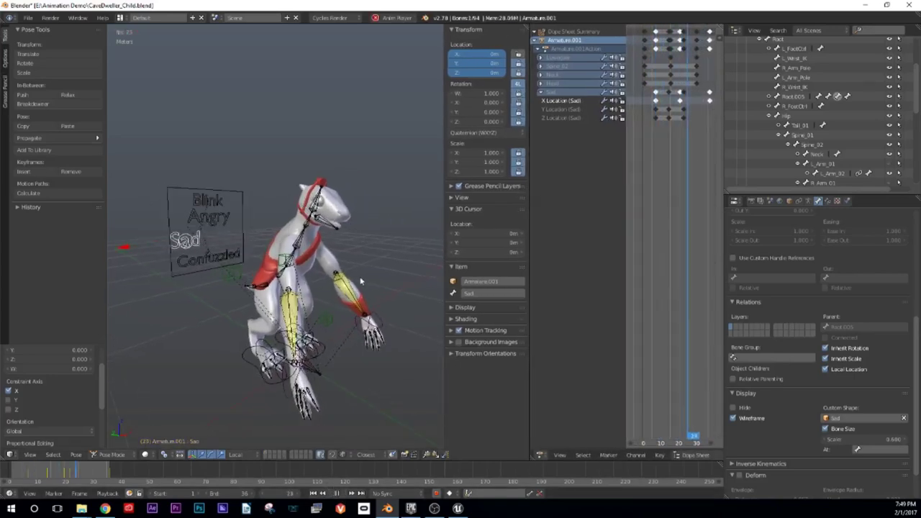
{"action": "scroll", "coordinate": [359, 253], "scroll_direction": "up", "scroll_amount": 2}
{"action": "mouse_move", "coordinate": [360, 238]}
{"action": "middle_mouse_down"}
{"action": "mouse_move", "coordinate": [364, 258]}
{"action": "mouse_move", "coordinate": [330, 263]}
{"action": "mouse_move", "coordinate": [338, 252]}
{"action": "middle_mouse_up"}
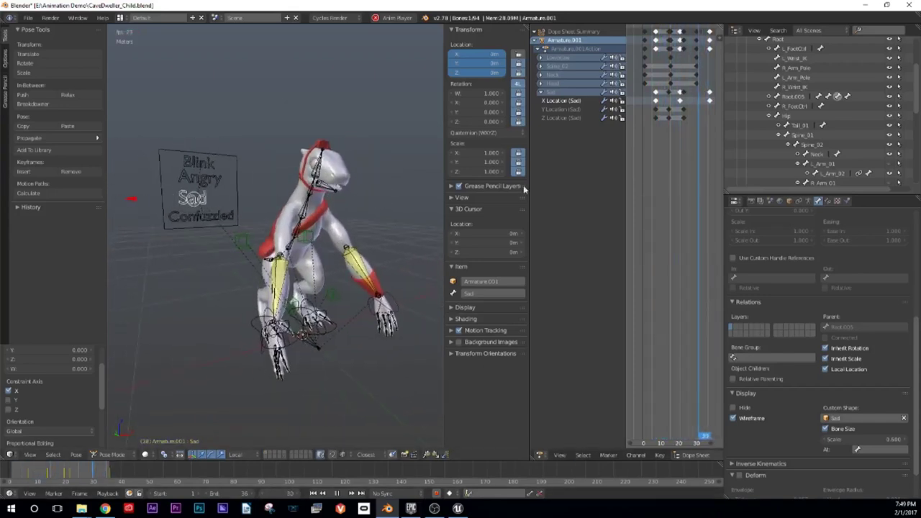
{"action": "left_click_drag", "start_coordinate": [528, 30], "coordinate": [619, 180]}
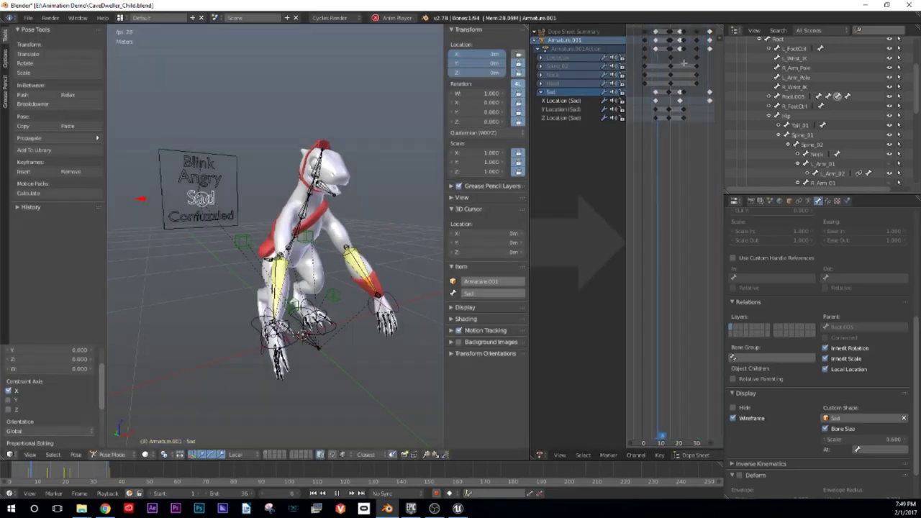
{"action": "middle_click_drag", "start_coordinate": [496, 187], "coordinate": [461, 238]}
Step: Stop playback, save the blend file, and switch from Pose Mode to Object Mode
{"action": "key", "text": "Escape"}
{"action": "key", "text": "ctrl+s"}
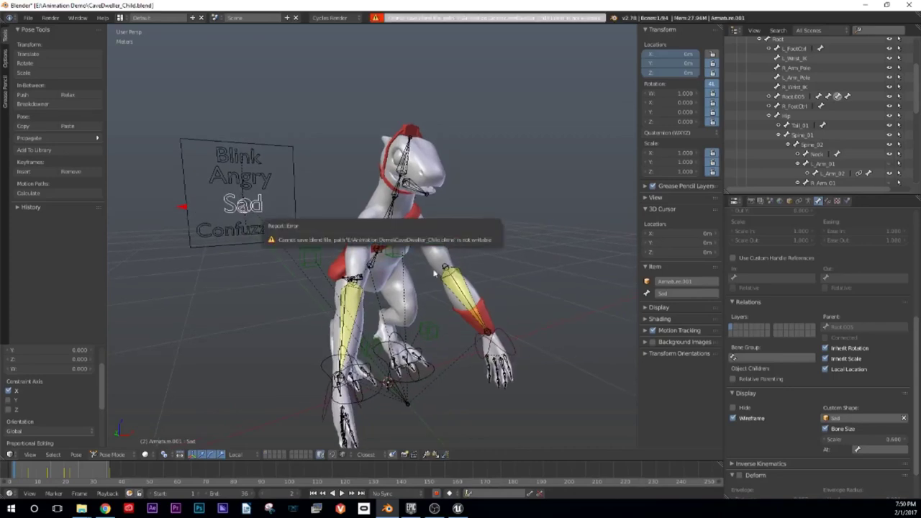
{"action": "left_click", "coordinate": [109, 454]}
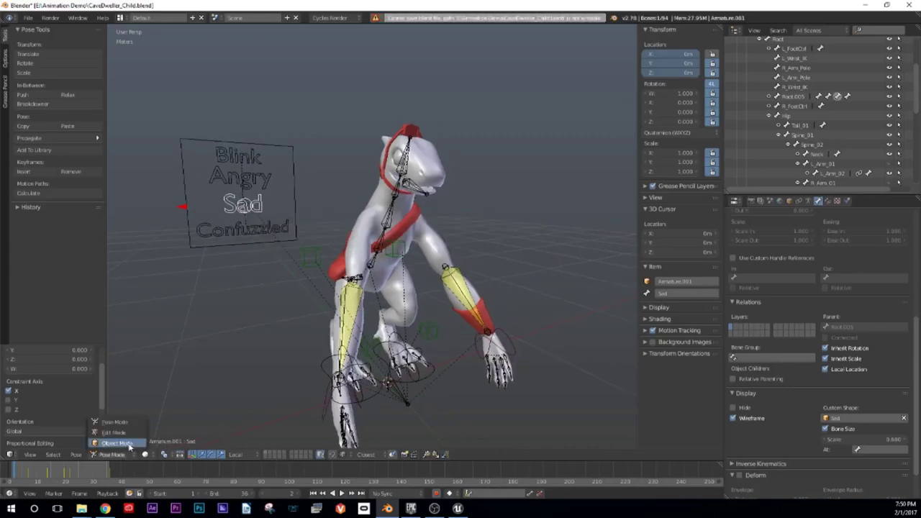
{"action": "left_click", "coordinate": [123, 440]}
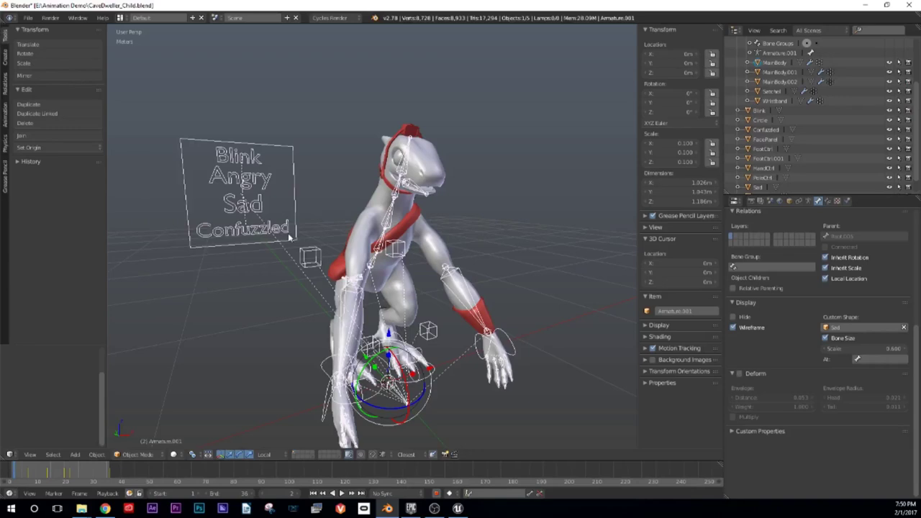
{"action": "mouse_move", "coordinate": [361, 195]}
{"action": "middle_mouse_down"}
{"action": "mouse_move", "coordinate": [364, 233]}
{"action": "mouse_move", "coordinate": [371, 181]}
{"action": "mouse_move", "coordinate": [382, 202]}
{"action": "middle_mouse_up"}
{"action": "key", "text": "ctrl+s"}
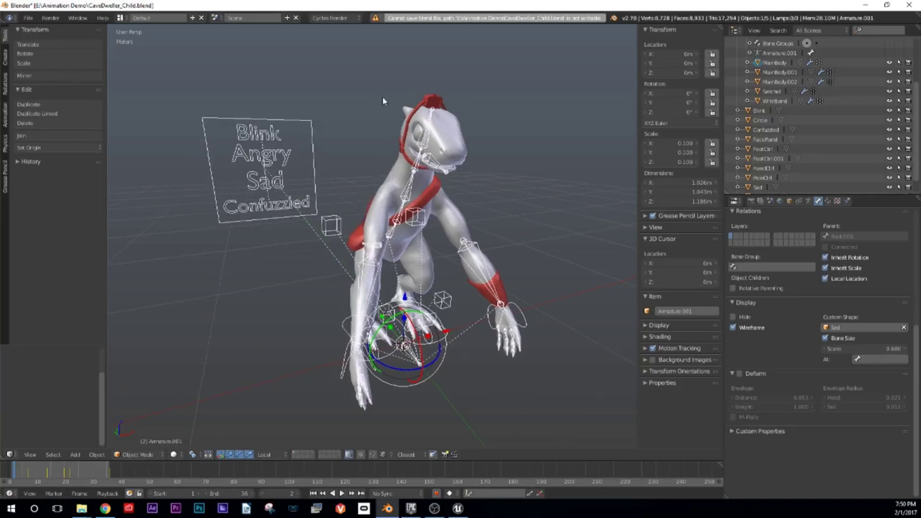
Step: Select all five character objects and bring up the File > Export format list
{"action": "key", "text": "a"}
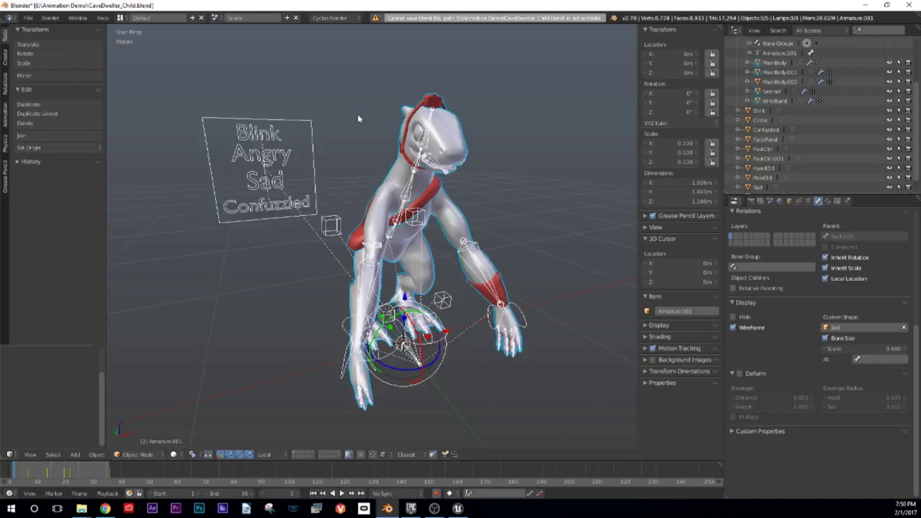
{"action": "middle_click_drag", "start_coordinate": [325, 110], "coordinate": [327, 111]}
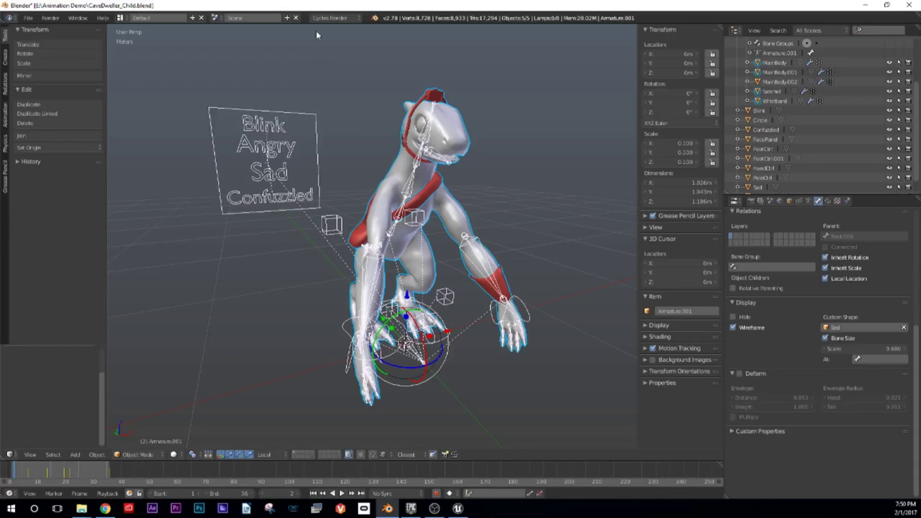
{"action": "left_click", "coordinate": [29, 20]}
{"action": "mouse_move", "coordinate": [65, 200]}
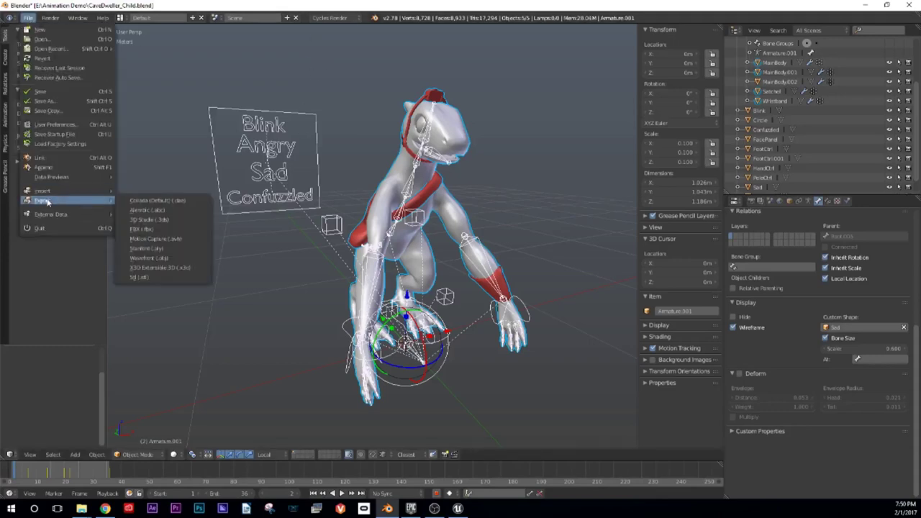
Step: Export the selection as FBX named CaveDweller_Child_TalkSad.fbx, then switch to Unreal Engine
{"action": "left_click", "coordinate": [151, 229]}
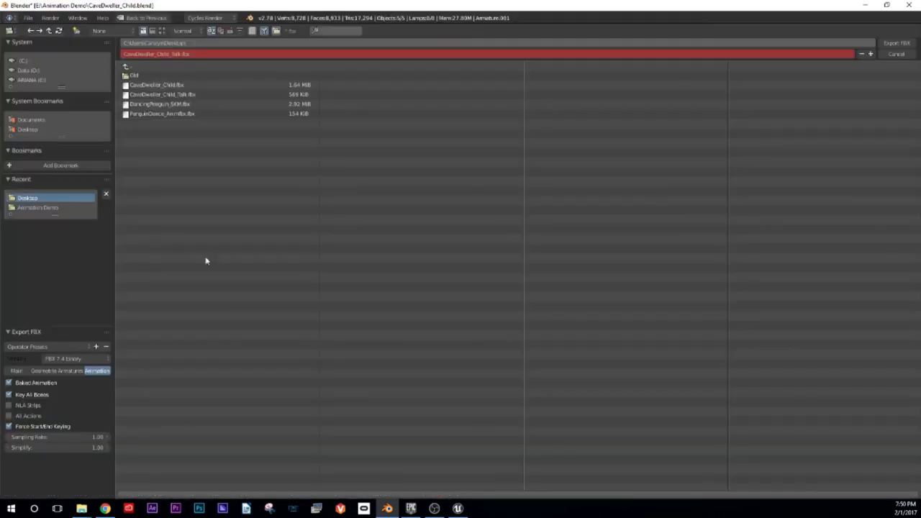
{"action": "left_click", "coordinate": [17, 371]}
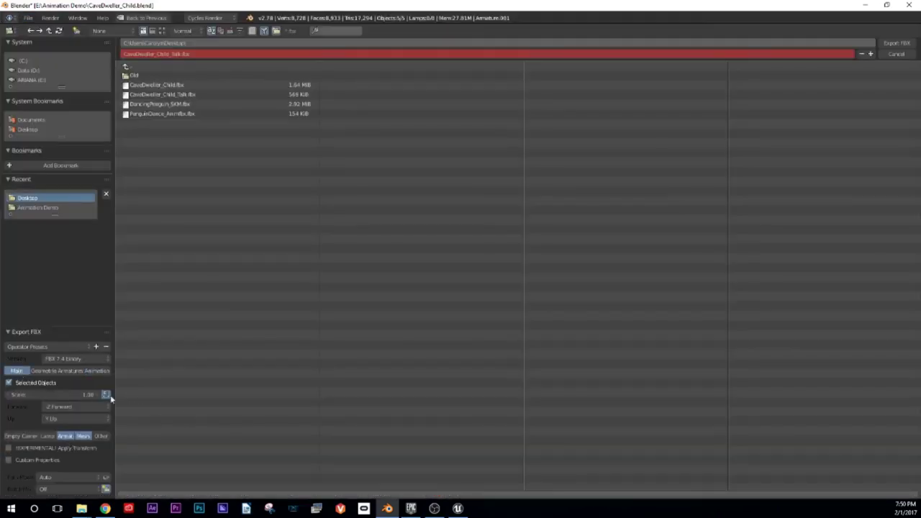
{"action": "left_click", "coordinate": [180, 54]}
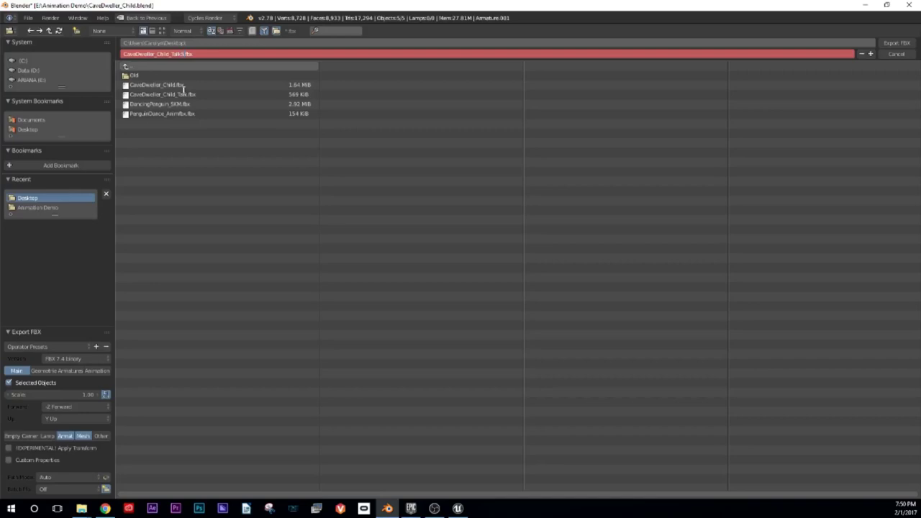
{"action": "key", "text": "Return"}
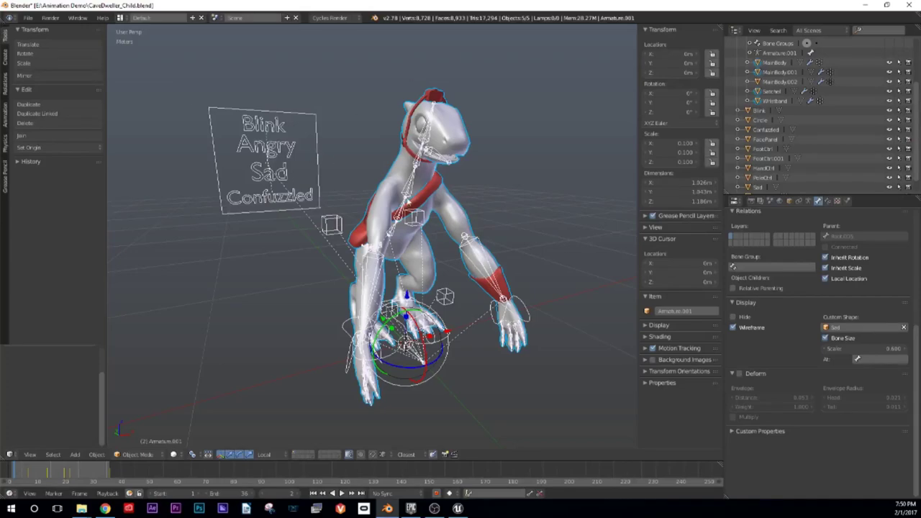
{"action": "middle_click_drag", "start_coordinate": [407, 203], "coordinate": [402, 198]}
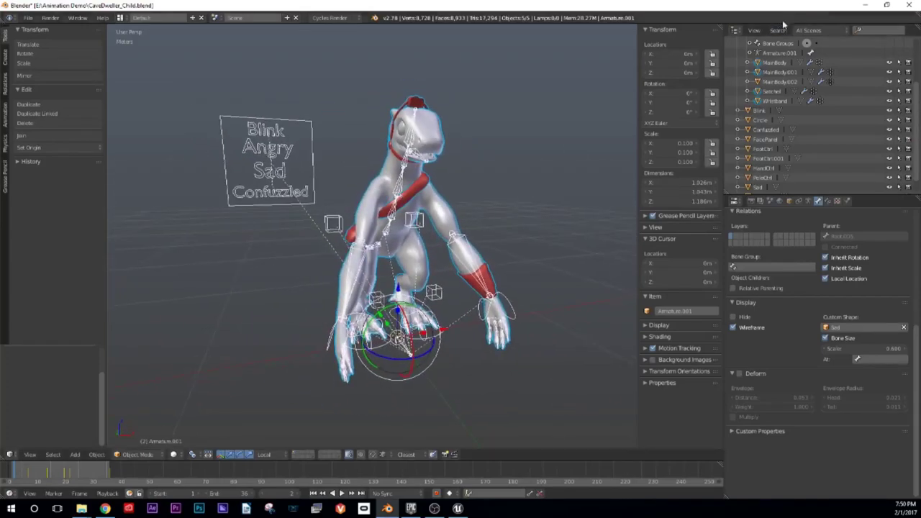
{"action": "left_click", "coordinate": [460, 509]}
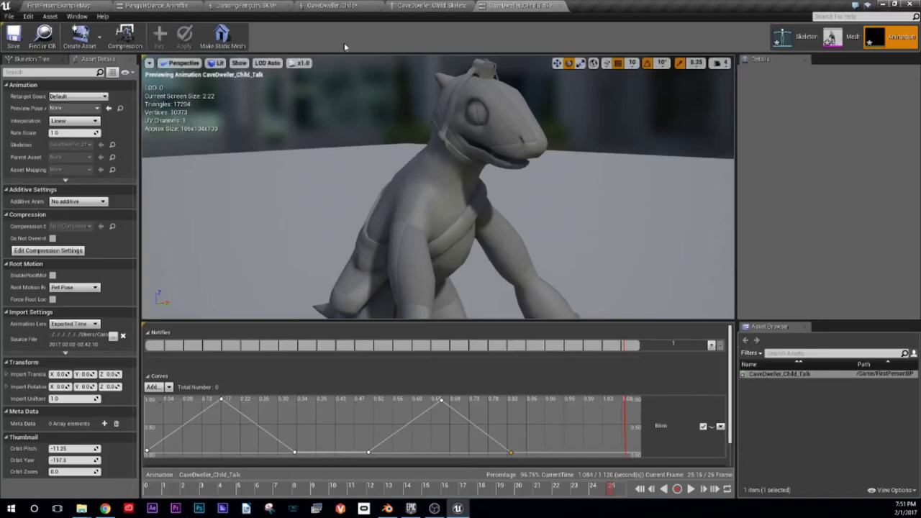
Step: Import CaveDweller_Child_TalkSad.fbx without its mesh, targeting CaveDweller_Child_Skeleton
{"action": "left_click", "coordinate": [74, 7]}
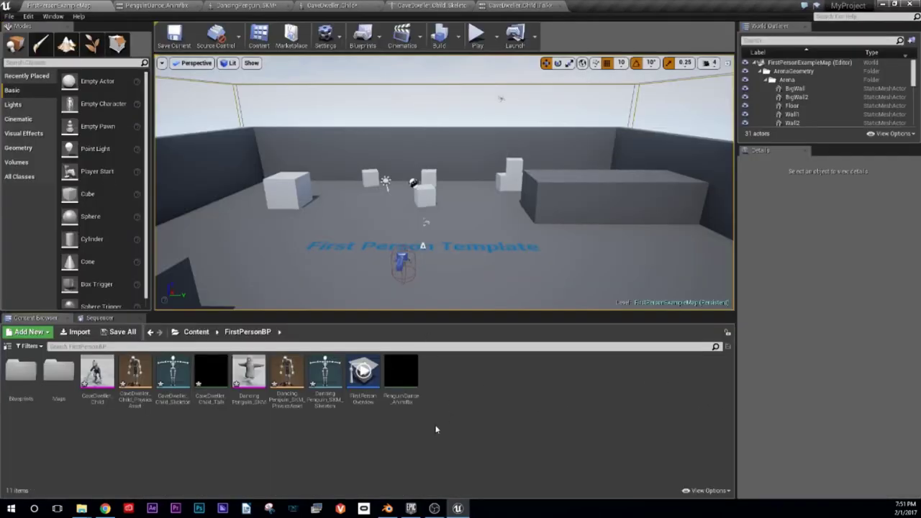
{"action": "left_click", "coordinate": [78, 331]}
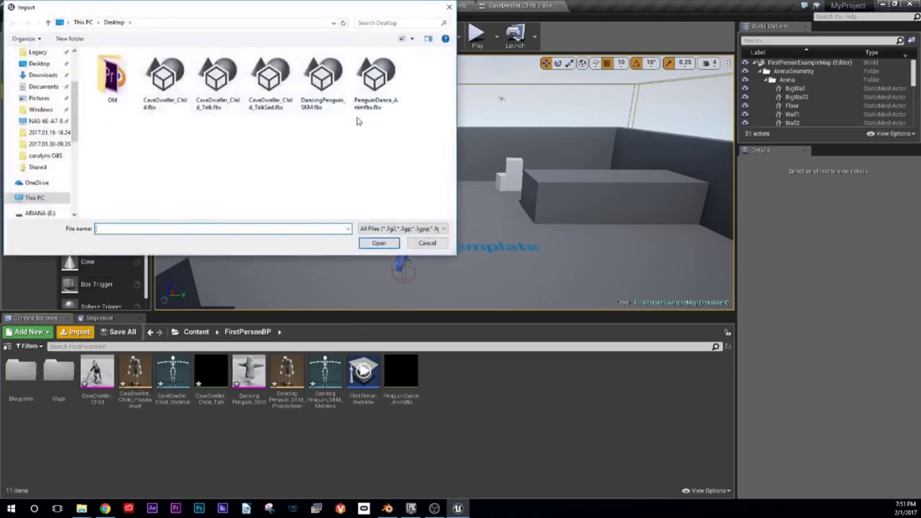
{"action": "left_click", "coordinate": [262, 83]}
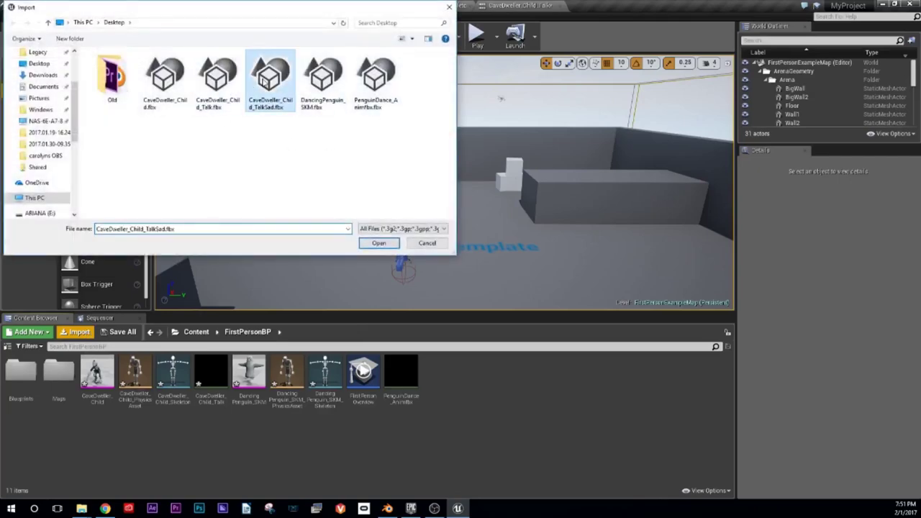
{"action": "left_click", "coordinate": [379, 243]}
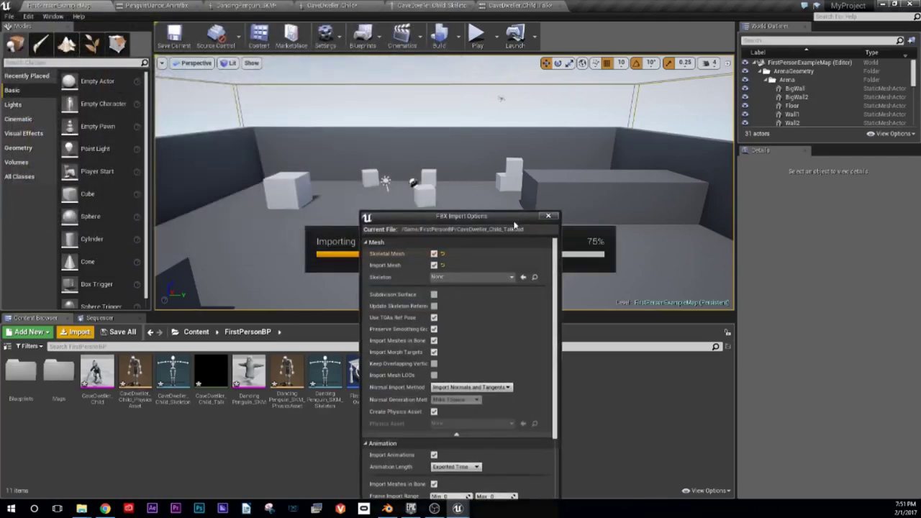
{"action": "left_click_drag", "start_coordinate": [508, 225], "coordinate": [509, 87]}
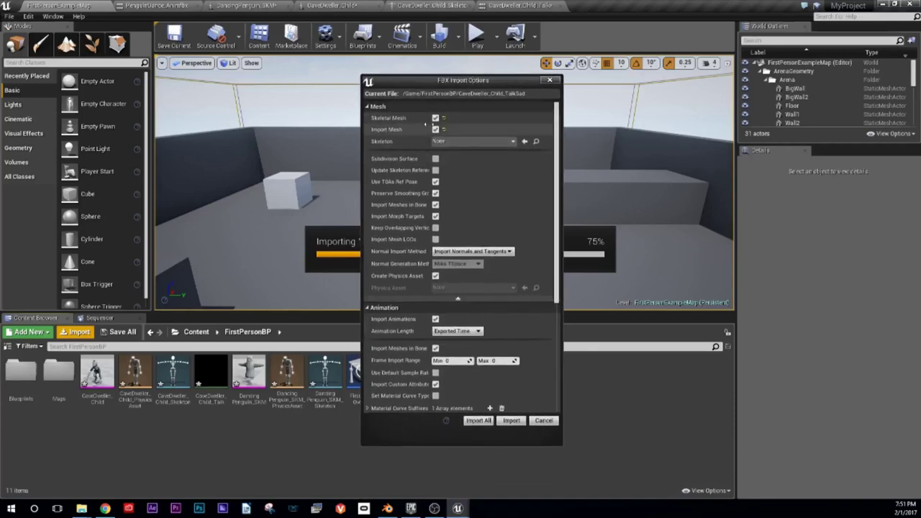
{"action": "left_click", "coordinate": [435, 130]}
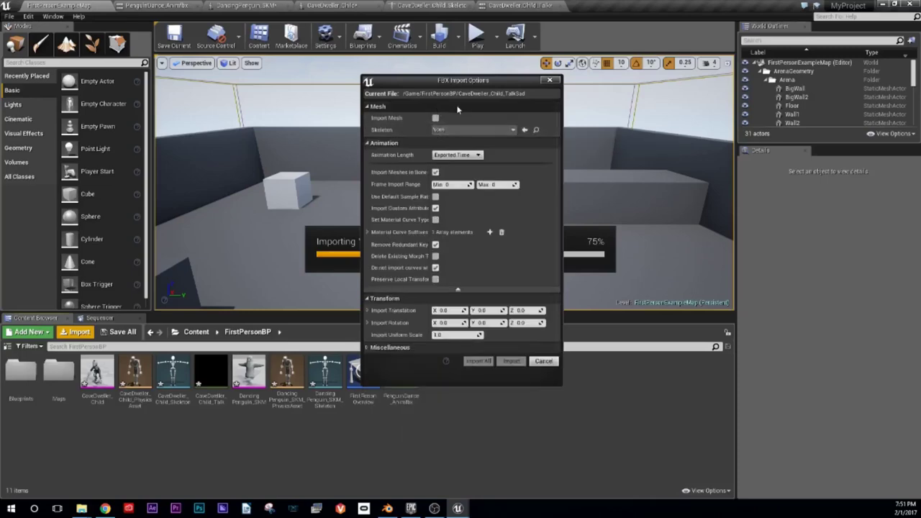
{"action": "left_click", "coordinate": [497, 131]}
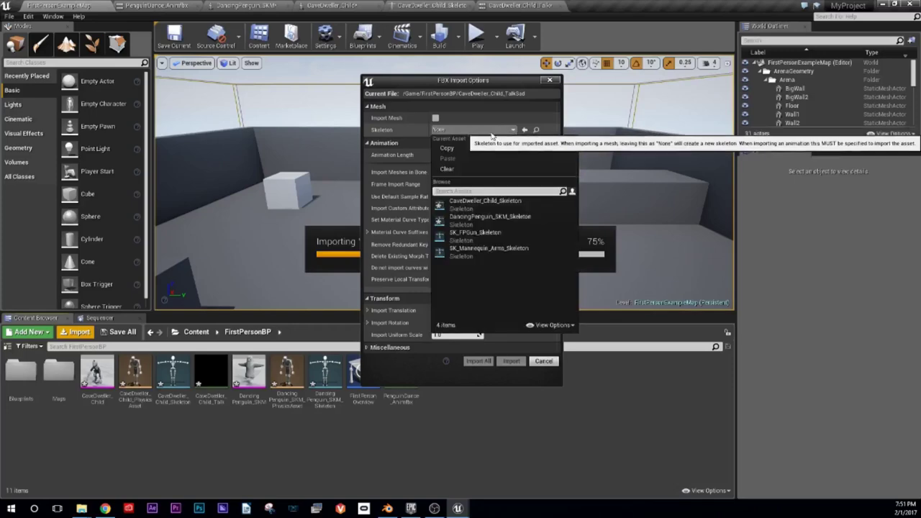
{"action": "left_click", "coordinate": [482, 200]}
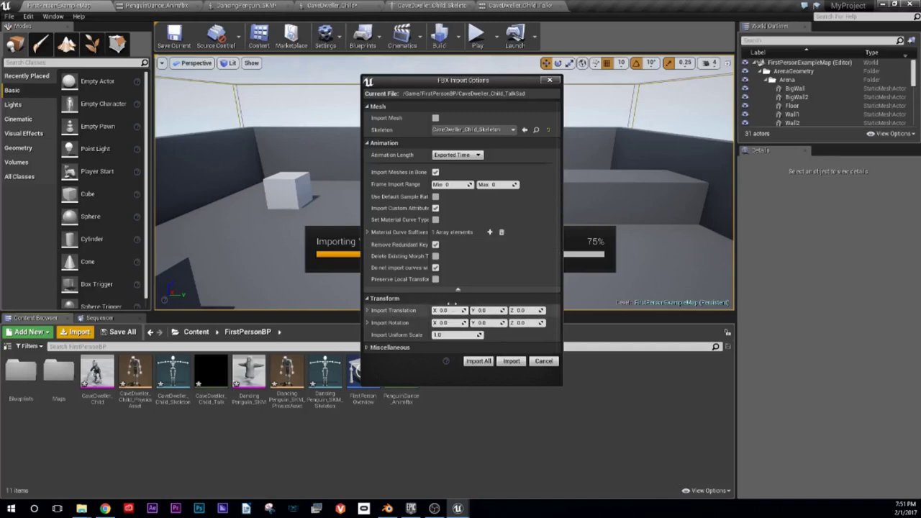
{"action": "left_click", "coordinate": [477, 361]}
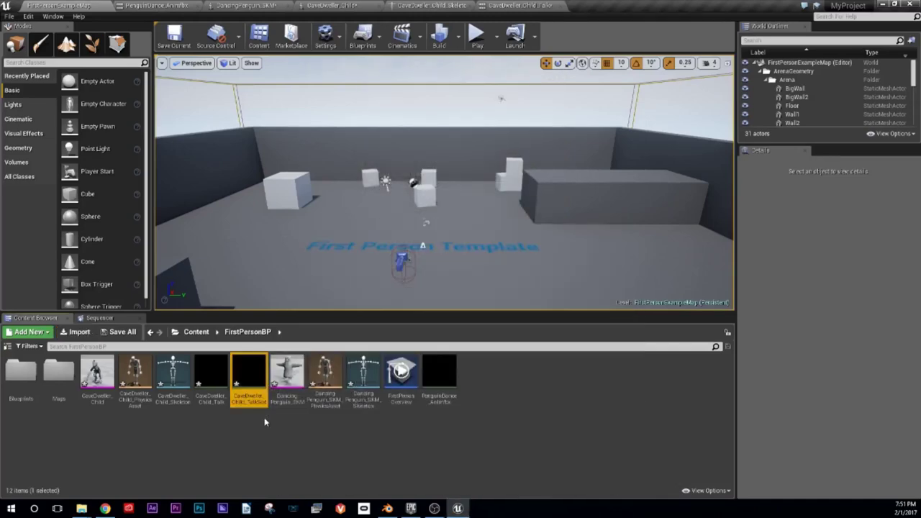
Step: Open CaveDweller_Child_TalkSad and show all hierarchy bones in the preview
{"action": "double_click", "coordinate": [255, 401]}
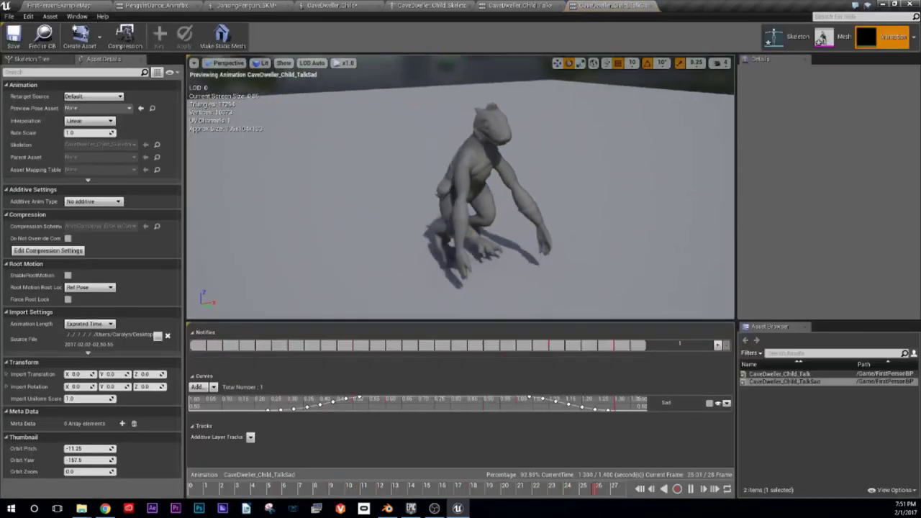
{"action": "scroll", "coordinate": [463, 136], "scroll_direction": "up", "scroll_amount": 5}
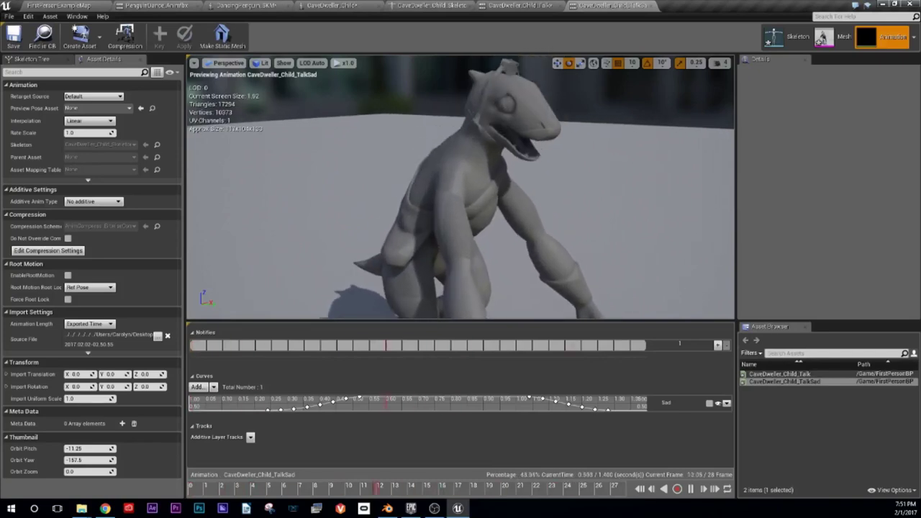
{"action": "scroll", "coordinate": [460, 187], "scroll_direction": "up", "scroll_amount": 2}
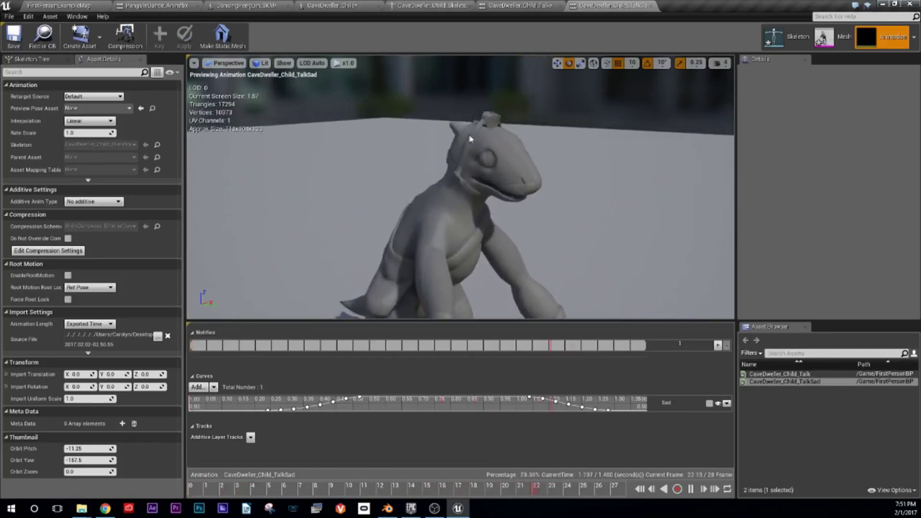
{"action": "scroll", "coordinate": [461, 187], "scroll_direction": "down", "scroll_amount": 2}
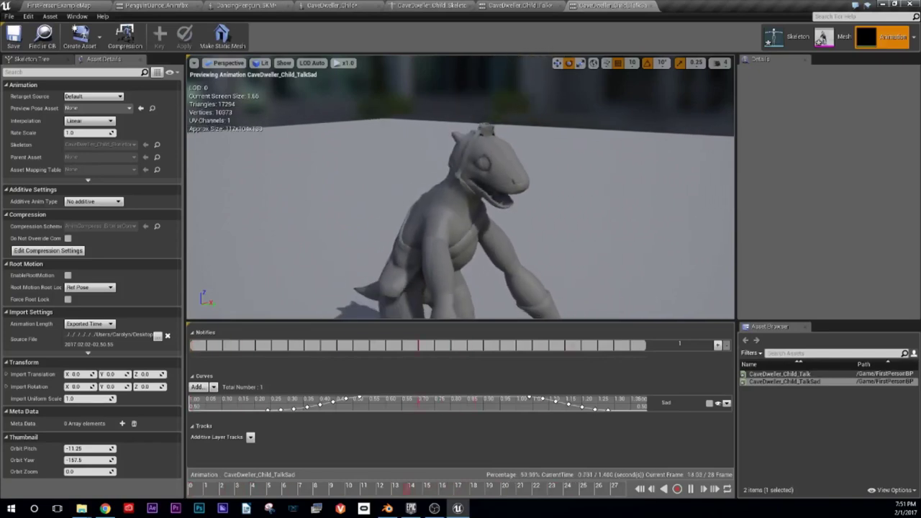
{"action": "left_click", "coordinate": [283, 63]}
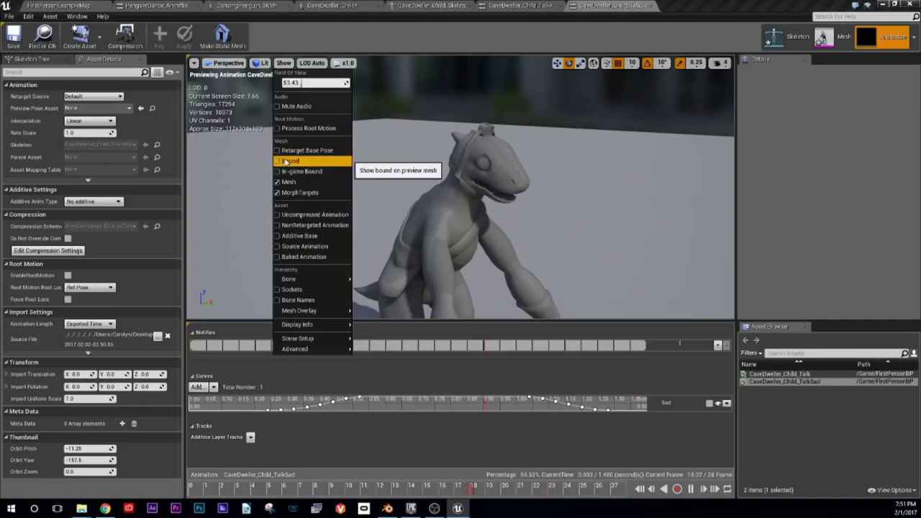
{"action": "mouse_move", "coordinate": [283, 280]}
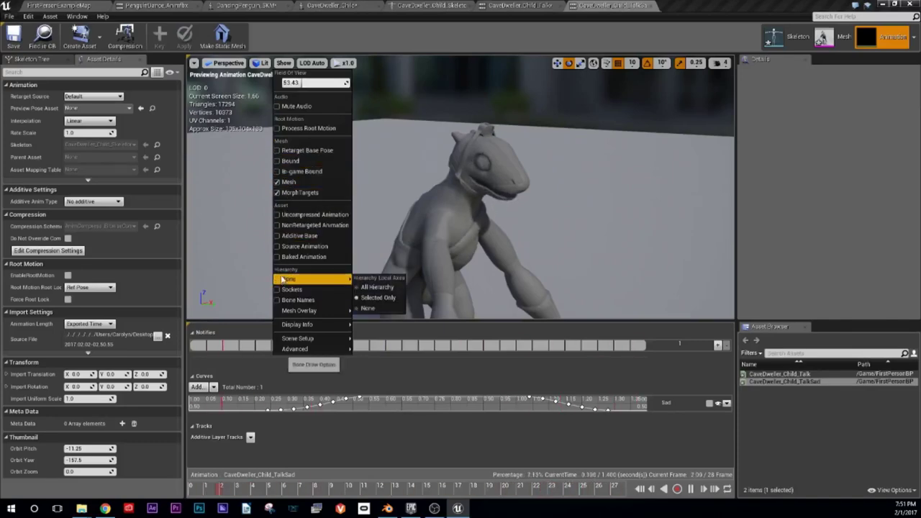
{"action": "left_click", "coordinate": [377, 287]}
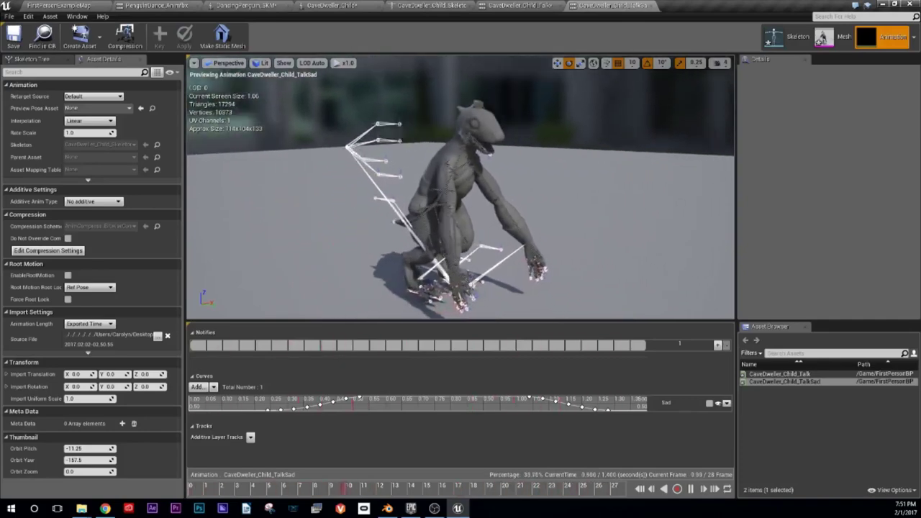
Step: Set bone display back to None, pause playback, and switch to the Chrome slides
{"action": "left_click_drag", "start_coordinate": [461, 187], "coordinate": [503, 187]}
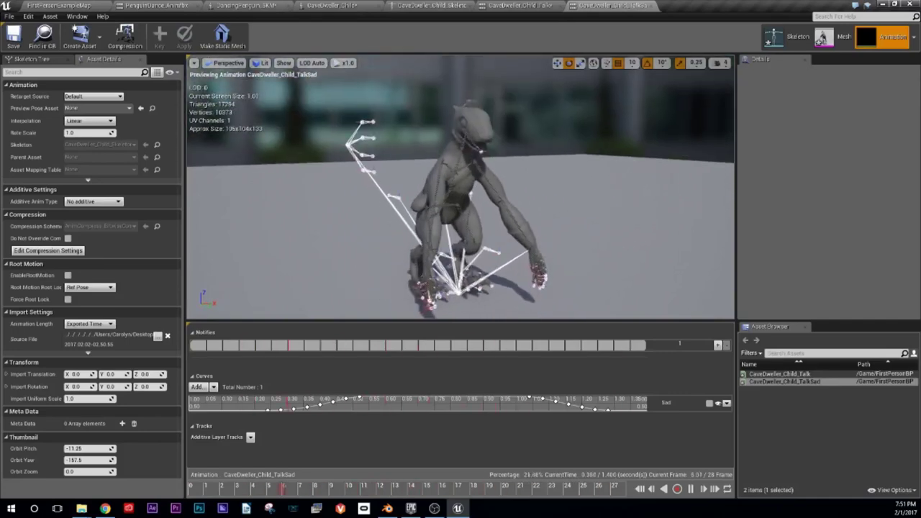
{"action": "left_click", "coordinate": [287, 64]}
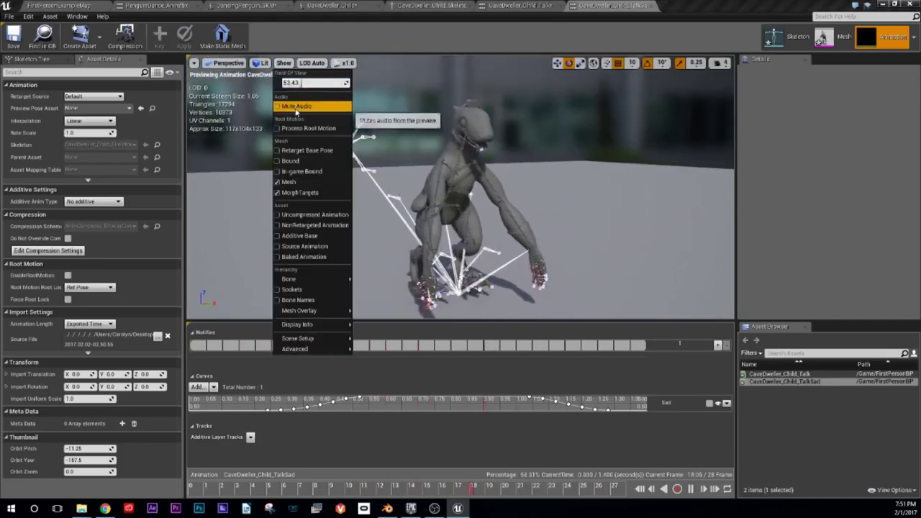
{"action": "mouse_move", "coordinate": [291, 278]}
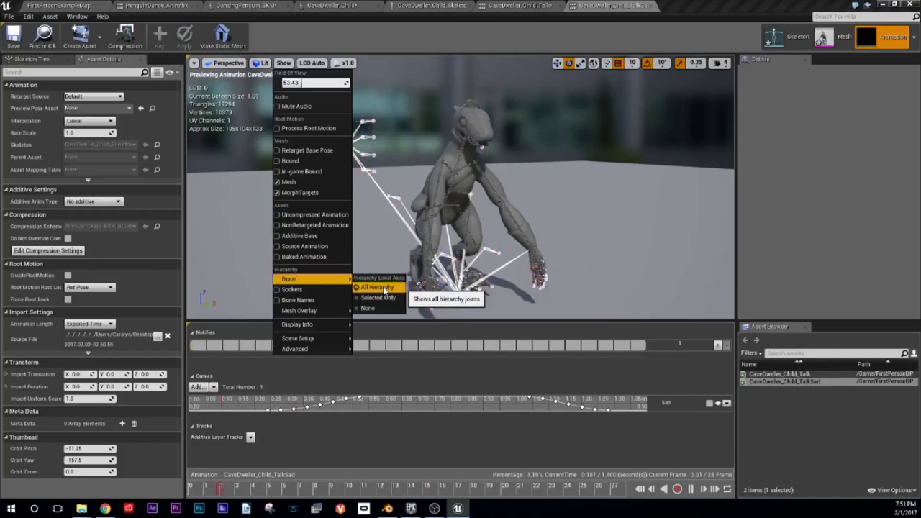
{"action": "left_click", "coordinate": [368, 308]}
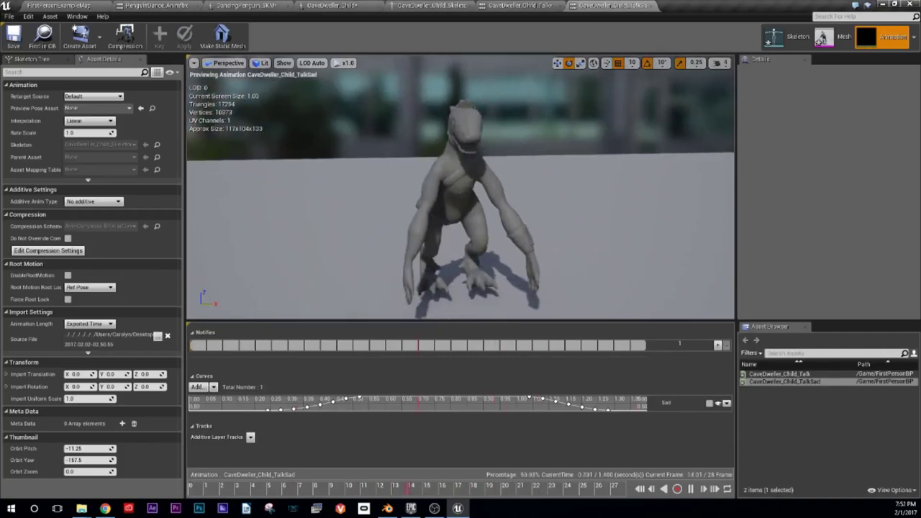
{"action": "left_click", "coordinate": [691, 488]}
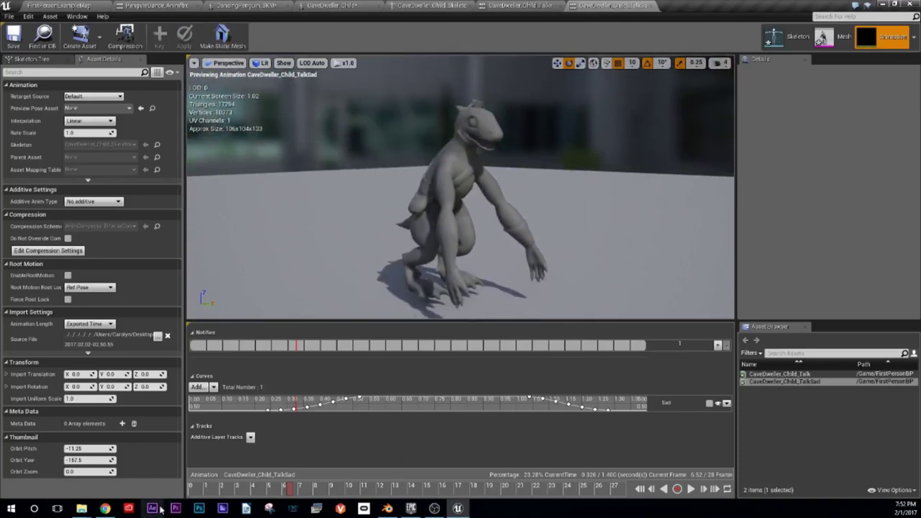
{"action": "left_click", "coordinate": [105, 508]}
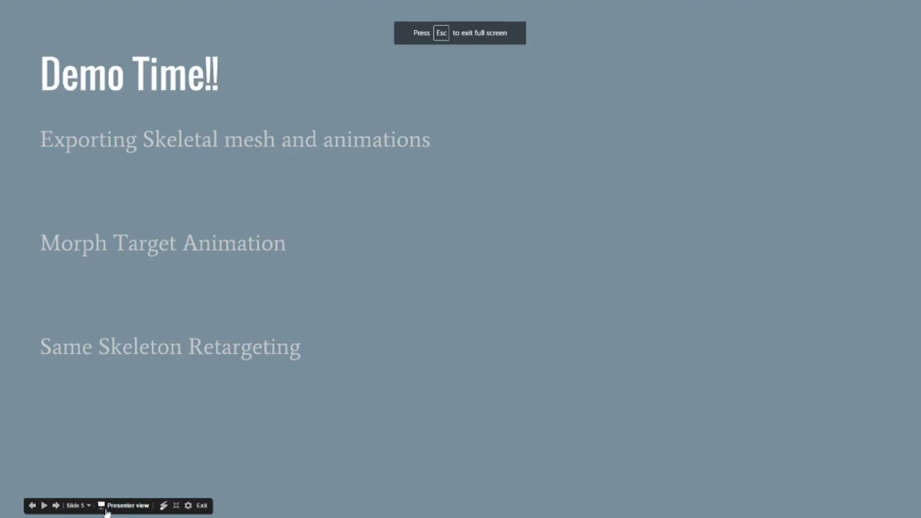
Step: Advance to the In Case You Forget... slide, then return to Demo Time!!
{"action": "left_click", "coordinate": [475, 331]}
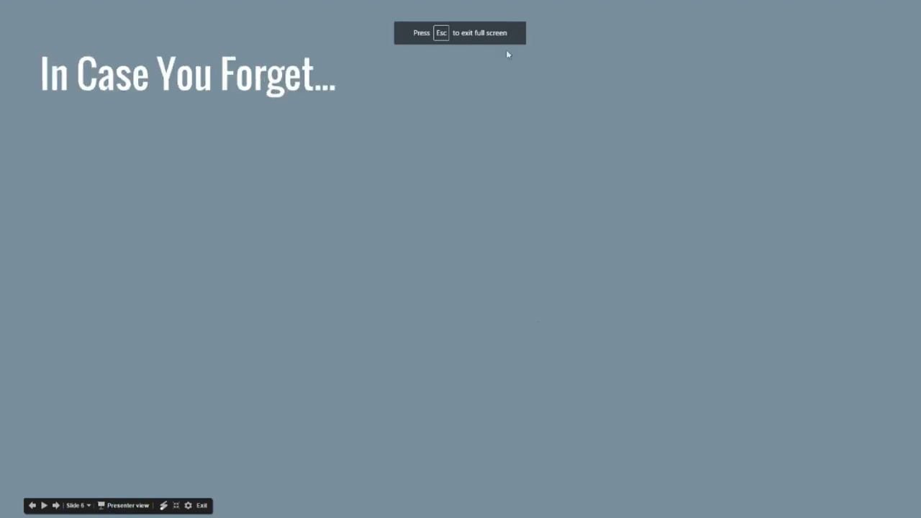
{"action": "key", "text": "Left"}
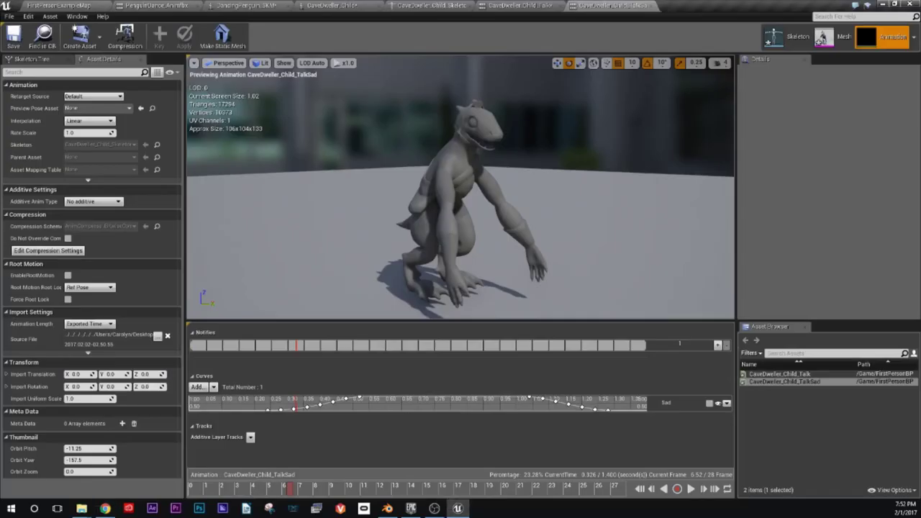
Step: Switch to Blender and Save Over CaveDweller_Child.blend, which fails as not writable
{"action": "key", "text": "alt+Tab"}
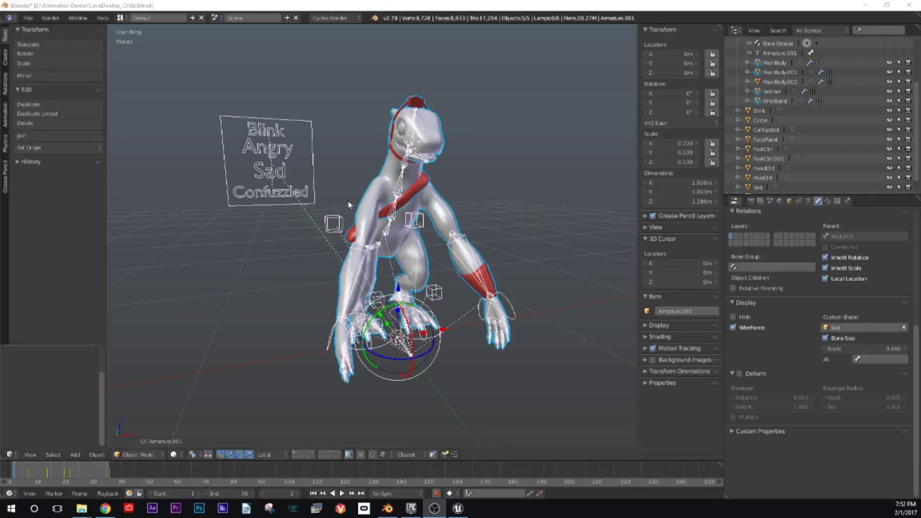
{"action": "middle_click_drag", "start_coordinate": [297, 247], "coordinate": [307, 255]}
{"action": "scroll", "coordinate": [307, 255], "scroll_direction": "down", "scroll_amount": 3}
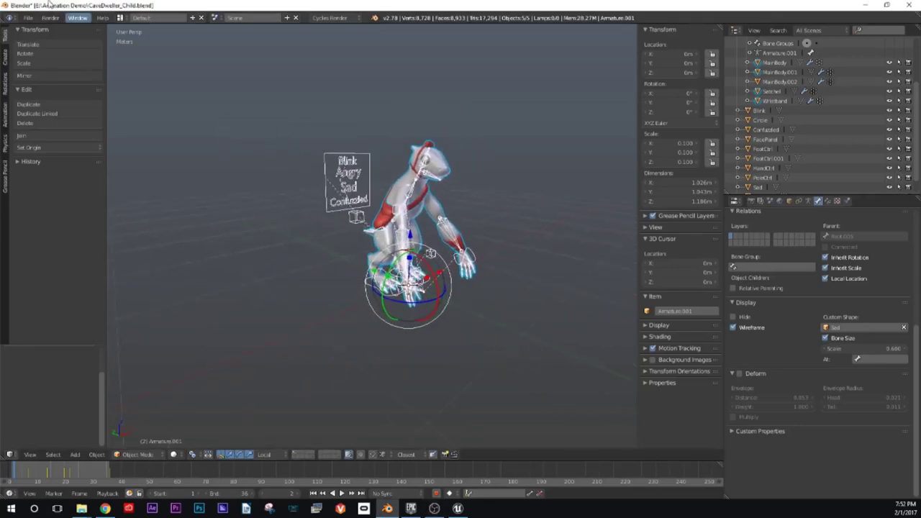
{"action": "left_click", "coordinate": [29, 19]}
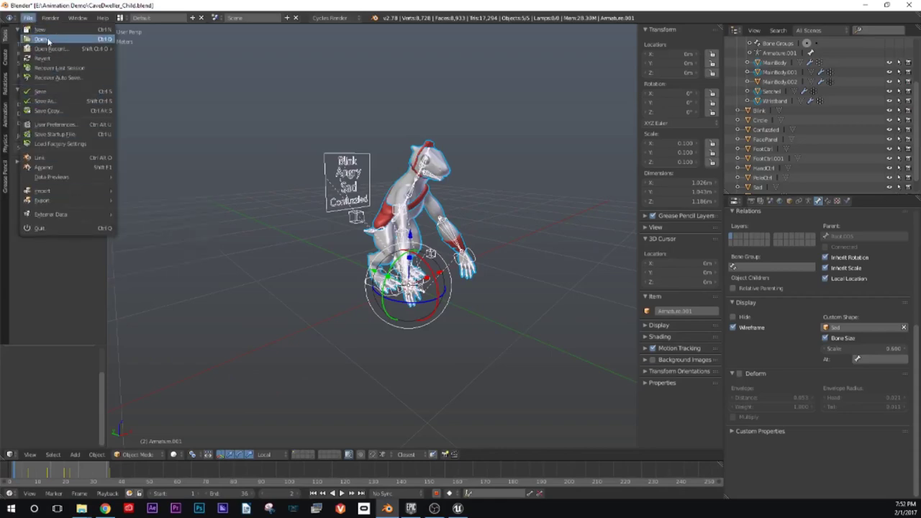
{"action": "key", "text": "ctrl+s"}
{"action": "left_click", "coordinate": [204, 124]}
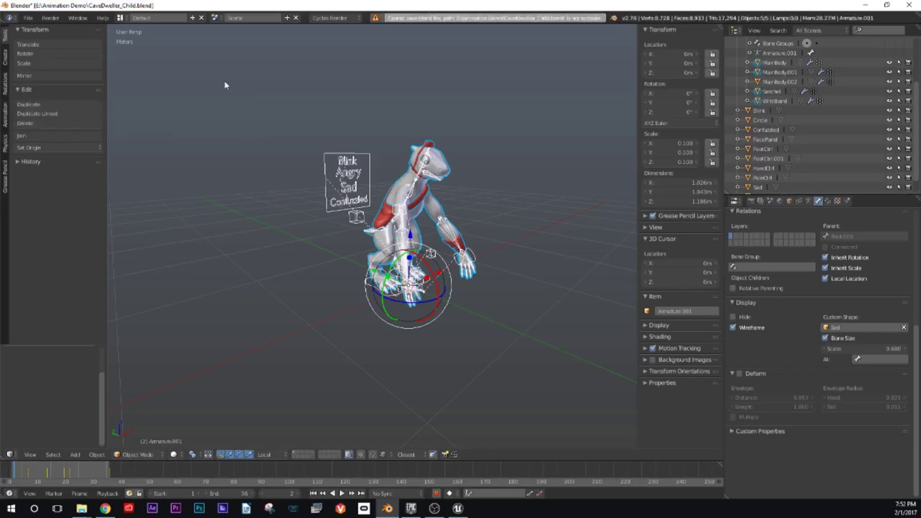
{"action": "left_click", "coordinate": [28, 19]}
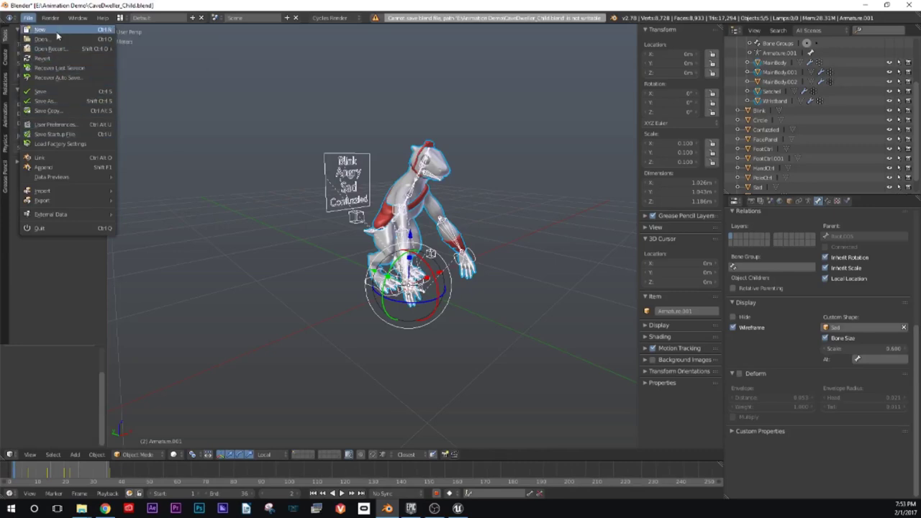
Step: Open RetargetExampleAdult.blend from the file browser
{"action": "left_click", "coordinate": [57, 38]}
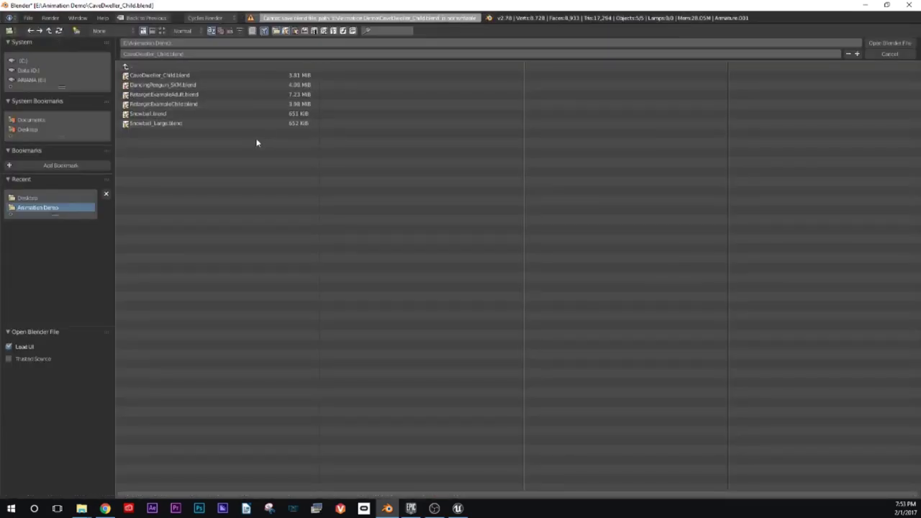
{"action": "left_click", "coordinate": [159, 94]}
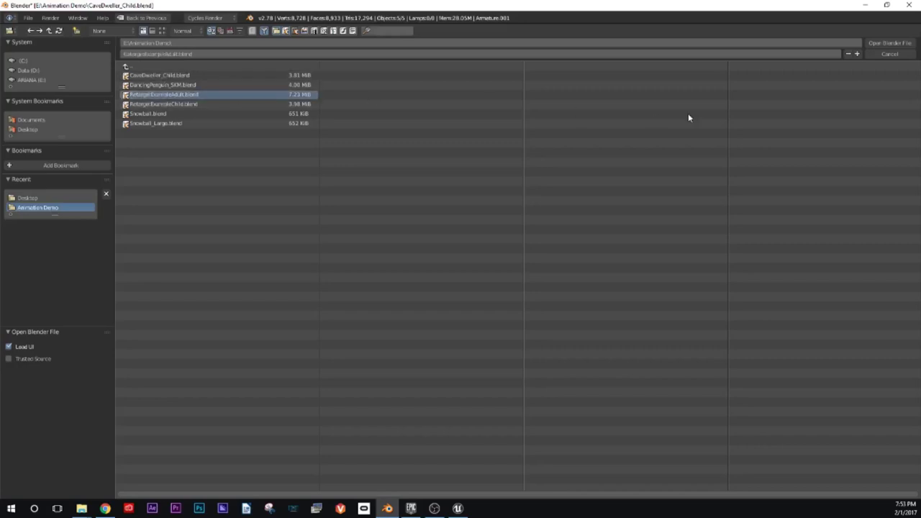
{"action": "left_click", "coordinate": [875, 43]}
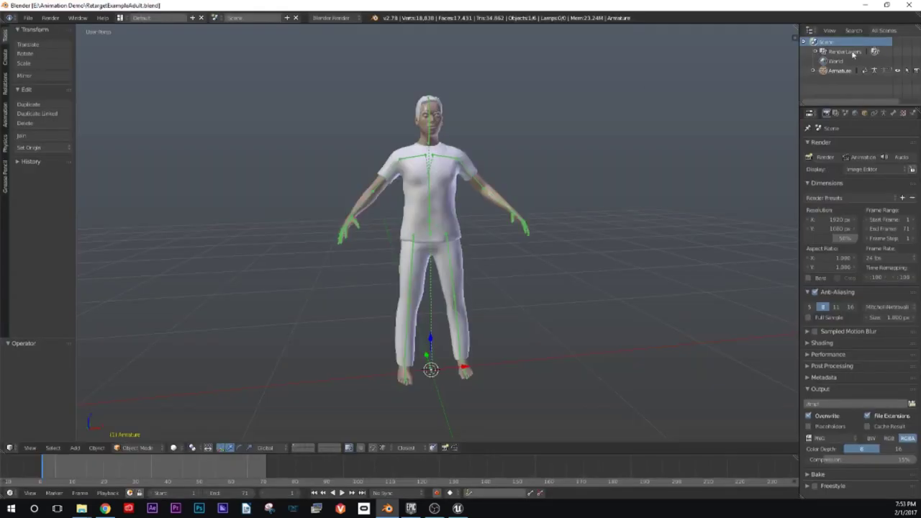
Step: Show the transform properties panel and orbit around the adult character
{"action": "mouse_move", "coordinate": [453, 232]}
{"action": "middle_mouse_down"}
{"action": "mouse_move", "coordinate": [541, 243]}
{"action": "mouse_move", "coordinate": [493, 259]}
{"action": "mouse_move", "coordinate": [547, 289]}
{"action": "mouse_move", "coordinate": [508, 283]}
{"action": "middle_mouse_up"}
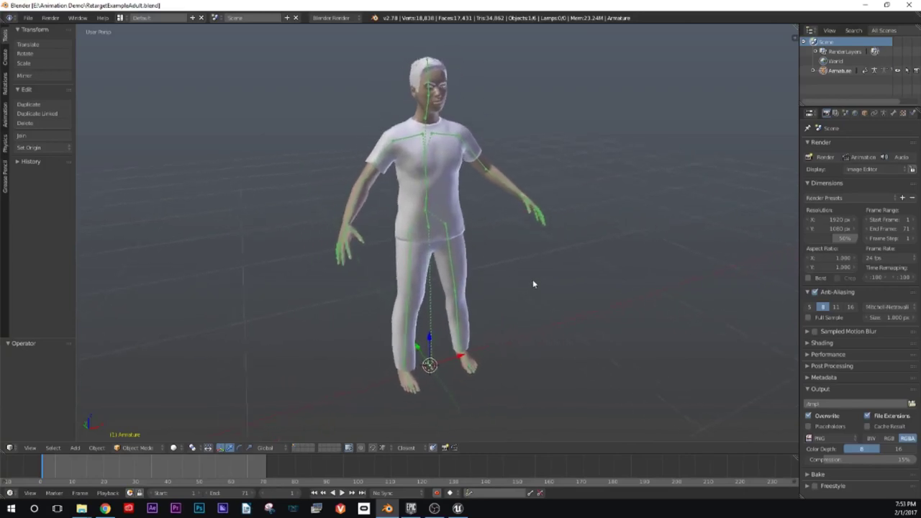
{"action": "key", "text": "n"}
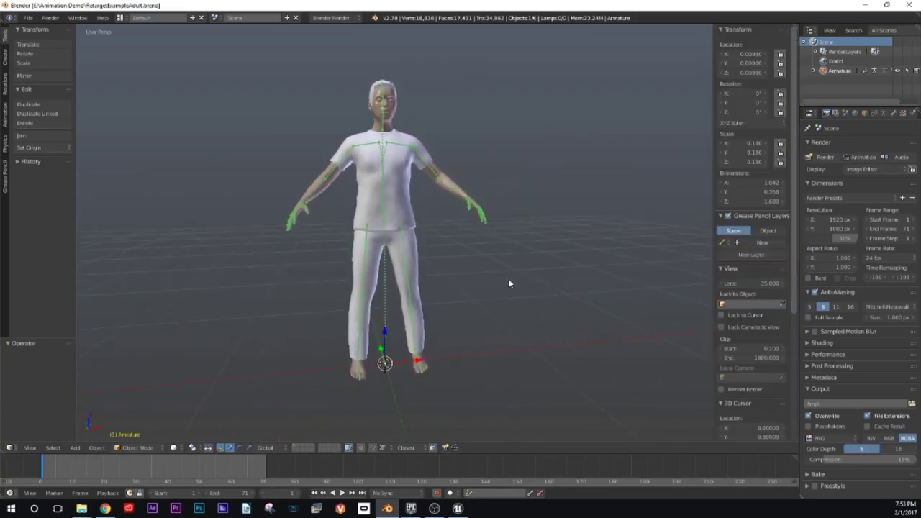
{"action": "mouse_move", "coordinate": [405, 261]}
{"action": "middle_mouse_down"}
{"action": "mouse_move", "coordinate": [412, 209]}
{"action": "mouse_move", "coordinate": [402, 207]}
{"action": "middle_mouse_up"}
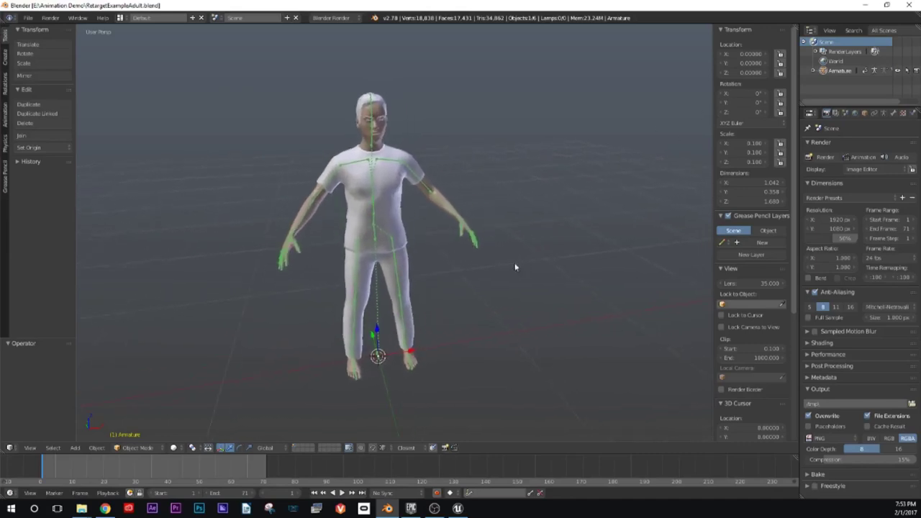
{"action": "mouse_move", "coordinate": [382, 359]}
{"action": "middle_mouse_down"}
{"action": "mouse_move", "coordinate": [450, 308]}
{"action": "mouse_move", "coordinate": [495, 300]}
{"action": "middle_mouse_up"}
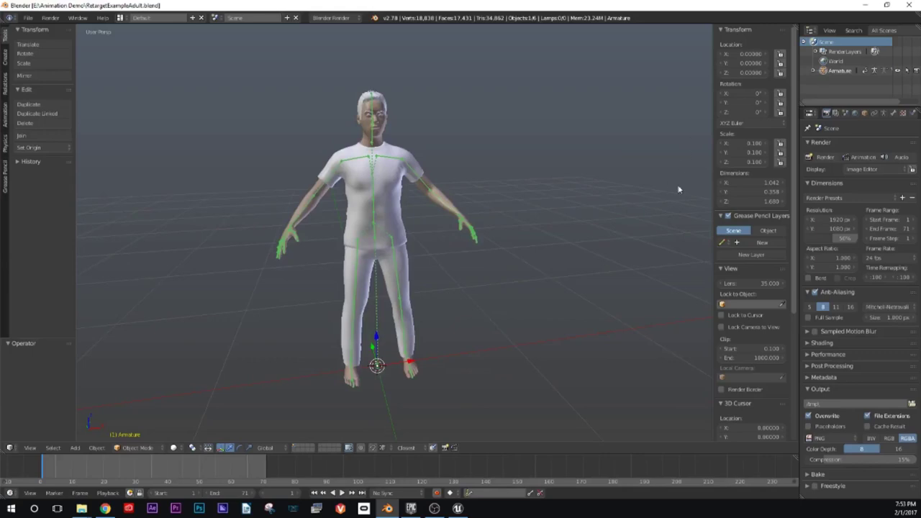
{"action": "middle_click_drag", "start_coordinate": [367, 356], "coordinate": [383, 360]}
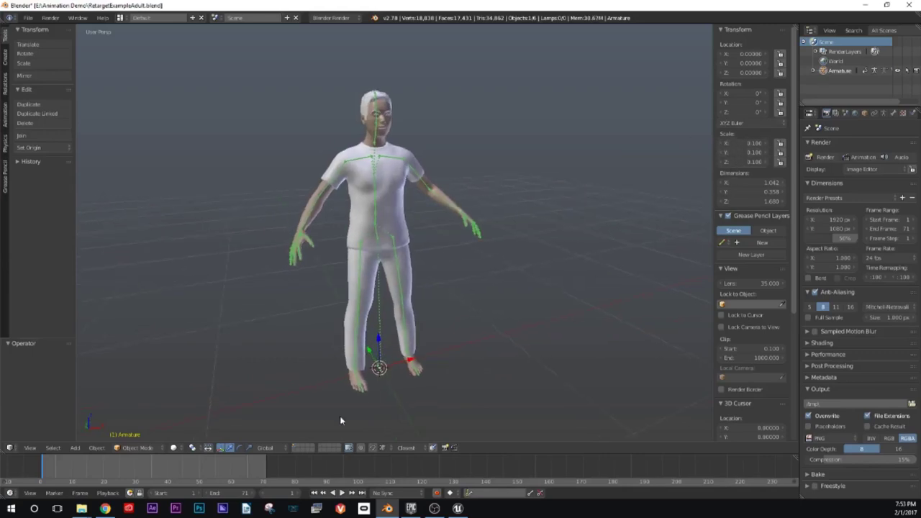
{"action": "mouse_move", "coordinate": [339, 416]}
{"action": "middle_mouse_down"}
{"action": "mouse_move", "coordinate": [375, 386]}
{"action": "mouse_move", "coordinate": [372, 397]}
{"action": "middle_mouse_up"}
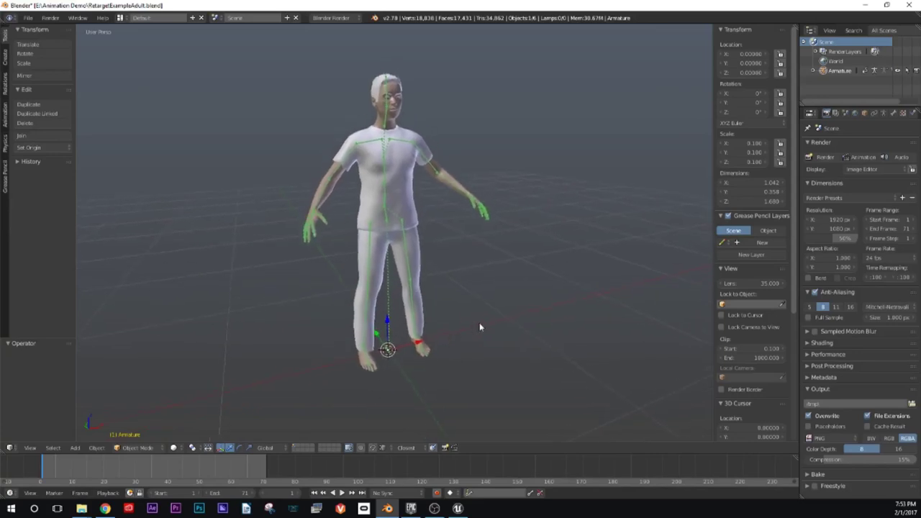
{"action": "mouse_move", "coordinate": [479, 328]}
{"action": "middle_mouse_down"}
{"action": "mouse_move", "coordinate": [503, 333]}
{"action": "mouse_move", "coordinate": [454, 316]}
{"action": "middle_mouse_up"}
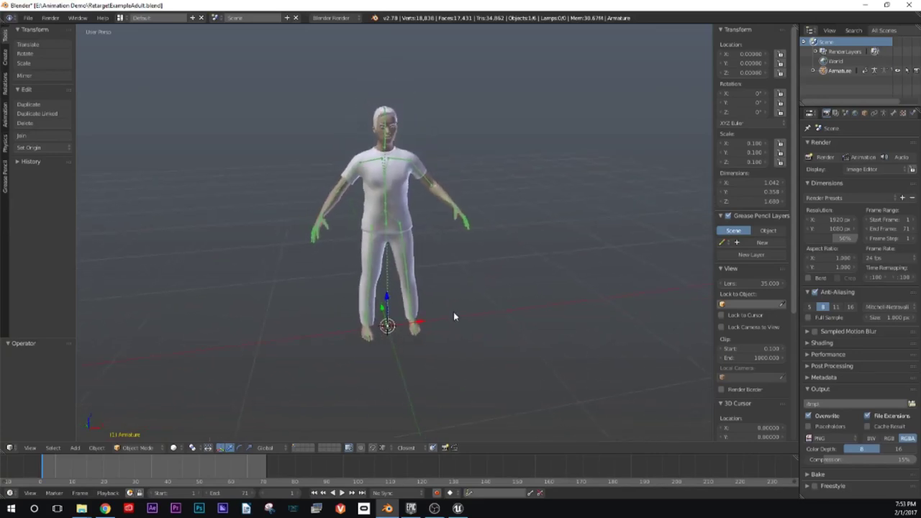
{"action": "left_click_drag", "start_coordinate": [745, 143], "coordinate": [745, 162]}
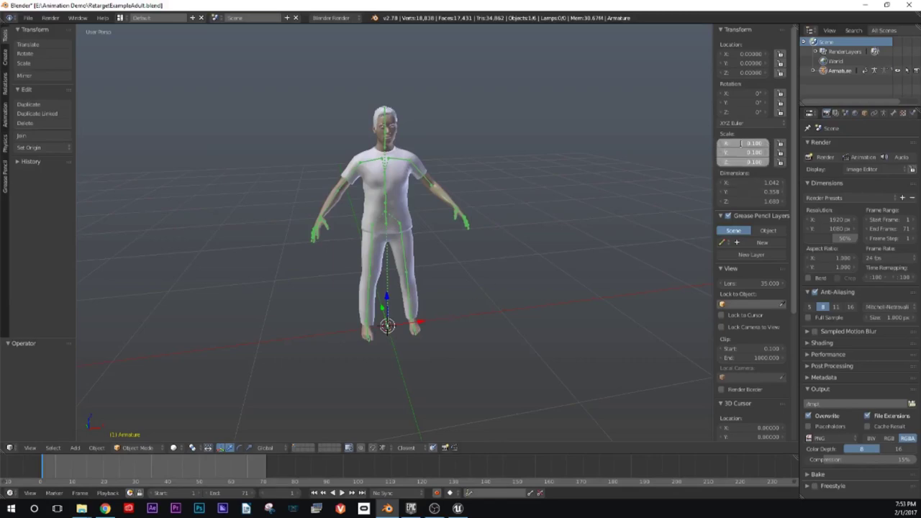
{"action": "type", "text": "10"}
{"action": "key", "text": "Return"}
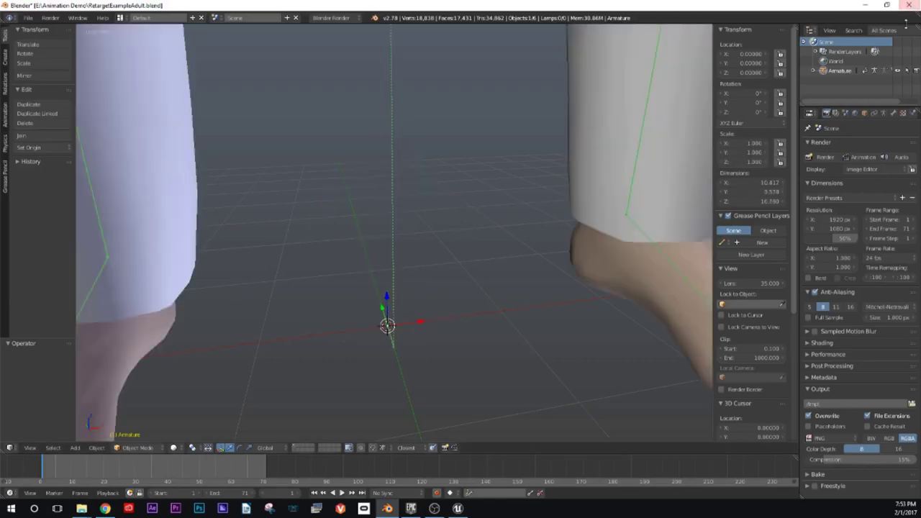
{"action": "scroll", "coordinate": [479, 257], "scroll_direction": "down", "scroll_amount": 4}
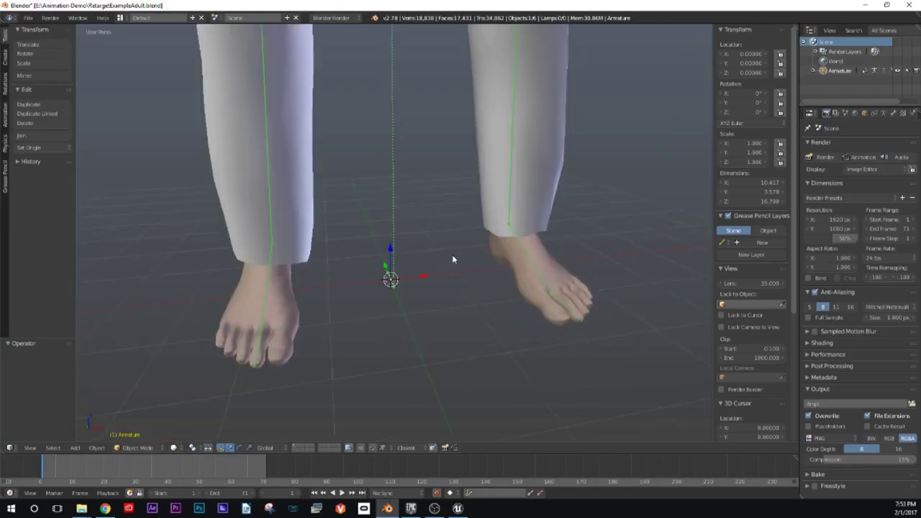
{"action": "scroll", "coordinate": [453, 216], "scroll_direction": "down", "scroll_amount": 2}
{"action": "scroll", "coordinate": [421, 159], "scroll_direction": "up", "scroll_amount": 2}
{"action": "scroll", "coordinate": [416, 151], "scroll_direction": "down", "scroll_amount": 3}
{"action": "scroll", "coordinate": [410, 202], "scroll_direction": "up", "scroll_amount": 2}
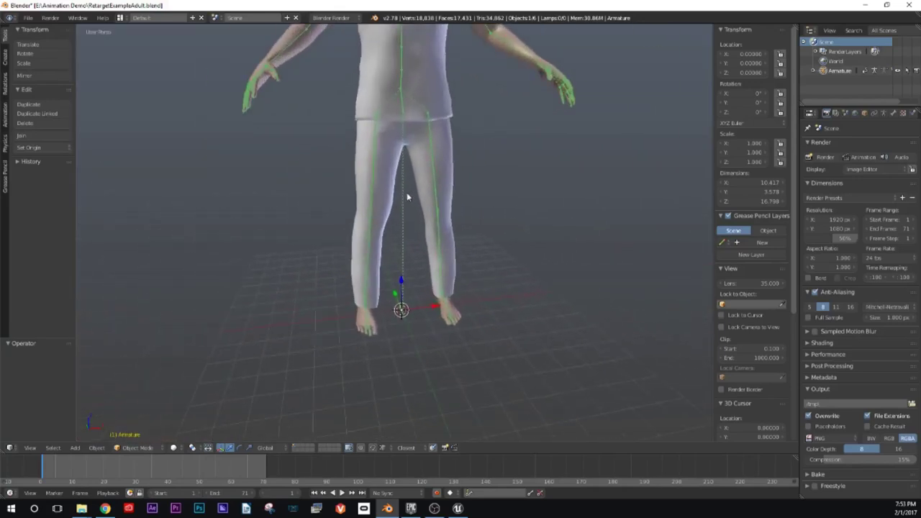
{"action": "type", "text": "s.1"}
{"action": "key", "text": "Return"}
{"action": "scroll", "coordinate": [438, 338], "scroll_direction": "up", "scroll_amount": 2}
{"action": "scroll", "coordinate": [432, 287], "scroll_direction": "up", "scroll_amount": 4}
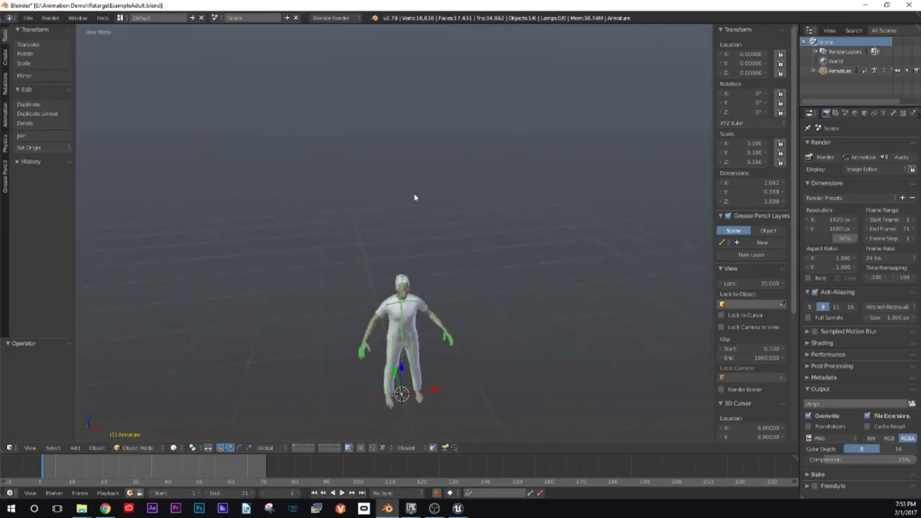
{"action": "scroll", "coordinate": [404, 283], "scroll_direction": "up", "scroll_amount": 3}
{"action": "scroll", "coordinate": [410, 270], "scroll_direction": "down", "scroll_amount": 2, "text": "shift"}
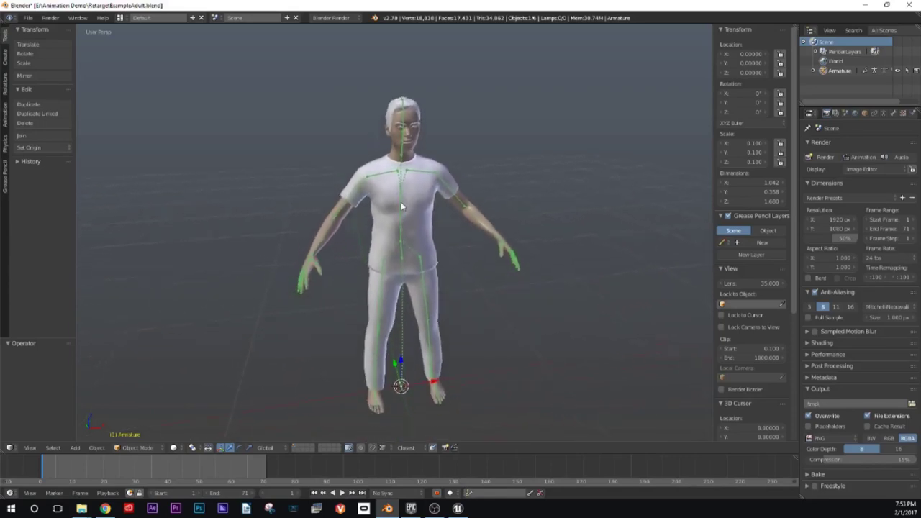
{"action": "scroll", "coordinate": [414, 256], "scroll_direction": "up", "scroll_amount": 1}
{"action": "scroll", "coordinate": [416, 251], "scroll_direction": "down", "scroll_amount": 1}
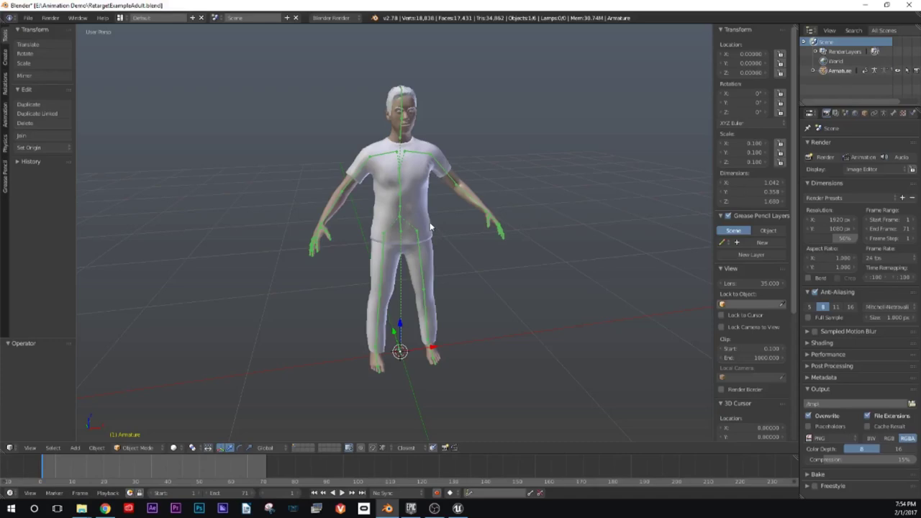
Step: Select the body mesh and armature, select all, then split the viewport into two 3D views
{"action": "right_click", "coordinate": [421, 210]}
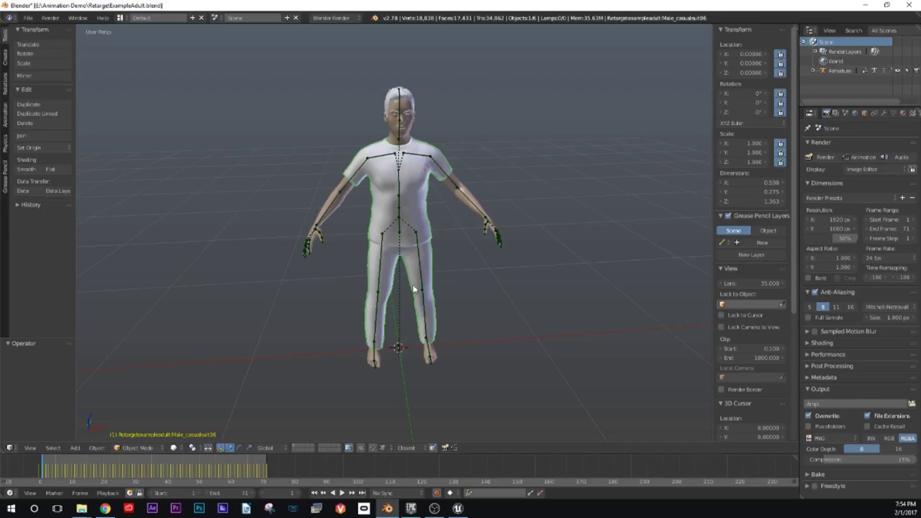
{"action": "right_click", "coordinate": [400, 209]}
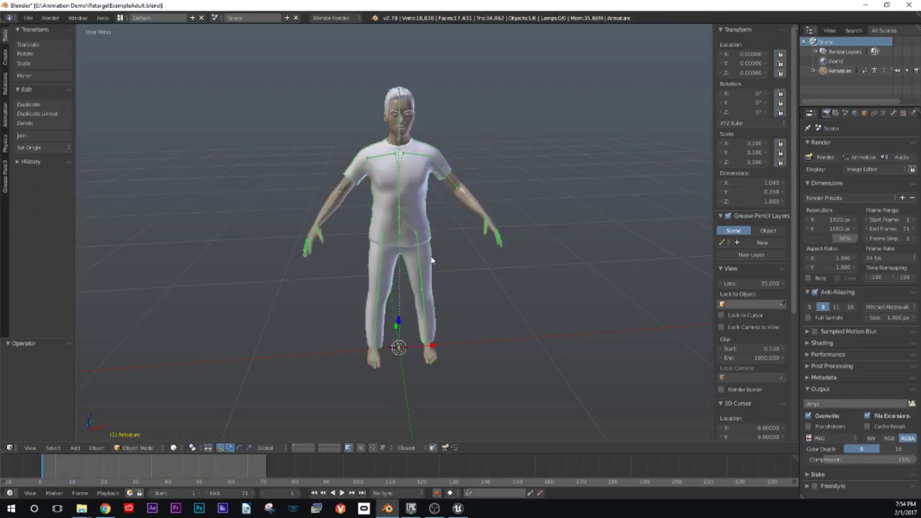
{"action": "middle_click_drag", "start_coordinate": [431, 262], "coordinate": [431, 244]}
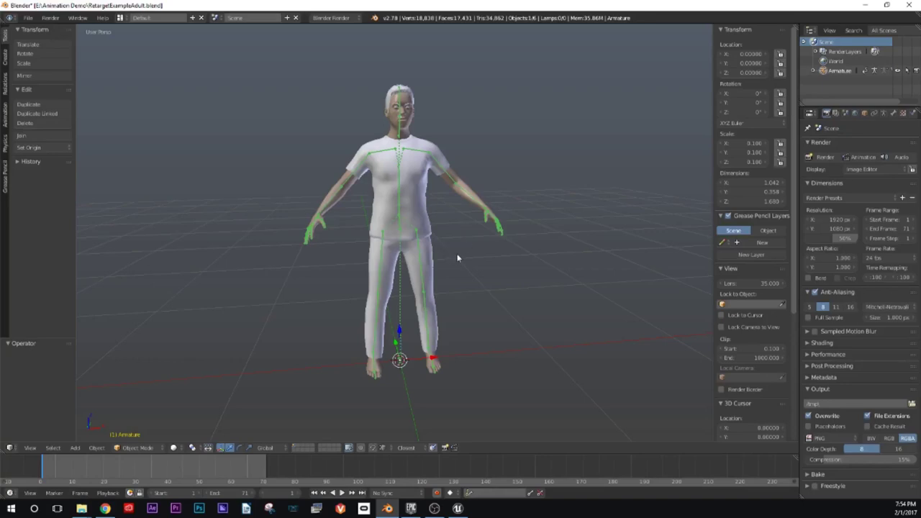
{"action": "middle_click_drag", "start_coordinate": [461, 260], "coordinate": [466, 258]}
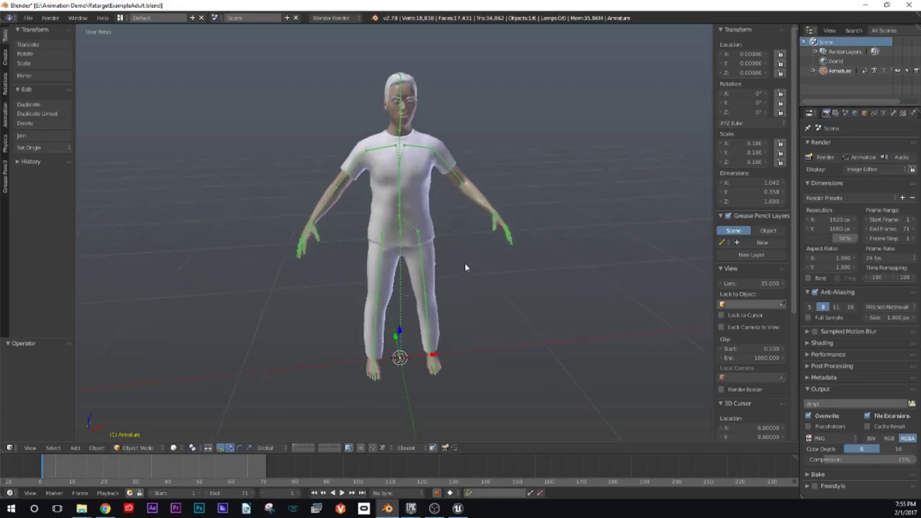
{"action": "middle_click_drag", "start_coordinate": [465, 268], "coordinate": [487, 247]}
{"action": "key", "text": "a"}
{"action": "key", "text": "a"}
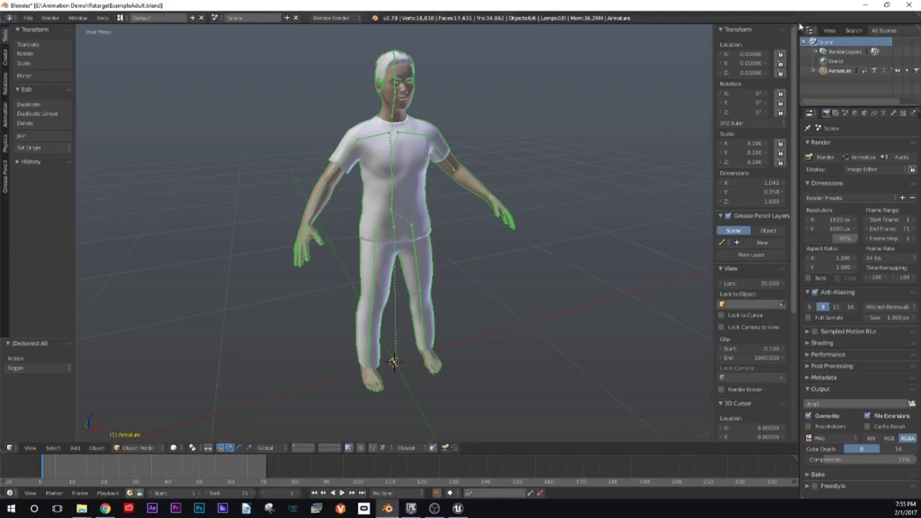
{"action": "left_click_drag", "start_coordinate": [710, 26], "coordinate": [677, 30]}
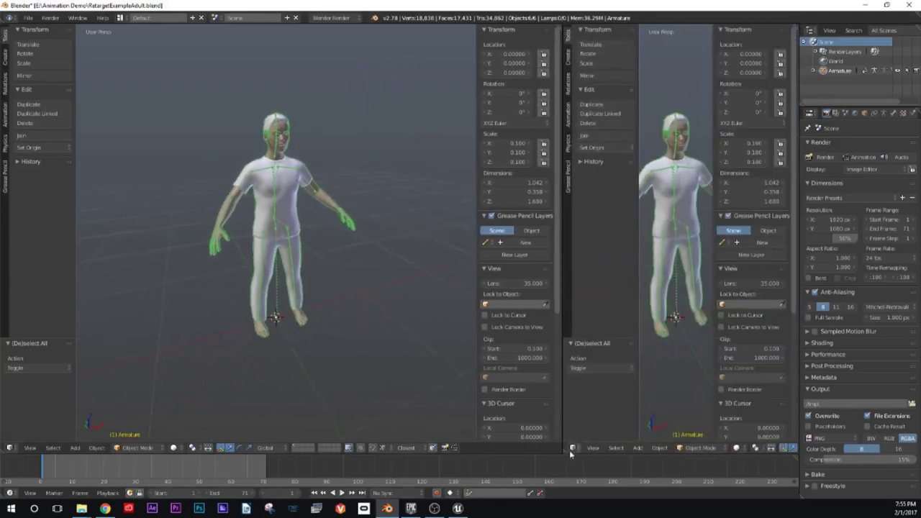
Step: Turn the right view into a Dope Sheet in Action Editor mode
{"action": "left_click", "coordinate": [573, 447]}
{"action": "left_click", "coordinate": [589, 411]}
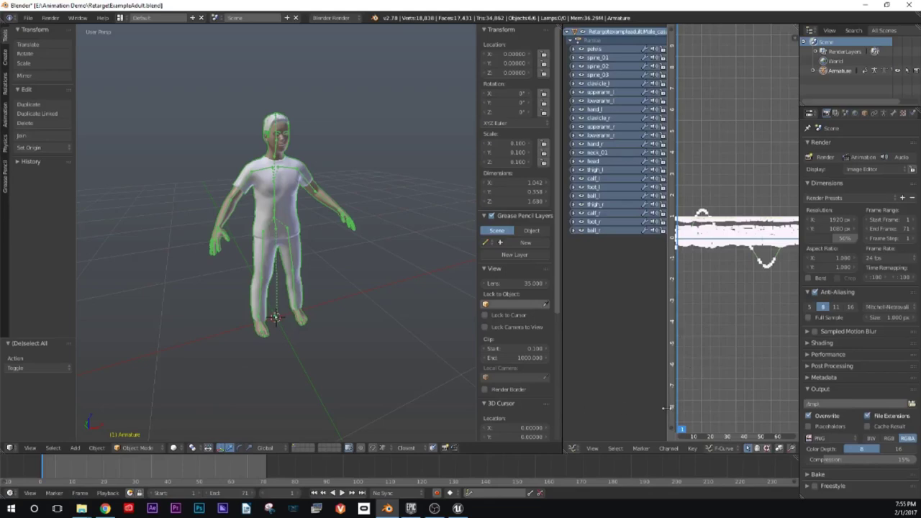
{"action": "left_click_drag", "start_coordinate": [562, 403], "coordinate": [452, 397]}
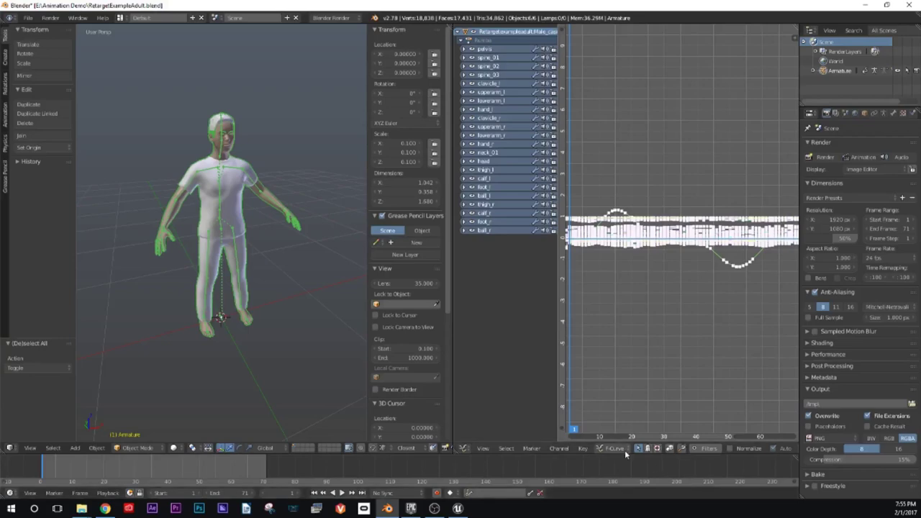
{"action": "left_click", "coordinate": [467, 449]}
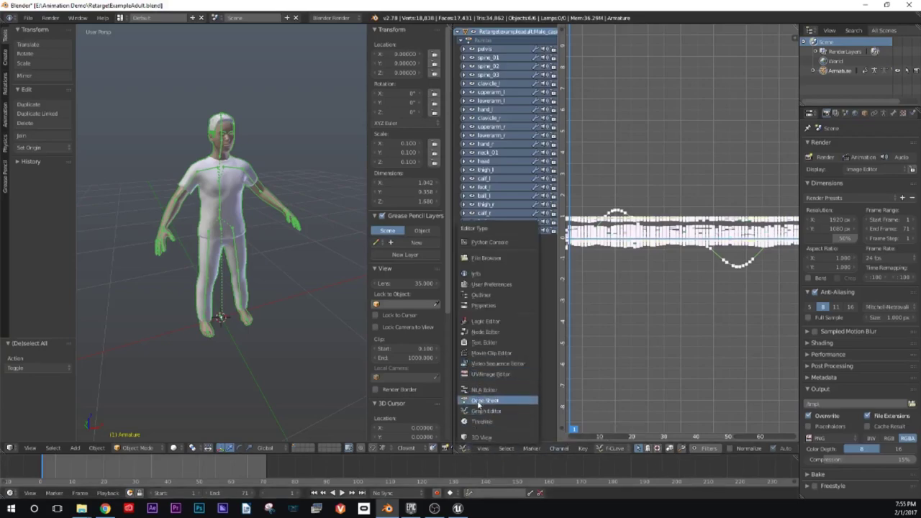
{"action": "left_click", "coordinate": [479, 401]}
{"action": "middle_click_drag", "start_coordinate": [635, 358], "coordinate": [650, 338]}
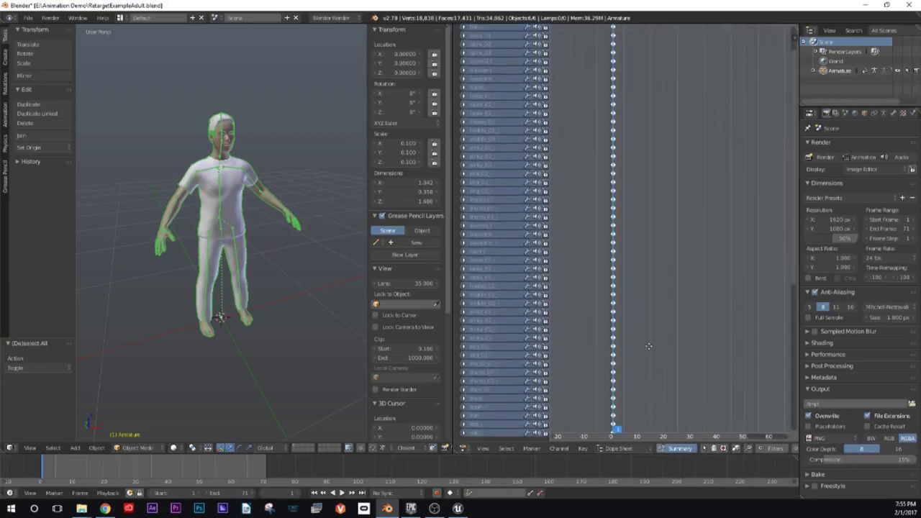
{"action": "left_click", "coordinate": [608, 448]}
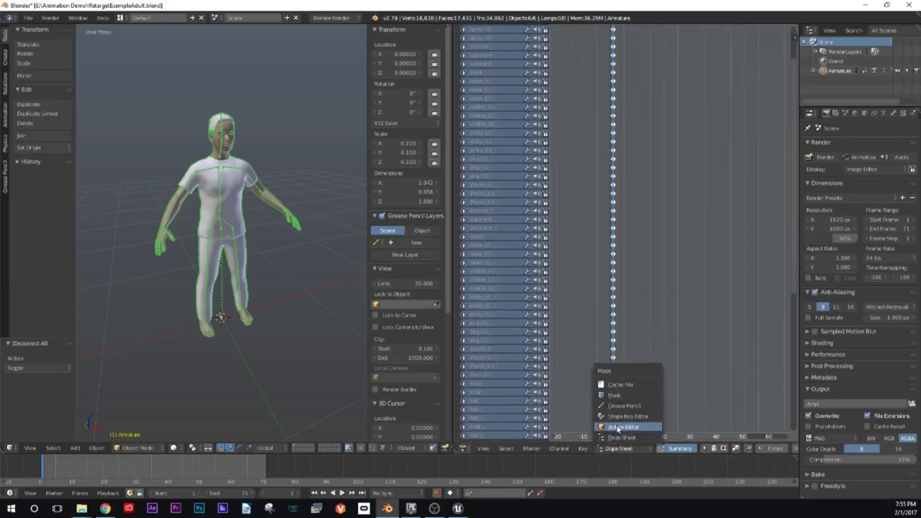
{"action": "left_click", "coordinate": [619, 427]}
Step: Assign the Rumba dance action to the armature and play it through
{"action": "left_click", "coordinate": [683, 447]}
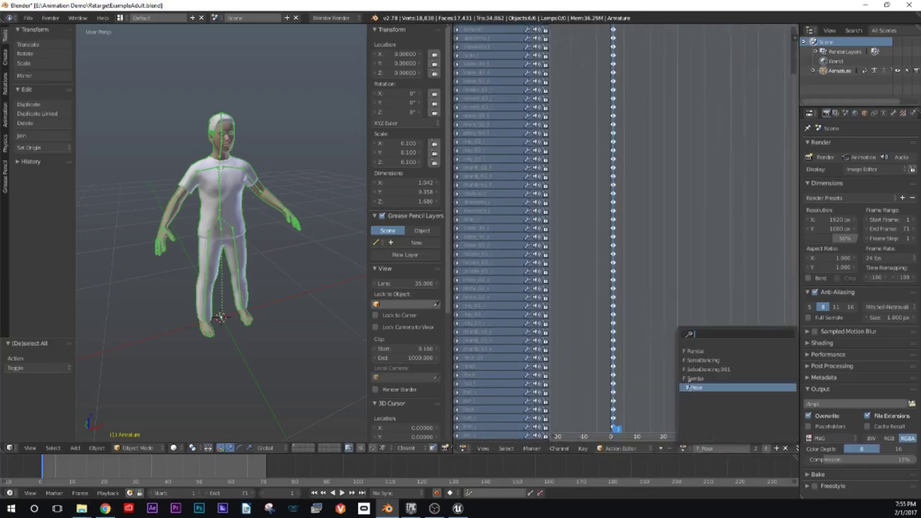
{"action": "left_click", "coordinate": [712, 351]}
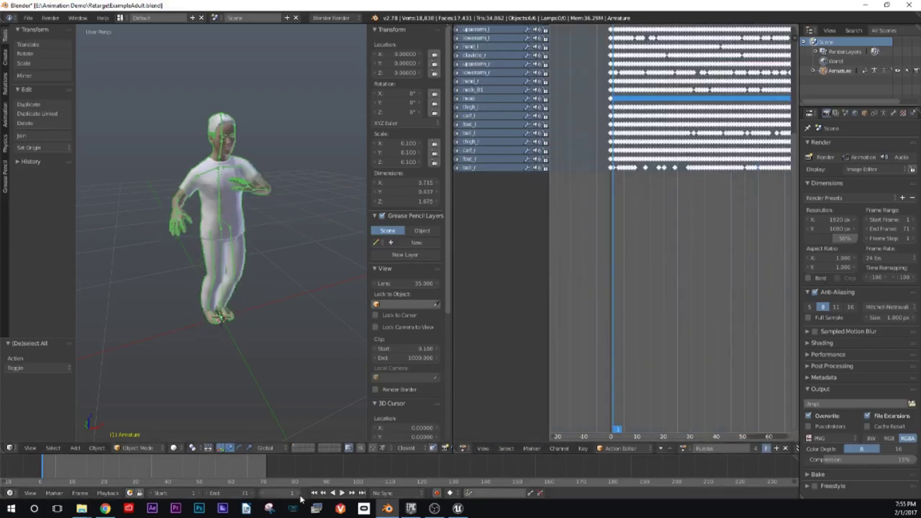
{"action": "left_click", "coordinate": [342, 494]}
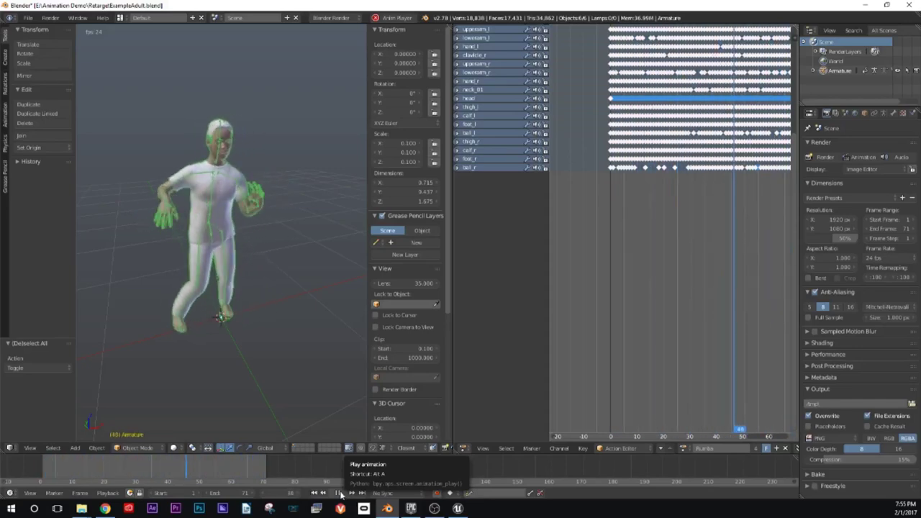
{"action": "left_click", "coordinate": [341, 493]}
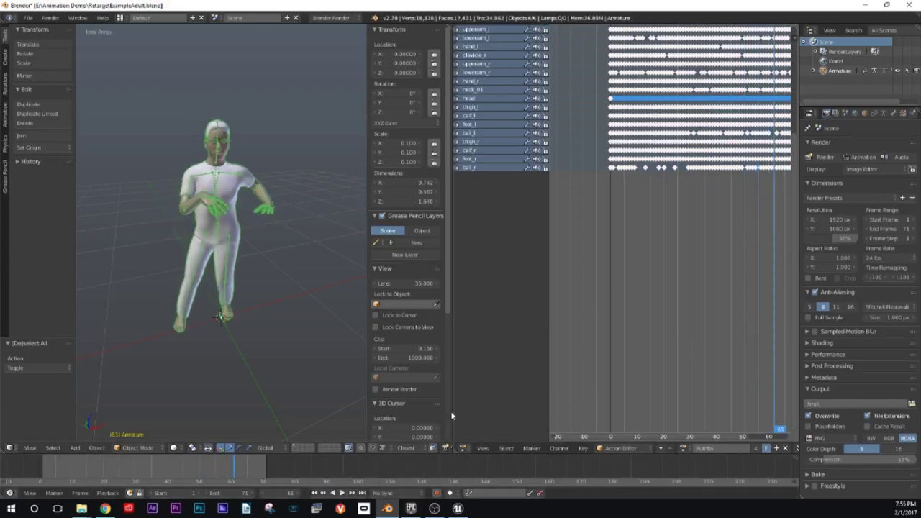
Step: Switch the armature back to the T_Pose action and return to frame 1
{"action": "left_click_drag", "start_coordinate": [452, 415], "coordinate": [604, 406]}
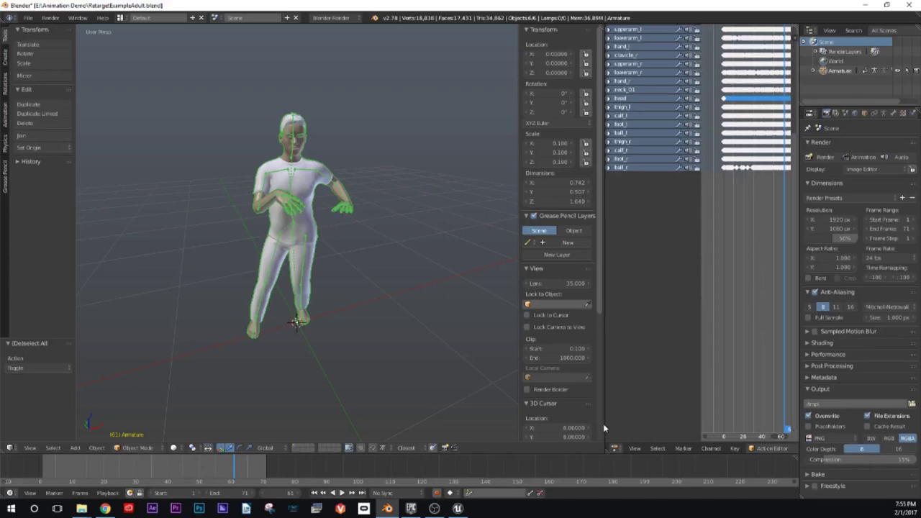
{"action": "left_click_drag", "start_coordinate": [605, 429], "coordinate": [418, 429]}
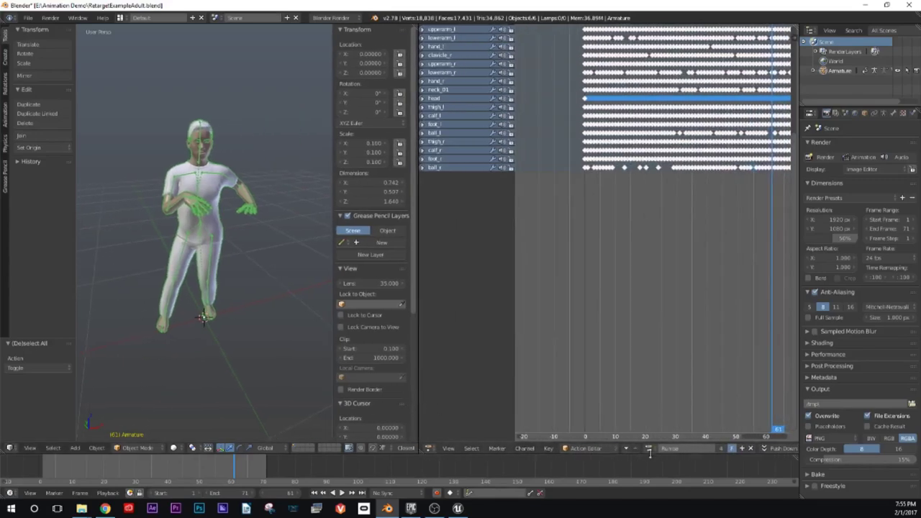
{"action": "left_click", "coordinate": [650, 445]}
{"action": "left_click", "coordinate": [666, 388]}
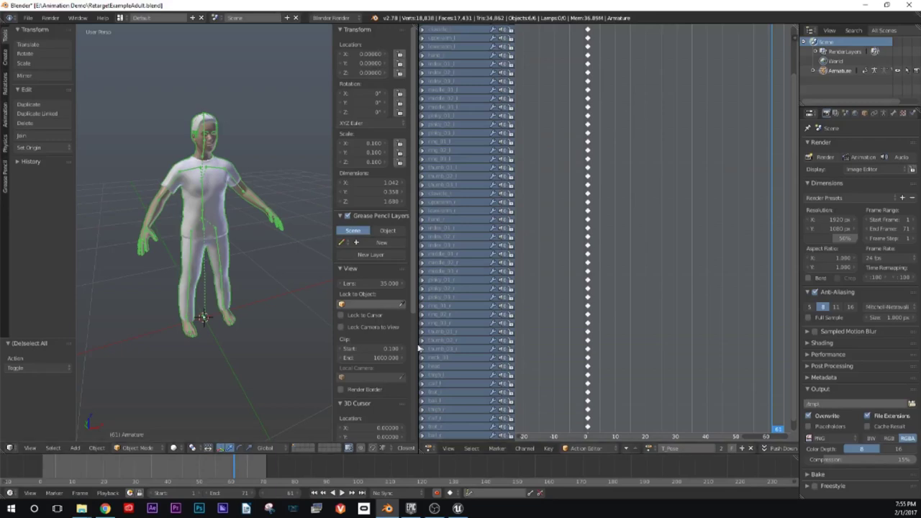
{"action": "left_click_drag", "start_coordinate": [418, 348], "coordinate": [567, 349]}
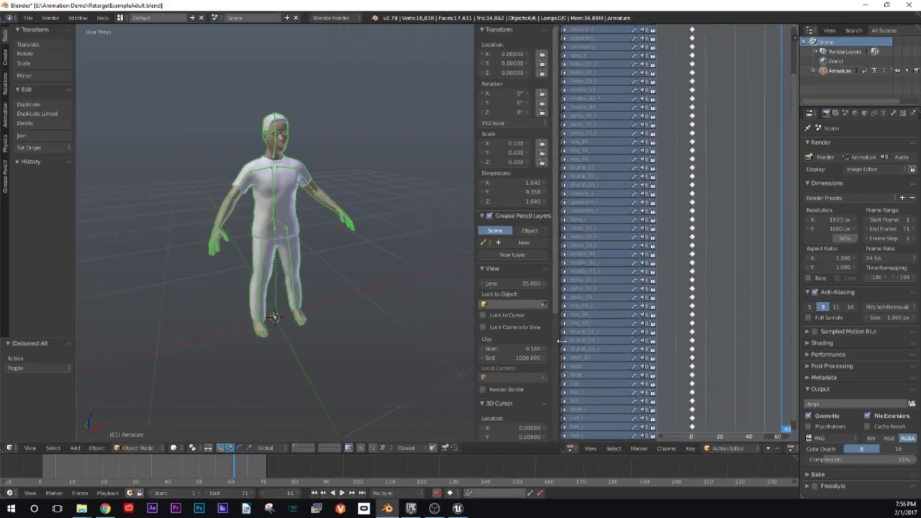
{"action": "left_click", "coordinate": [315, 493]}
{"action": "left_click", "coordinate": [28, 17]}
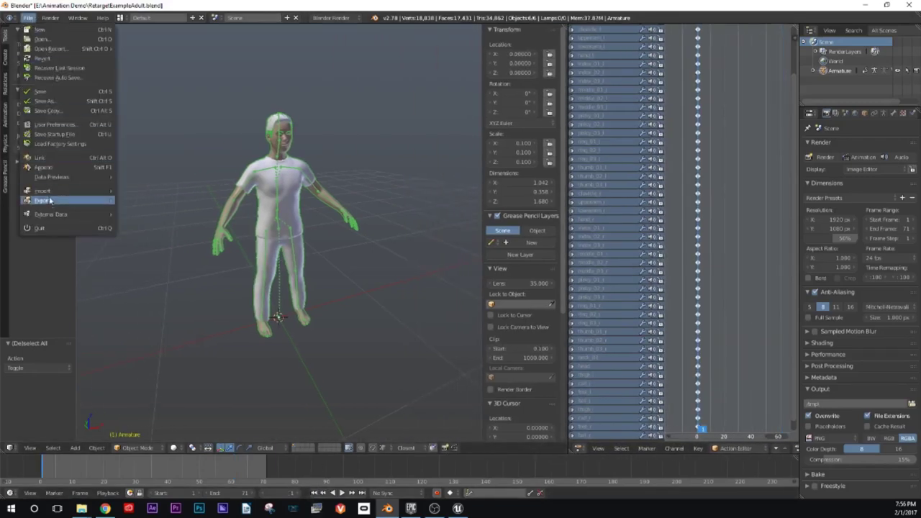
Step: Set up an FBX export limited to Armature and Mesh with Face smoothing
{"action": "mouse_move", "coordinate": [43, 200]}
{"action": "left_click", "coordinate": [143, 229]}
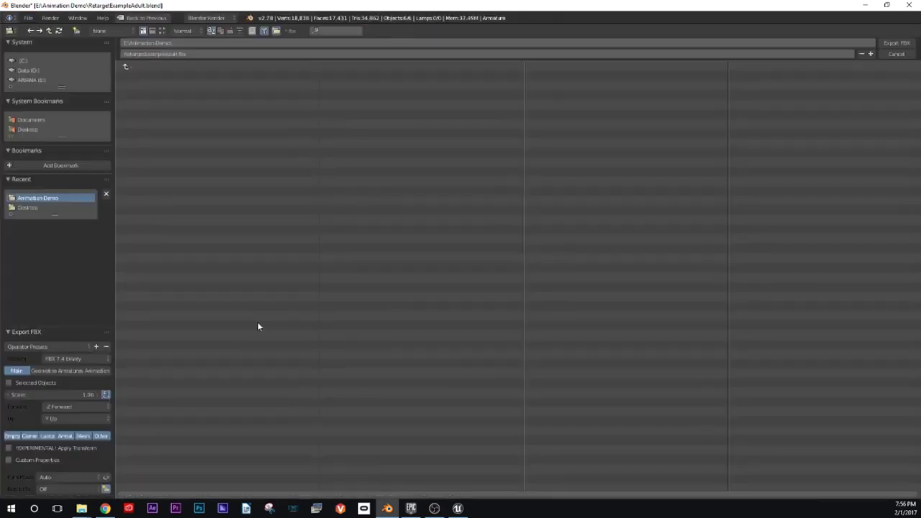
{"action": "left_click", "coordinate": [69, 437]}
{"action": "left_click", "coordinate": [83, 436], "text": "shift"}
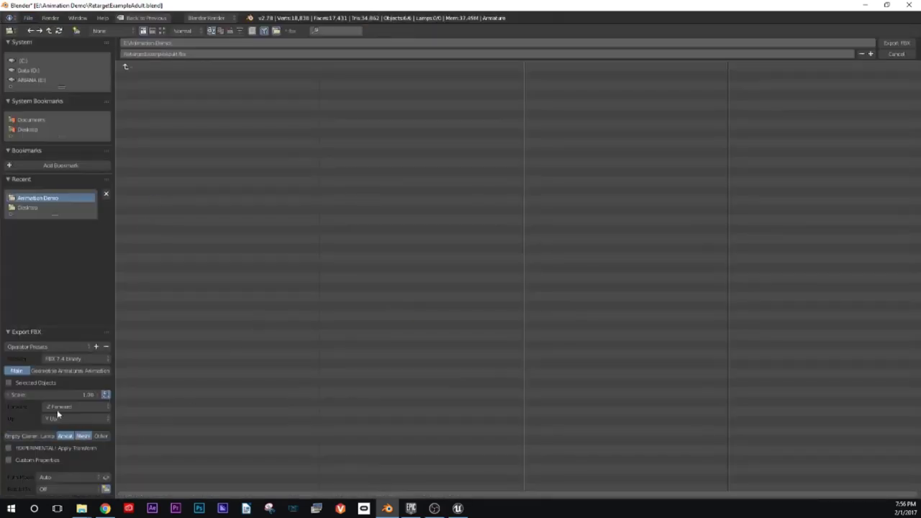
{"action": "left_click", "coordinate": [43, 371]}
{"action": "left_click", "coordinate": [72, 395]}
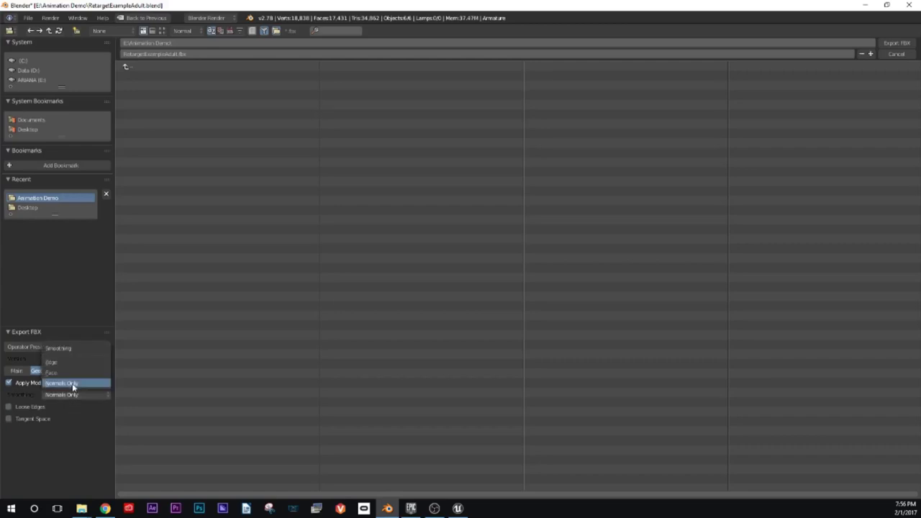
{"action": "left_click", "coordinate": [74, 373]}
{"action": "left_click", "coordinate": [65, 371]}
{"action": "left_click", "coordinate": [92, 371]}
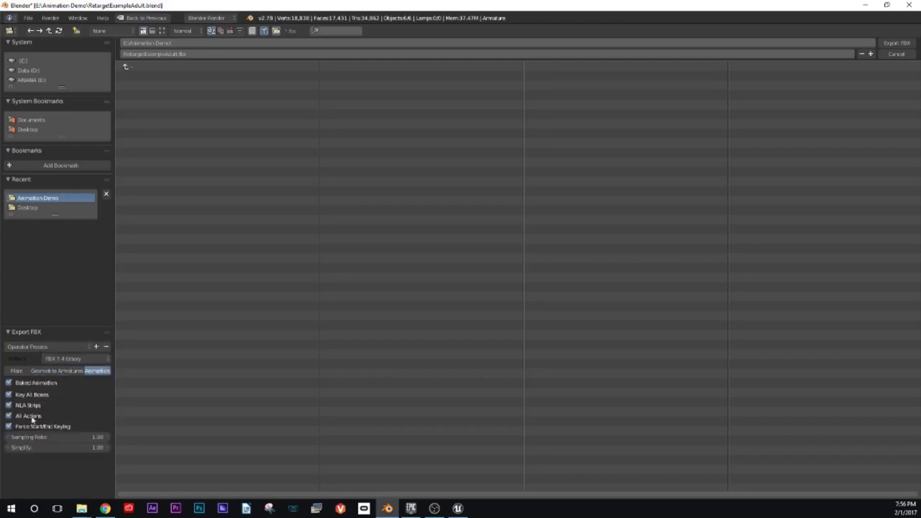
{"action": "left_click", "coordinate": [17, 371]}
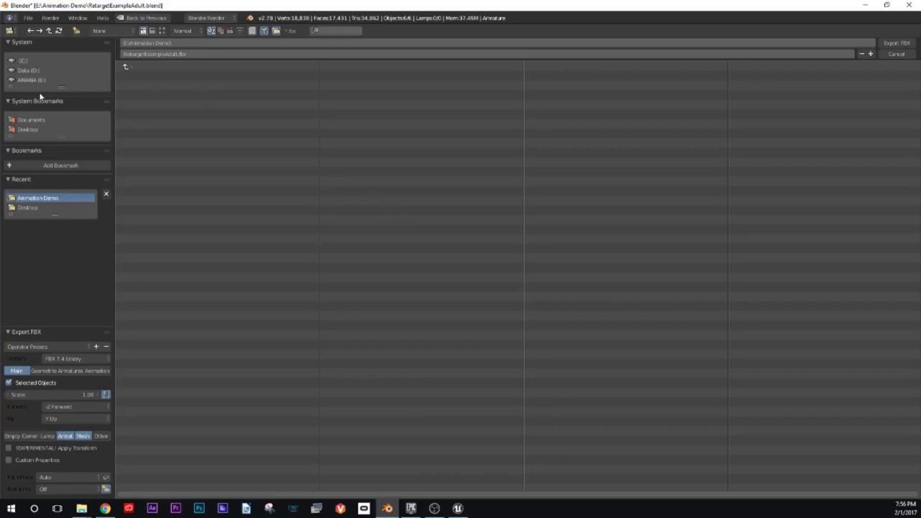
Step: Export the adult character to the Desktop as RetargetExampleAdult.fbx
{"action": "left_click", "coordinate": [38, 131]}
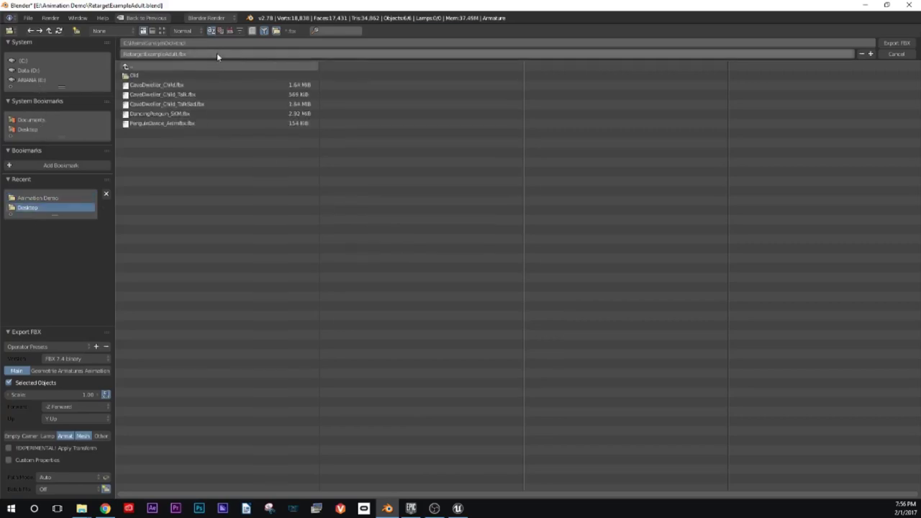
{"action": "left_click", "coordinate": [173, 54]}
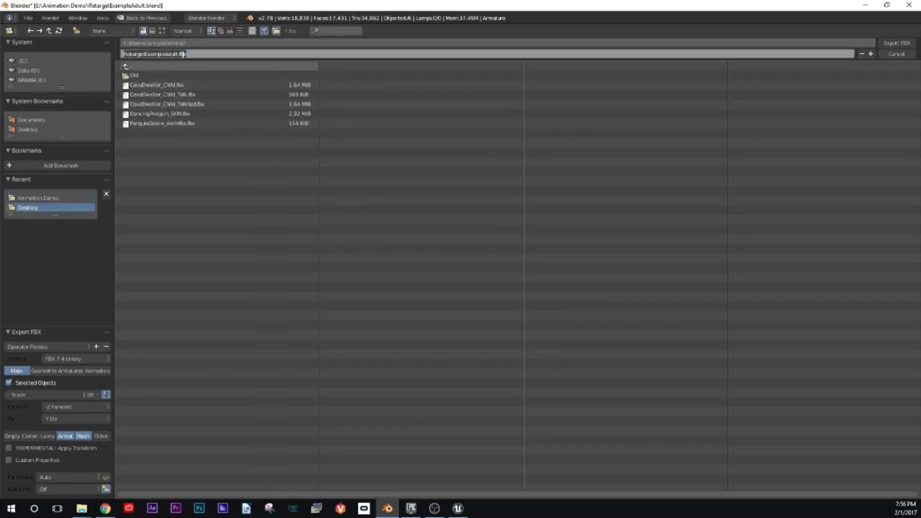
{"action": "left_click_drag", "start_coordinate": [179, 54], "coordinate": [82, 49]}
{"action": "left_click", "coordinate": [530, 153]}
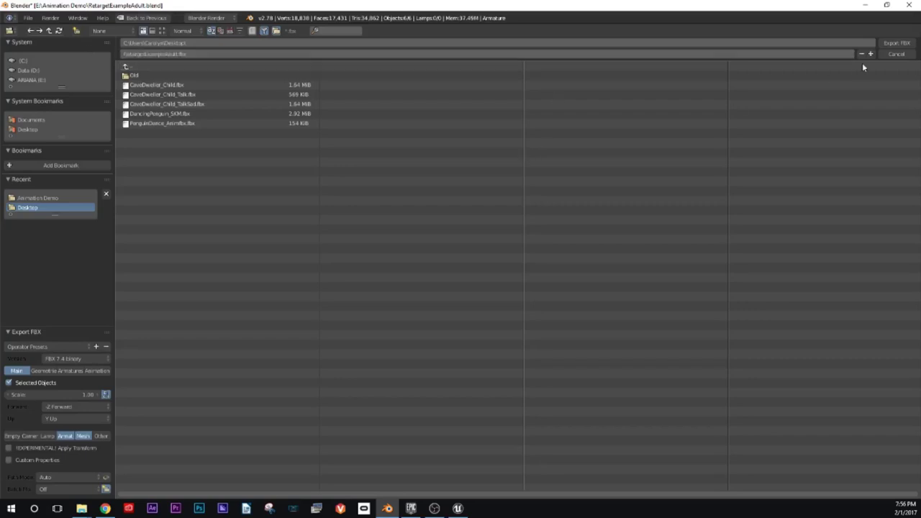
{"action": "left_click", "coordinate": [896, 45]}
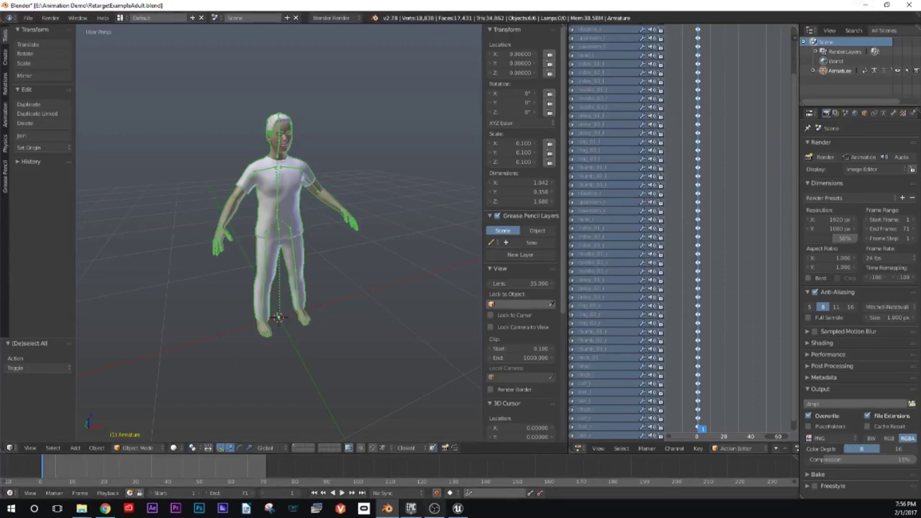
Step: In Unreal Engine, close the PenguinDance, DancingPenguin and CaveDweller asset editors
{"action": "left_click", "coordinate": [457, 508]}
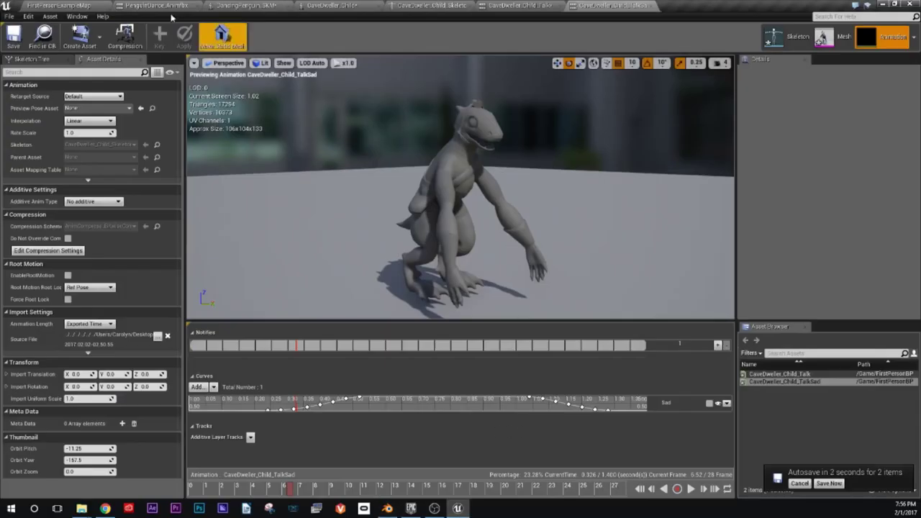
{"action": "left_click", "coordinate": [45, 4]}
{"action": "left_click", "coordinate": [184, 6]}
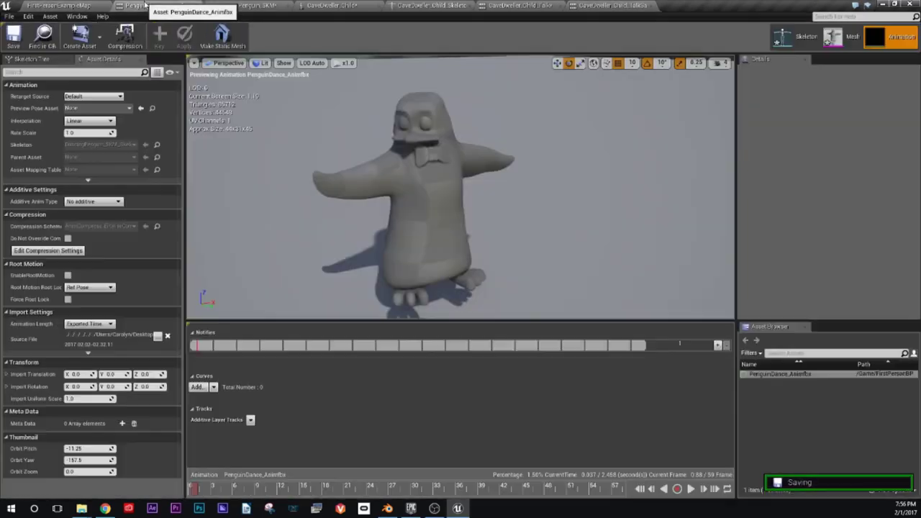
{"action": "left_click", "coordinate": [198, 6]}
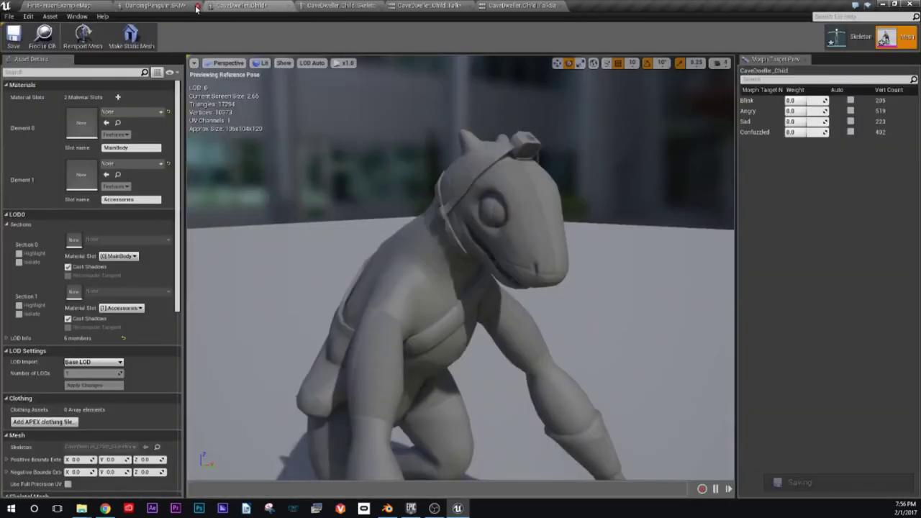
{"action": "left_click", "coordinate": [197, 5]}
{"action": "left_click", "coordinate": [197, 6]}
{"action": "left_click", "coordinate": [197, 6]}
{"action": "left_click", "coordinate": [198, 6]}
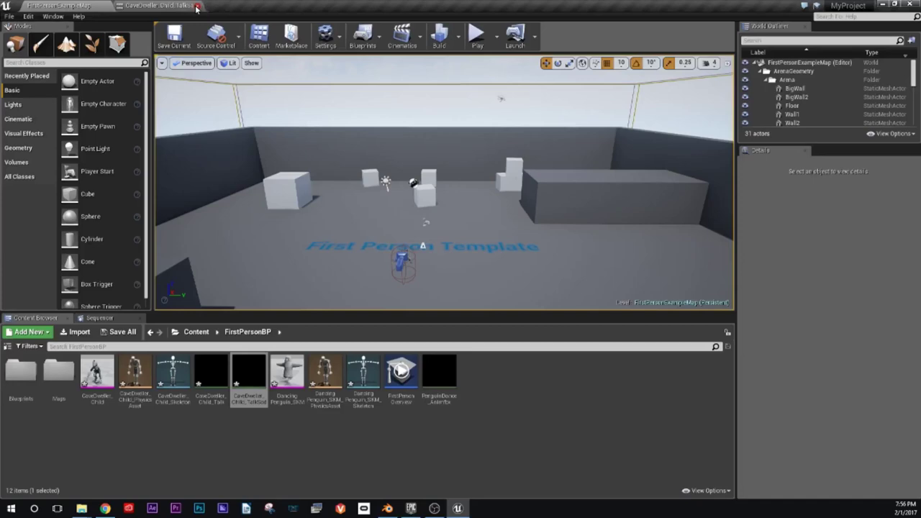
{"action": "left_click", "coordinate": [198, 5]}
{"action": "left_click", "coordinate": [173, 439]}
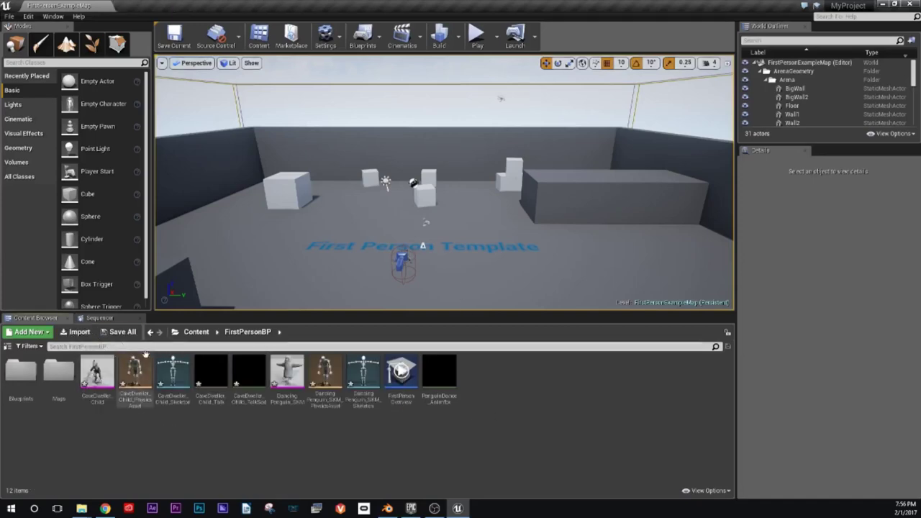
Step: Import RetargetExampleAdult.fbx from the Desktop into FirstPersonBP without animations
{"action": "left_click", "coordinate": [79, 333]}
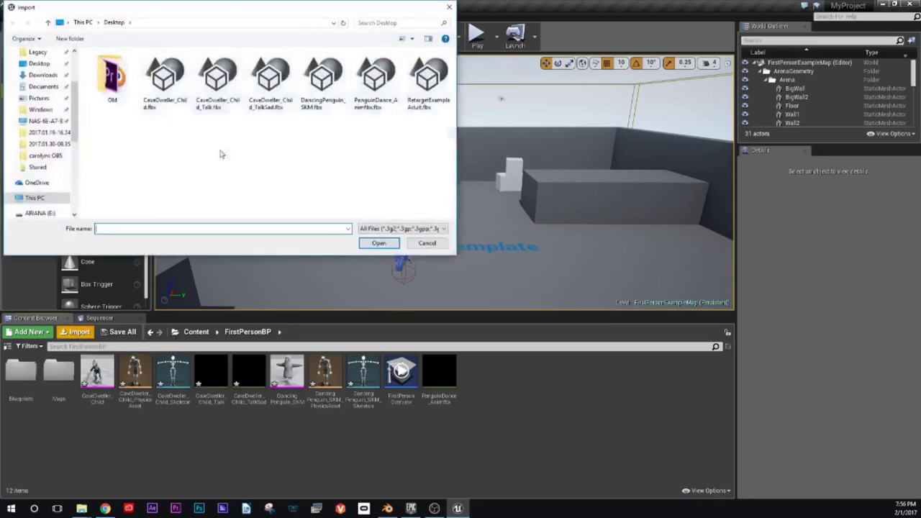
{"action": "left_click", "coordinate": [425, 85]}
{"action": "left_click", "coordinate": [379, 243]}
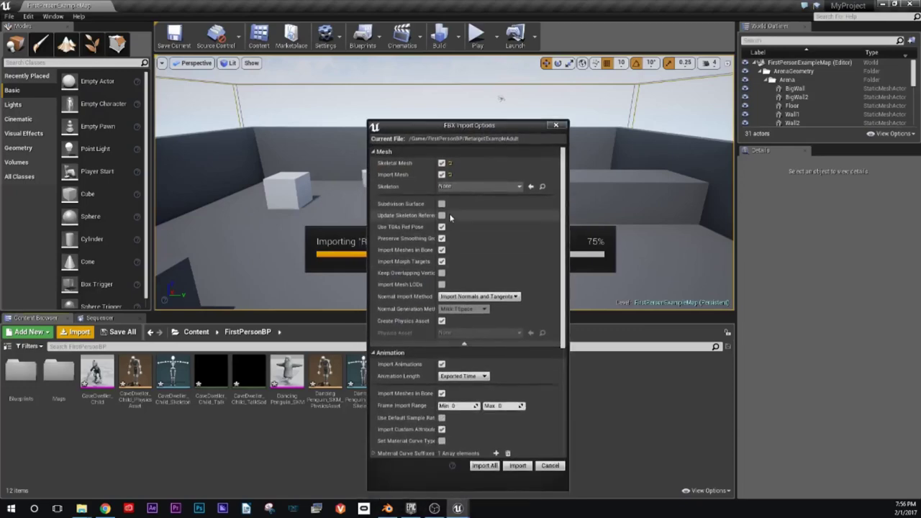
{"action": "left_click", "coordinate": [441, 364]}
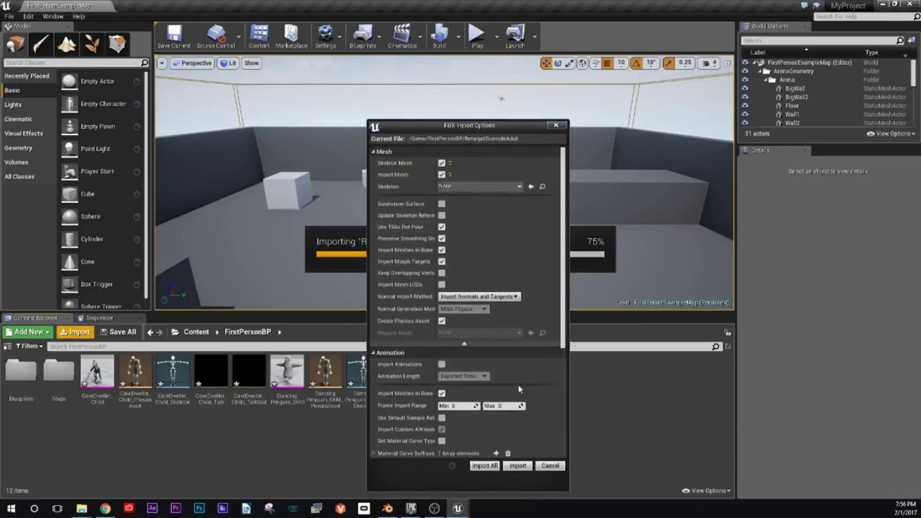
{"action": "scroll", "coordinate": [523, 387], "scroll_direction": "down", "scroll_amount": 2}
{"action": "scroll", "coordinate": [523, 387], "scroll_direction": "down", "scroll_amount": 4}
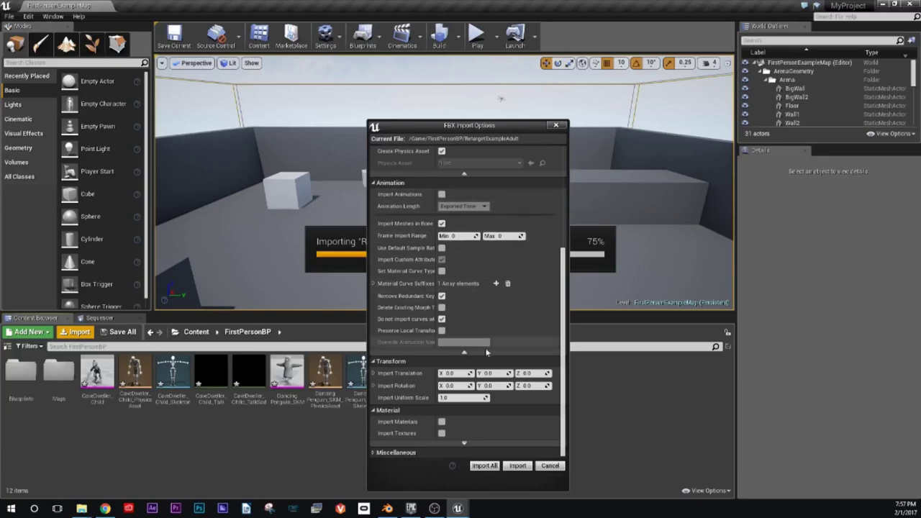
{"action": "left_click", "coordinate": [524, 465]}
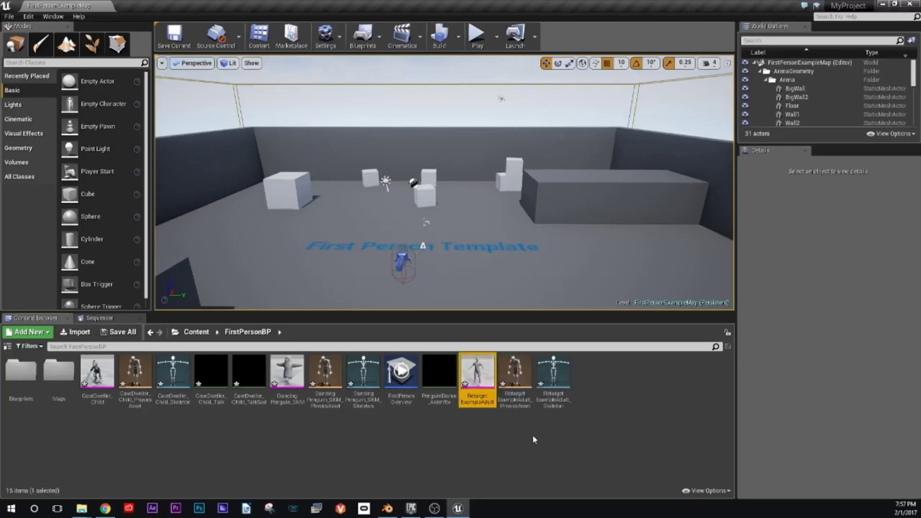
Step: Open the RetargetExampleAdult mesh, dock its editor beside the level, save the map, and return to Blender
{"action": "left_click", "coordinate": [413, 423]}
{"action": "double_click", "coordinate": [484, 377]}
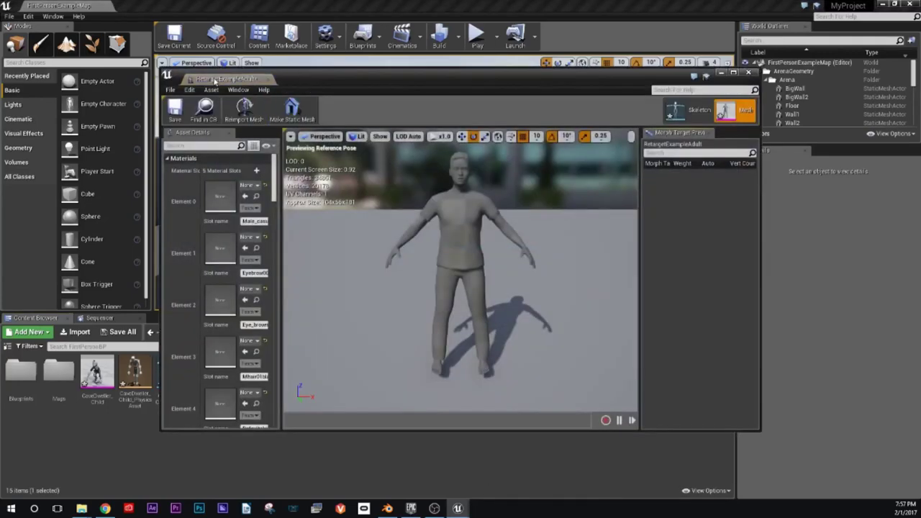
{"action": "left_click_drag", "start_coordinate": [215, 60], "coordinate": [203, 5]}
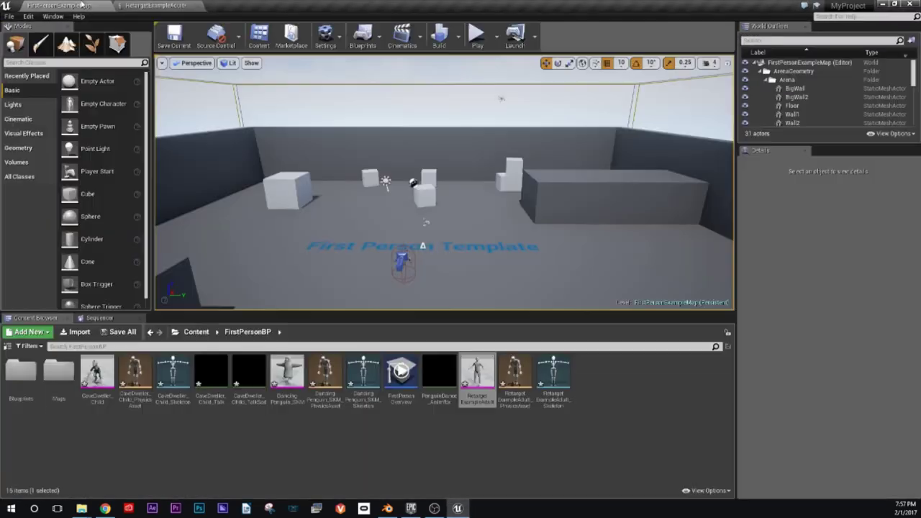
{"action": "left_click", "coordinate": [61, 5]}
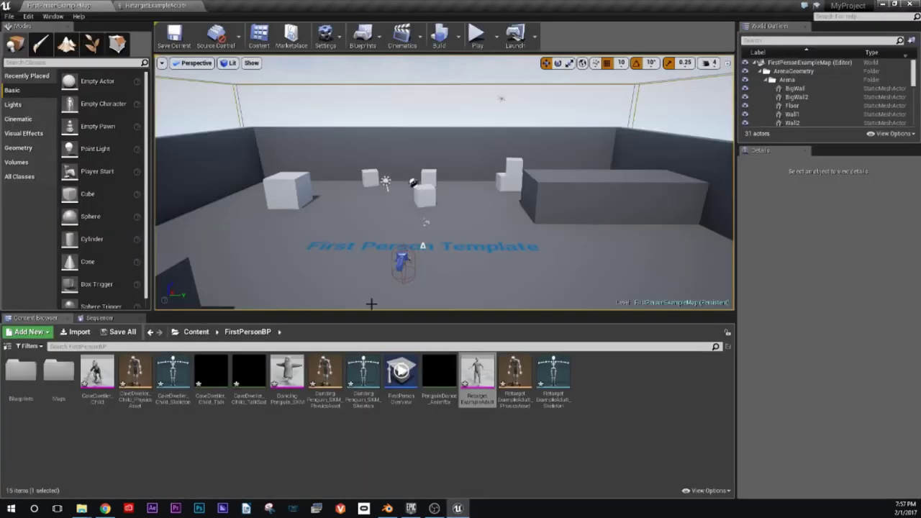
{"action": "left_click", "coordinate": [366, 449]}
{"action": "key", "text": "ctrl+s"}
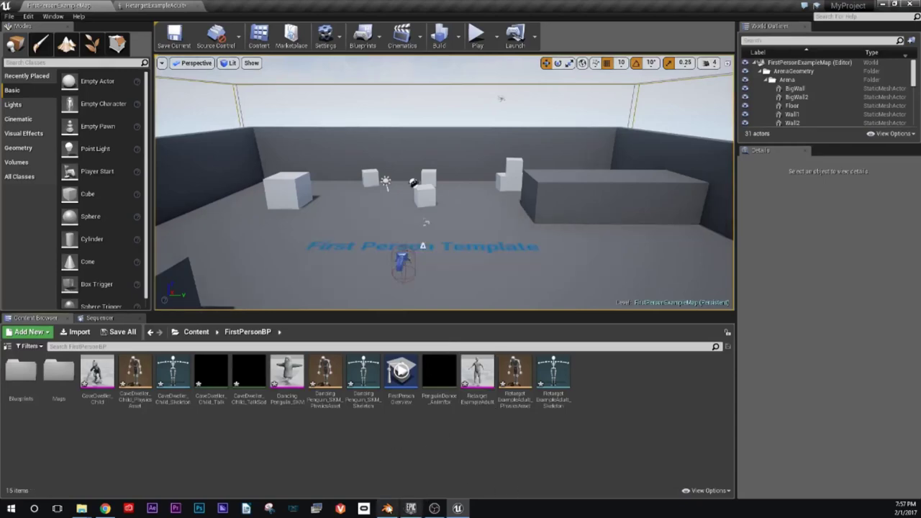
{"action": "left_click", "coordinate": [388, 508]}
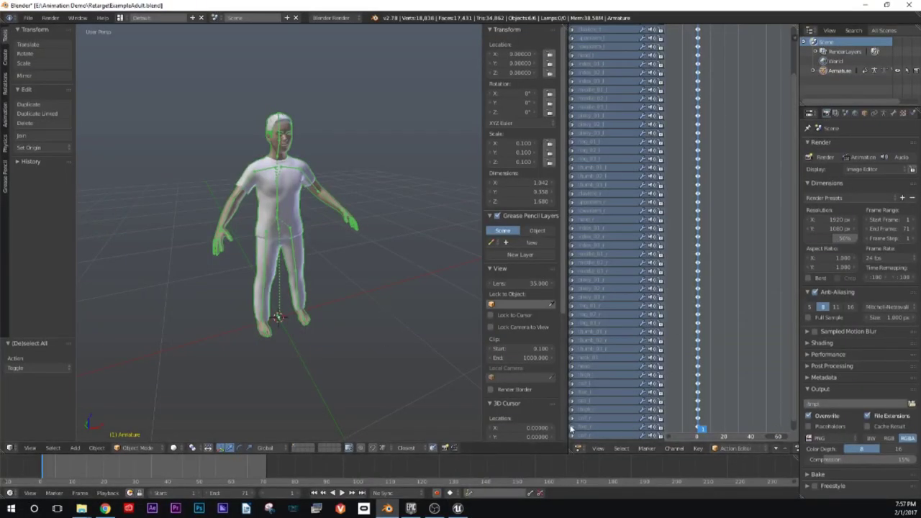
Step: Make Rumba the armature's active action and preview it playing
{"action": "left_click_drag", "start_coordinate": [569, 430], "coordinate": [499, 430]}
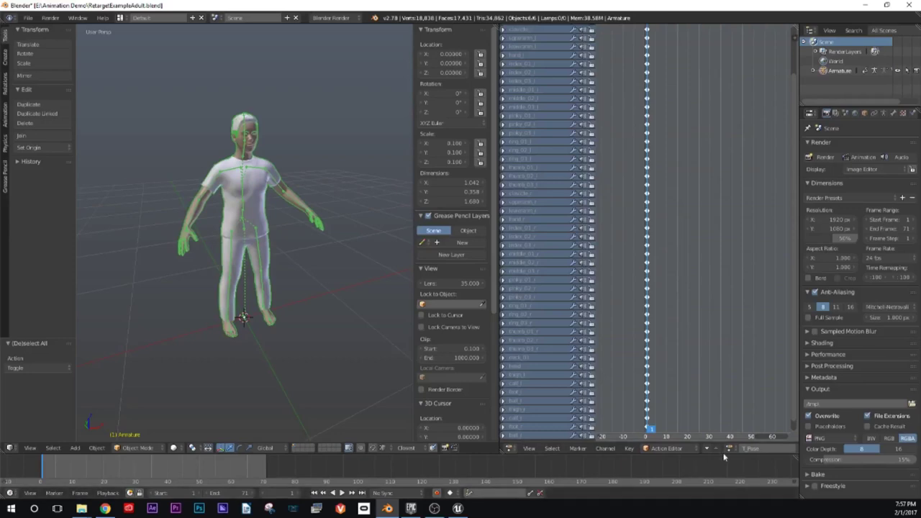
{"action": "left_click", "coordinate": [729, 448]}
{"action": "left_click", "coordinate": [752, 352]}
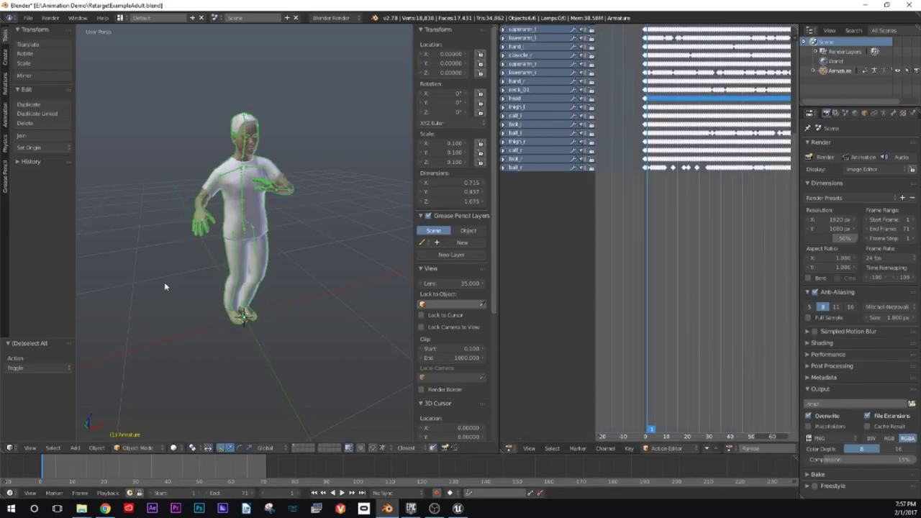
{"action": "left_click", "coordinate": [341, 493]}
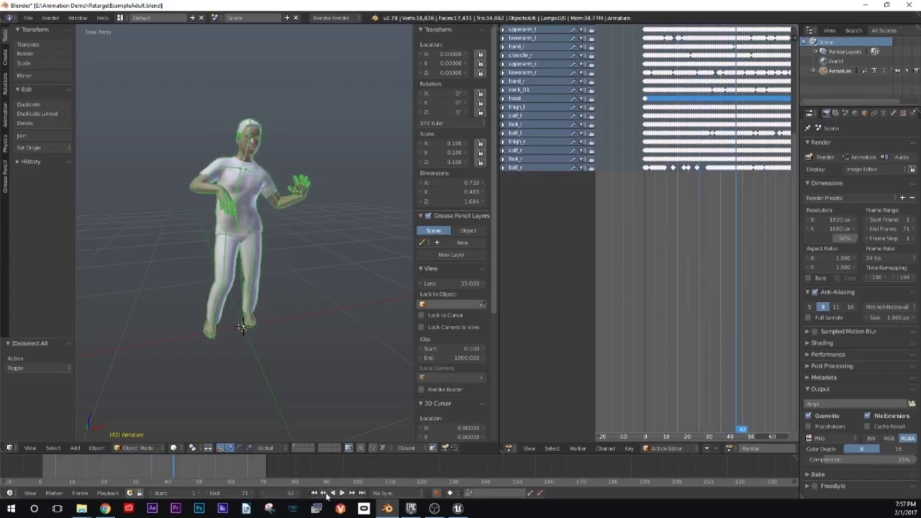
{"action": "key", "text": "Escape"}
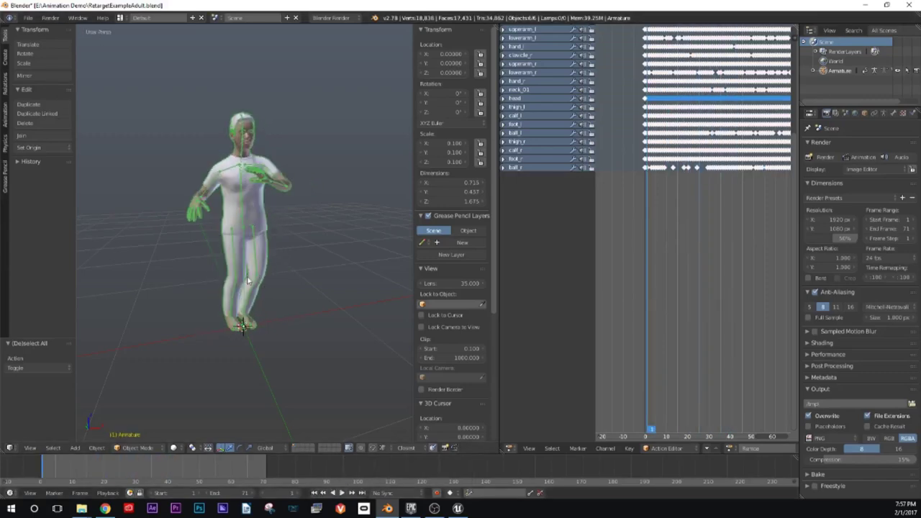
Step: Export only the armature as RetargetExample_Rumba.fbx
{"action": "left_click", "coordinate": [28, 17]}
{"action": "mouse_move", "coordinate": [44, 200]}
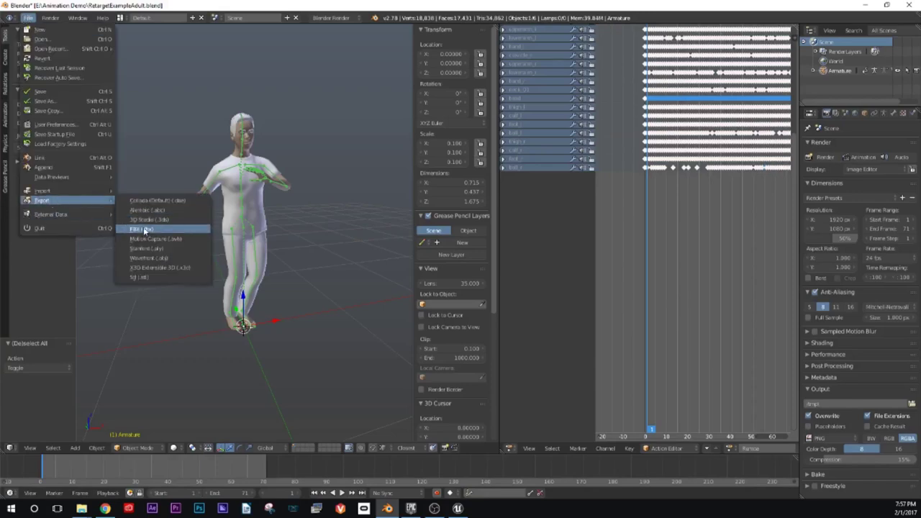
{"action": "left_click", "coordinate": [146, 229]}
{"action": "left_click", "coordinate": [67, 436]}
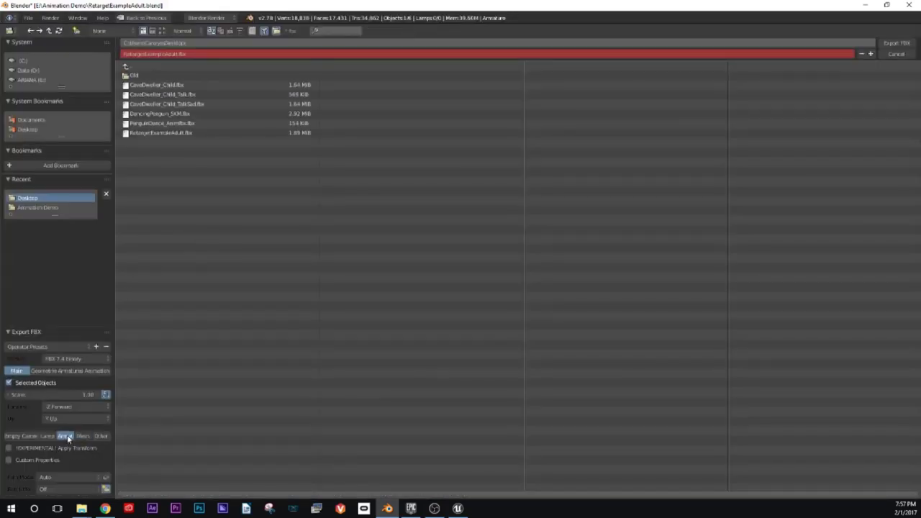
{"action": "left_click", "coordinate": [173, 52]}
{"action": "left_click", "coordinate": [175, 54]}
{"action": "type", "text": "_Running"}
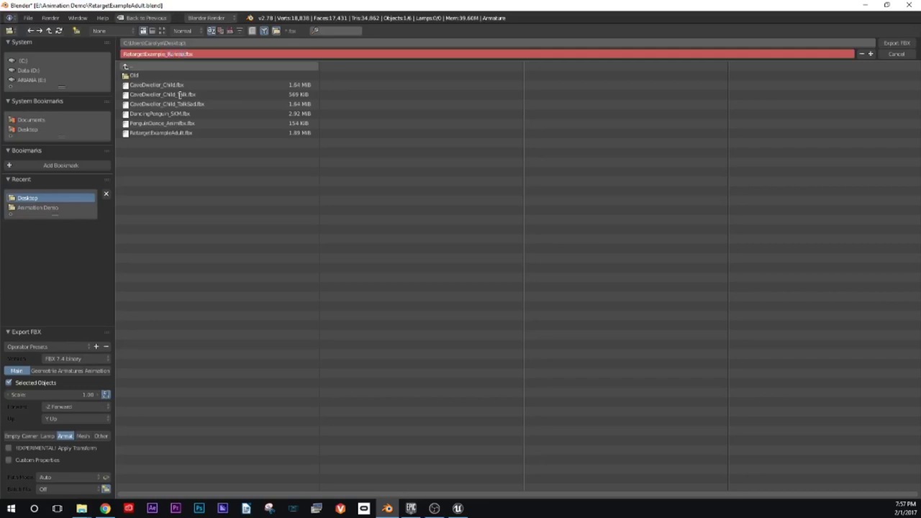
{"action": "key", "text": "Return"}
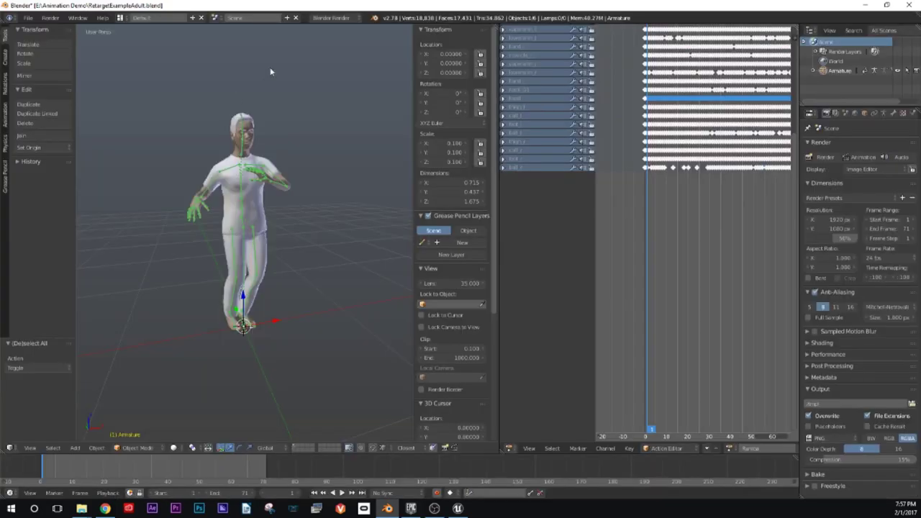
Step: Import RetargetExample_Rumba.fbx from the Desktop using the RetargetExampleAdult_Skeleton
{"action": "left_click", "coordinate": [866, 8]}
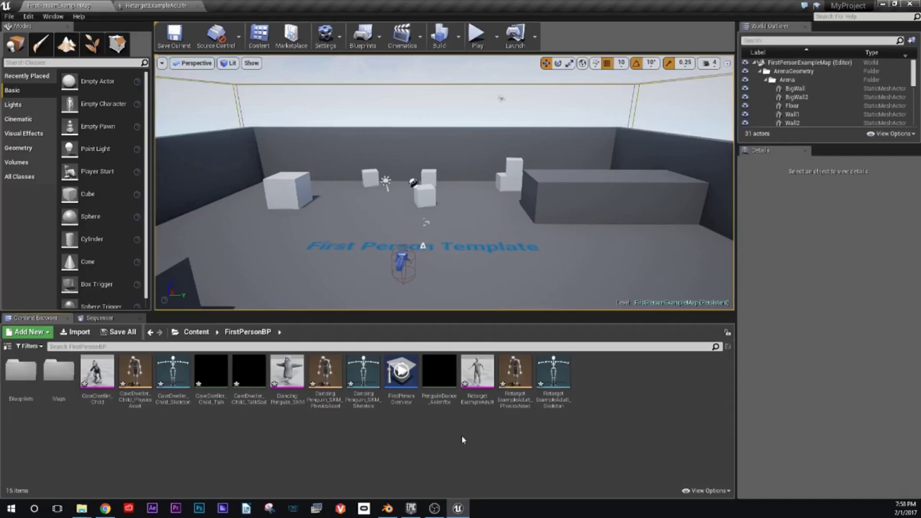
{"action": "left_click", "coordinate": [77, 331]}
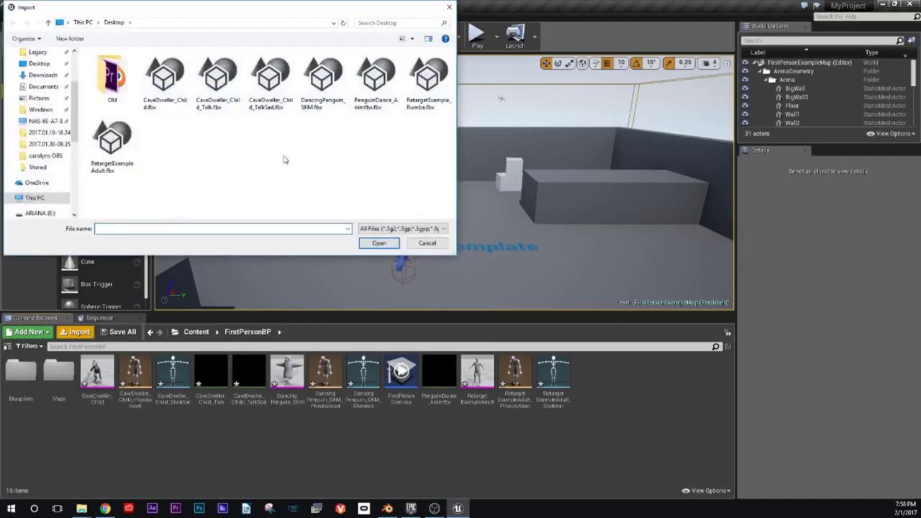
{"action": "left_click", "coordinate": [427, 87]}
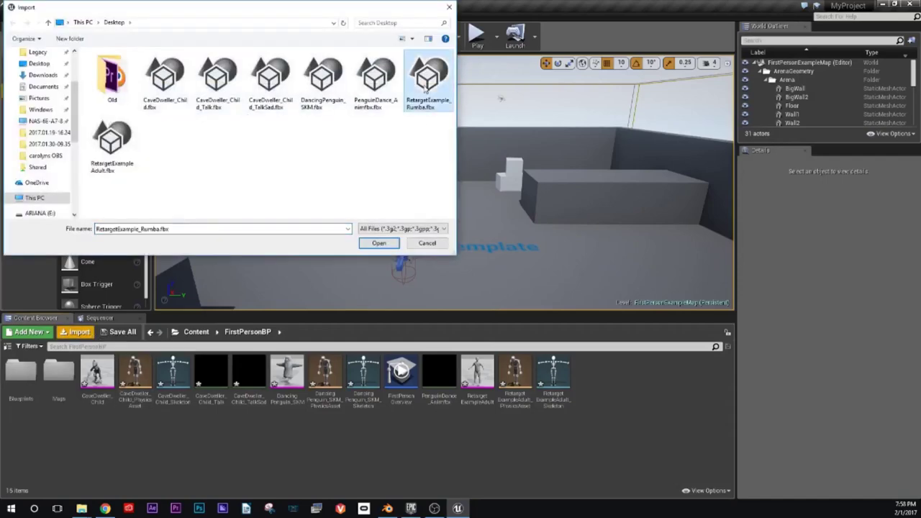
{"action": "left_click", "coordinate": [380, 244]}
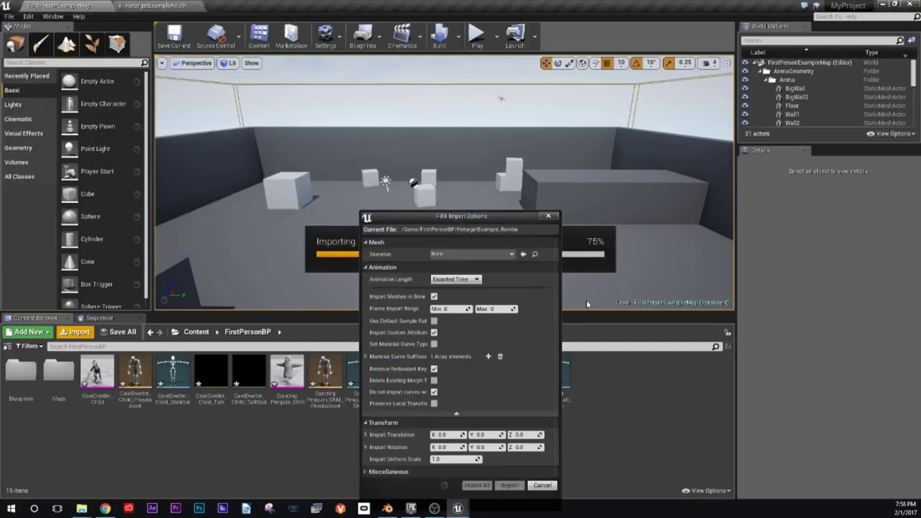
{"action": "left_click", "coordinate": [511, 254]}
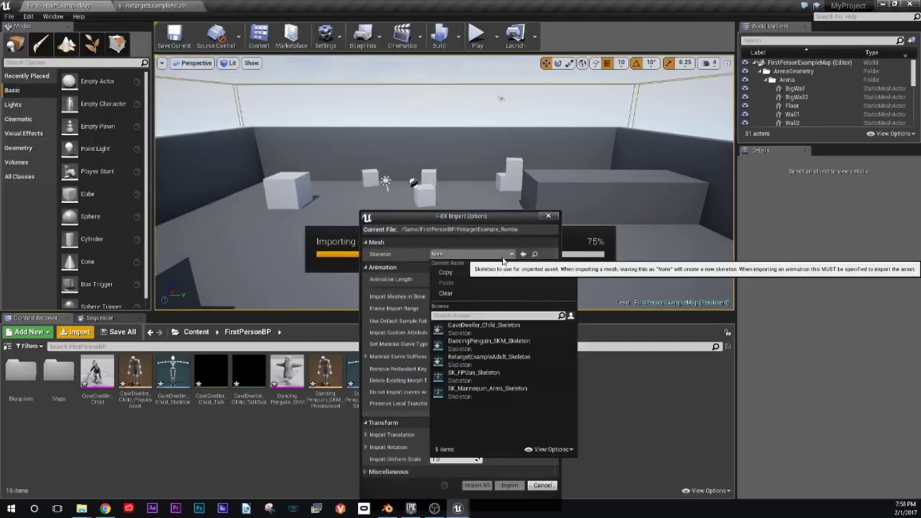
{"action": "left_click", "coordinate": [492, 358]}
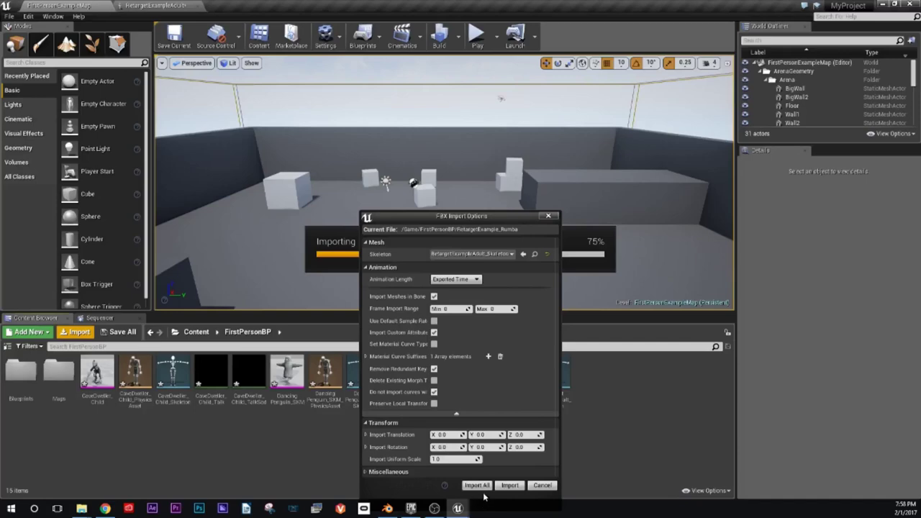
{"action": "left_click", "coordinate": [477, 485]}
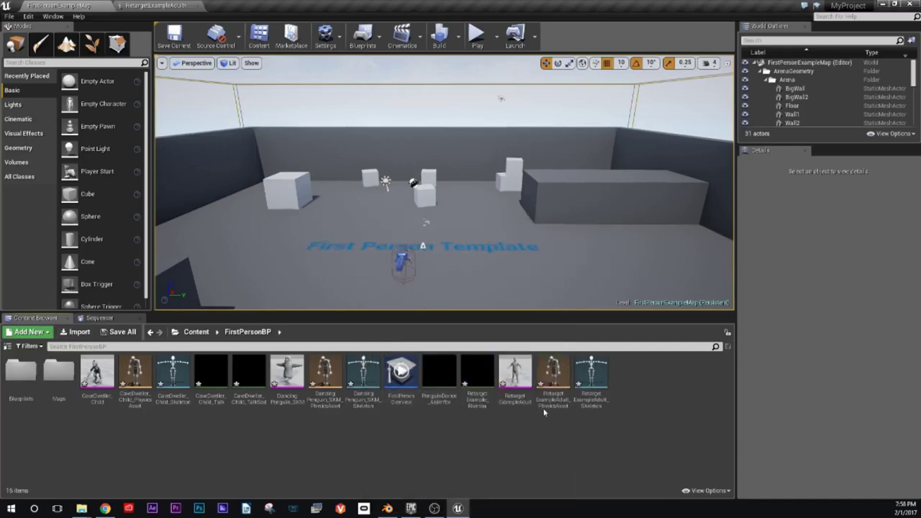
Step: Play the RetargetExample_Rumba animation, pause it, and return to Blender
{"action": "double_click", "coordinate": [477, 373]}
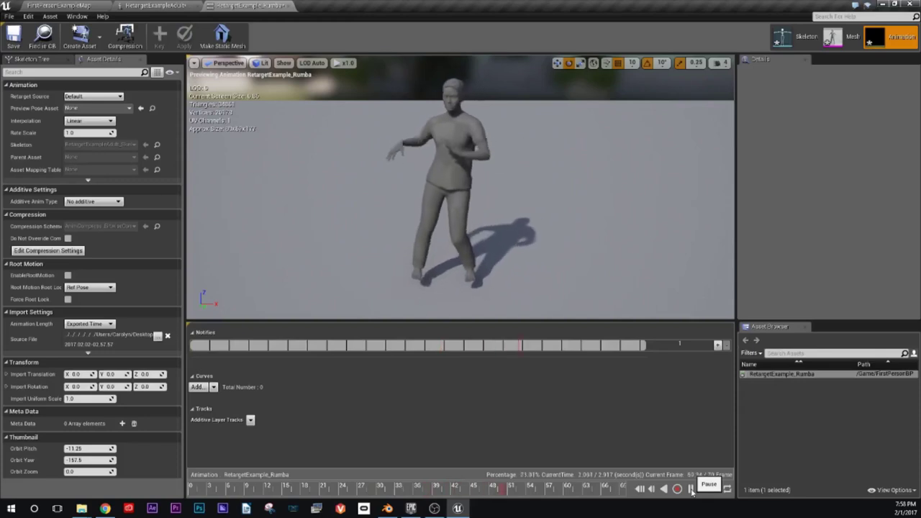
{"action": "left_click", "coordinate": [691, 489]}
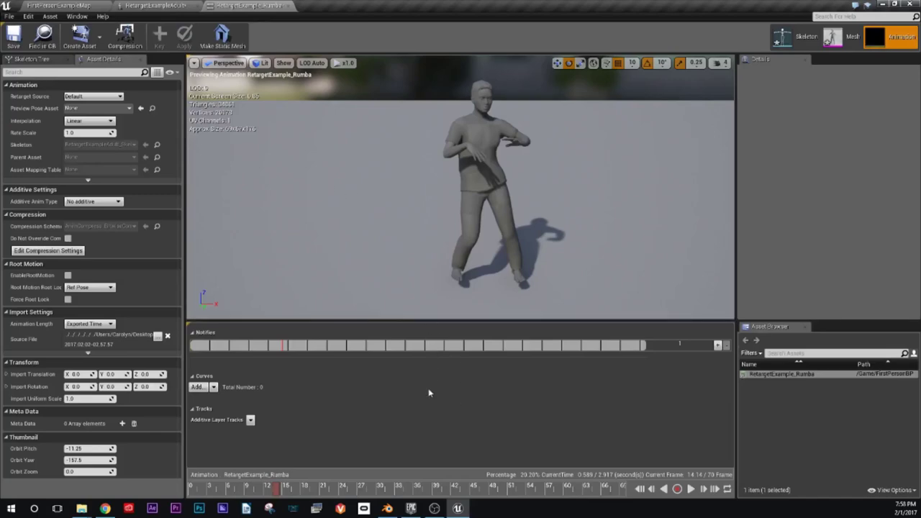
{"action": "left_click", "coordinate": [387, 508]}
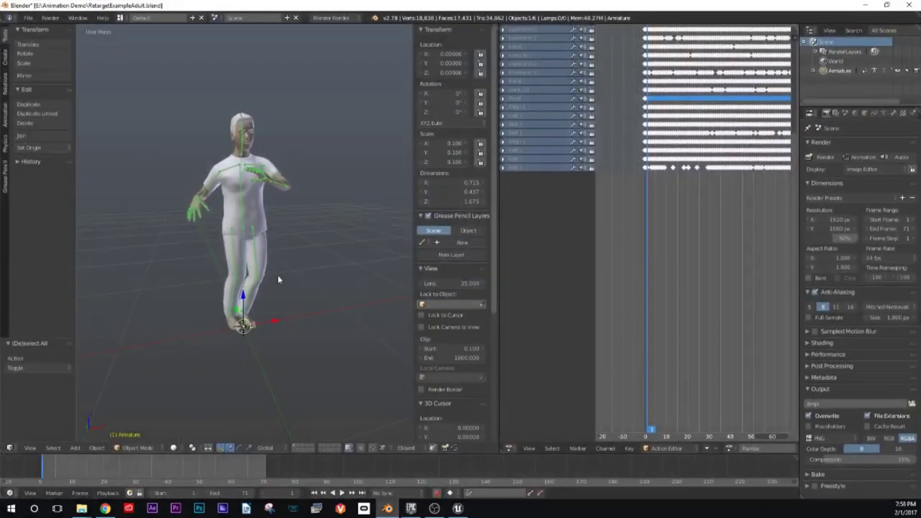
Step: Open RetargetExampleChild.blend and select everything in the scene
{"action": "left_click", "coordinate": [27, 18]}
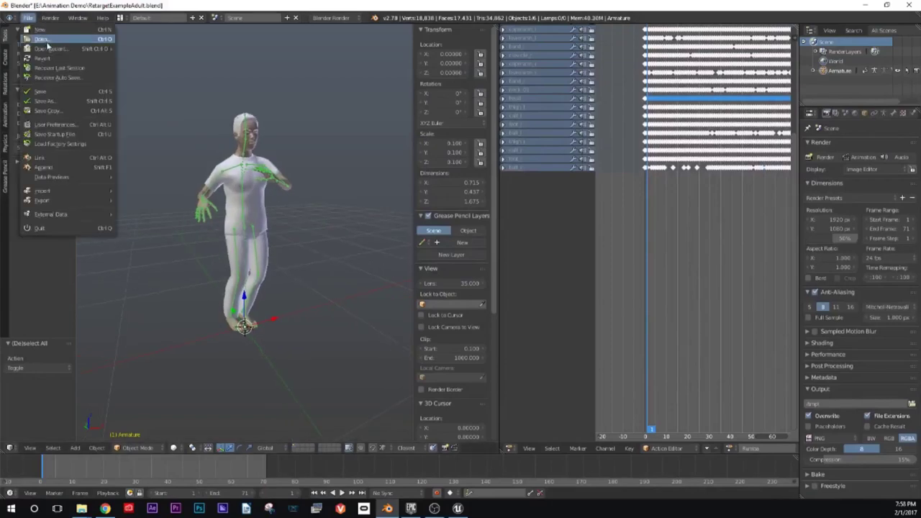
{"action": "left_click", "coordinate": [36, 45]}
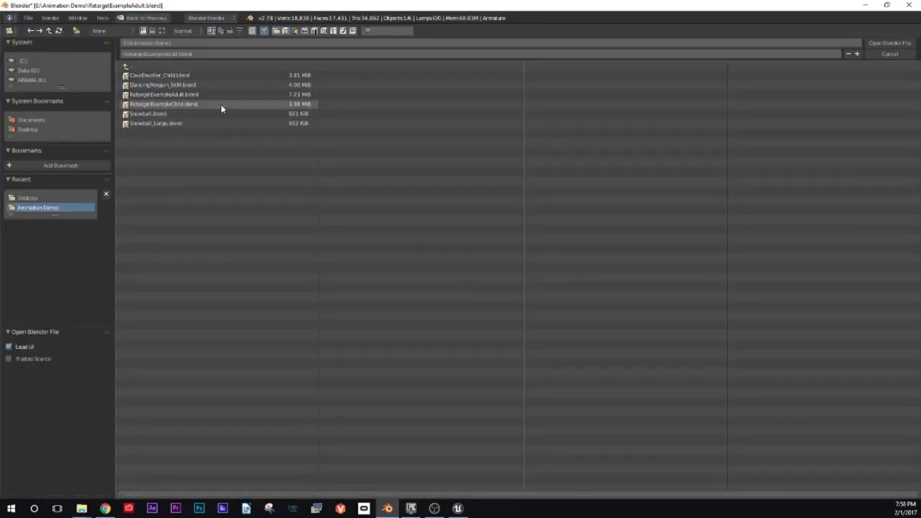
{"action": "left_click", "coordinate": [221, 103]}
{"action": "left_click", "coordinate": [889, 43]}
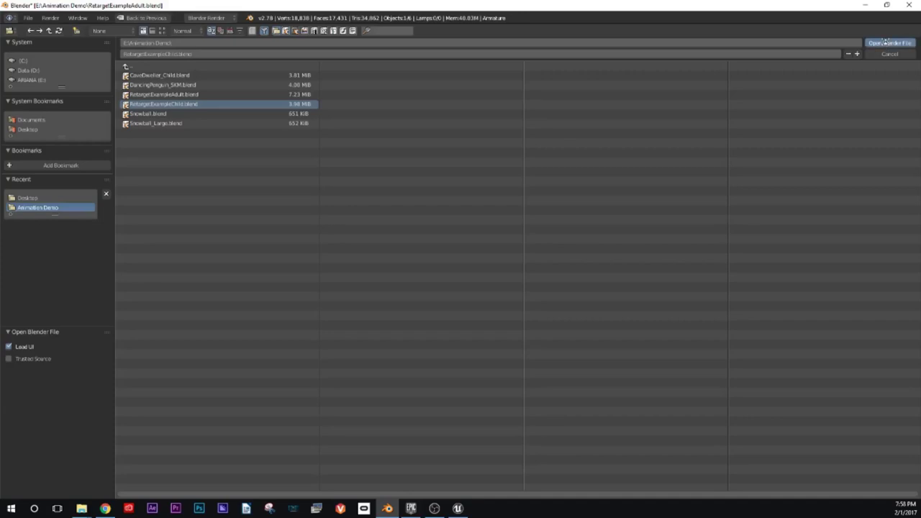
{"action": "mouse_move", "coordinate": [432, 238]}
{"action": "middle_mouse_down"}
{"action": "mouse_move", "coordinate": [604, 235]}
{"action": "mouse_move", "coordinate": [513, 192]}
{"action": "mouse_move", "coordinate": [489, 242]}
{"action": "mouse_move", "coordinate": [516, 228]}
{"action": "middle_mouse_up"}
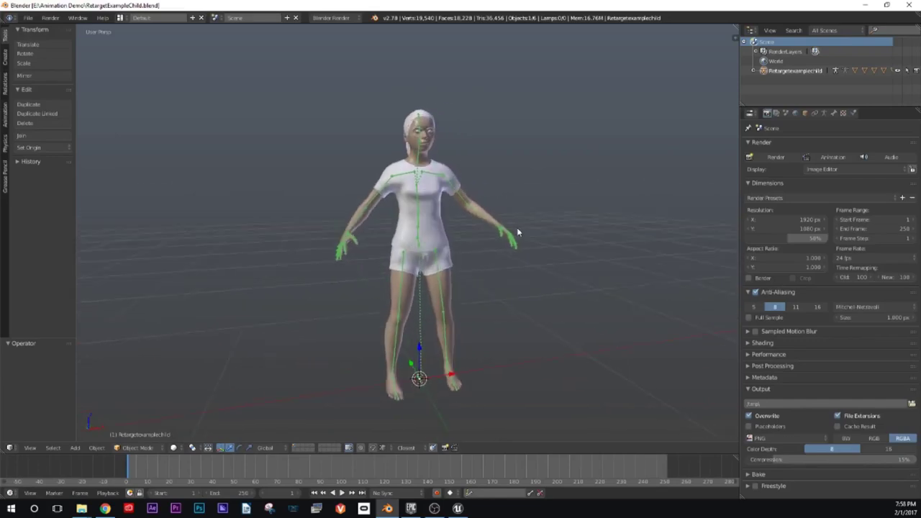
{"action": "key", "text": "a"}
{"action": "key", "text": "a"}
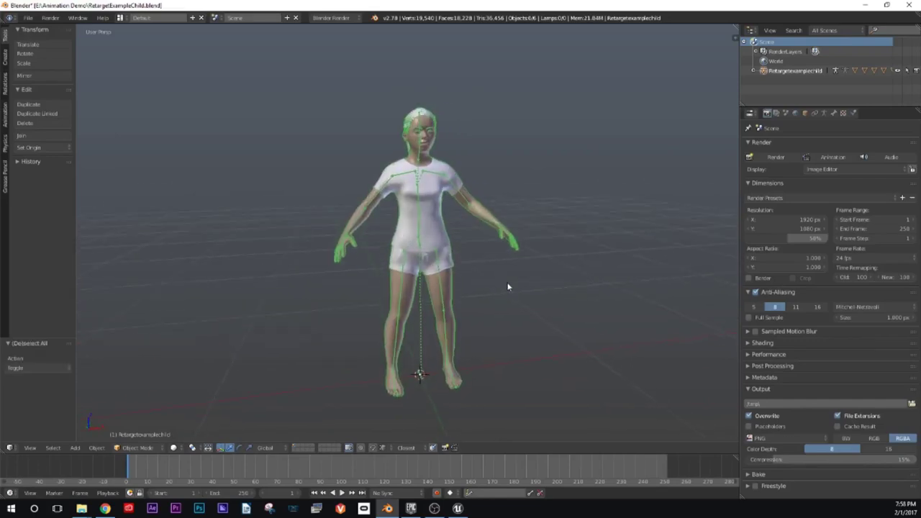
{"action": "left_click", "coordinate": [28, 18]}
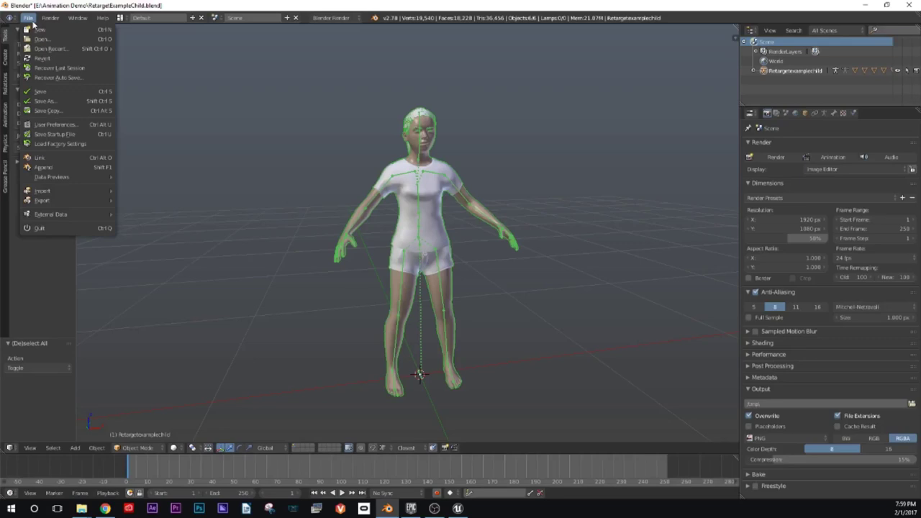
Step: Set up an FBX export limited to Armature and Mesh with Face smoothing
{"action": "mouse_move", "coordinate": [59, 203]}
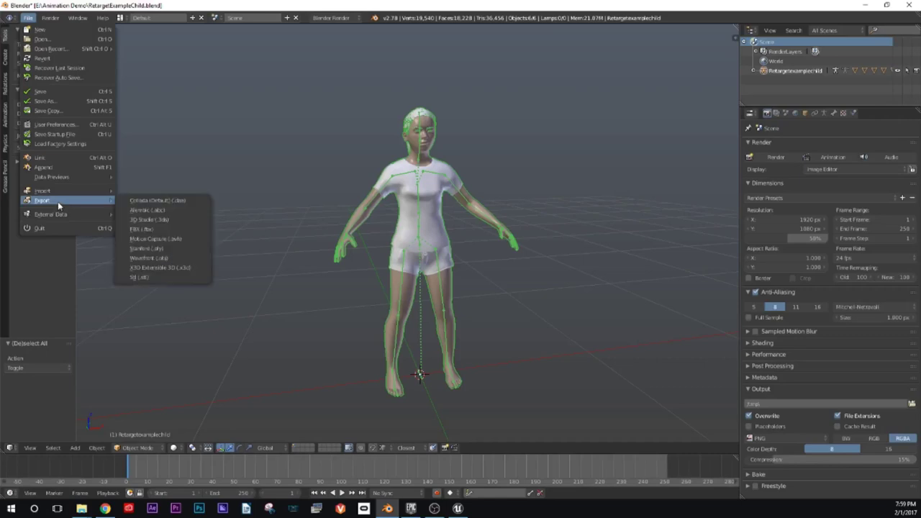
{"action": "left_click", "coordinate": [144, 229]}
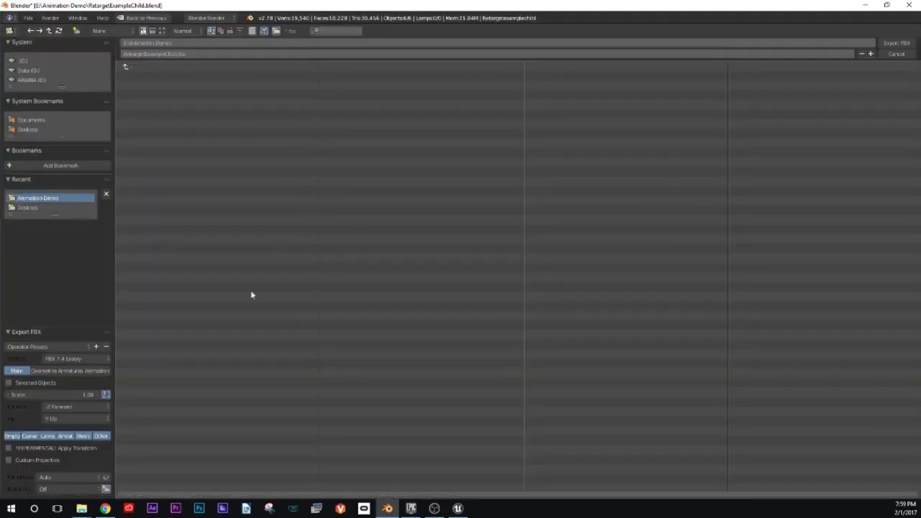
{"action": "left_click", "coordinate": [65, 436]}
{"action": "left_click", "coordinate": [83, 436], "text": "shift"}
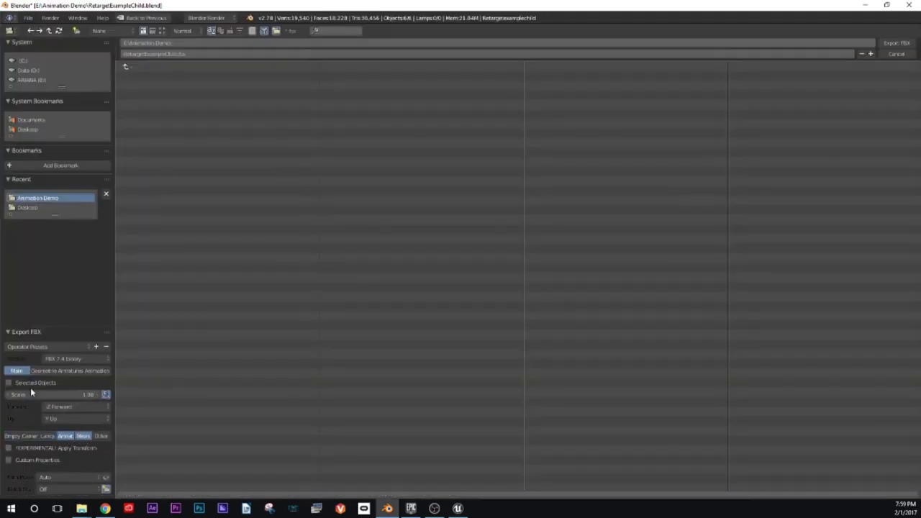
{"action": "left_click", "coordinate": [43, 370]}
{"action": "left_click", "coordinate": [57, 396]}
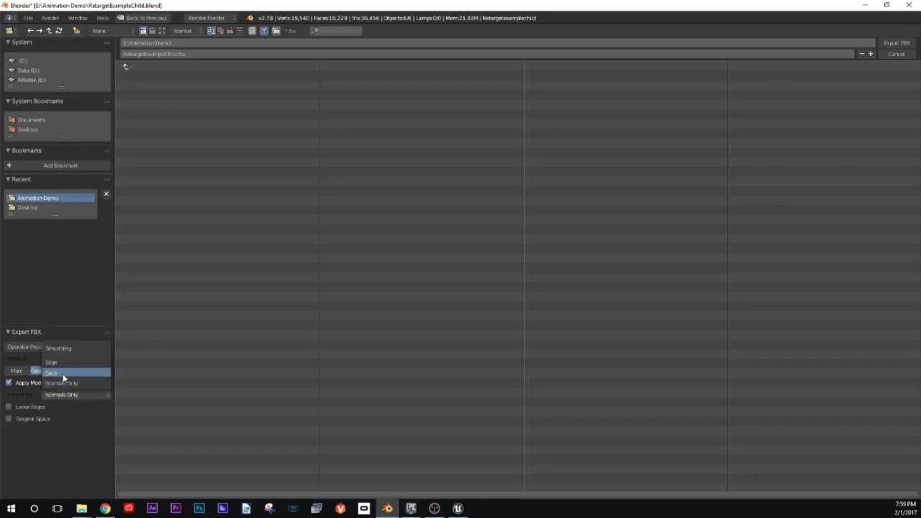
{"action": "left_click", "coordinate": [63, 377]}
{"action": "left_click", "coordinate": [62, 371]}
{"action": "left_click", "coordinate": [97, 371]}
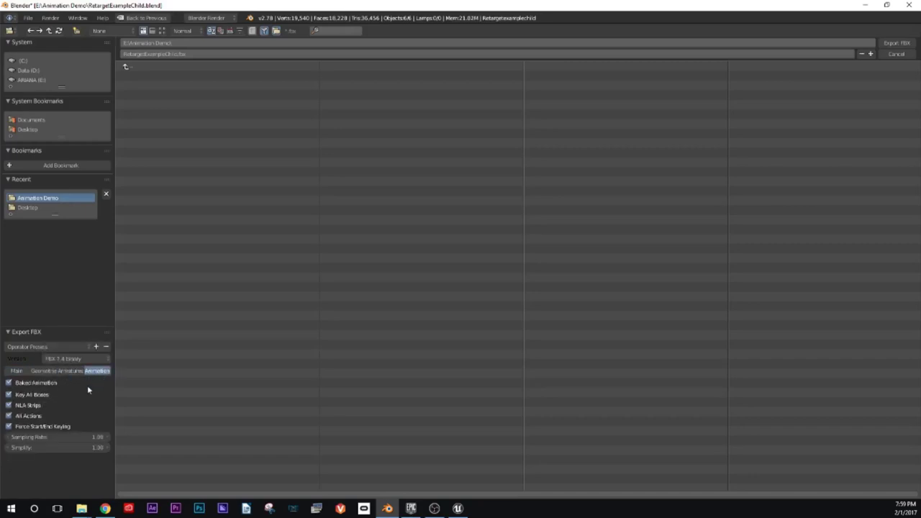
{"action": "left_click", "coordinate": [15, 370]}
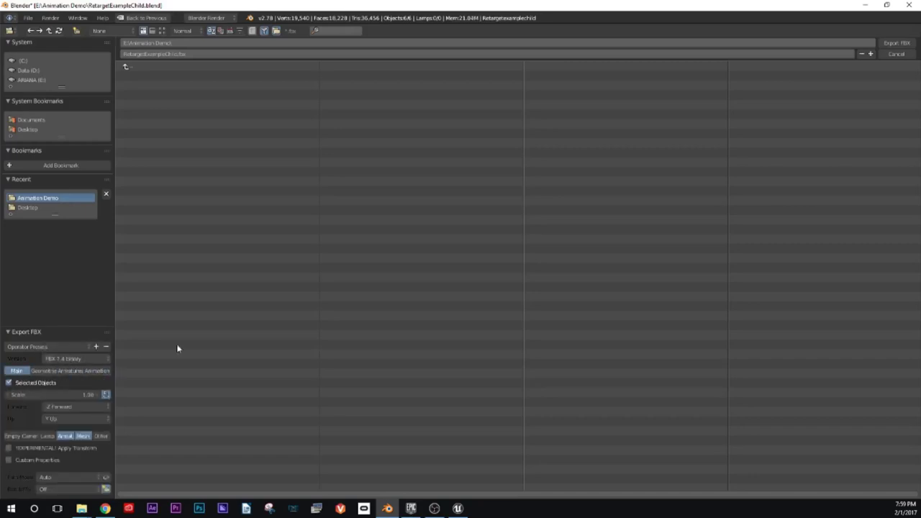
Step: Export the child character to the Desktop as RetargetExampleChild.fbx
{"action": "left_click", "coordinate": [39, 120]}
{"action": "left_click", "coordinate": [37, 129]}
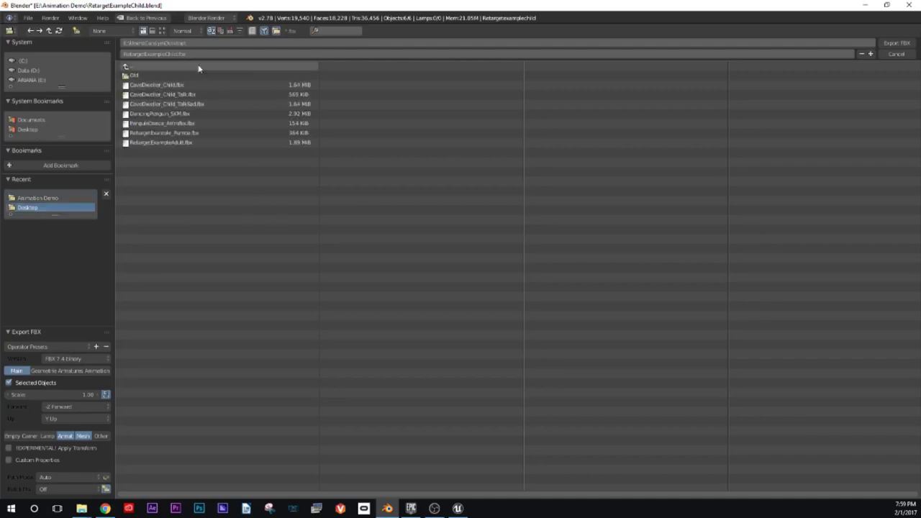
{"action": "left_click", "coordinate": [890, 45]}
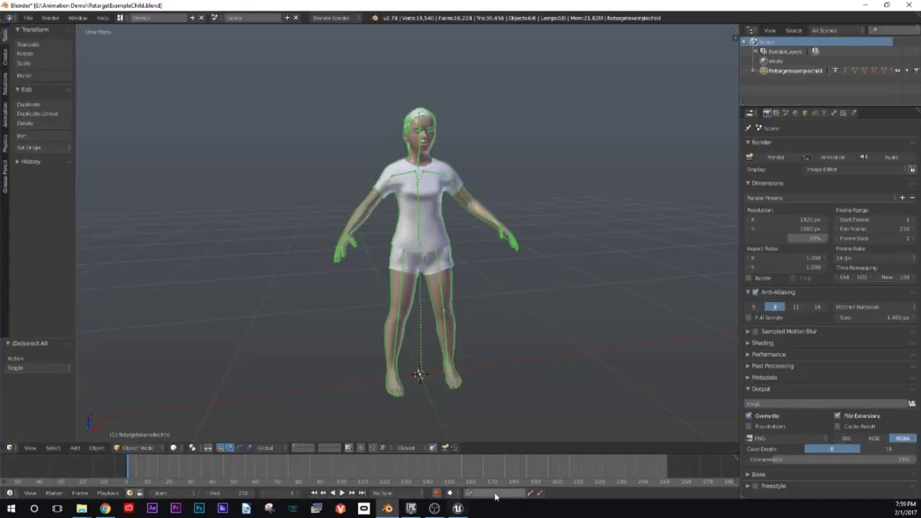
Step: Import RetargetExampleChild.fbx onto RetargetExampleAdult_Skeleton without animations
{"action": "left_click", "coordinate": [457, 508]}
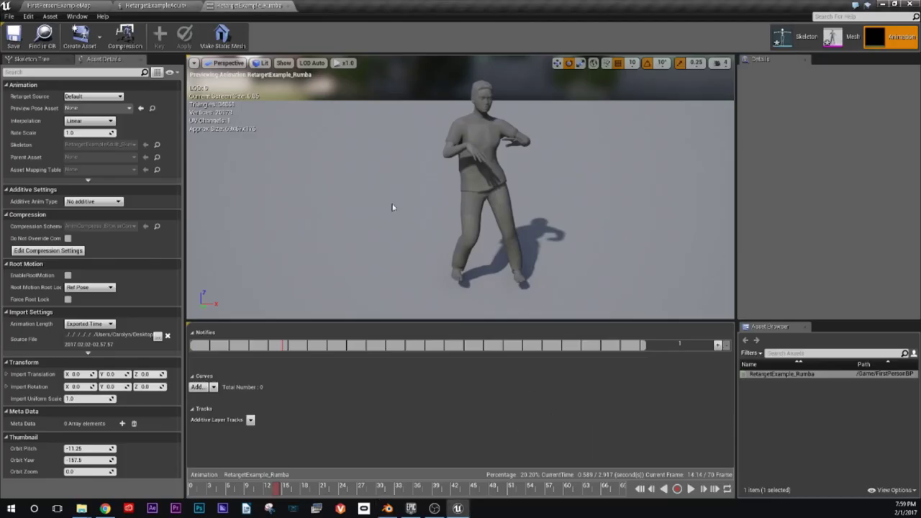
{"action": "left_click", "coordinate": [54, 5]}
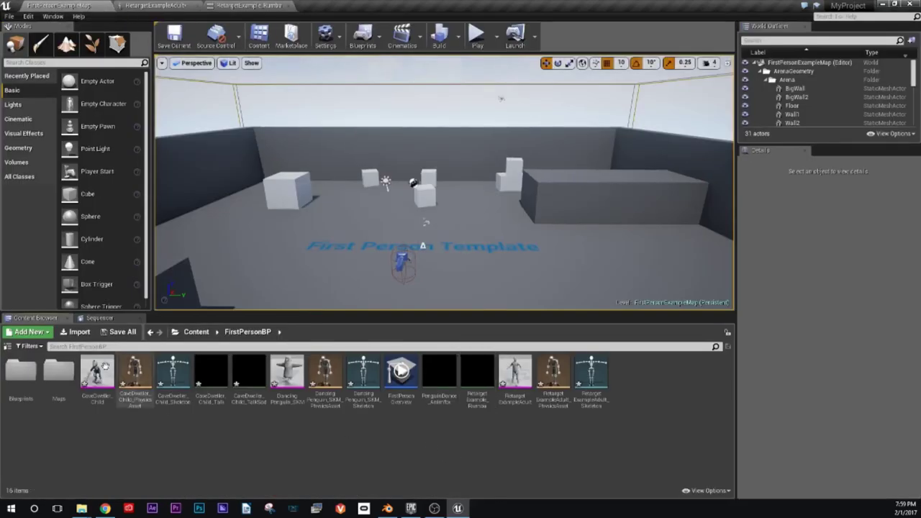
{"action": "left_click", "coordinate": [76, 332]}
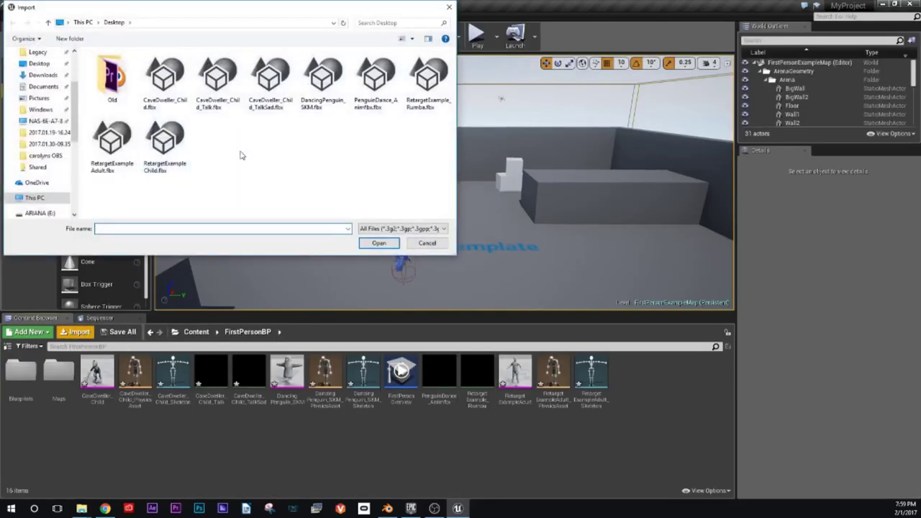
{"action": "left_click", "coordinate": [165, 140]}
{"action": "left_click", "coordinate": [379, 243]}
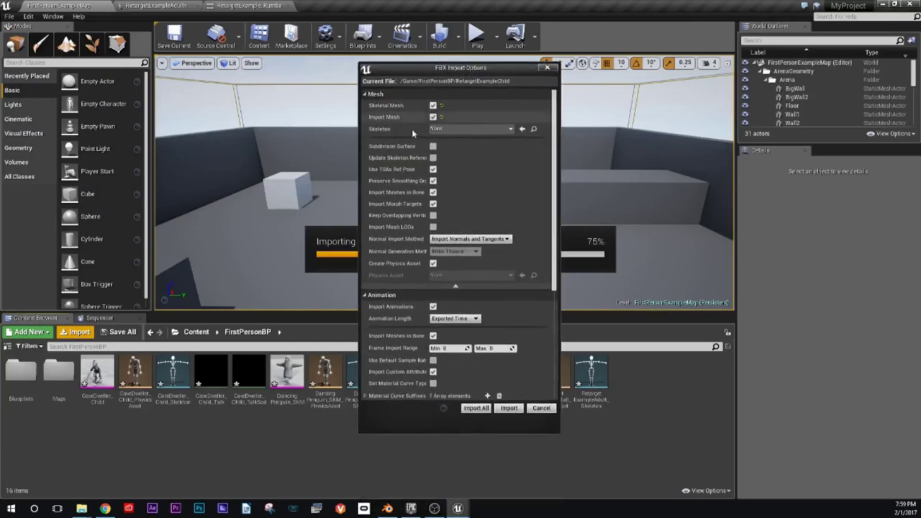
{"action": "left_click", "coordinate": [458, 129]}
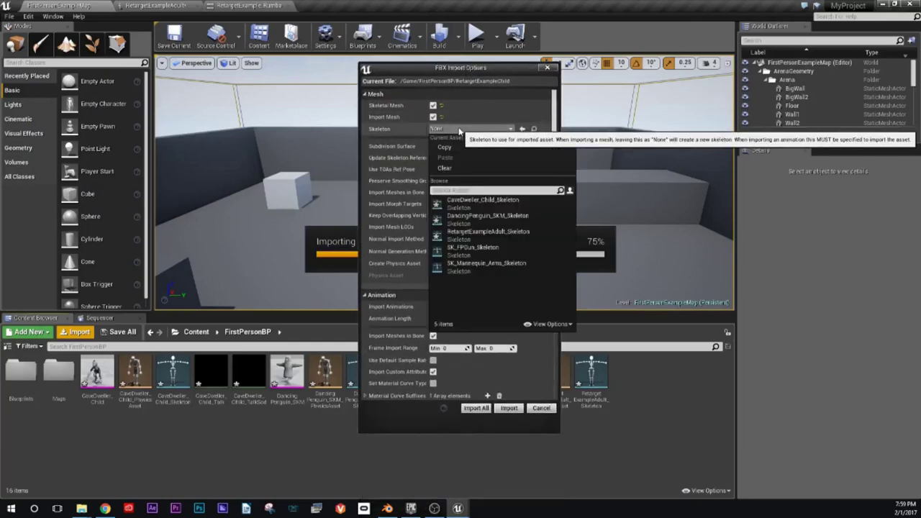
{"action": "left_click", "coordinate": [471, 239]}
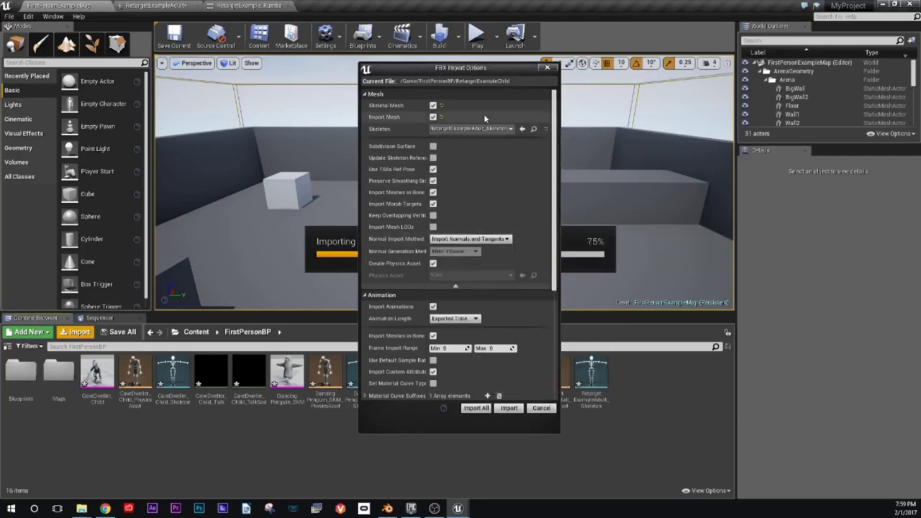
{"action": "left_click", "coordinate": [434, 306]}
{"action": "scroll", "coordinate": [446, 317], "scroll_direction": "down", "scroll_amount": 2}
{"action": "scroll", "coordinate": [461, 345], "scroll_direction": "down", "scroll_amount": 2}
{"action": "scroll", "coordinate": [475, 375], "scroll_direction": "down", "scroll_amount": 1}
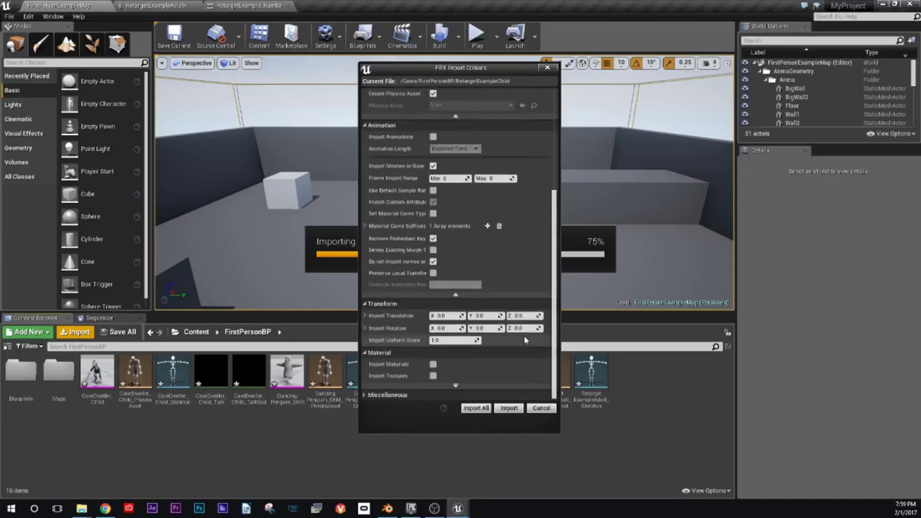
{"action": "left_click", "coordinate": [475, 408]}
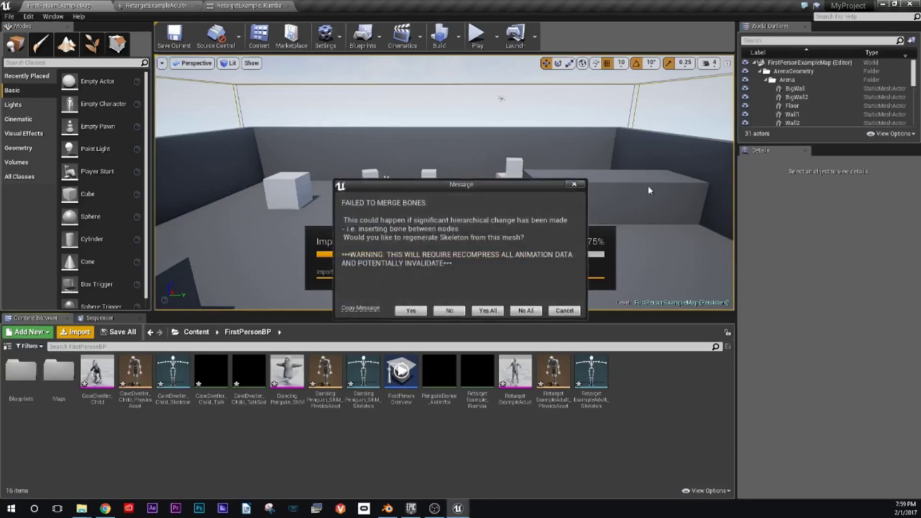
Step: Dismiss the failed import, then select and expand the child armature's hierarchy in Blender
{"action": "left_click", "coordinate": [564, 310]}
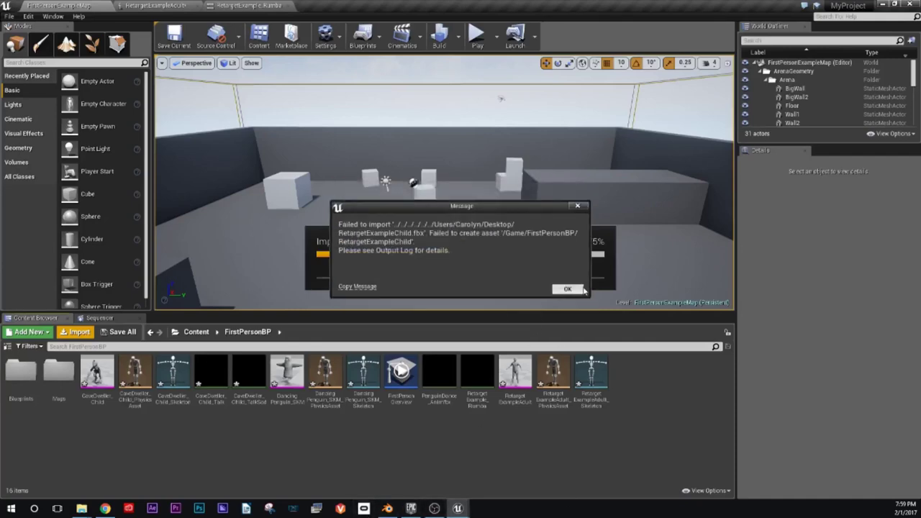
{"action": "left_click", "coordinate": [567, 289]}
{"action": "key", "text": "alt+Tab"}
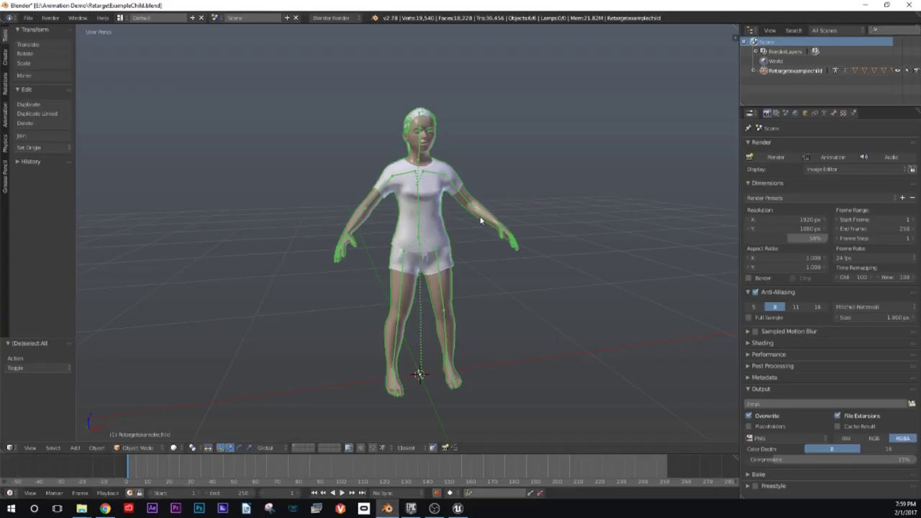
{"action": "left_click", "coordinate": [818, 72]}
{"action": "left_click", "coordinate": [754, 71]}
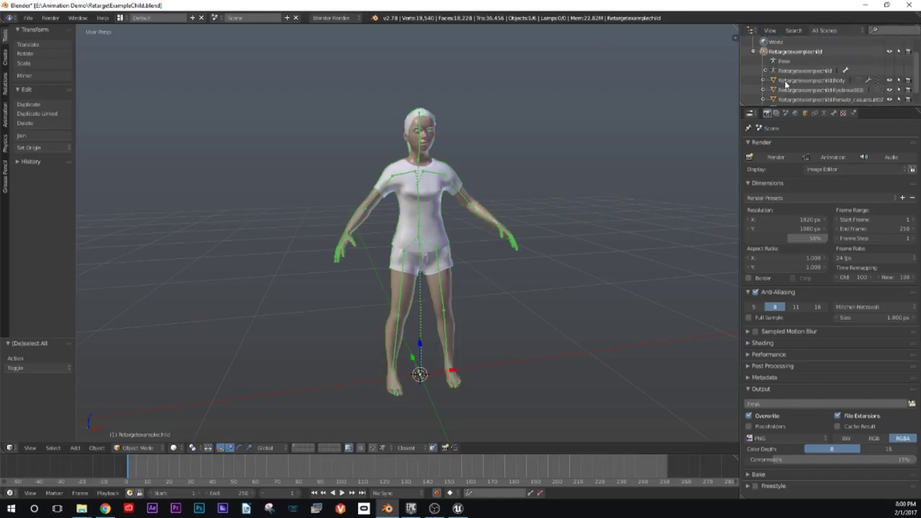
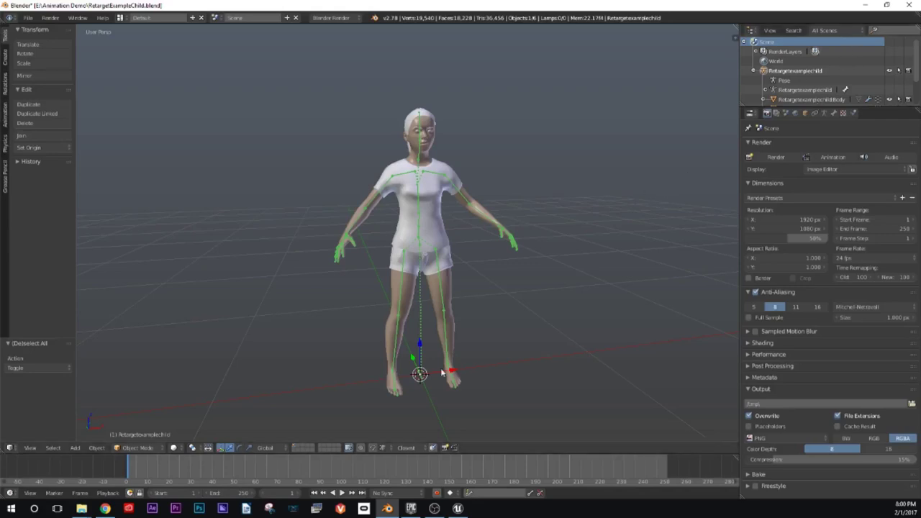
Step: Open RetargetExampleAdult from recent files to check its armature name, then return to the child
{"action": "right_click", "coordinate": [389, 510]}
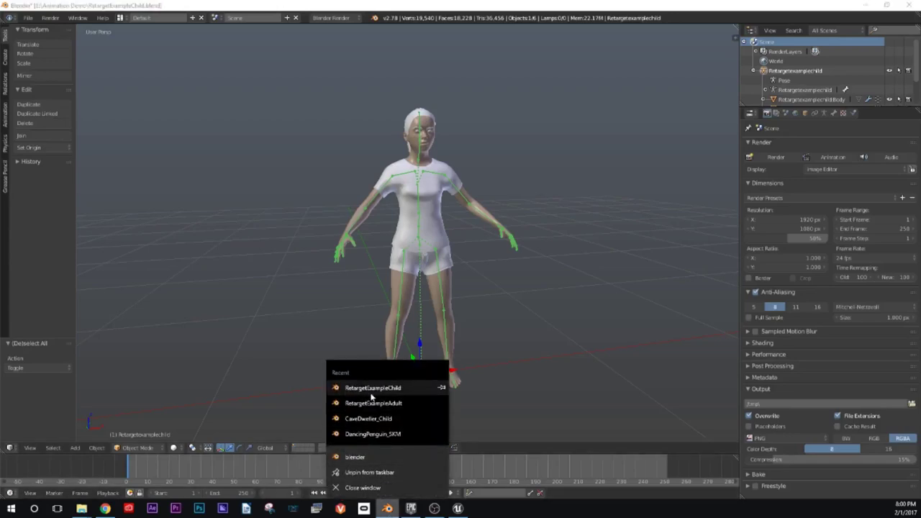
{"action": "left_click", "coordinate": [395, 403]}
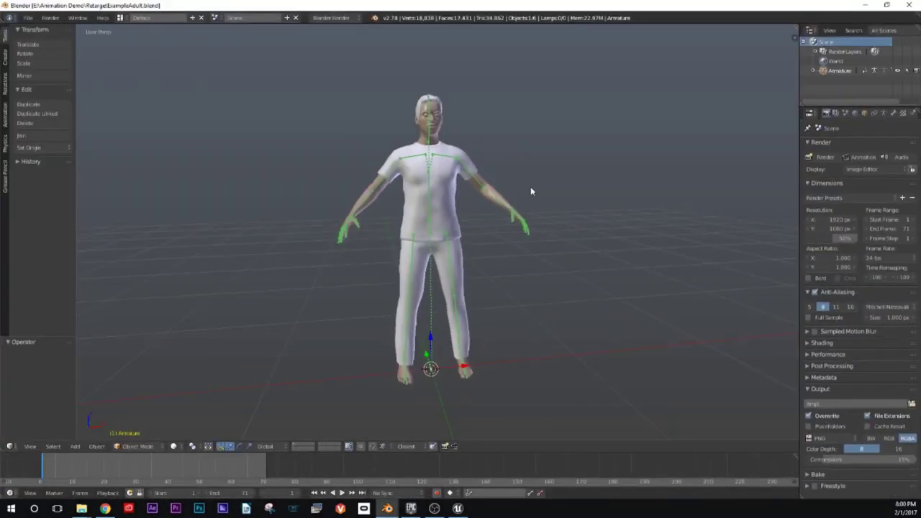
{"action": "double_click", "coordinate": [839, 72]}
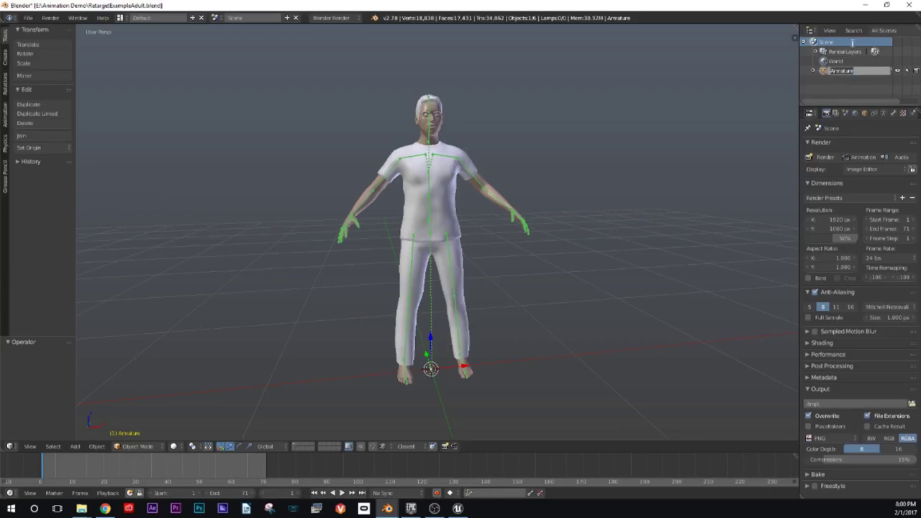
{"action": "left_click", "coordinate": [865, 5]}
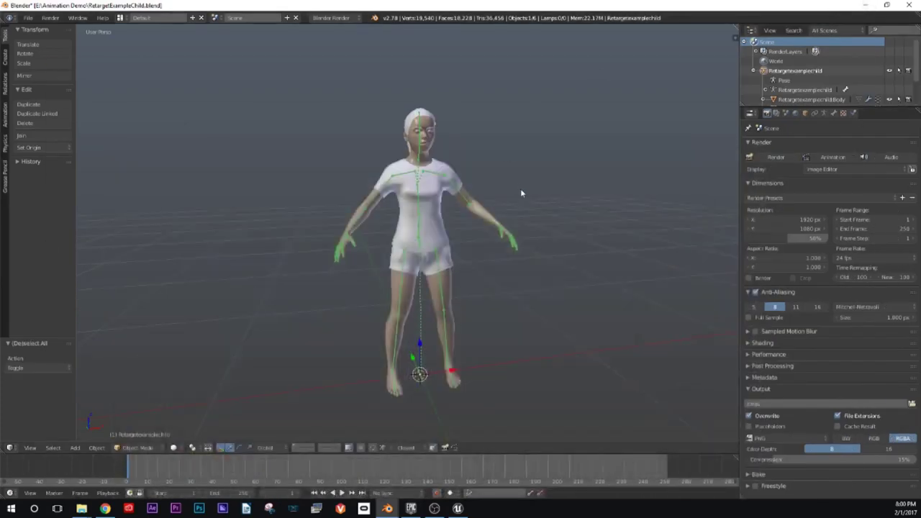
Step: Rename the child's armature to 'Armature' and save over RetargetExampleChild.blend
{"action": "double_click", "coordinate": [774, 71]}
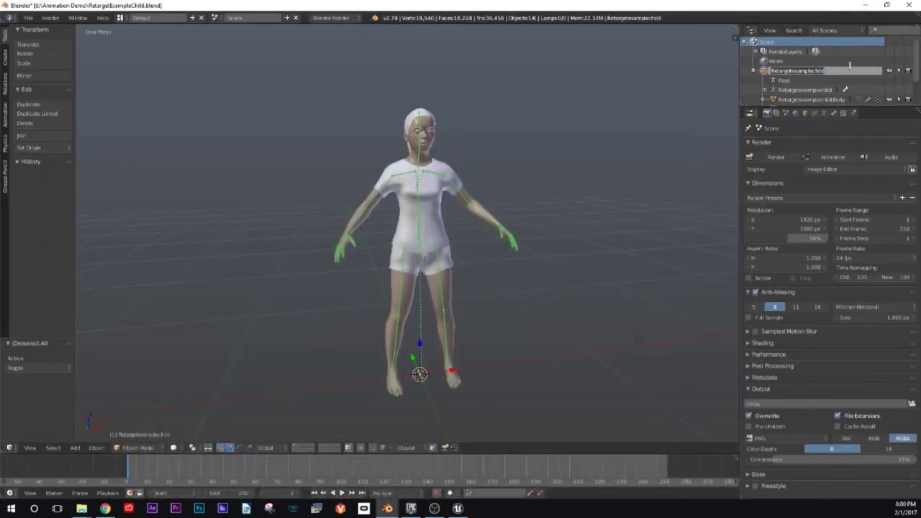
{"action": "type", "text": "Armature"}
{"action": "key", "text": "Return"}
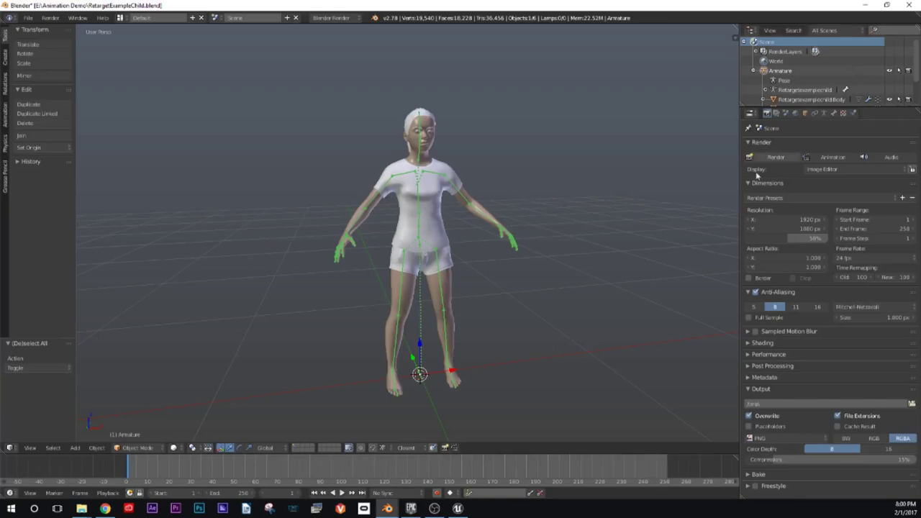
{"action": "key", "text": "KP_1"}
{"action": "key", "text": "a"}
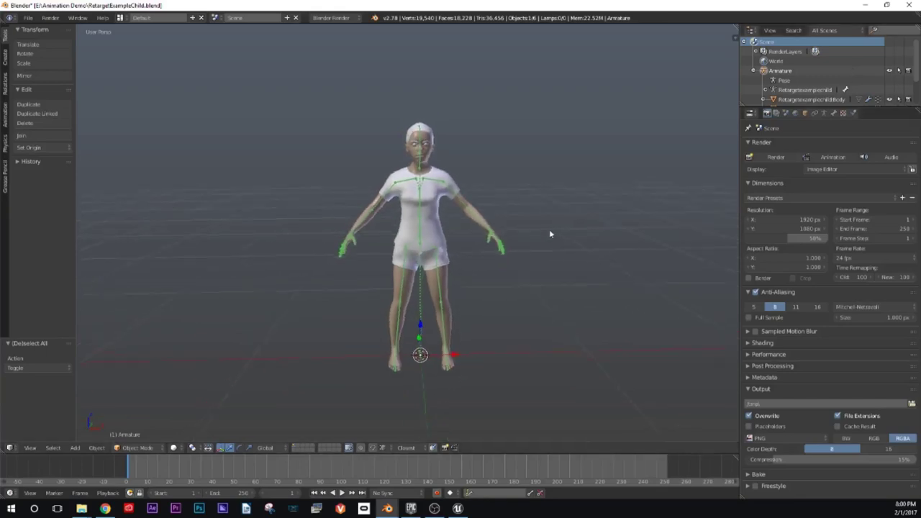
{"action": "key", "text": "a"}
{"action": "middle_click_drag", "start_coordinate": [546, 230], "coordinate": [528, 232]}
{"action": "key", "text": "ctrl+s"}
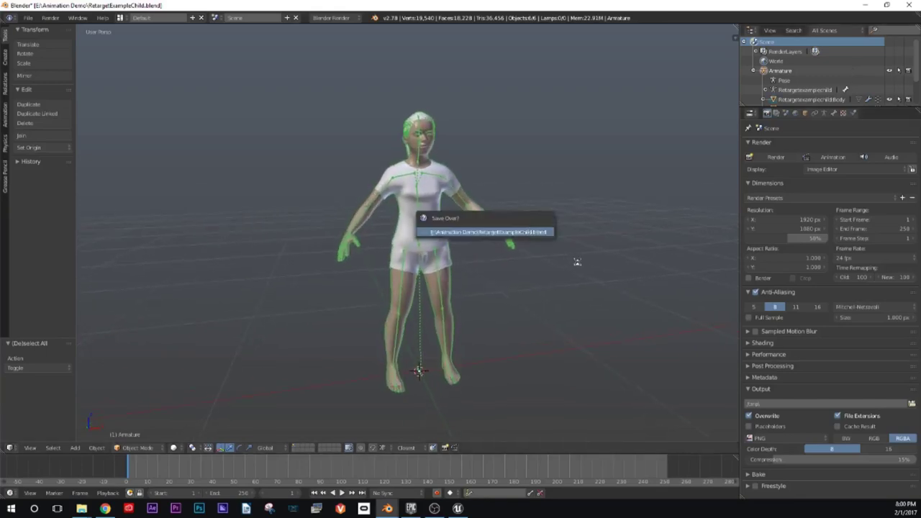
{"action": "key", "text": "Return"}
{"action": "middle_click_drag", "start_coordinate": [565, 197], "coordinate": [547, 185]}
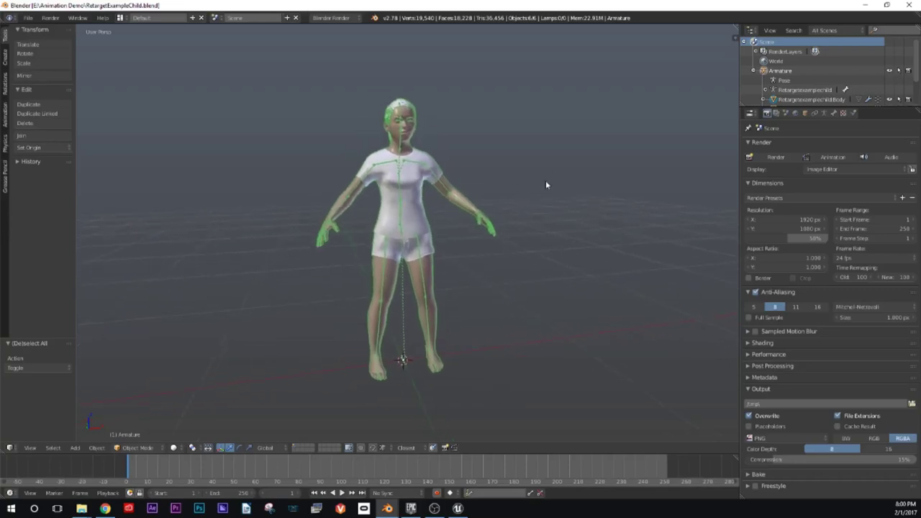
Step: Export the child character to the Desktop as RetargetExampleChild.fbx via File > Export > FBX
{"action": "left_click", "coordinate": [28, 17]}
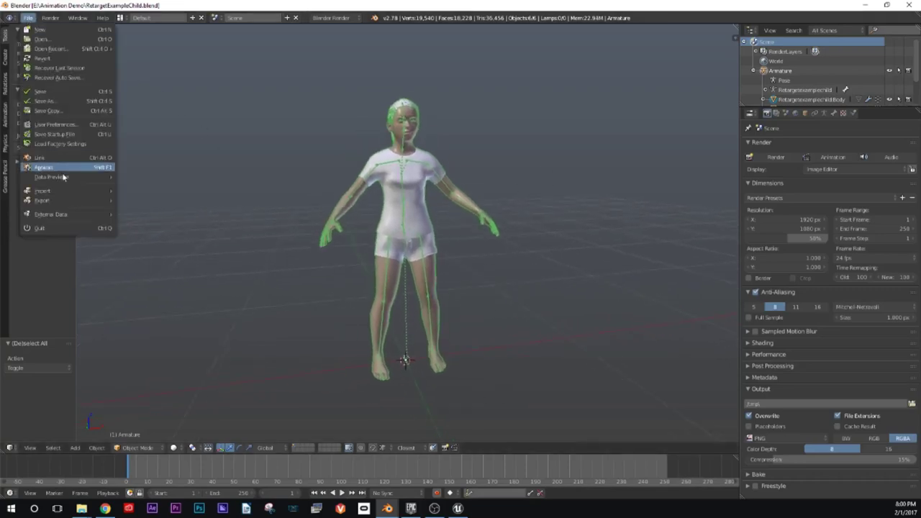
{"action": "mouse_move", "coordinate": [59, 202]}
{"action": "left_click", "coordinate": [157, 229]}
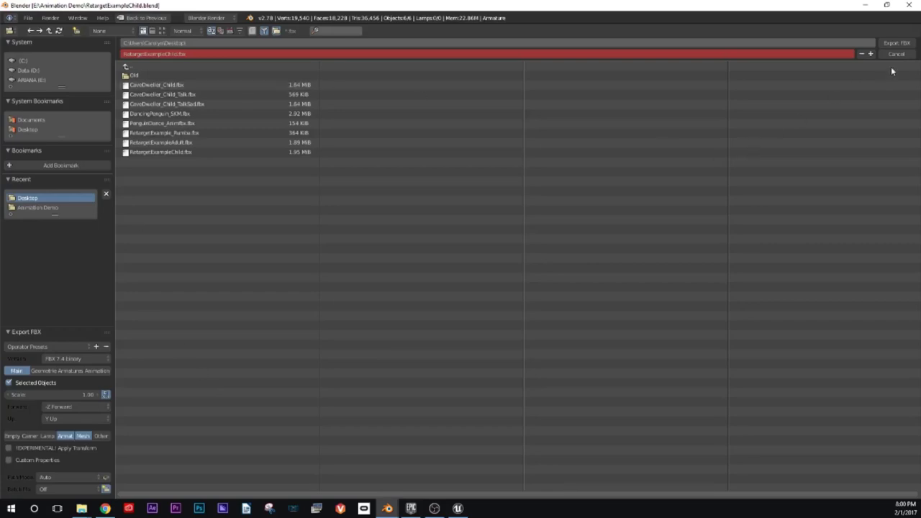
{"action": "left_click", "coordinate": [897, 45]}
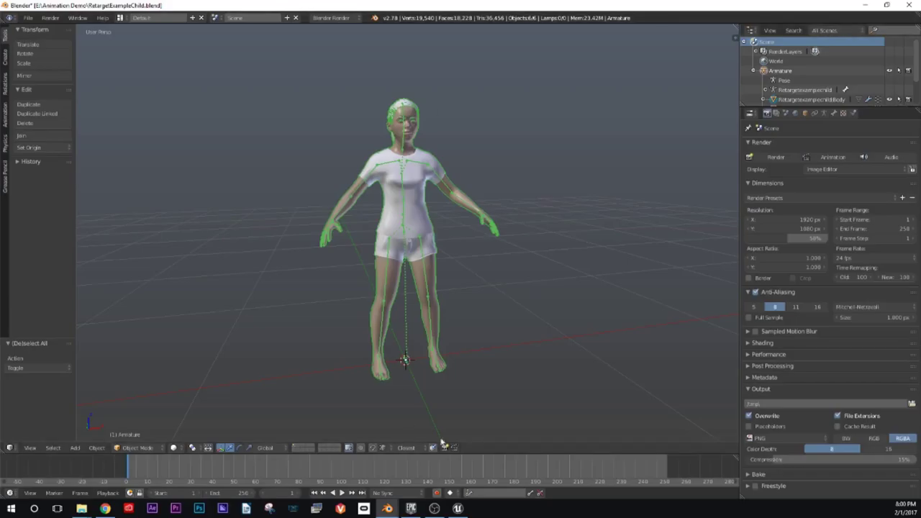
{"action": "left_click", "coordinate": [458, 508]}
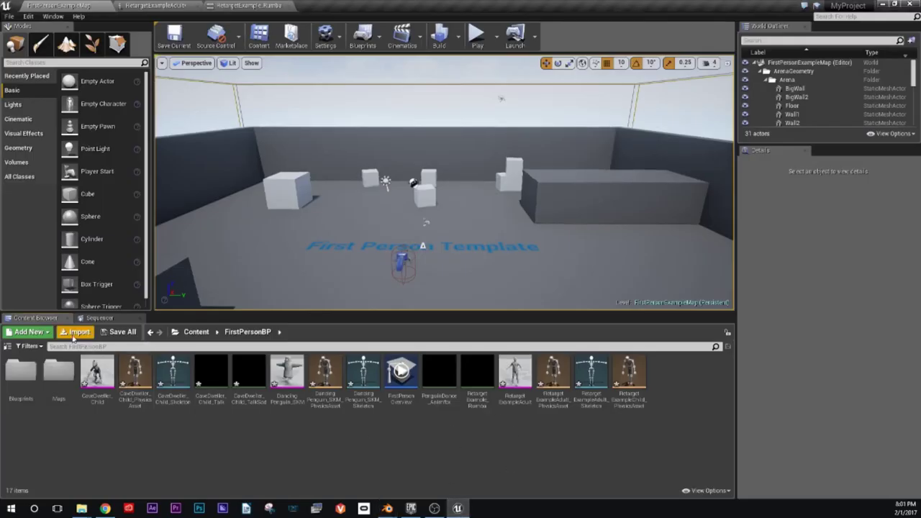
Step: Import RetargetExampleChild.fbx with Yes All overwrite, assigning RetargetExampleAdult_Skeleton as its skeleton
{"action": "left_click", "coordinate": [76, 331]}
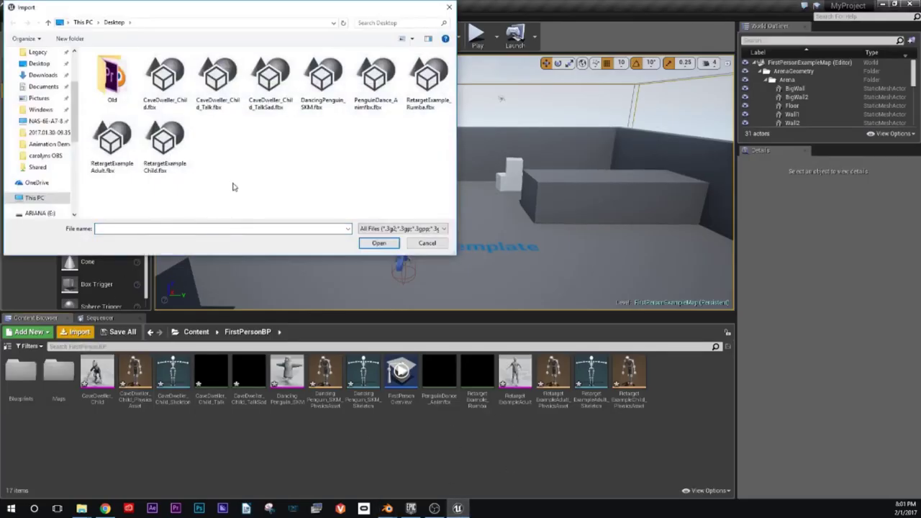
{"action": "left_click", "coordinate": [172, 144]}
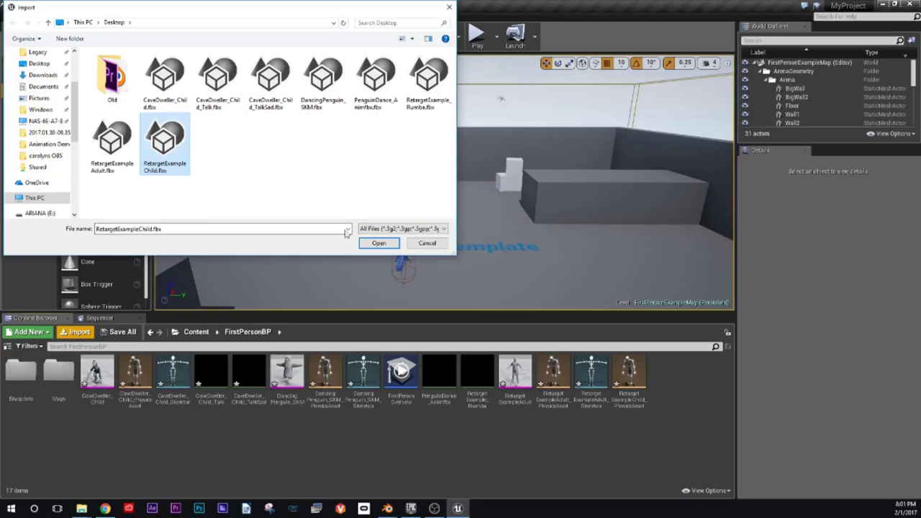
{"action": "left_click", "coordinate": [378, 243]}
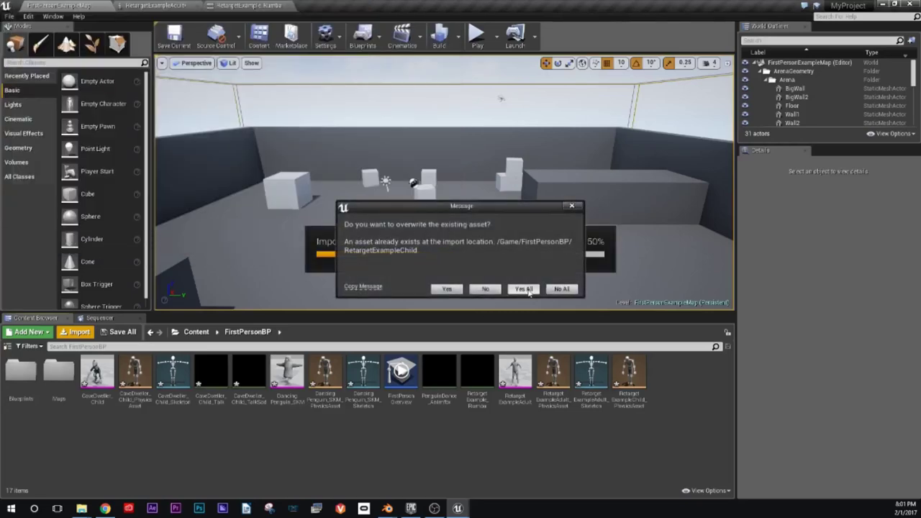
{"action": "left_click", "coordinate": [524, 288]}
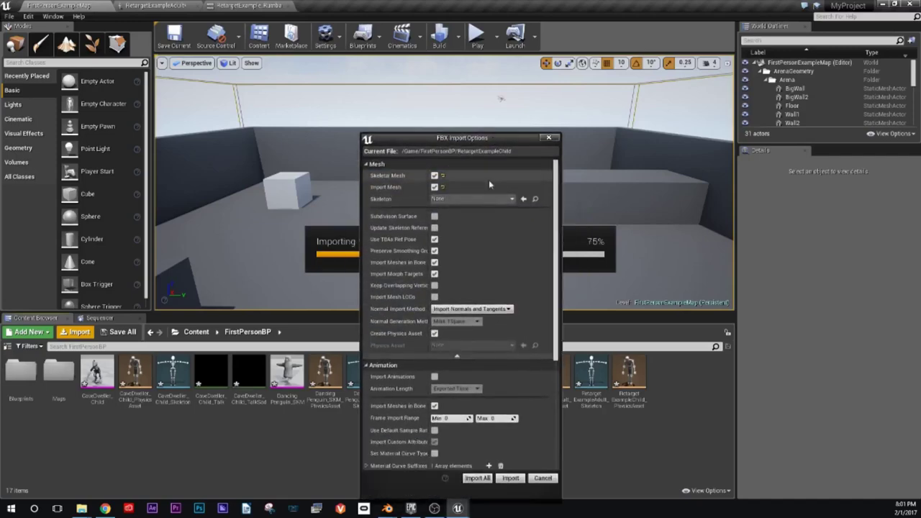
{"action": "left_click", "coordinate": [489, 198]}
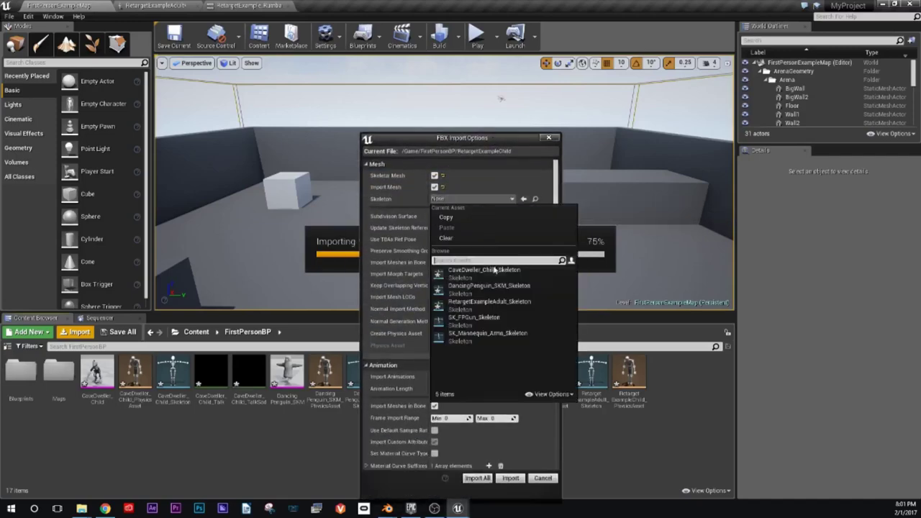
{"action": "left_click", "coordinate": [489, 309]}
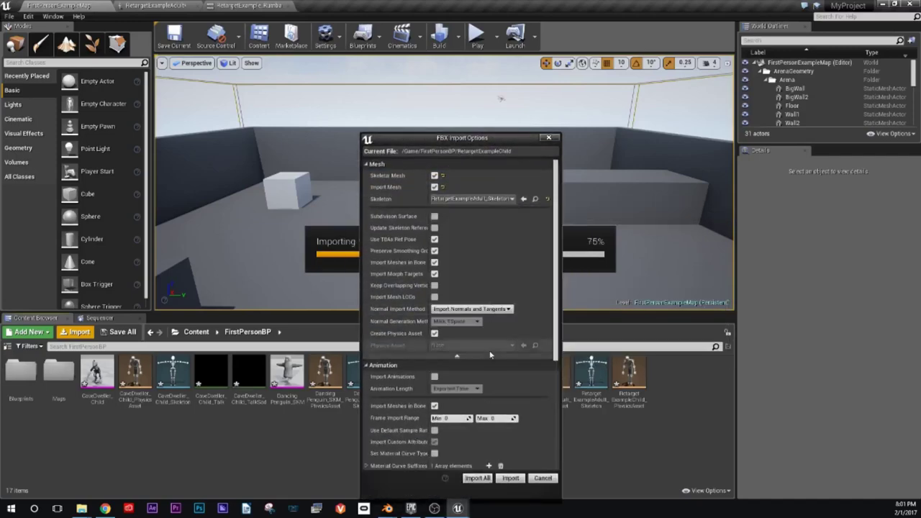
{"action": "left_click", "coordinate": [482, 483]}
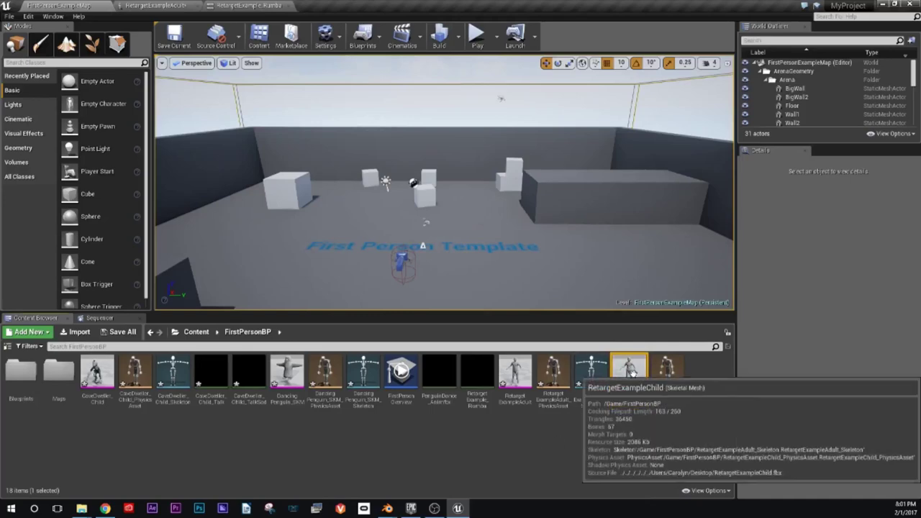
Step: Open RetargetExampleChild and float its editor as a resized window beside the RetargetExample_Rumba tab
{"action": "double_click", "coordinate": [630, 374]}
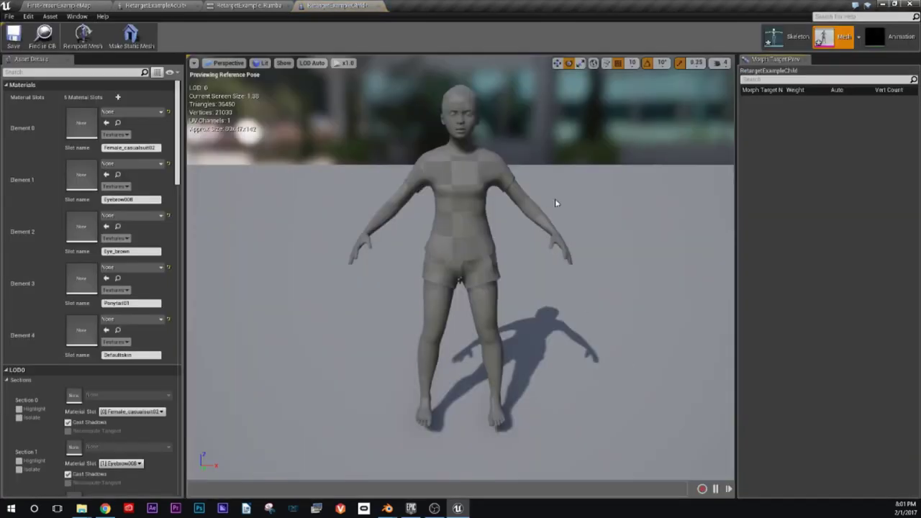
{"action": "left_click_drag", "start_coordinate": [555, 201], "coordinate": [547, 205]}
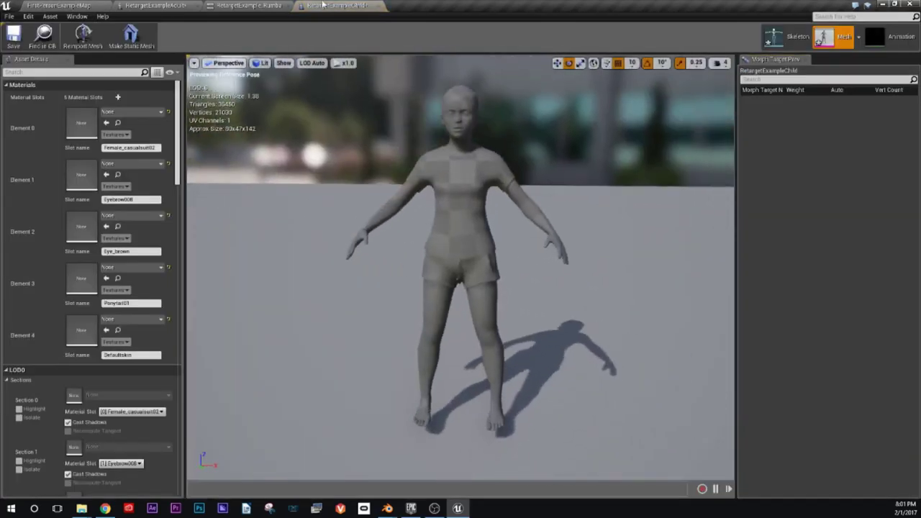
{"action": "mouse_move", "coordinate": [335, 6]}
{"action": "left_mouse_down"}
{"action": "mouse_move", "coordinate": [537, 68]}
{"action": "mouse_move", "coordinate": [595, 64]}
{"action": "left_mouse_up"}
{"action": "left_click", "coordinate": [249, 6]}
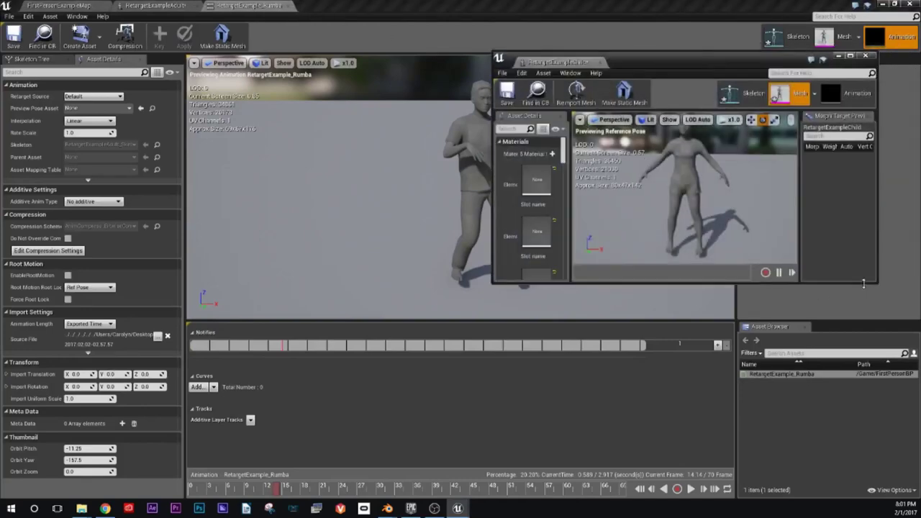
{"action": "left_click_drag", "start_coordinate": [877, 283], "coordinate": [877, 466]}
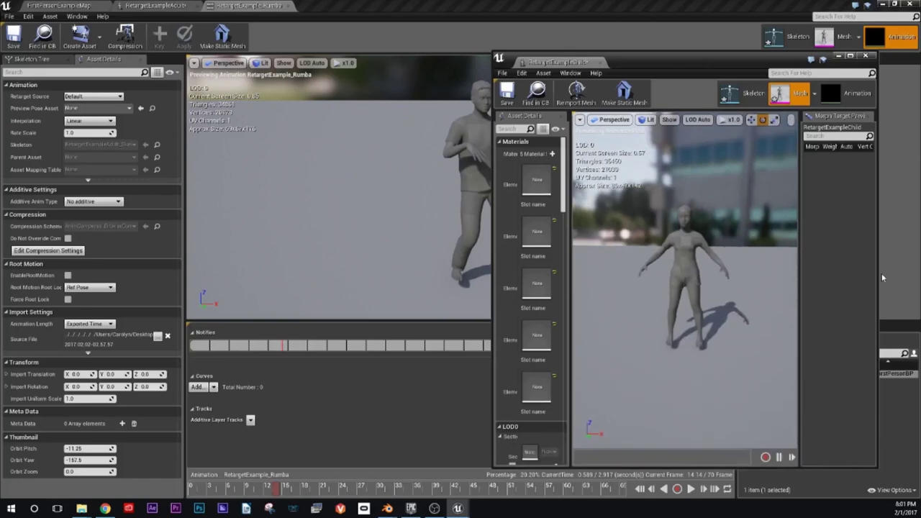
{"action": "left_click_drag", "start_coordinate": [878, 276], "coordinate": [917, 281]}
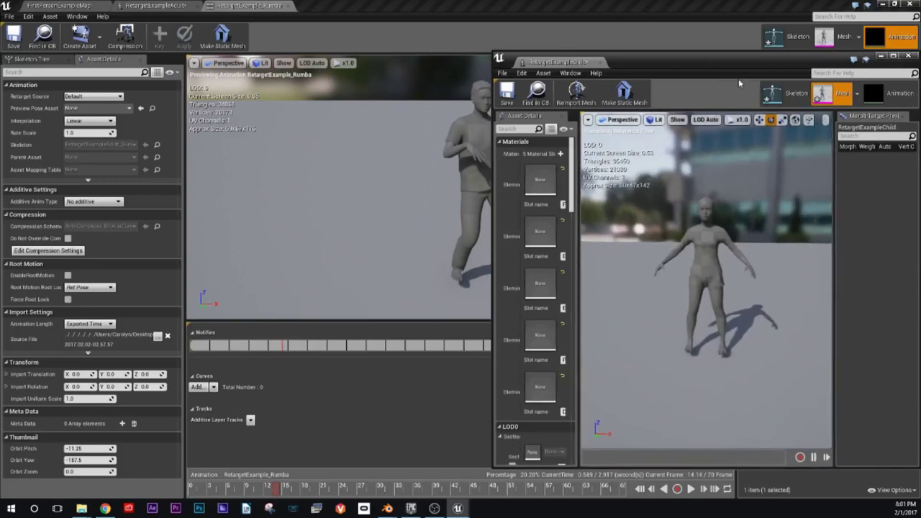
{"action": "left_click_drag", "start_coordinate": [639, 60], "coordinate": [635, 31]}
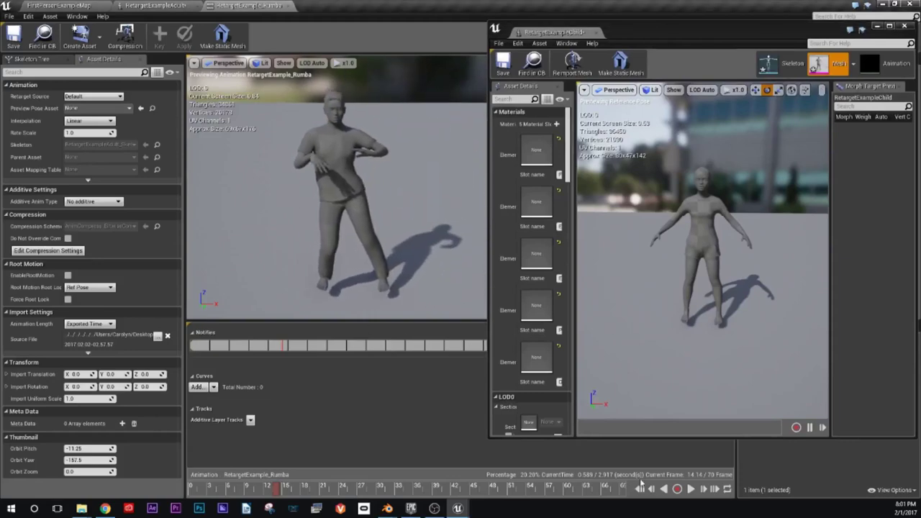
Step: Play and stop the Rumba, then set the child viewport's preview animation to RetargetExample_Rumba
{"action": "left_click", "coordinate": [691, 490]}
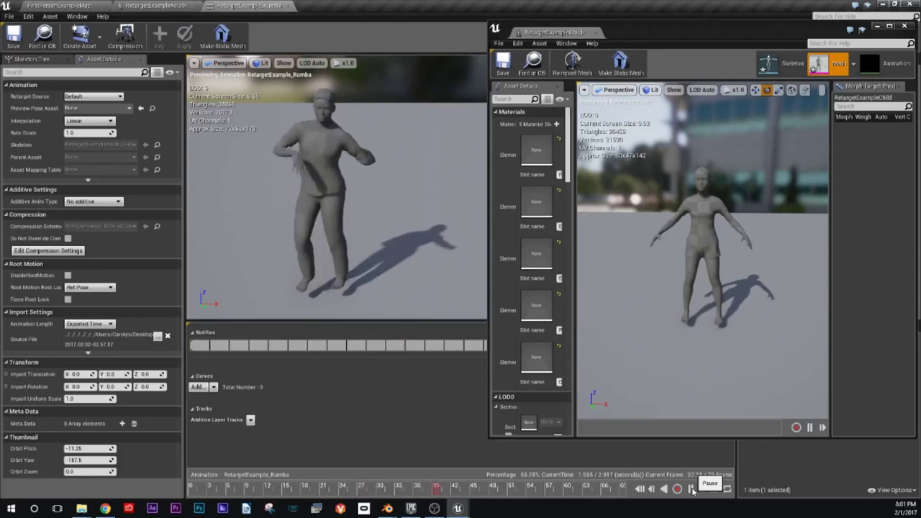
{"action": "left_click", "coordinate": [691, 490]}
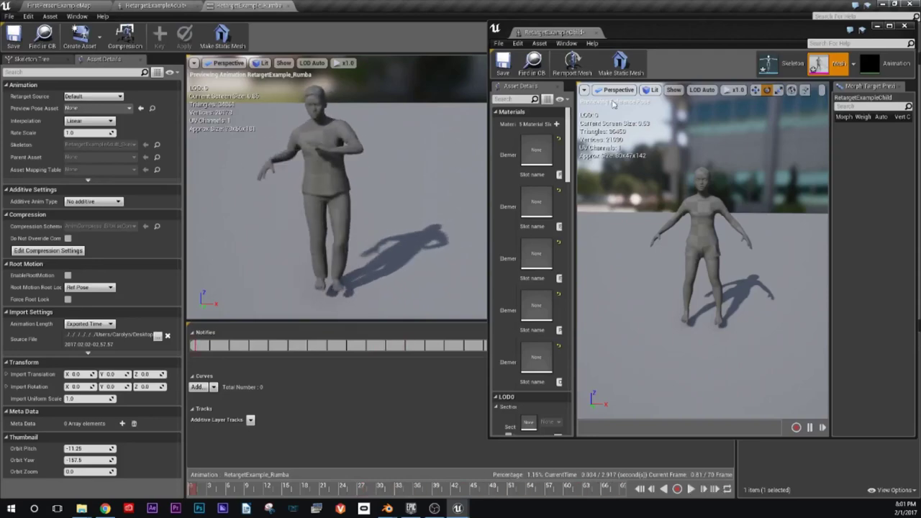
{"action": "left_click", "coordinate": [584, 90]}
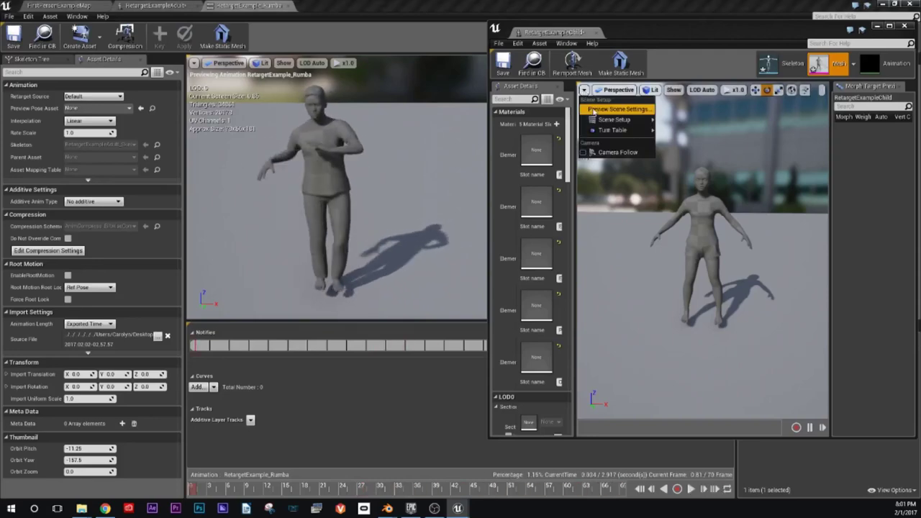
{"action": "mouse_move", "coordinate": [613, 119]}
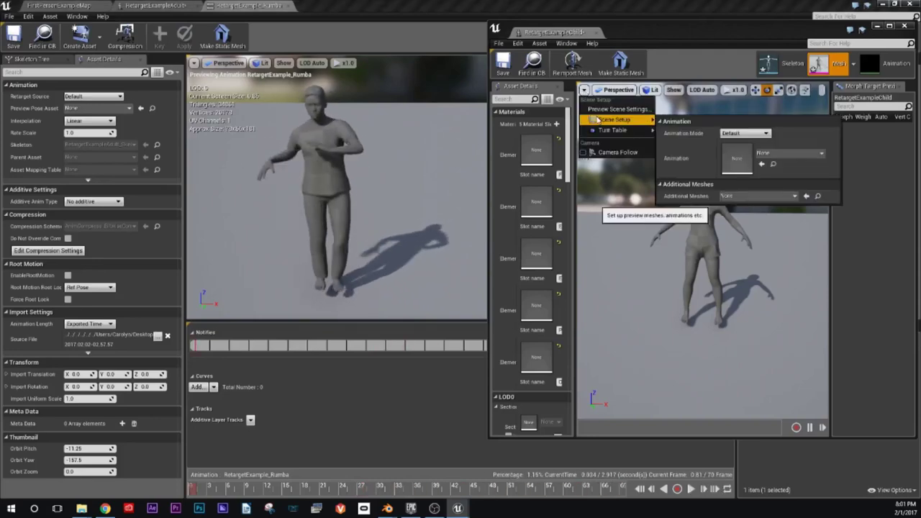
{"action": "left_click", "coordinate": [789, 152]}
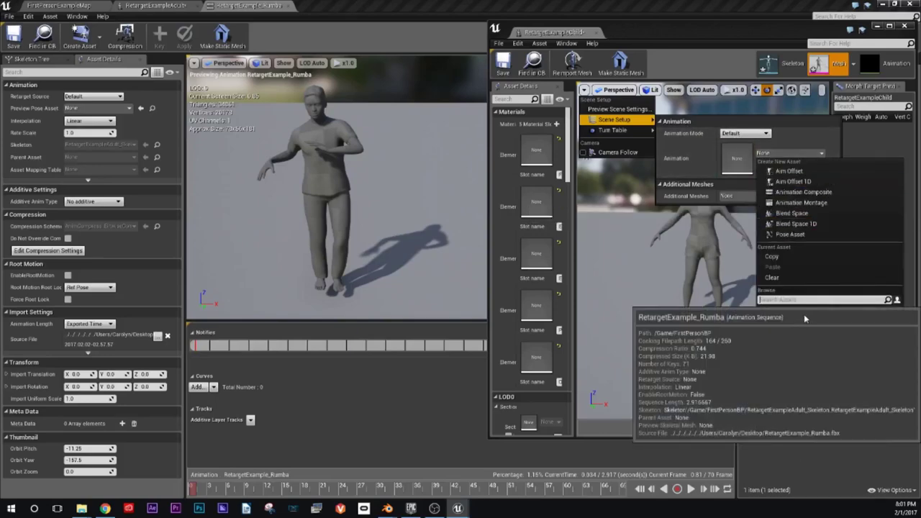
{"action": "left_click", "coordinate": [802, 311]}
{"action": "left_click", "coordinate": [774, 311]}
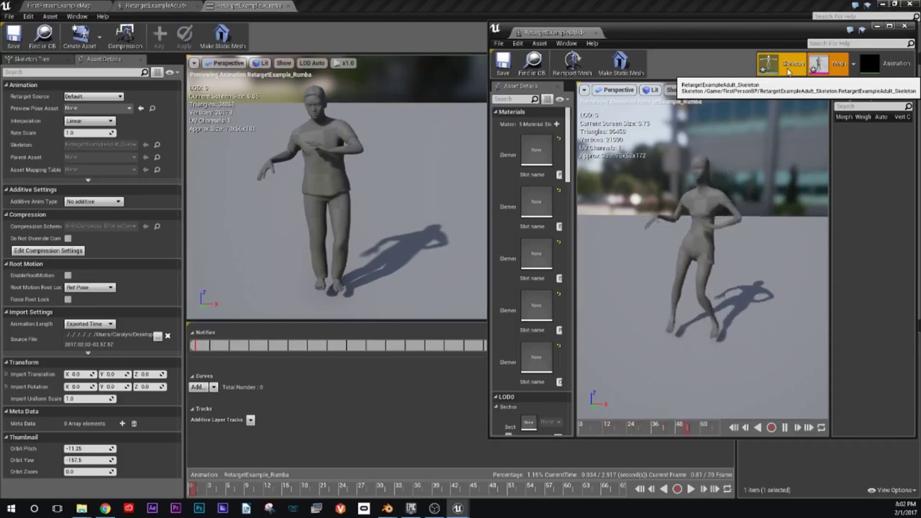
Step: Open the adult skeleton and enable Show Retargeting Options in the skeleton tree's filter menu
{"action": "left_click", "coordinate": [788, 69]}
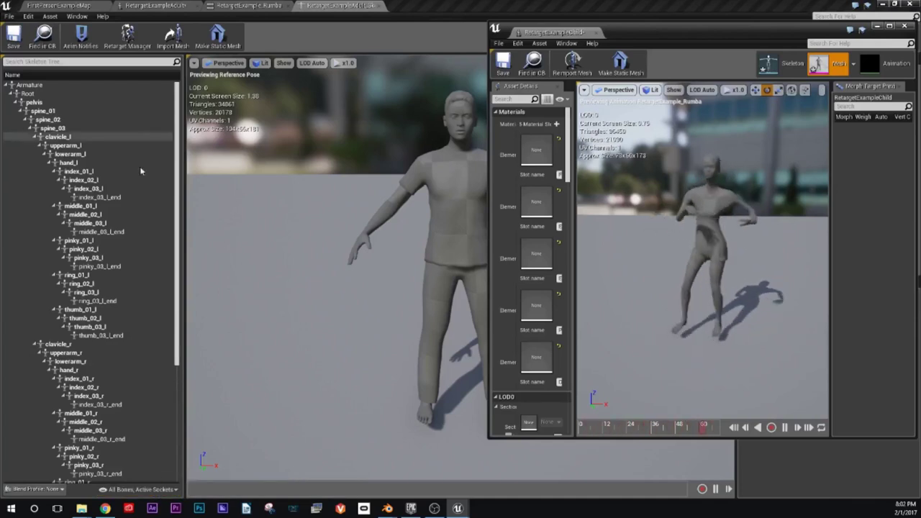
{"action": "right_click", "coordinate": [139, 98]}
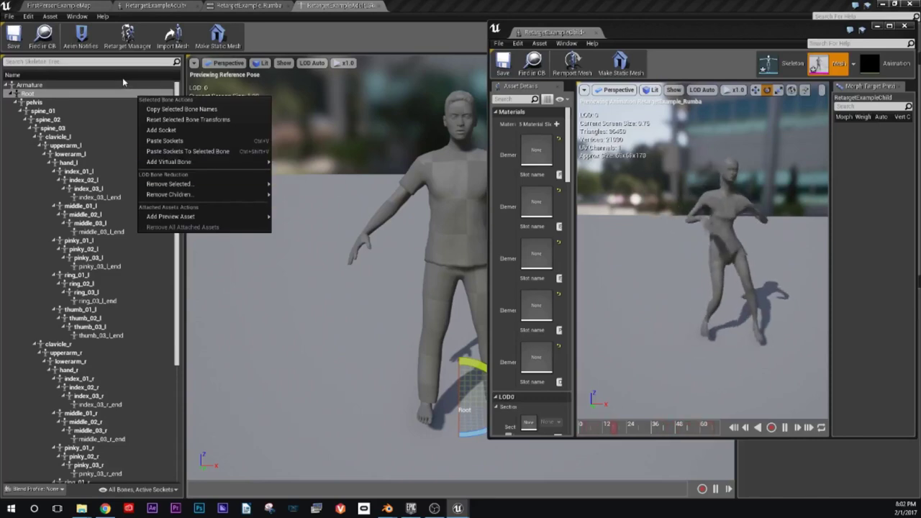
{"action": "left_click", "coordinate": [123, 82]}
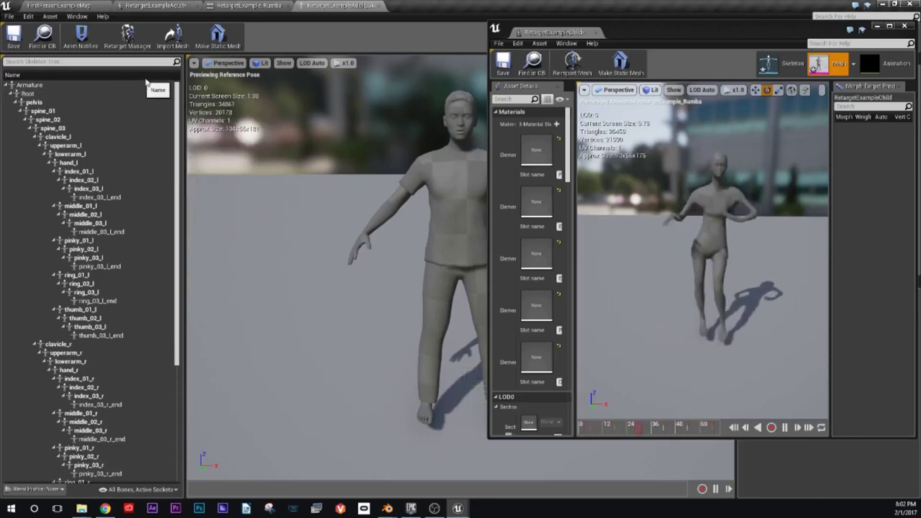
{"action": "left_click", "coordinate": [124, 490]}
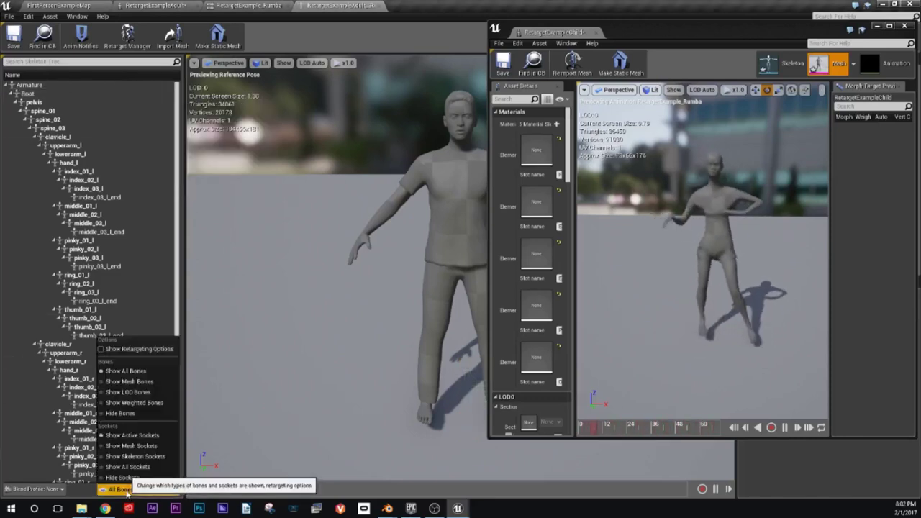
{"action": "left_click", "coordinate": [116, 350]}
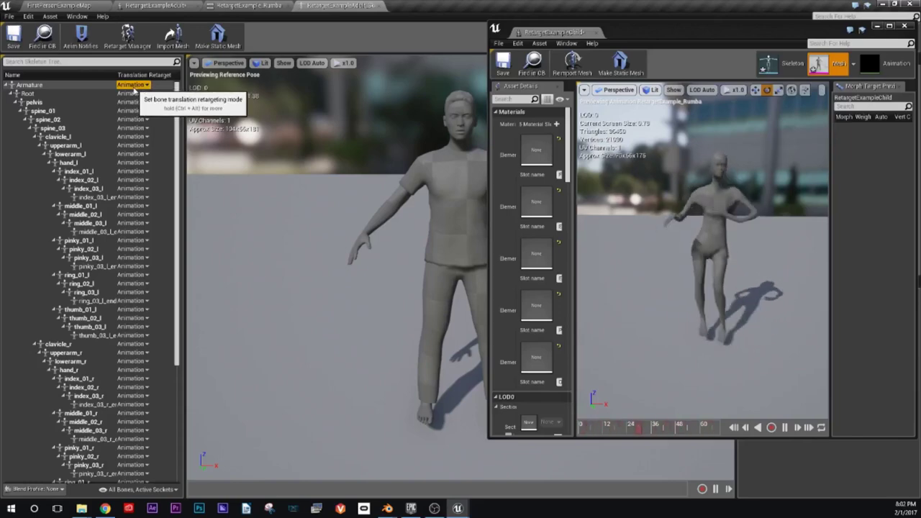
Step: Recursively set translation retargeting to Skeleton for every bone under Armature
{"action": "right_click", "coordinate": [137, 86]}
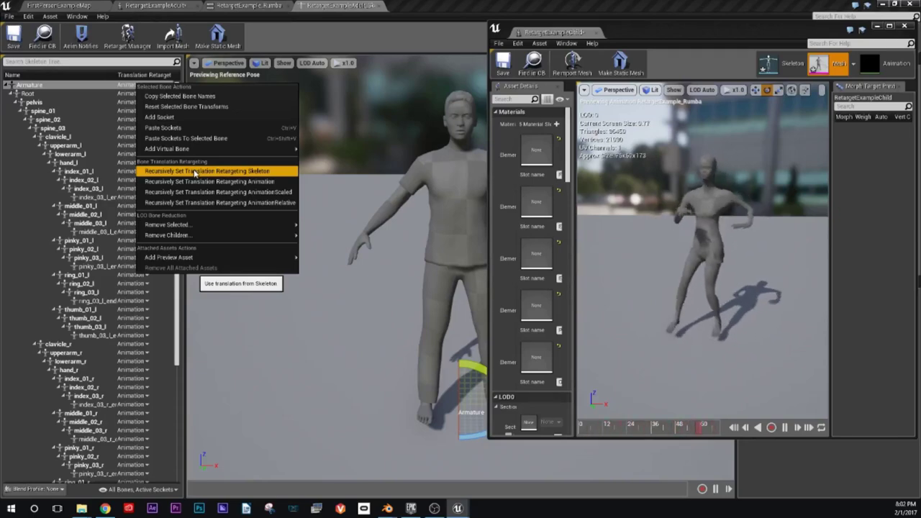
{"action": "left_click", "coordinate": [194, 173]}
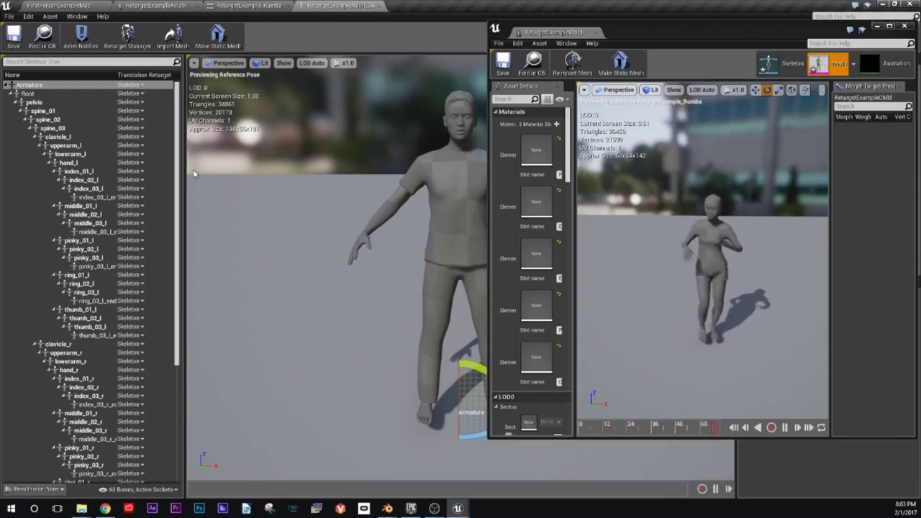
Step: Set the Armature bone's translation retargeting to Animation
{"action": "left_click", "coordinate": [131, 85]}
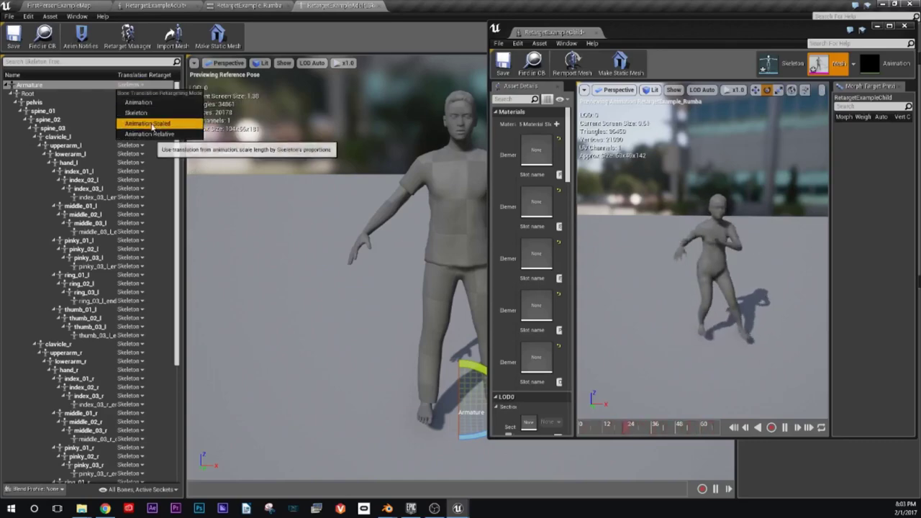
{"action": "left_click", "coordinate": [153, 103]}
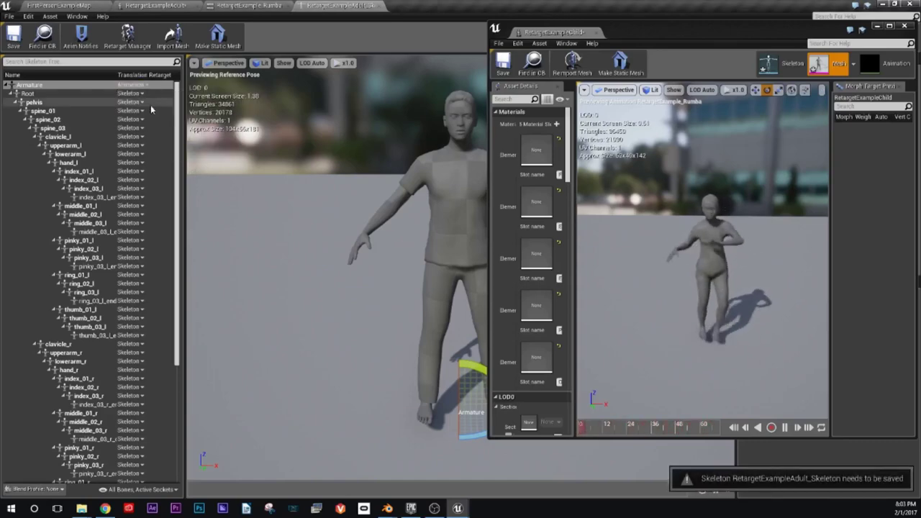
{"action": "left_click", "coordinate": [135, 93]}
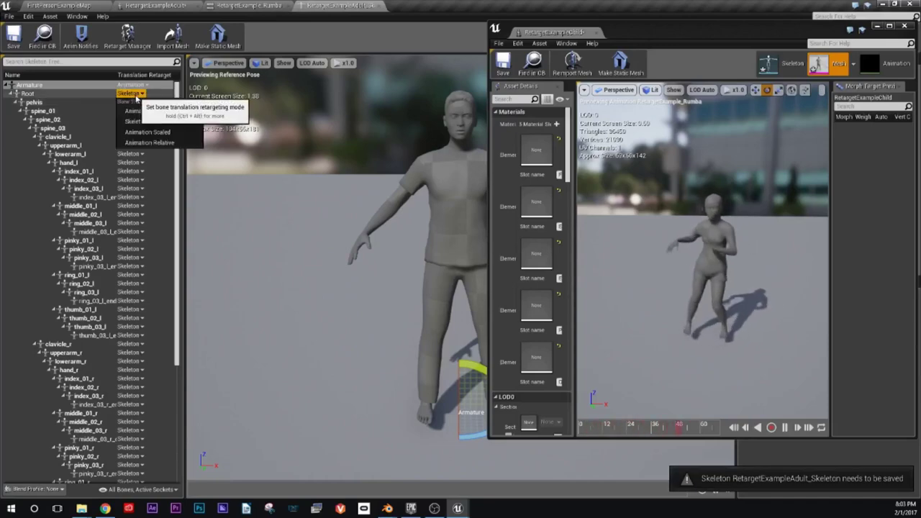
{"action": "left_click", "coordinate": [80, 87]}
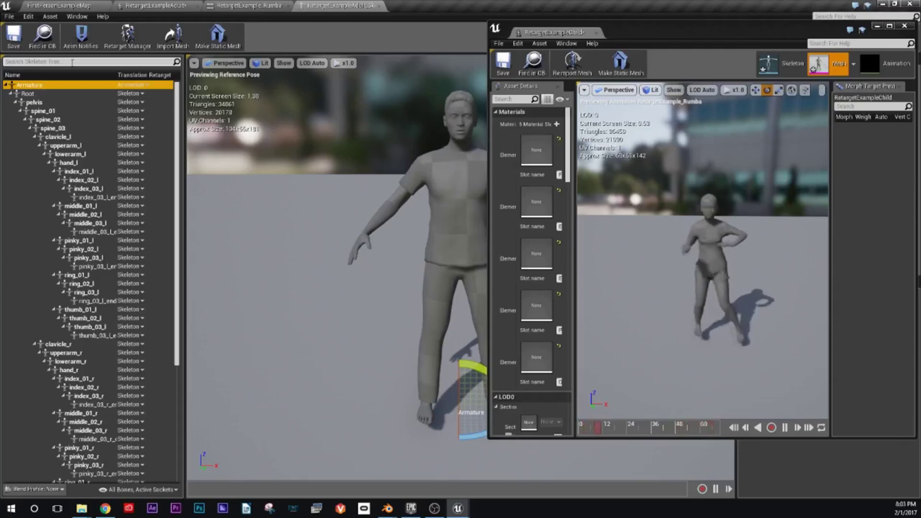
Step: Set translation retargeting to Animation Scaled for both the Root and pelvis bones
{"action": "left_click", "coordinate": [125, 95]}
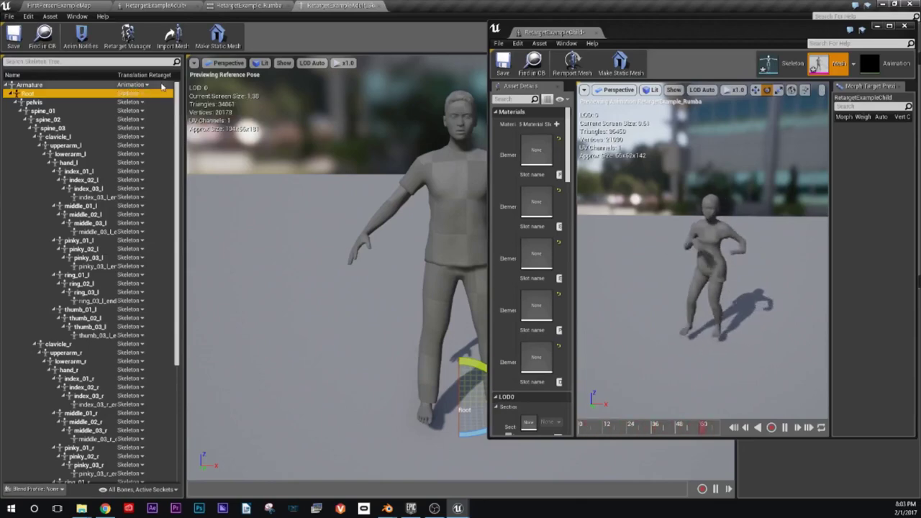
{"action": "left_click", "coordinate": [140, 93]}
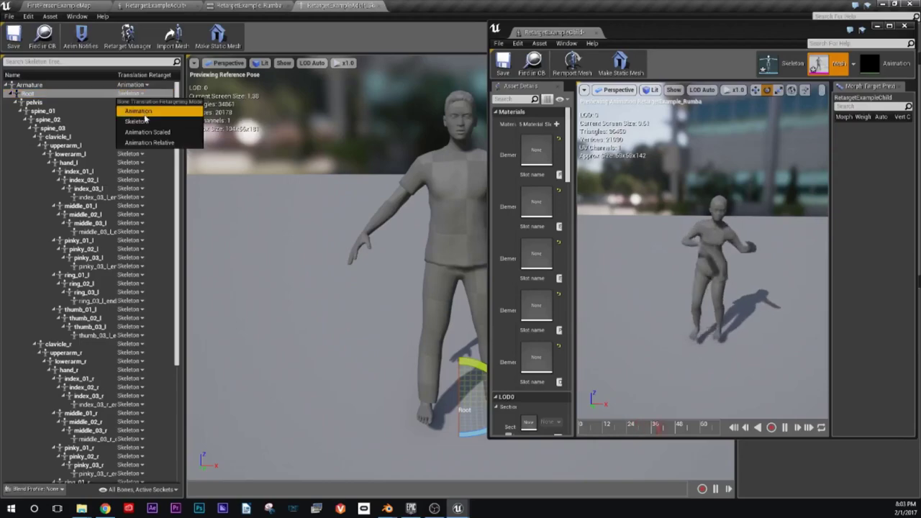
{"action": "left_click", "coordinate": [147, 133]}
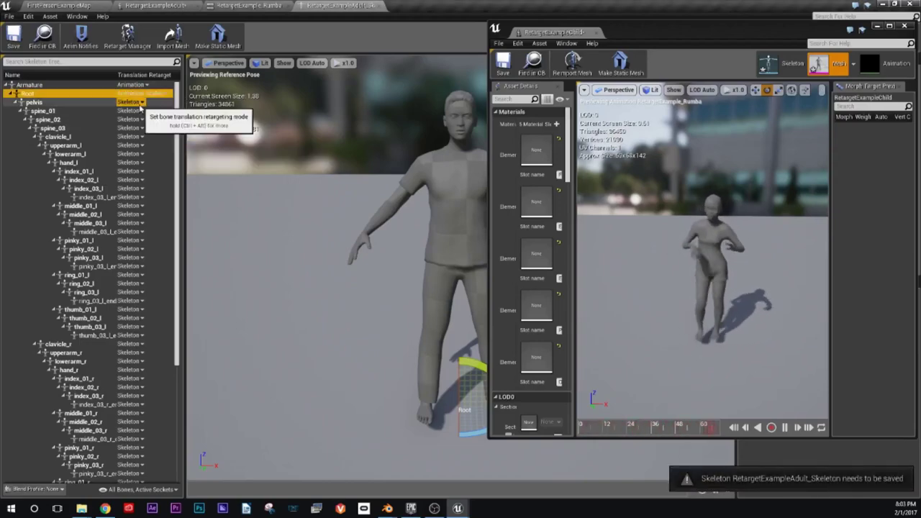
{"action": "left_click", "coordinate": [141, 102]}
{"action": "left_click", "coordinate": [143, 141]}
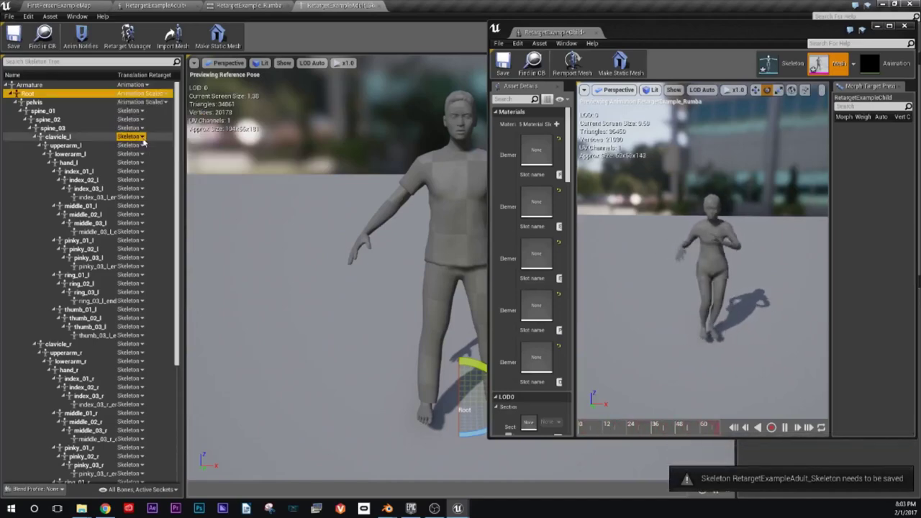
{"action": "left_click", "coordinate": [141, 102]}
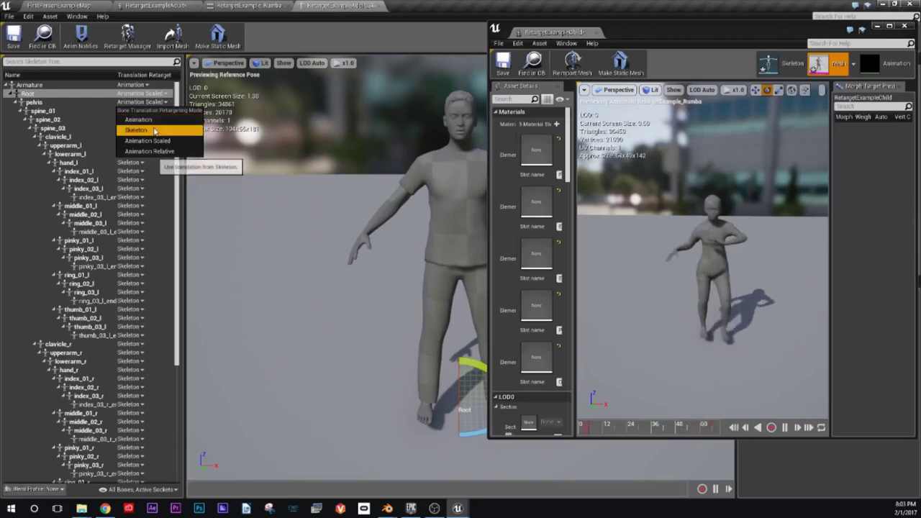
{"action": "left_click", "coordinate": [151, 129]}
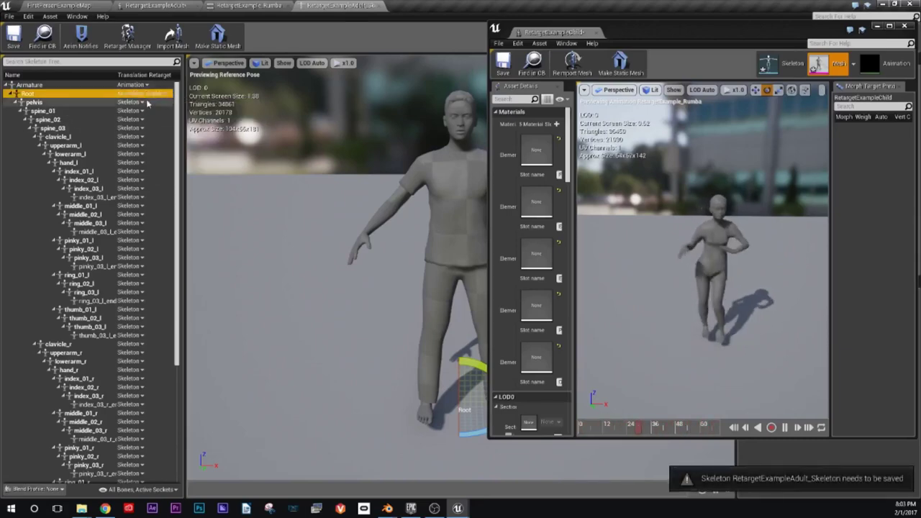
{"action": "left_click", "coordinate": [142, 104]}
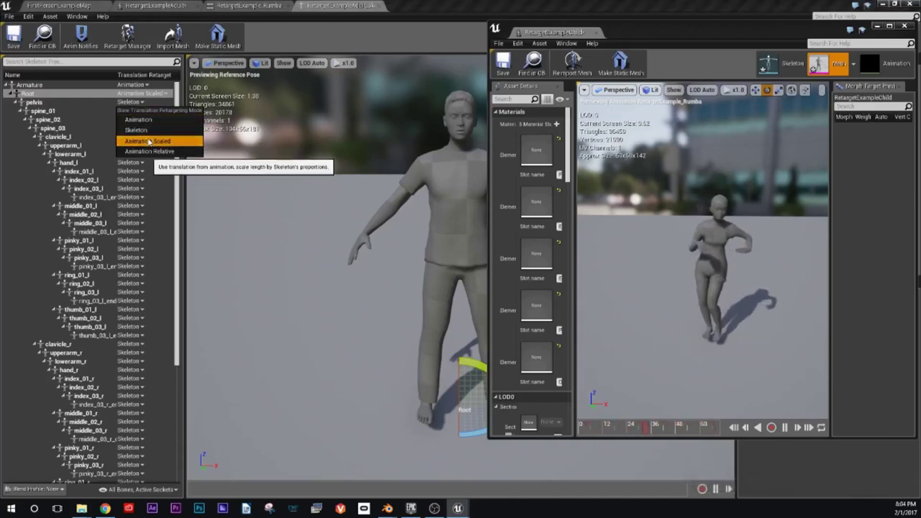
{"action": "left_click", "coordinate": [148, 140]}
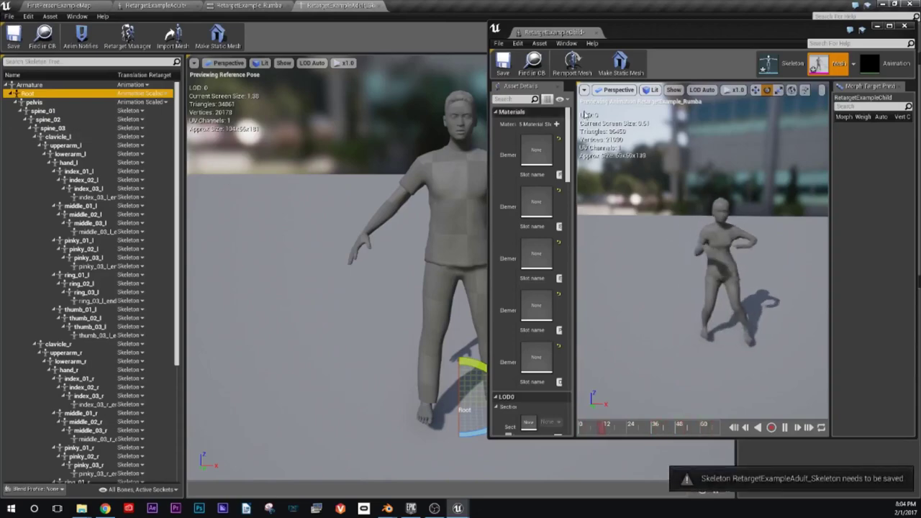
Step: Dock the child mesh editor, pause the Rumba preview, and bring up the slideshow
{"action": "mouse_move", "coordinate": [552, 32]}
{"action": "left_mouse_down"}
{"action": "mouse_move", "coordinate": [536, 13]}
{"action": "mouse_move", "coordinate": [504, 8]}
{"action": "left_mouse_up"}
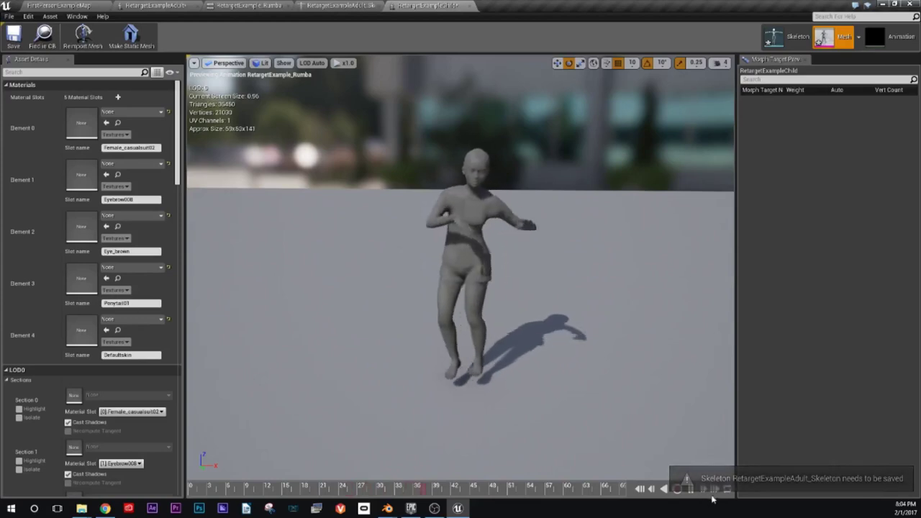
{"action": "left_click", "coordinate": [691, 490]}
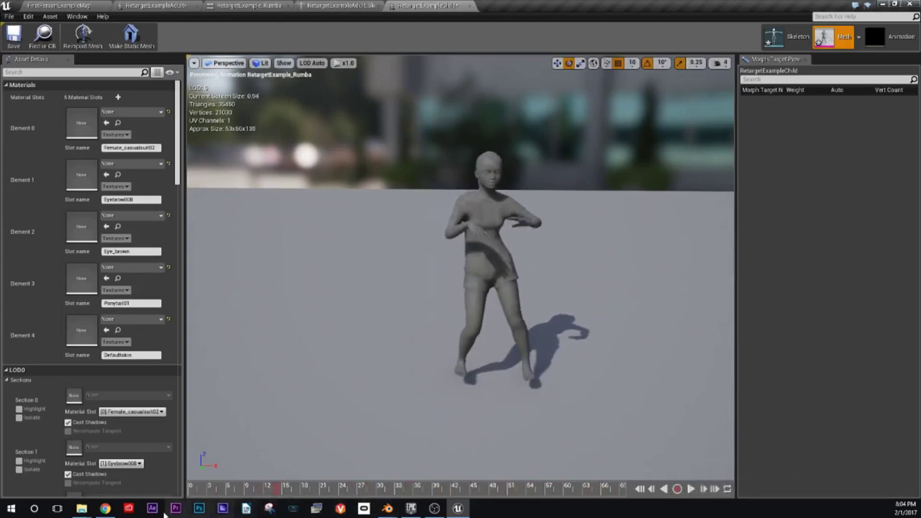
{"action": "left_click", "coordinate": [104, 509]}
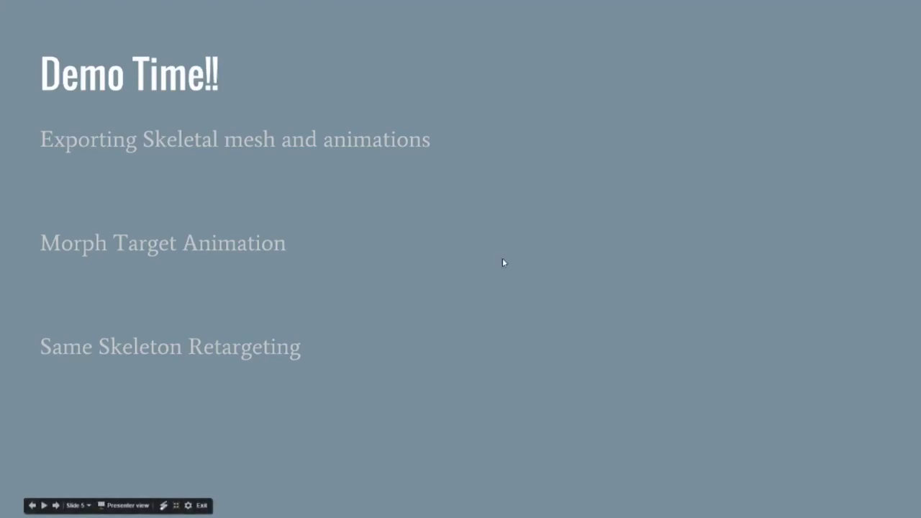
Step: Advance the slides past Animation Export Settings to 'Importing to Unreal!' for Skeletal Meshes
{"action": "key", "text": "Right"}
{"action": "key", "text": "Right"}
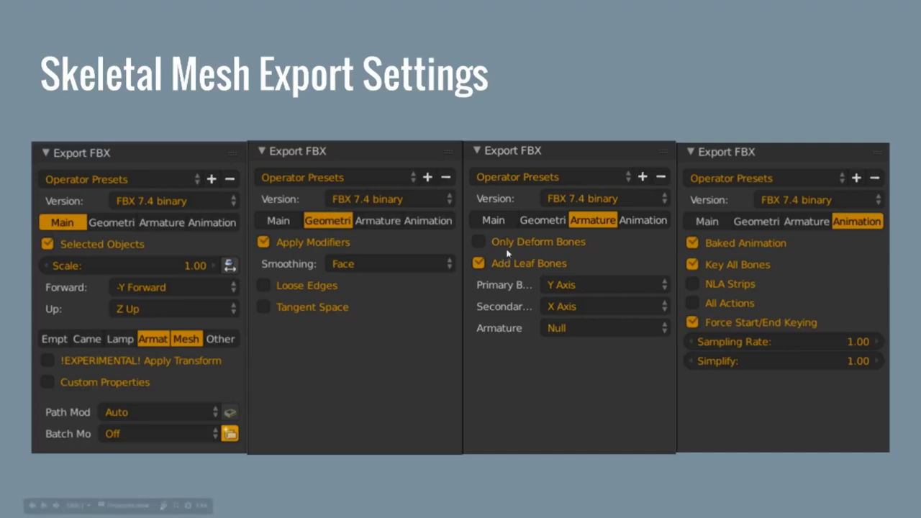
{"action": "key", "text": "Right"}
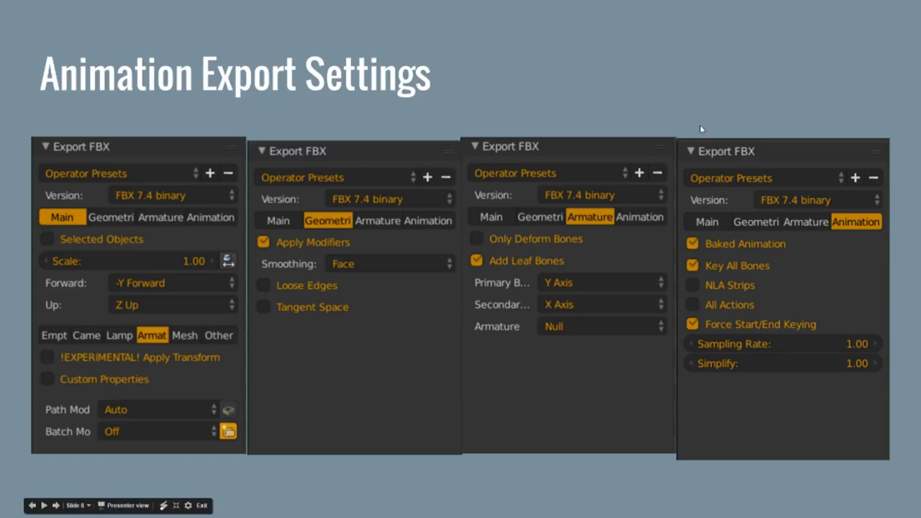
{"action": "key", "text": "Right"}
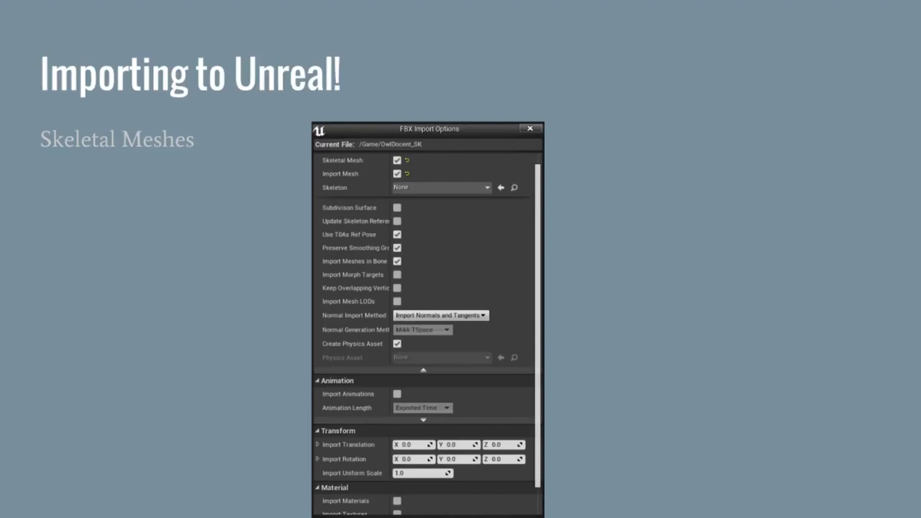
Step: Advance through the Animations import slide to slide 11, 'Importing to Unreal! (Morph Targets)'
{"action": "key", "text": "Right"}
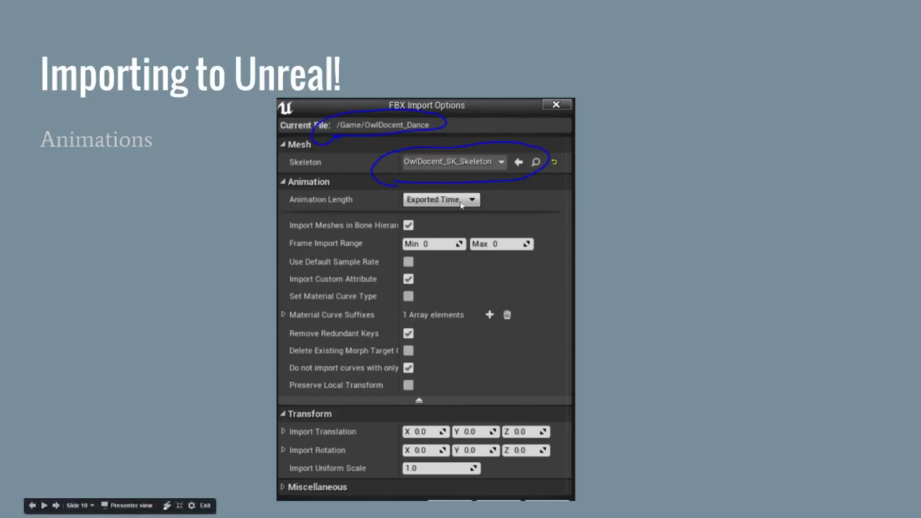
{"action": "key", "text": "Right"}
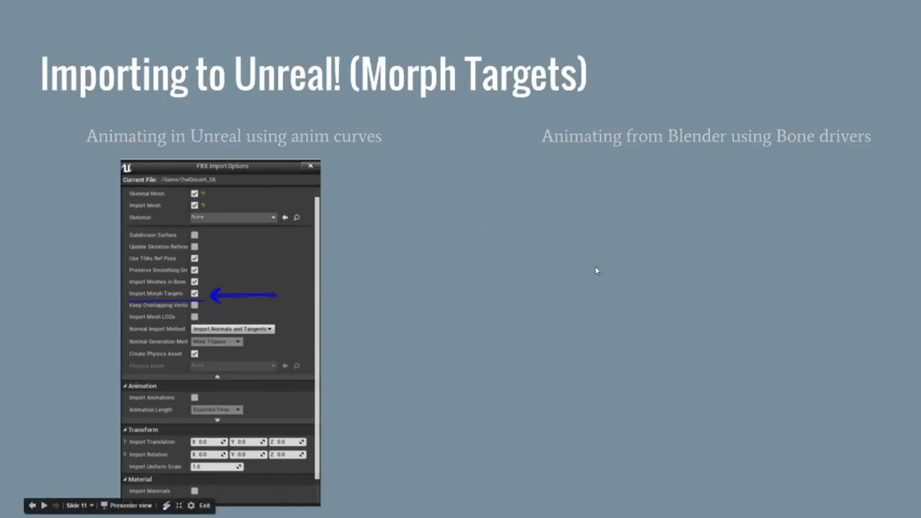
Step: Revisit the animation import slide, then return to the adult skeleton editor in Unreal
{"action": "key", "text": "Left"}
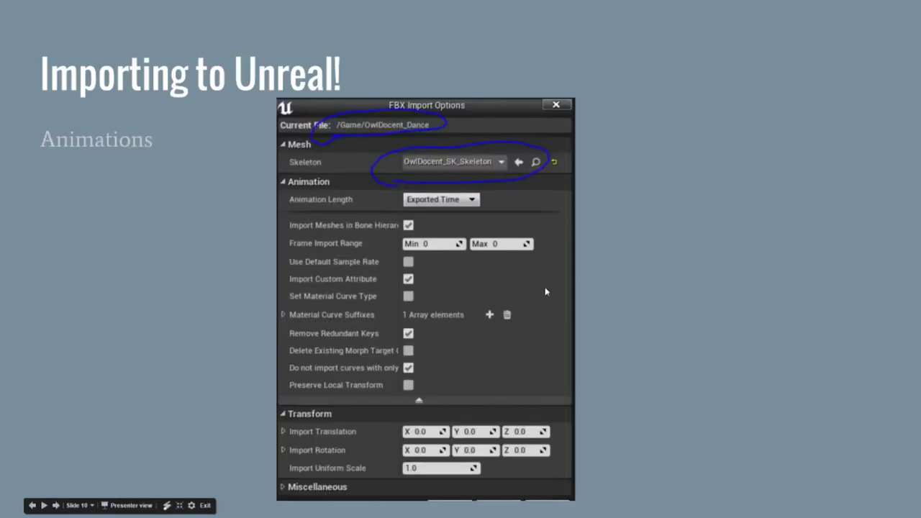
{"action": "key", "text": "Right"}
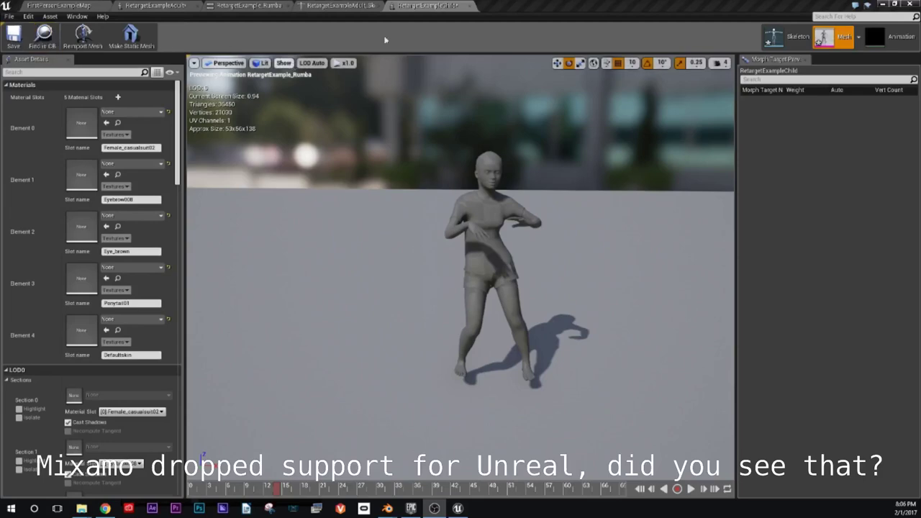
{"action": "left_click", "coordinate": [360, 5]}
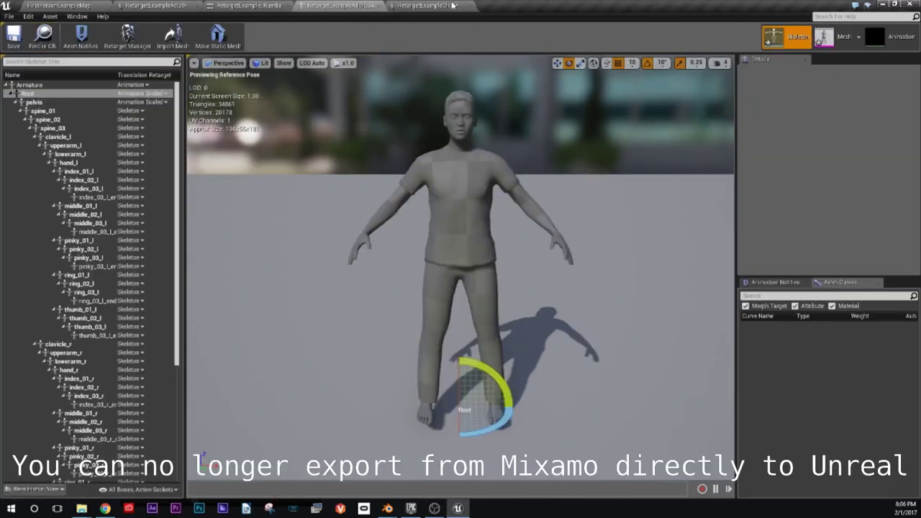